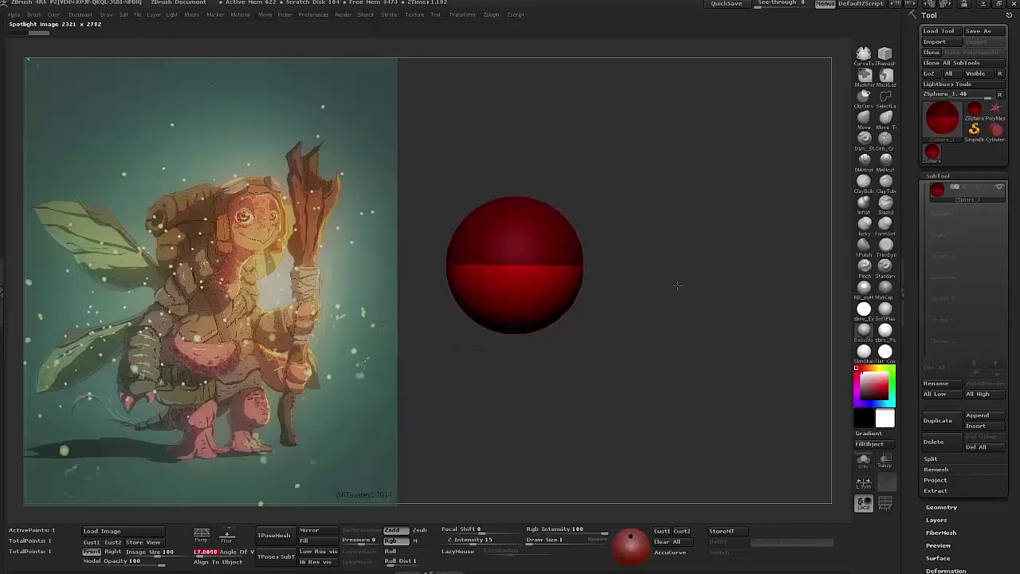
- Add a second ZSphere under the root sphere and pull it down to form a capsule-shaped torso
left_click_drag(581, 339, 672, 290)
left_click_drag(542, 237, 616, 295)
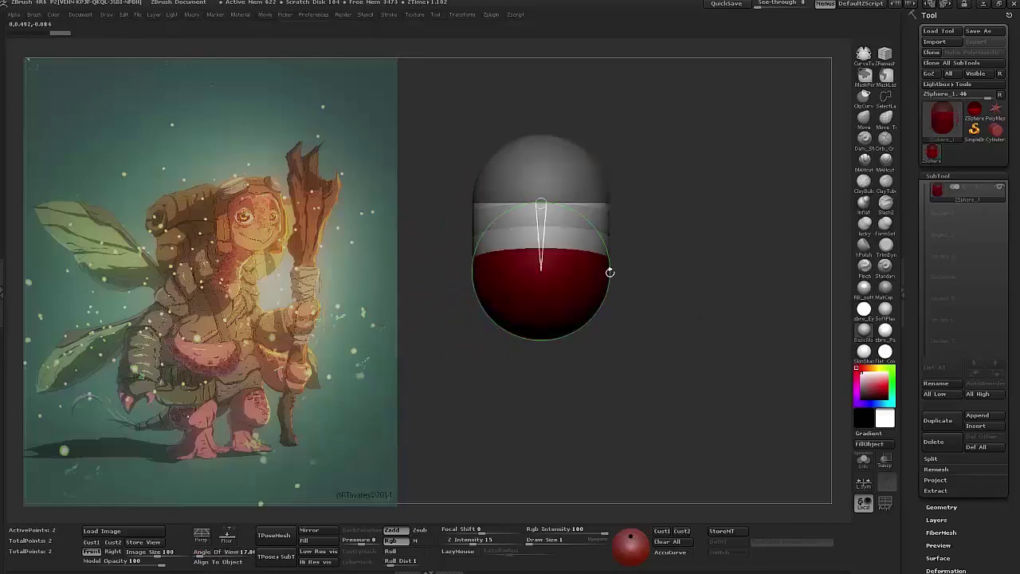
left_click_drag(542, 273, 542, 310)
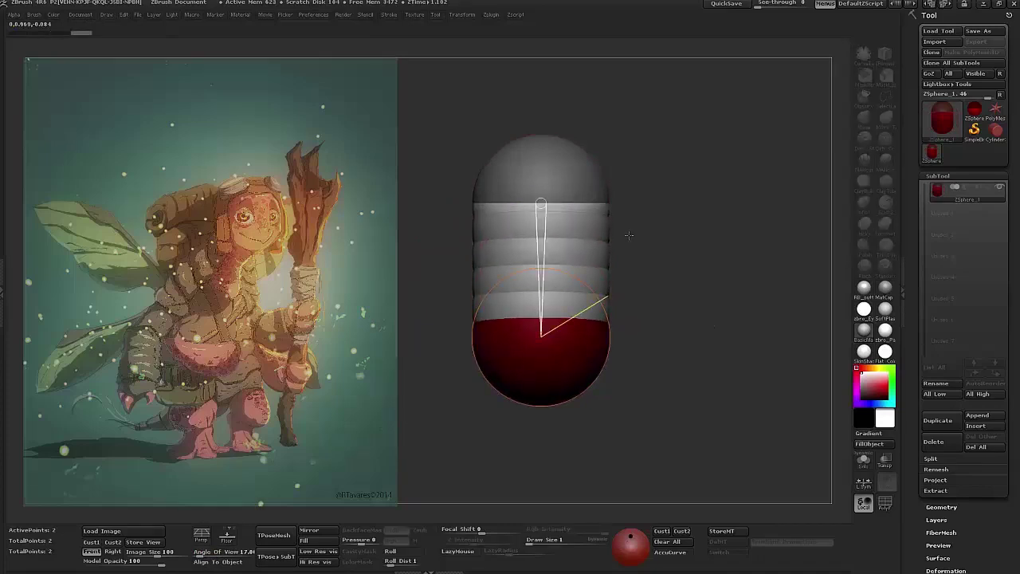
- Redraw the torso smaller on a cleared canvas and add symmetrical shoulder spheres for an upper and a lower pair of arms
key("ctrl+n")
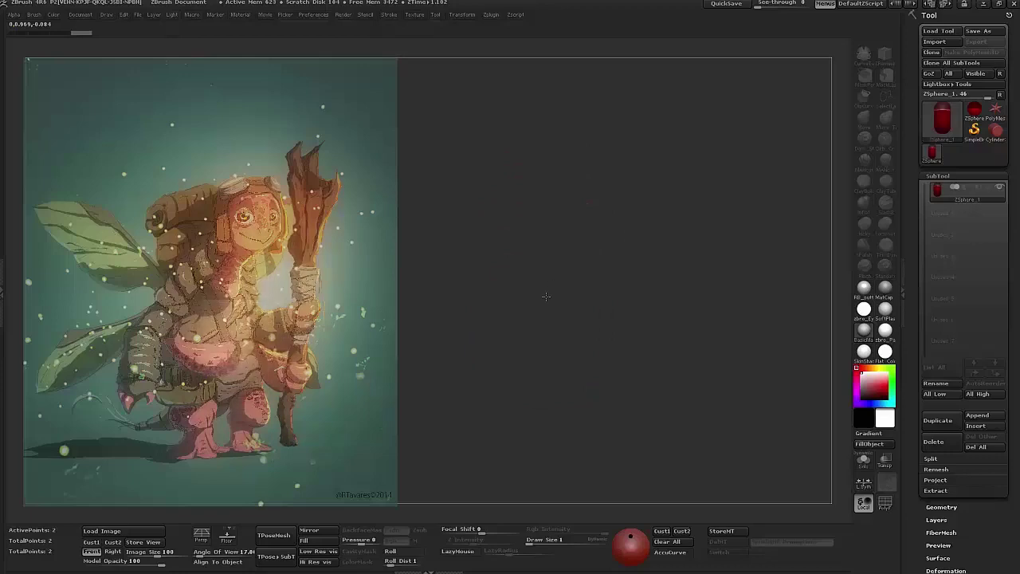
left_click_drag(553, 331, 606, 390)
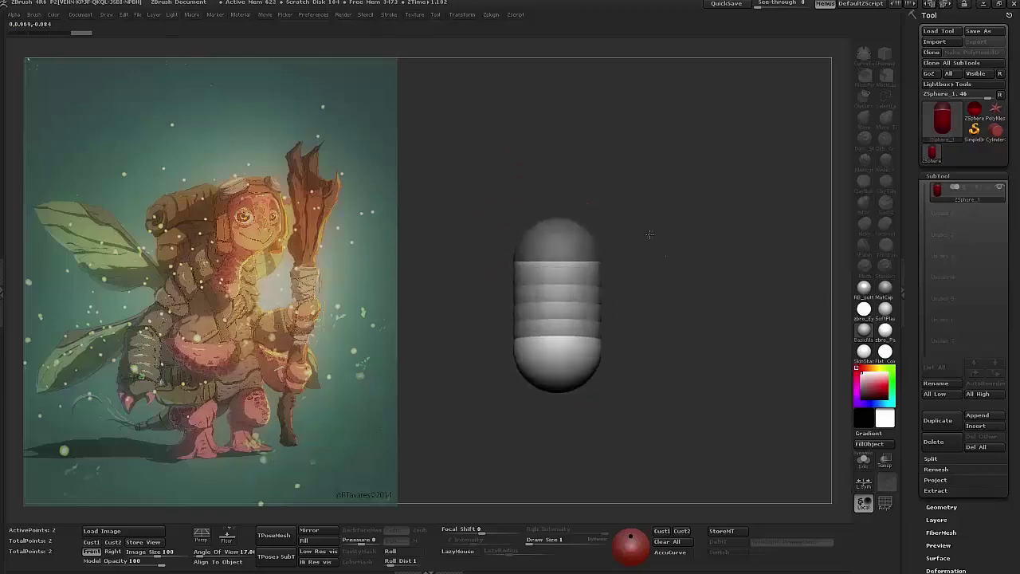
key("t")
left_click_drag(596, 248, 599, 256)
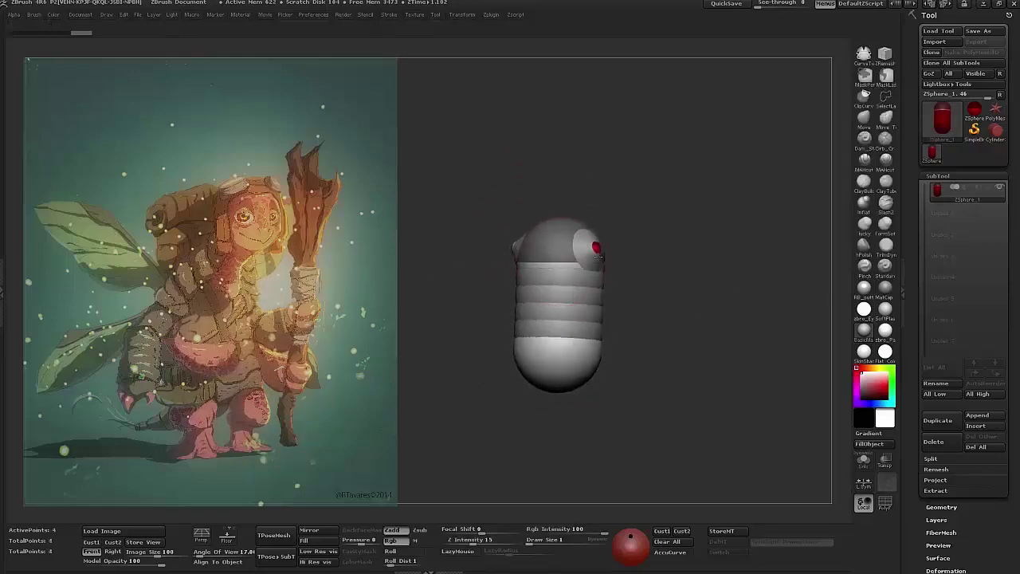
mouse_move(600, 314)
left_mouse_down()
mouse_move(604, 298)
mouse_move(603, 312)
left_mouse_up()
left_click_drag(679, 332, 702, 330)
key("w")
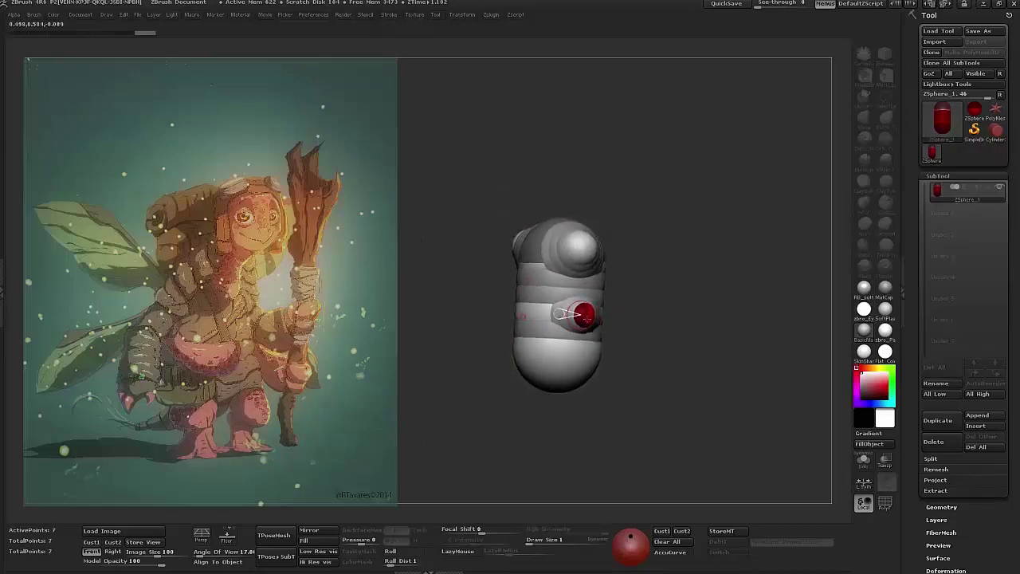
left_click_drag(600, 358, 698, 364)
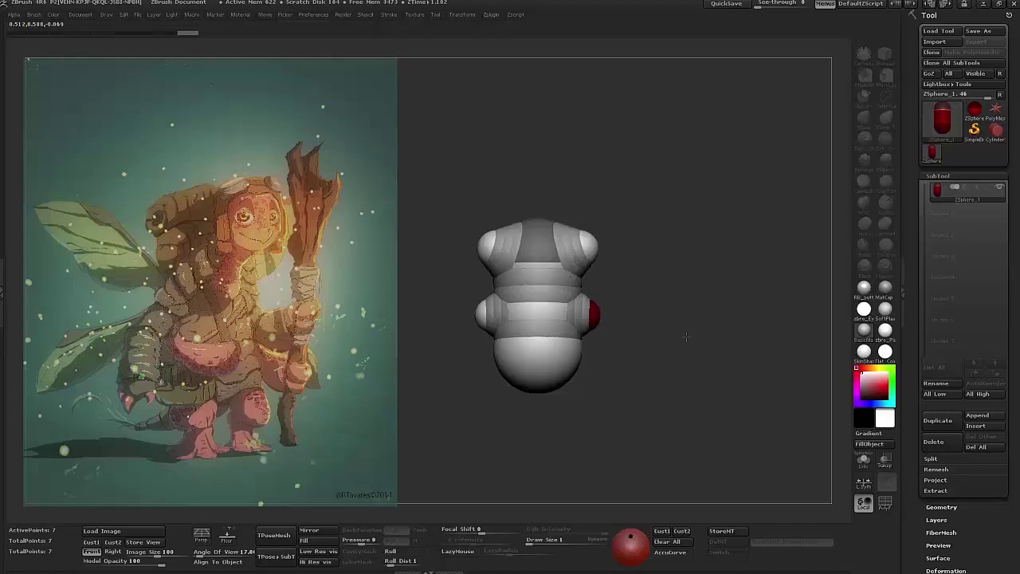
mouse_move(682, 319)
left_mouse_down()
mouse_move(691, 319)
mouse_move(734, 176)
mouse_move(703, 217)
mouse_move(606, 263)
left_mouse_up()
- Add symmetrical hip spheres to the pelvis and extend a leg downward from each
key("ctrl+n")
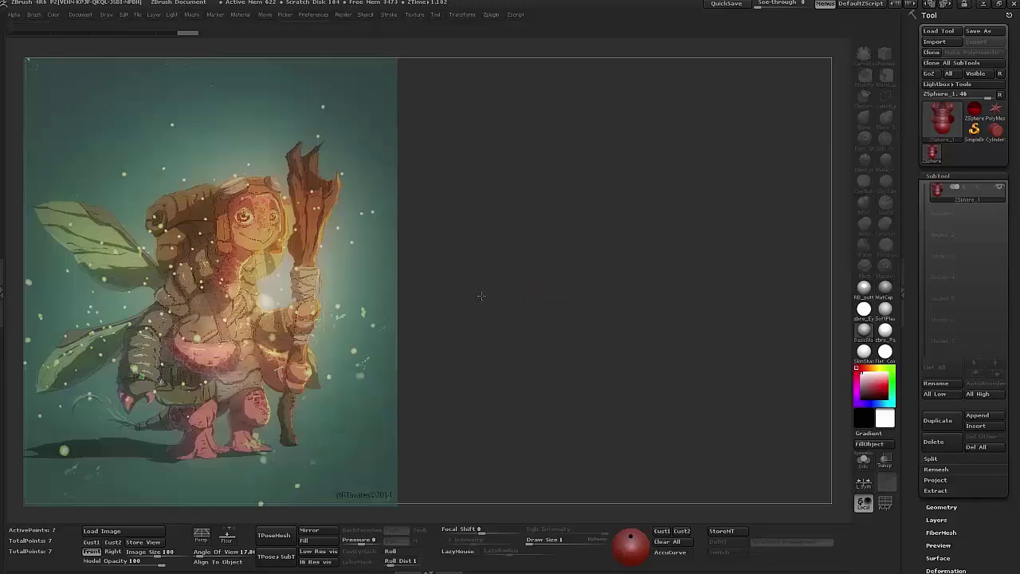
left_click_drag(498, 336, 472, 357)
key("t")
key("a")
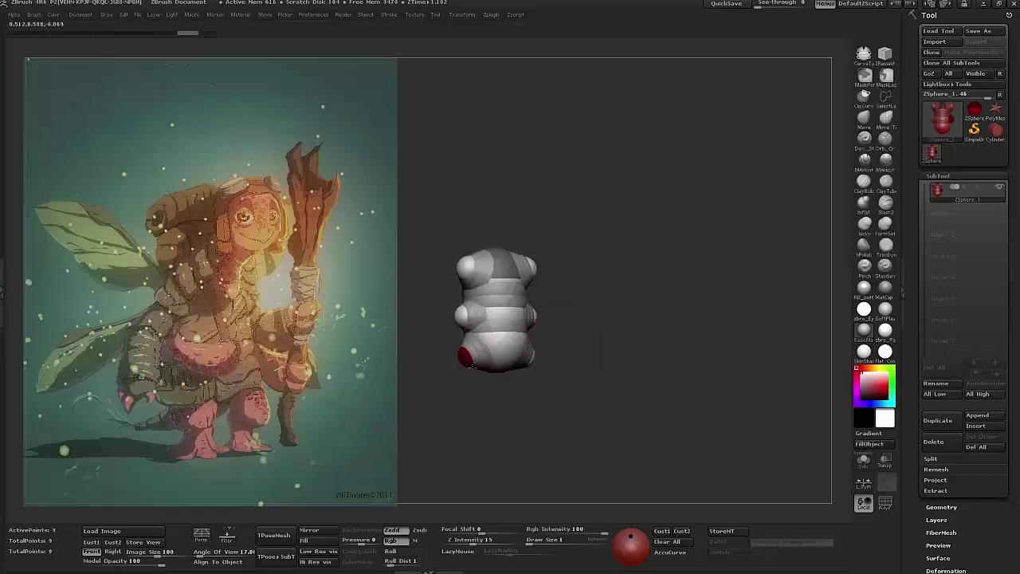
key("a")
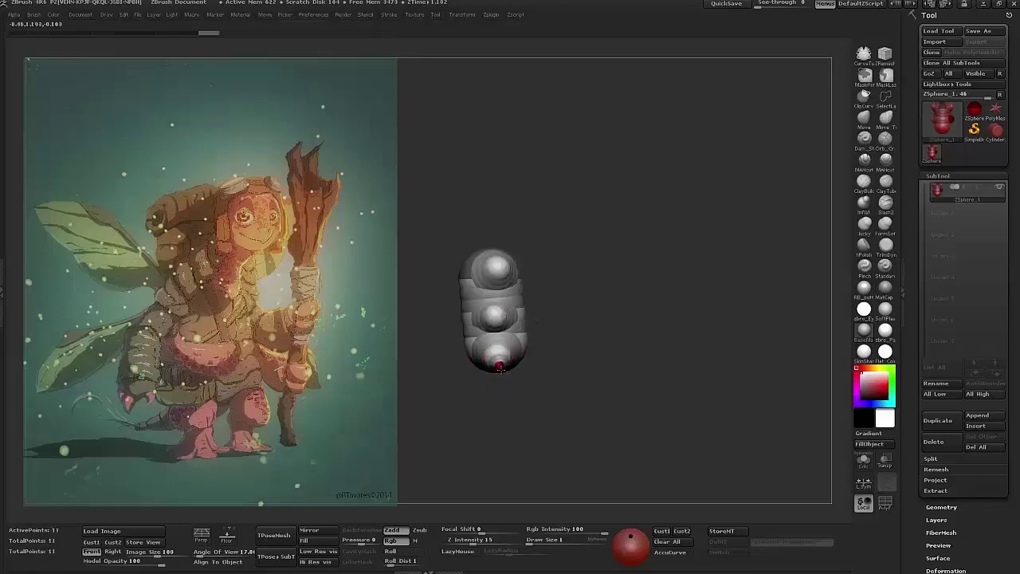
left_click_drag(498, 362, 491, 455)
- Insert knee and lower-leg spheres in both legs and bend the legs at the knees
key("ctrl+n")
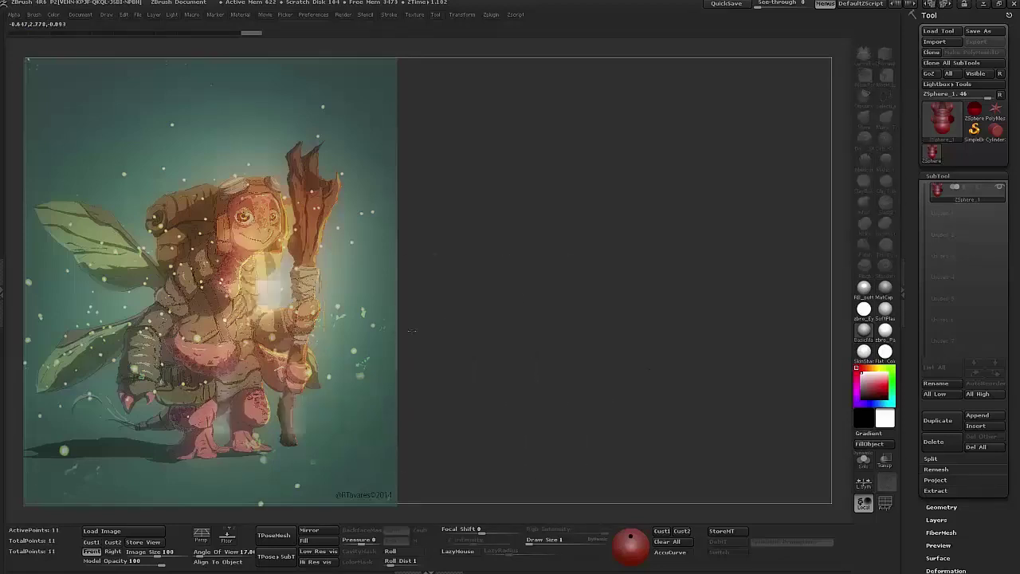
left_click_drag(468, 327, 479, 414)
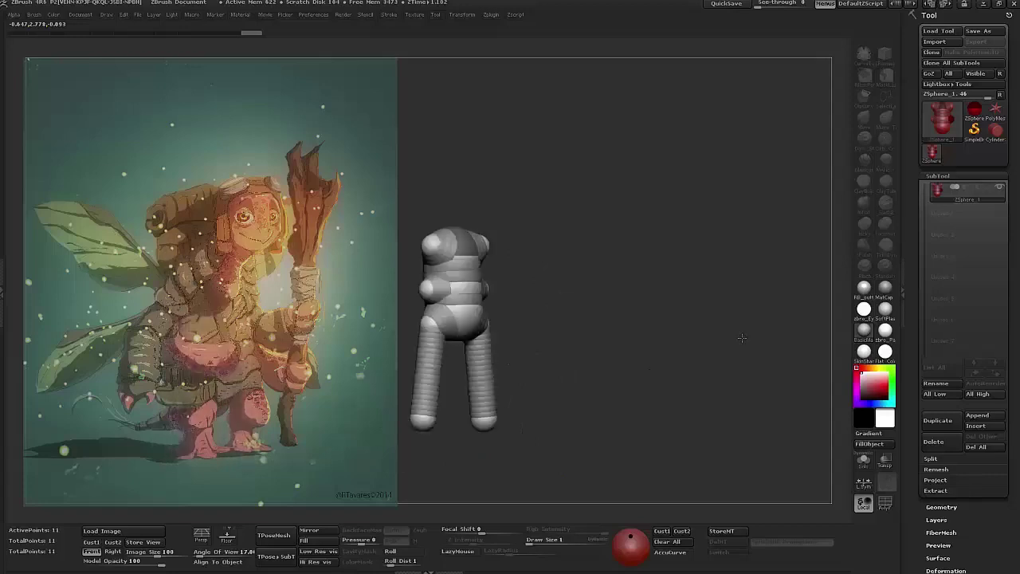
key("t")
left_click_drag(480, 376, 488, 373)
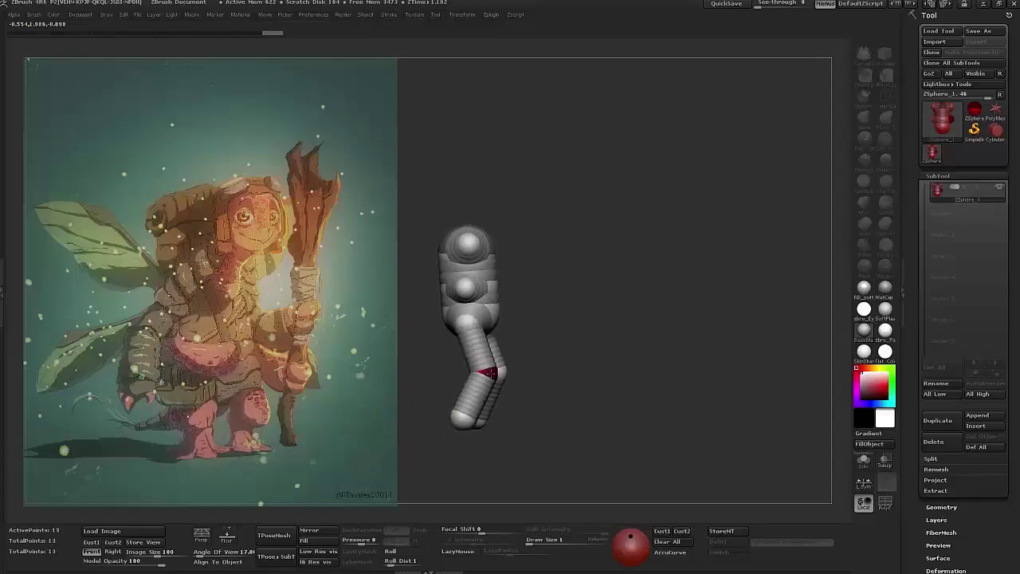
key("t")
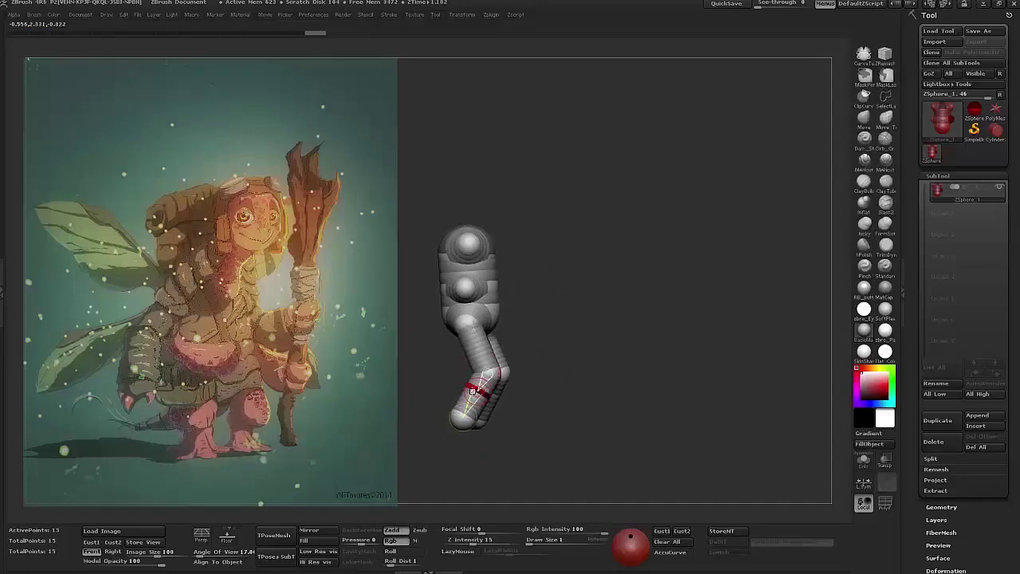
key("a")
left_click_drag(472, 390, 546, 388)
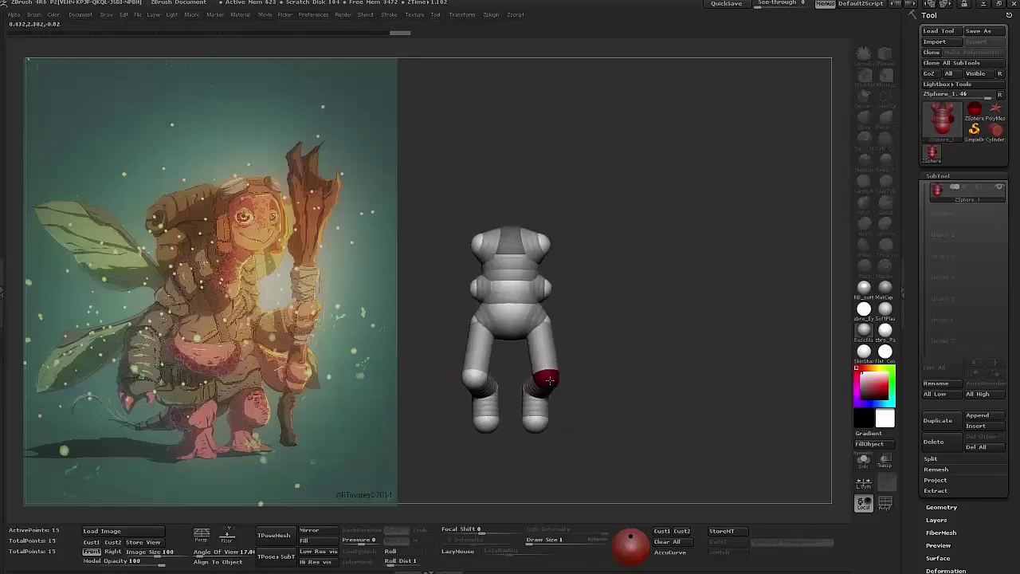
- Reposition the leg and pelvis spheres to set a crouched, back-bent leg stance
left_click_drag(608, 384, 635, 396)
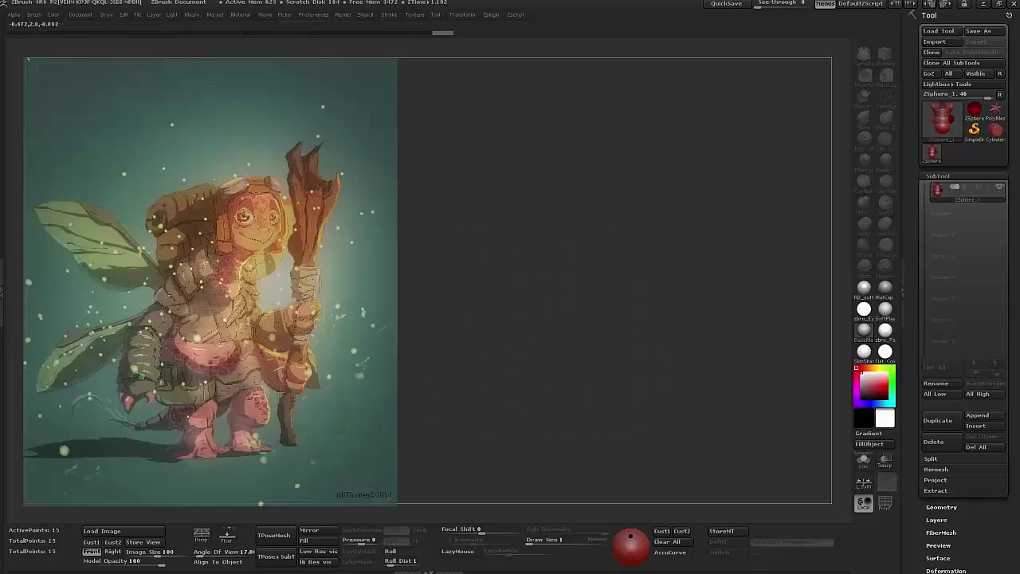
left_click_drag(478, 403, 629, 402)
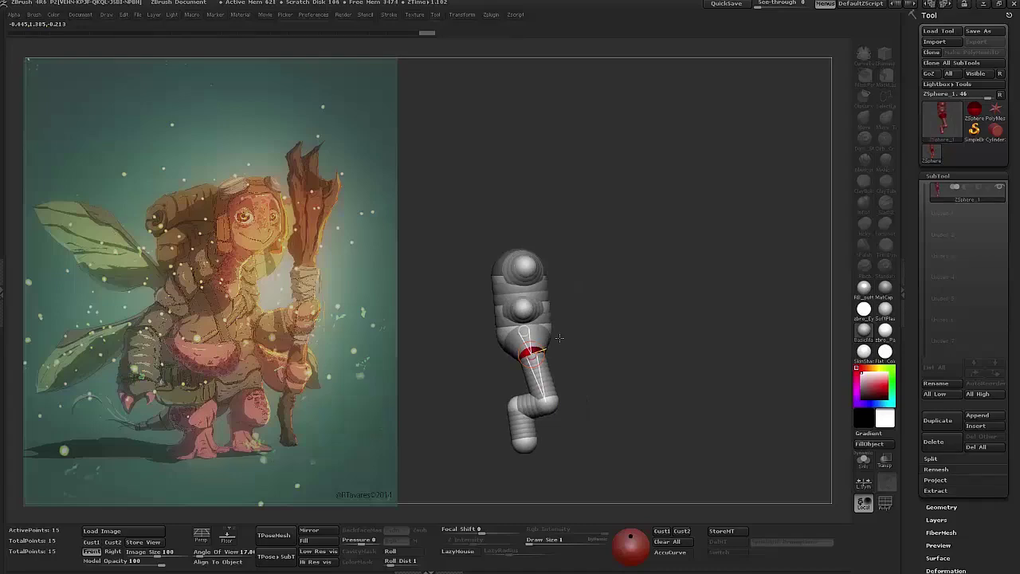
left_click_drag(614, 347, 523, 255)
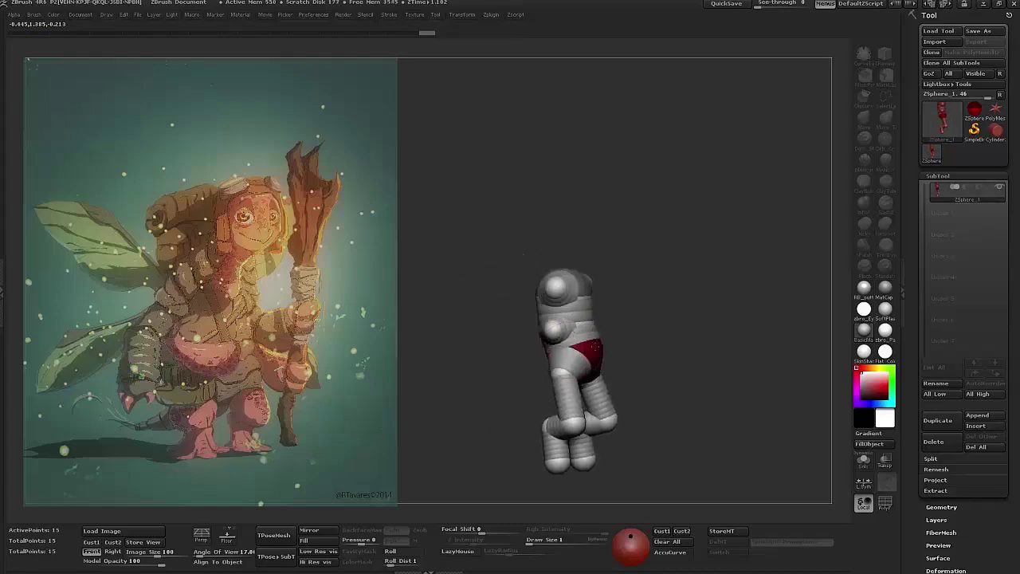
mouse_move(594, 330)
left_mouse_down()
mouse_move(502, 329)
mouse_move(524, 369)
mouse_move(534, 356)
mouse_move(555, 385)
mouse_move(645, 387)
mouse_move(605, 383)
mouse_move(593, 366)
left_mouse_up()
- Add toe spheres to both feet and pull them out into short, spread toes
key("ctrl+n")
key("t")
left_click(558, 375)
left_click(563, 361)
left_click(592, 364)
left_click_drag(677, 350, 550, 478)
left_click(624, 377)
left_click_drag(554, 407, 624, 436)
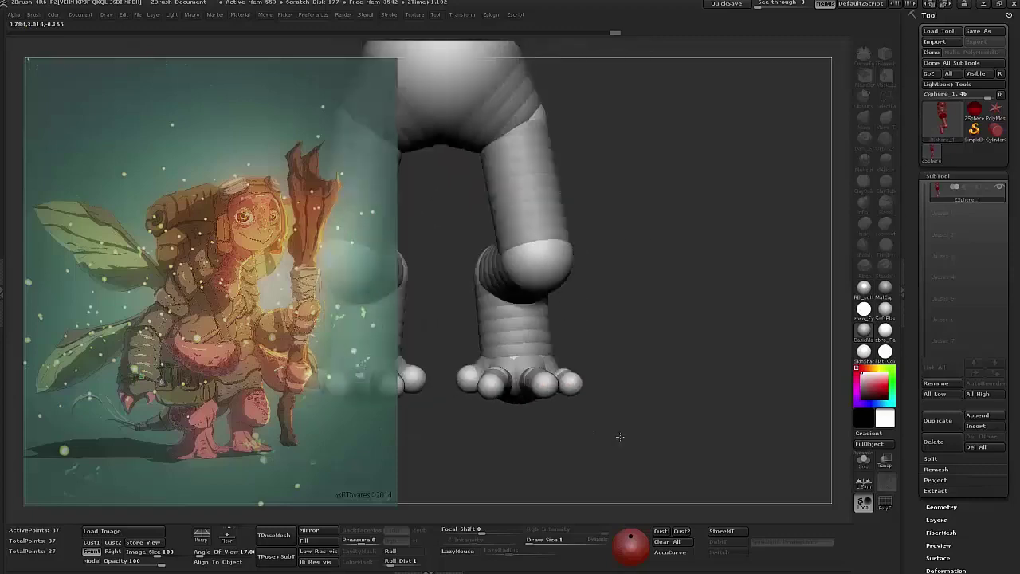
left_click_drag(539, 390, 473, 396)
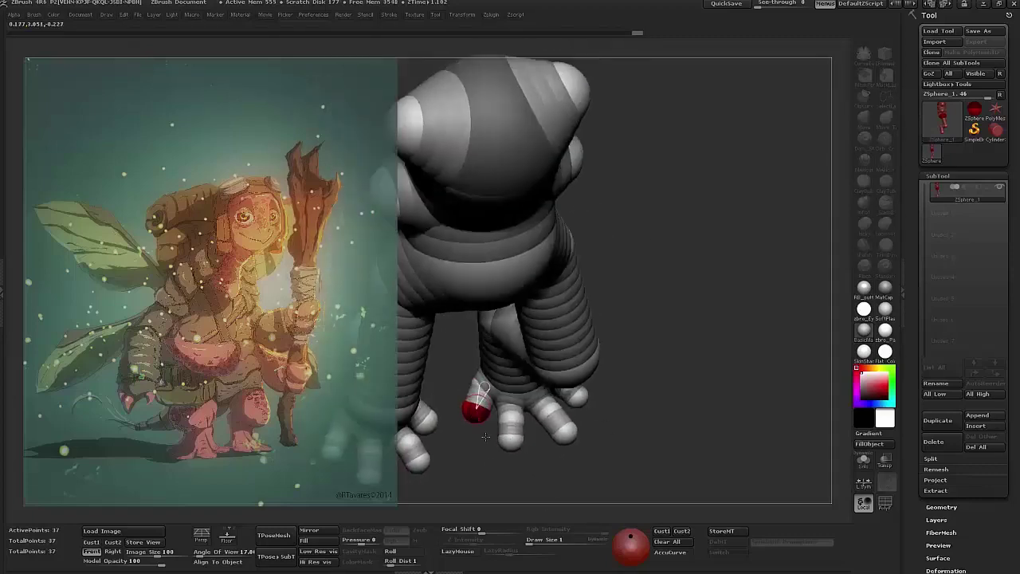
- Adjust the middle torso and pelvis spheres to shape the body above the legs
left_click_drag(493, 469, 623, 277)
left_click_drag(557, 359, 701, 381)
left_click_drag(653, 351, 614, 353)
key("ctrl+n")
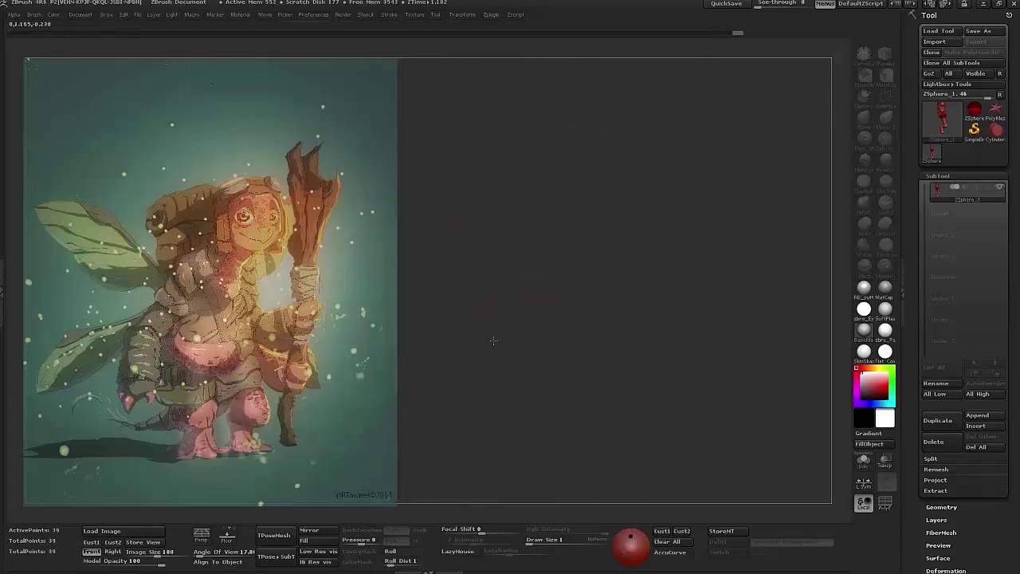
left_click_drag(498, 345, 576, 395)
key("ctrl+z")
left_click_drag(560, 321, 621, 360)
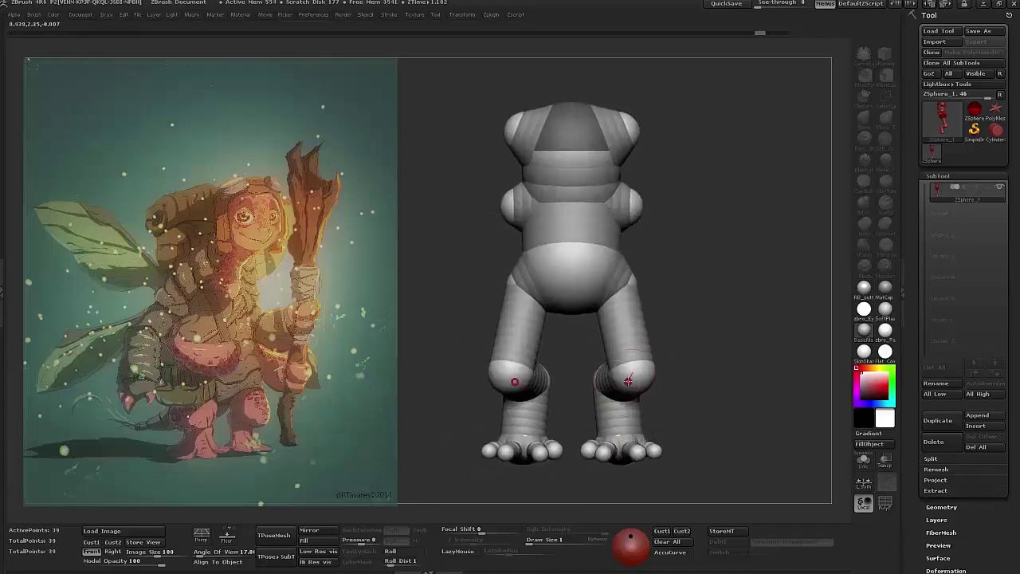
- Refine the position of the hip and knee spheres to match the stance in the reference image
left_click_drag(686, 374, 749, 363)
left_click_drag(636, 285, 703, 314)
left_click_drag(655, 374, 699, 338)
left_click_drag(638, 415, 391, 348)
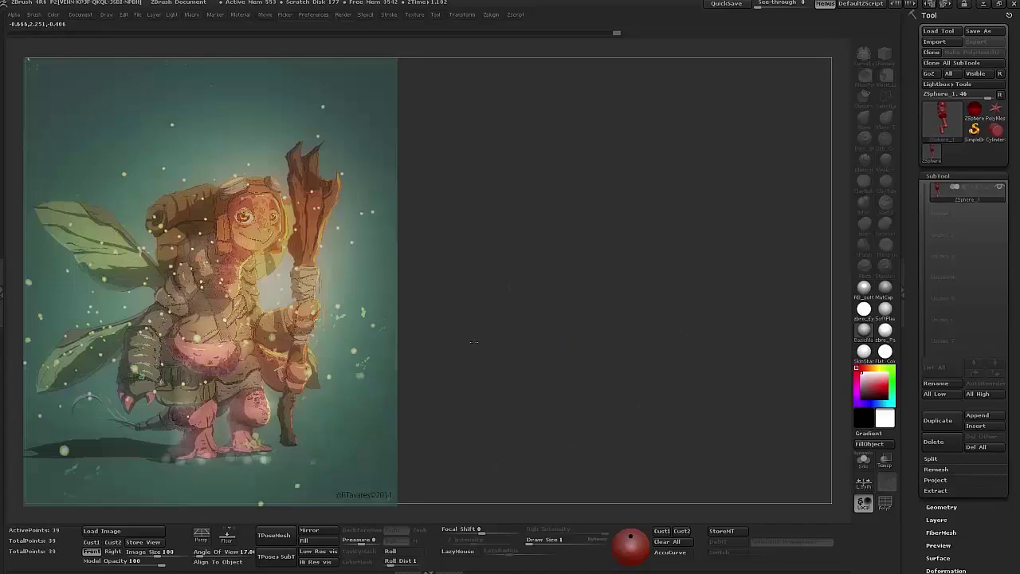
- Add symmetrical spheres at the upper shoulders and move them outward to start the upper arms
left_click_drag(473, 334, 704, 328, "alt")
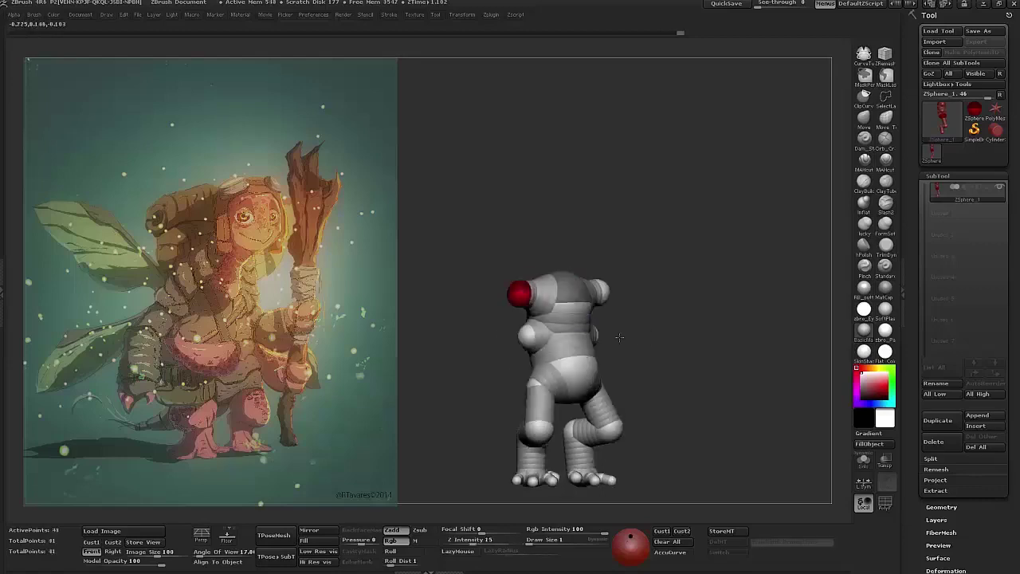
key("w")
left_click_drag(519, 296, 494, 338)
left_click_drag(472, 379, 613, 348)
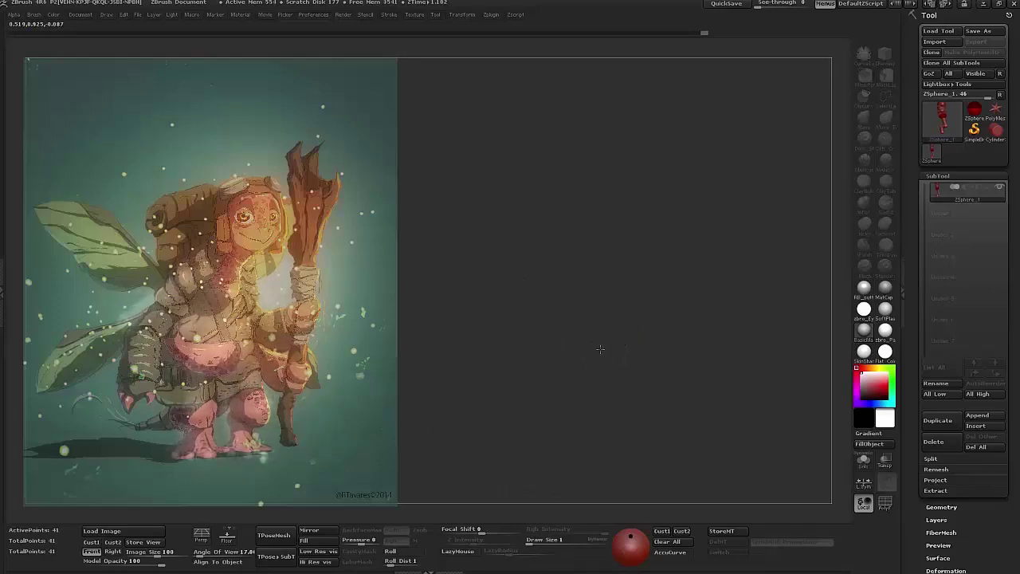
- Extend both arm pairs down to the wrists with elbow spheres and start the hand on the upper arm
left_click_drag(479, 344, 658, 349)
key("t")
mouse_move(499, 348)
left_mouse_down()
mouse_move(702, 231)
mouse_move(682, 305)
mouse_move(765, 307)
left_mouse_up()
mouse_move(601, 343)
left_mouse_down()
mouse_move(686, 343)
mouse_move(558, 351)
mouse_move(573, 375)
mouse_move(643, 387)
mouse_move(593, 371)
mouse_move(612, 339)
mouse_move(616, 375)
mouse_move(615, 365)
mouse_move(734, 337)
mouse_move(717, 351)
mouse_move(724, 369)
mouse_move(727, 326)
left_mouse_up()
mouse_move(612, 323)
left_mouse_down()
mouse_move(616, 345)
mouse_move(640, 335)
mouse_move(614, 337)
mouse_move(637, 349)
left_mouse_up()
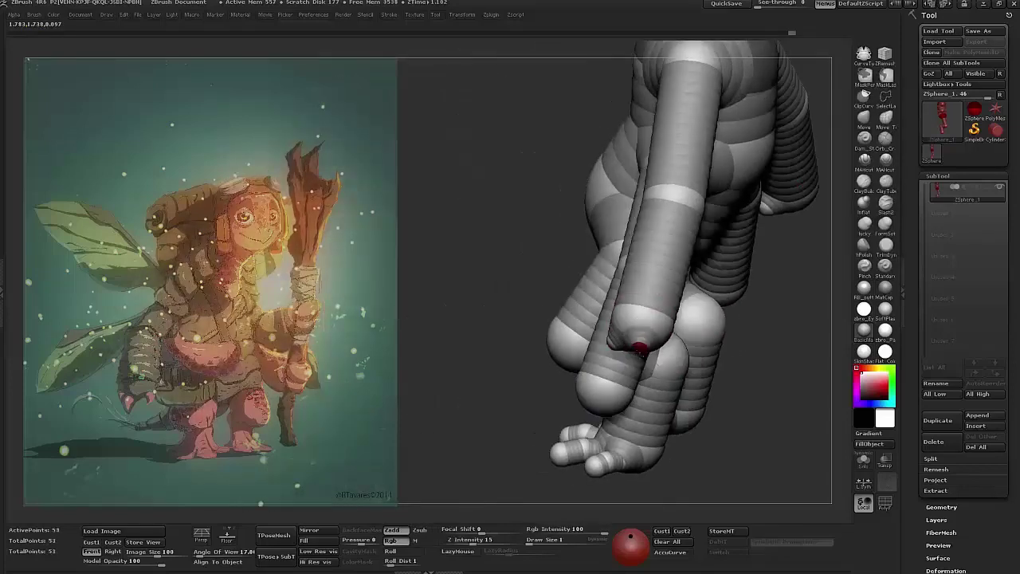
- Build the hands on the upper and lower arms by adding finger and thumb spheres and pulling them out
left_click_drag(775, 344, 619, 349)
left_click_drag(684, 379, 732, 291)
mouse_move(615, 343)
left_mouse_down()
mouse_move(644, 337)
mouse_move(611, 342)
mouse_move(645, 346)
mouse_move(645, 337)
mouse_move(621, 343)
mouse_move(634, 344)
mouse_move(612, 383)
mouse_move(708, 351)
mouse_move(685, 349)
left_mouse_up()
mouse_move(591, 322)
left_mouse_down()
mouse_move(587, 332)
mouse_move(594, 319)
left_mouse_up()
left_click_drag(650, 335, 702, 319)
left_click_drag(655, 296, 654, 302)
left_click_drag(727, 295, 724, 241)
left_click_drag(715, 311, 683, 288)
left_click_drag(790, 330, 749, 374)
left_click_drag(606, 349, 625, 324)
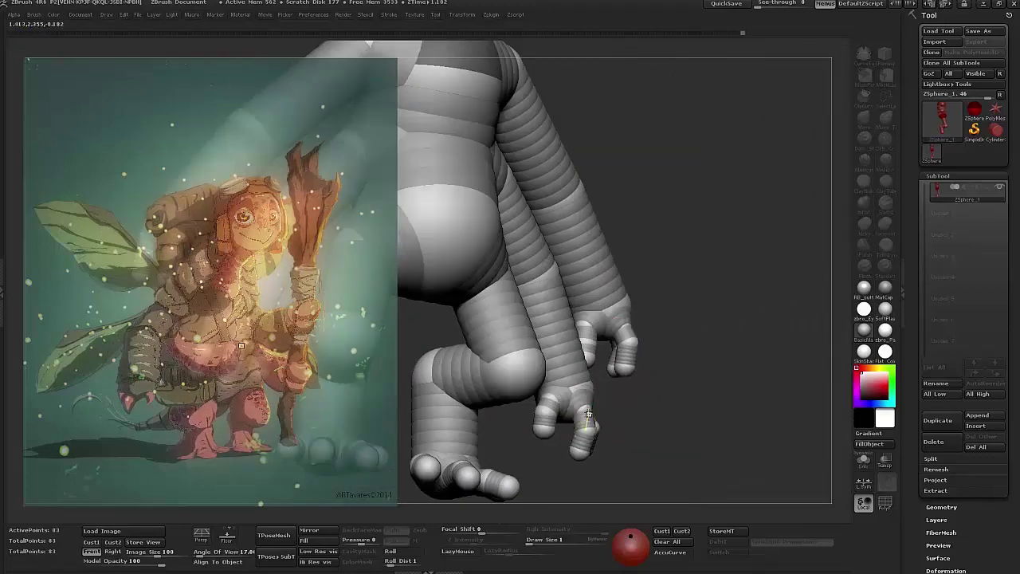
- Reposition the finger and thumb spheres of the hands and adjust the lower shoulder joints
left_click_drag(585, 426, 478, 212)
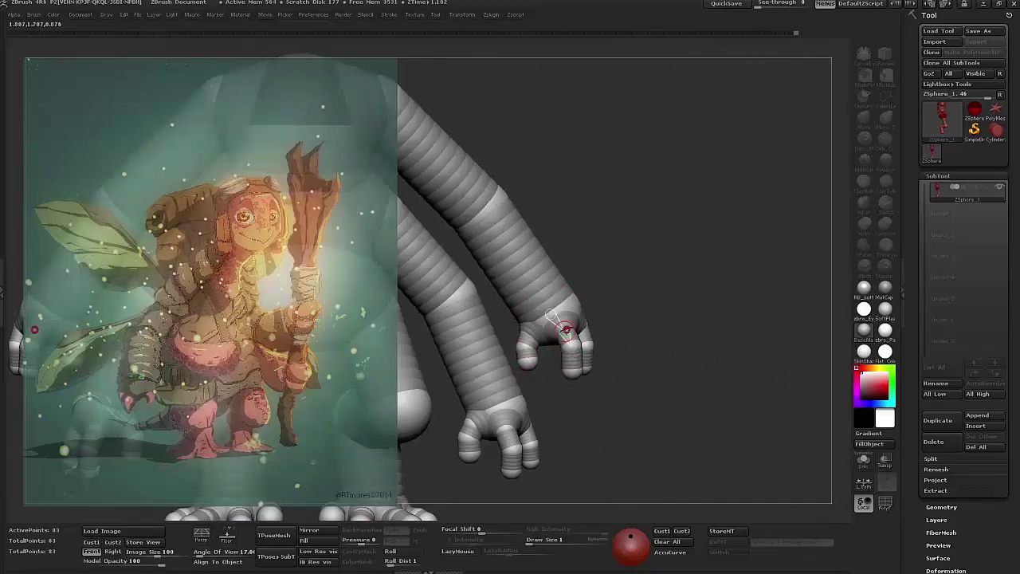
left_click_drag(566, 328, 477, 366)
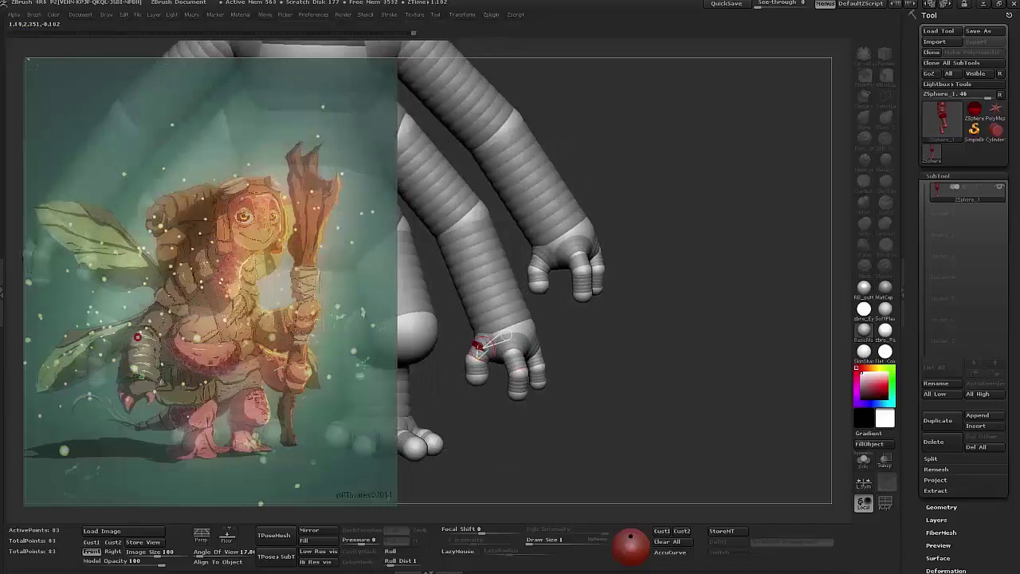
left_click_drag(519, 327, 515, 291)
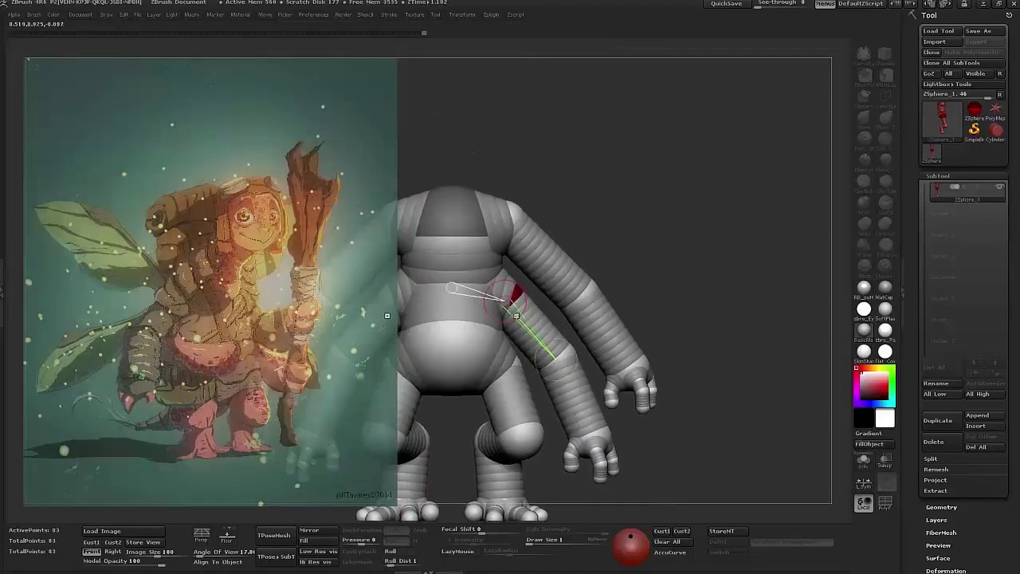
- Reposition the shoulder, elbow and forearm spheres to refine the pose of both arm pairs
left_click_drag(638, 271, 725, 255)
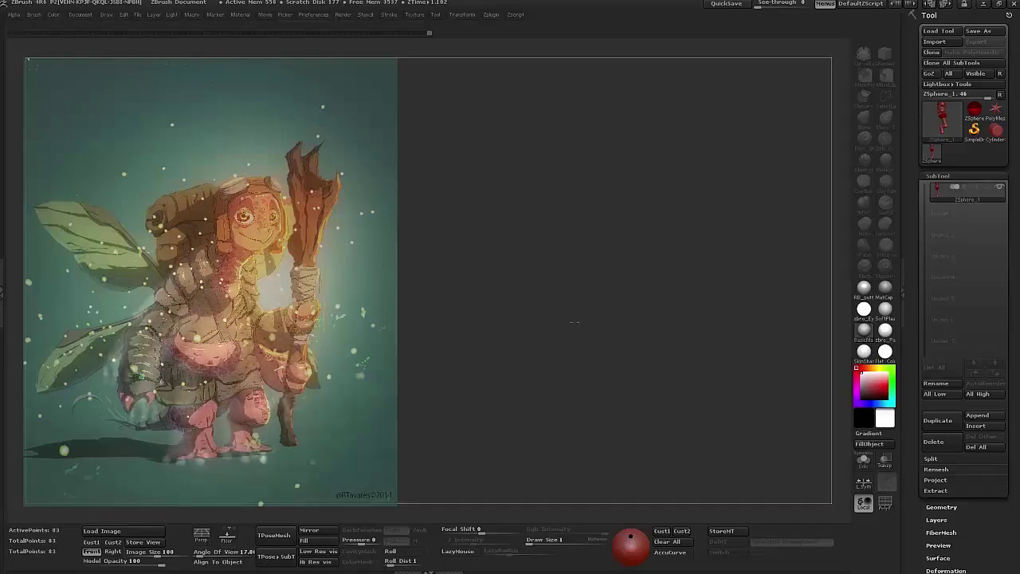
left_click_drag(574, 322, 637, 383)
left_click_drag(765, 239, 789, 239)
left_click_drag(683, 370, 666, 411)
left_click_drag(648, 265, 672, 280)
left_click_drag(660, 342, 663, 372)
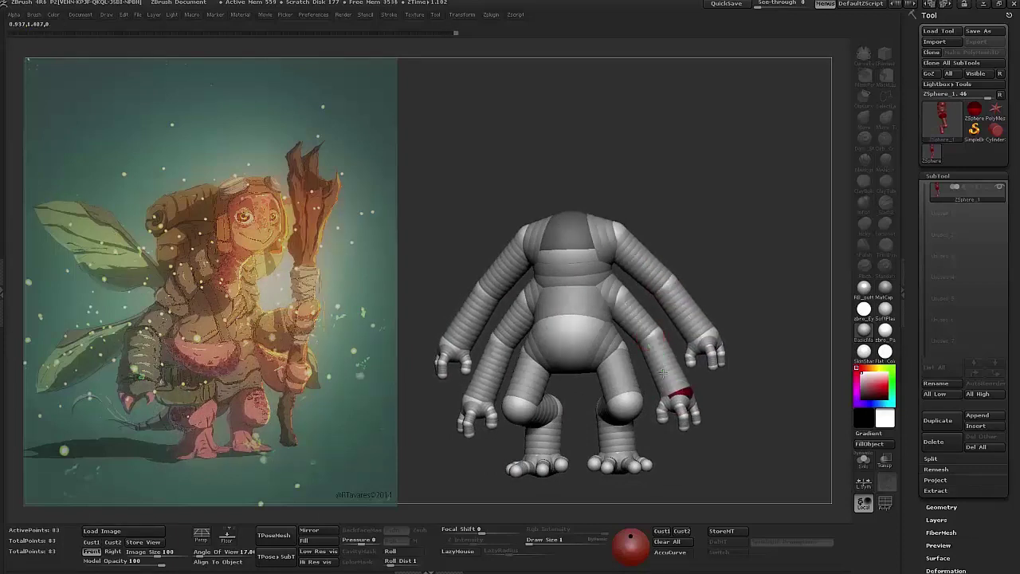
- Add a neck and a large head sphere above the shoulders, set forward of the torso
left_click_drag(721, 295, 734, 264)
left_click_drag(749, 221, 374, 359)
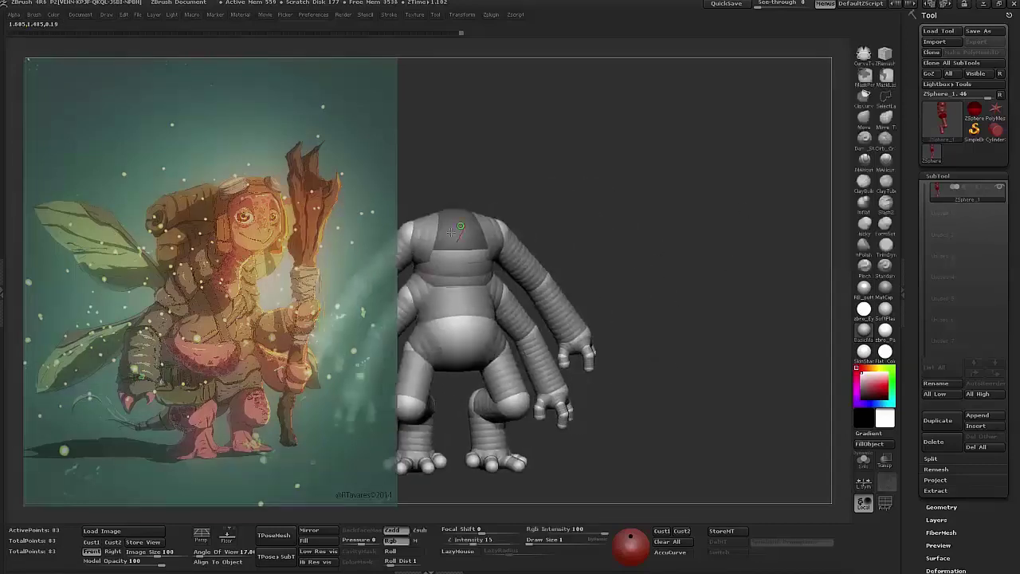
mouse_move(540, 216)
left_mouse_down()
mouse_move(502, 145)
mouse_move(540, 244)
mouse_move(512, 224)
mouse_move(519, 235)
mouse_move(496, 284)
mouse_move(596, 225)
mouse_move(609, 310)
left_mouse_up()
left_click_drag(531, 212, 575, 239)
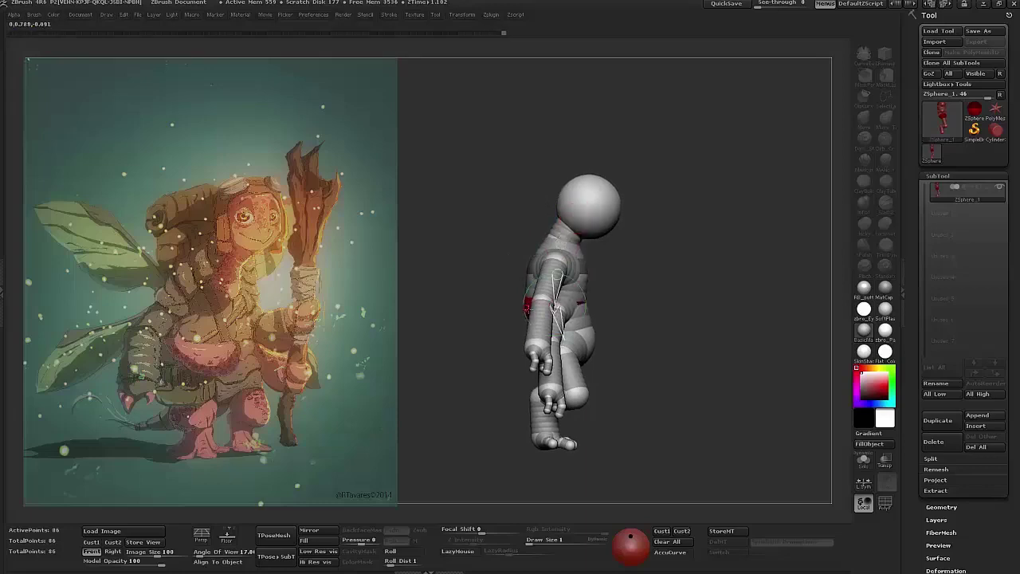
- Reposition the torso, belly and hip spheres so the body leans naturally in profile
left_click_drag(583, 399, 588, 402)
mouse_move(571, 365)
left_mouse_down()
mouse_move(633, 287)
mouse_move(541, 250)
mouse_move(503, 248)
mouse_move(514, 279)
left_mouse_up()
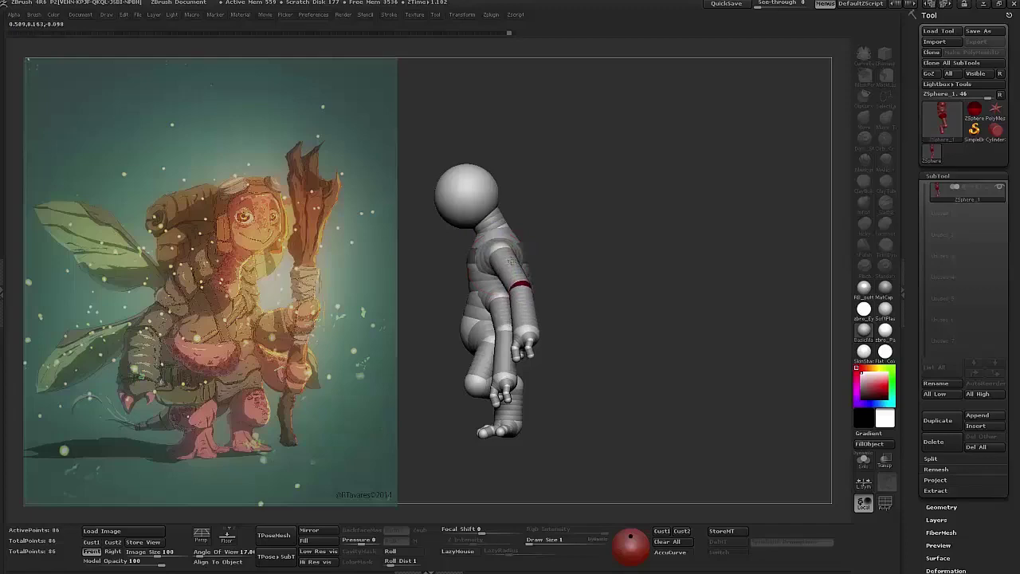
left_click_drag(550, 319, 630, 303)
left_click_drag(494, 273, 496, 402)
mouse_move(560, 371)
left_mouse_down()
mouse_move(637, 365)
mouse_move(562, 363)
left_mouse_up()
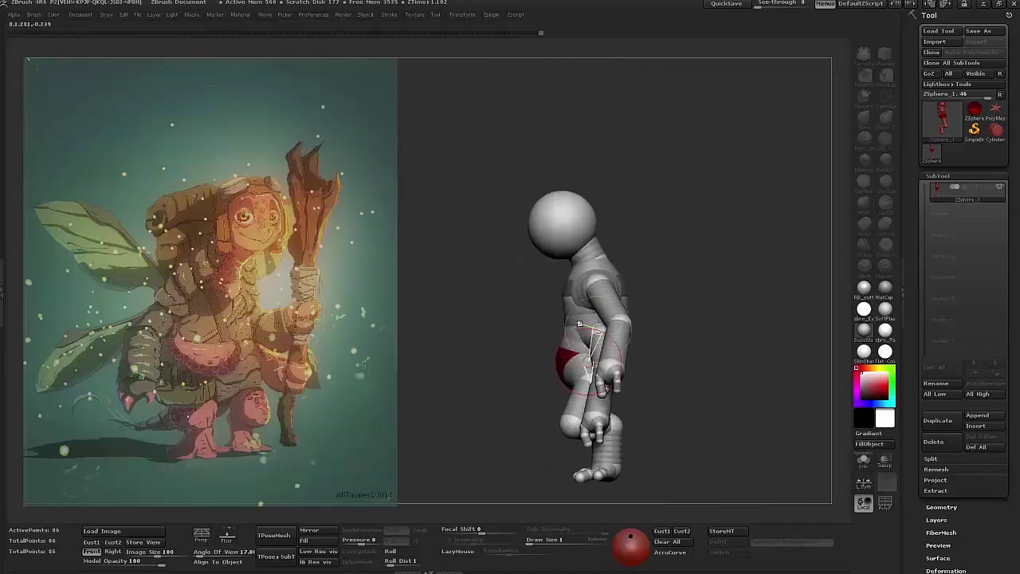
left_click_drag(595, 253, 654, 258)
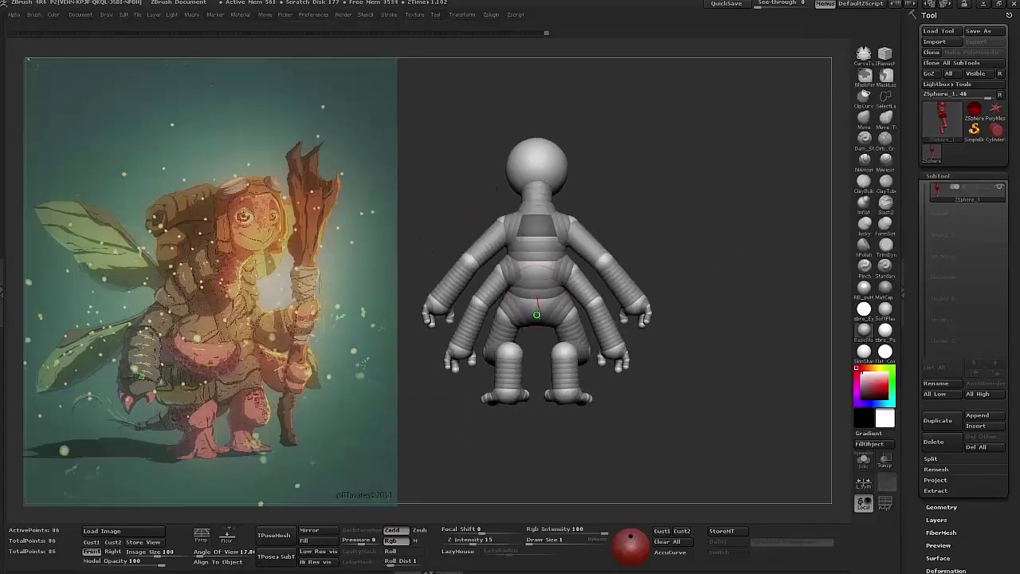
- Add a tail sphere at the back of the pelvis, pull it out, and bend it into an upward curve using intermediate spheres
left_click_drag(556, 340, 604, 349)
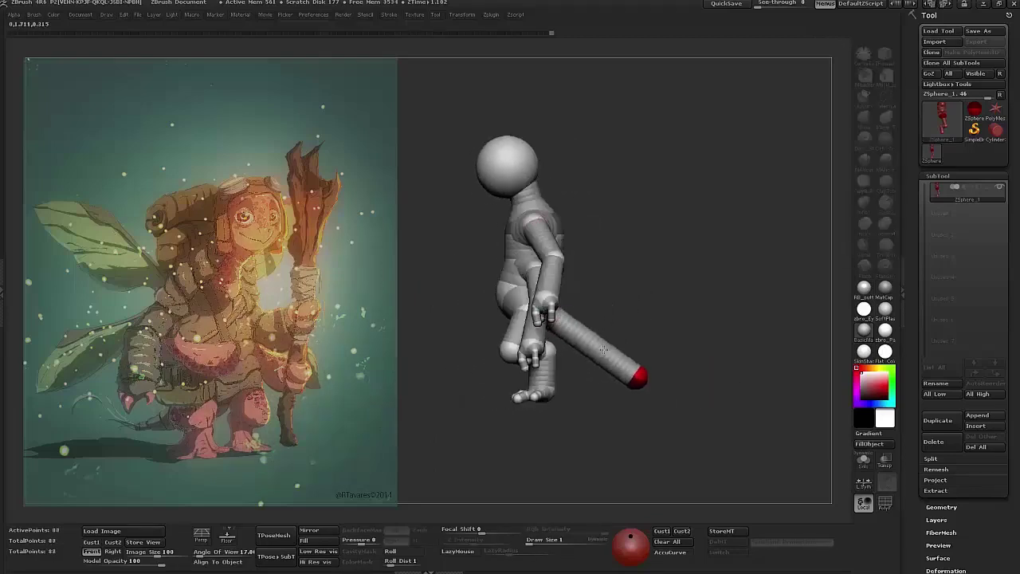
key("q")
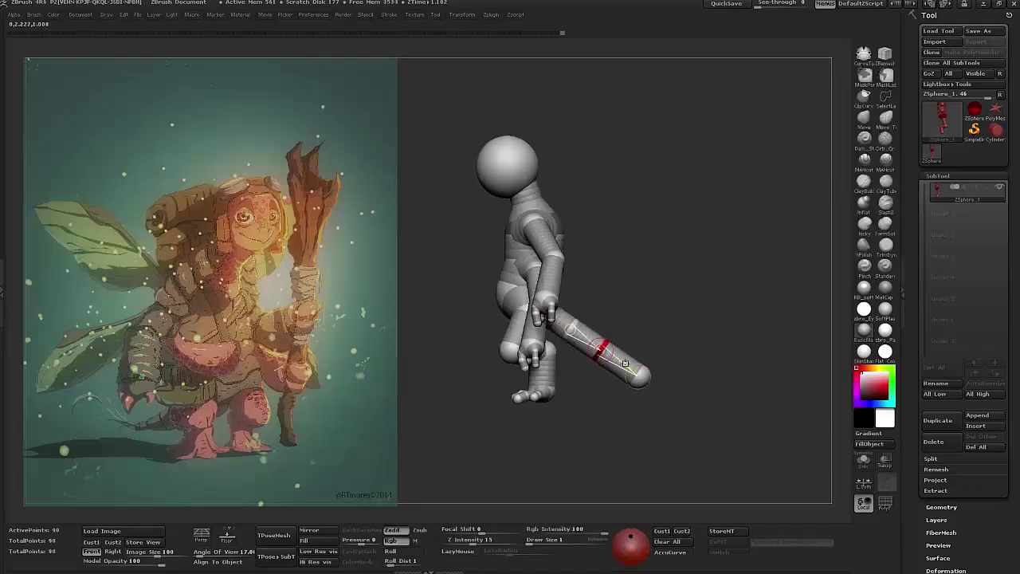
key("w")
mouse_move(637, 373)
left_mouse_down()
mouse_move(645, 375)
mouse_move(642, 362)
mouse_move(582, 351)
mouse_move(609, 365)
mouse_move(628, 310)
left_mouse_up()
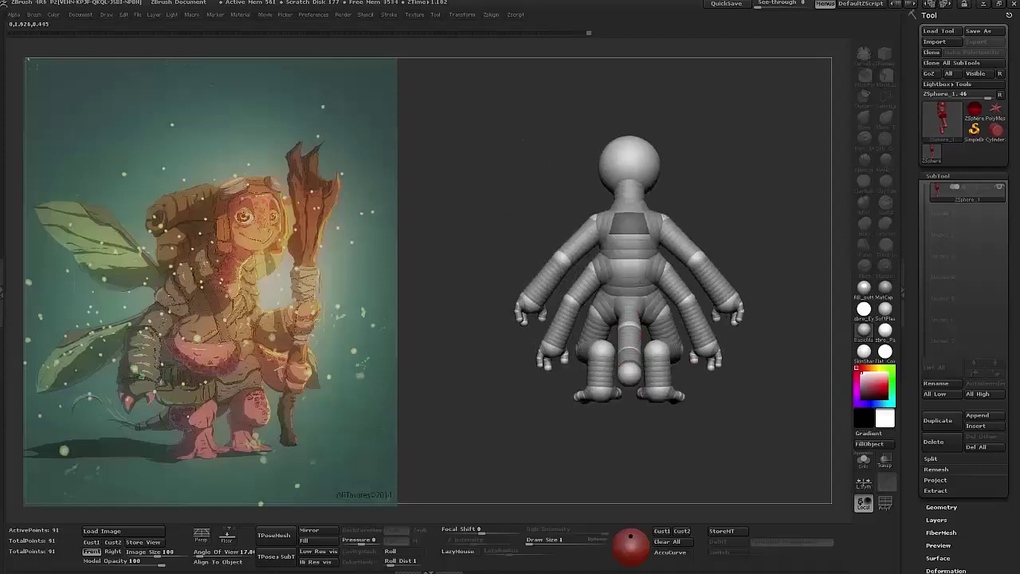
left_click_drag(728, 235, 717, 280)
mouse_move(647, 335)
left_mouse_down()
mouse_move(637, 299)
mouse_move(643, 330)
mouse_move(639, 319)
left_mouse_up()
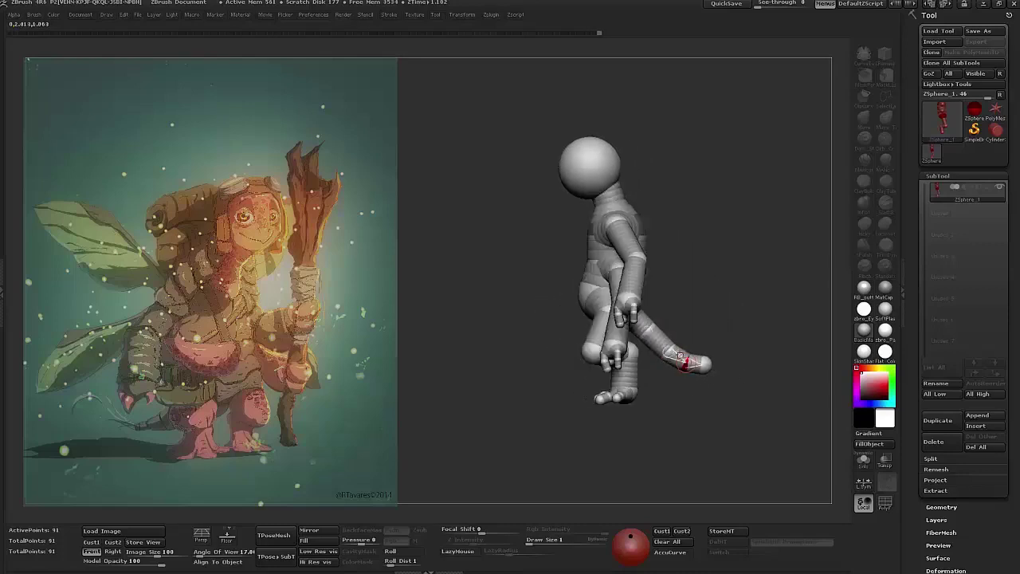
- Add a mirrored pair of small spheres on the front of the head for the eye sockets
left_click_drag(717, 319, 805, 322)
left_click_drag(669, 318, 522, 289)
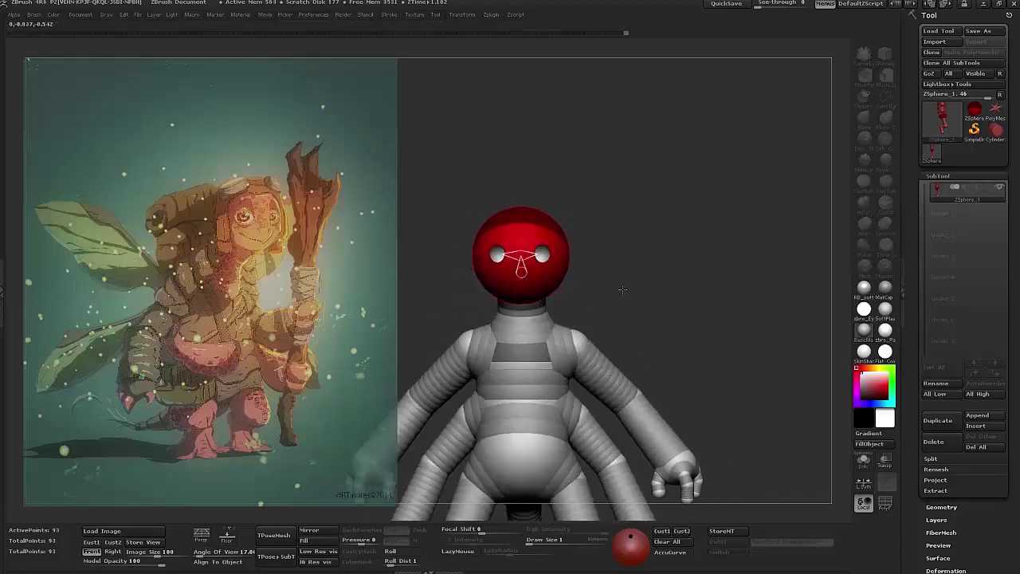
left_click_drag(623, 289, 570, 267)
left_click_drag(676, 291, 748, 430)
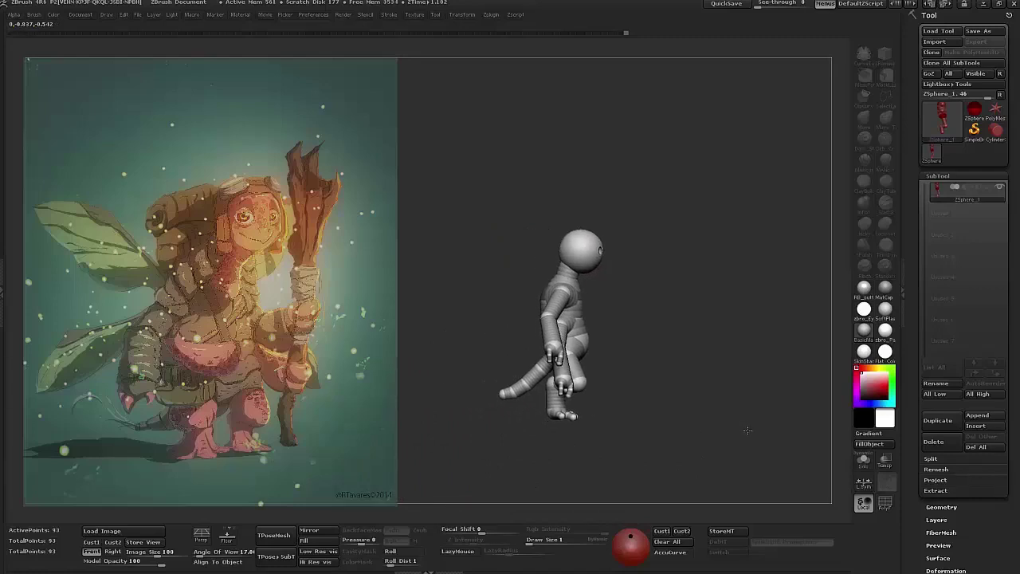
- Turn on classic skinning for the adaptive skin and preview the mesh while adjusting its intersection resolution
scroll(956, 359, "down", 5)
left_click(948, 456)
left_click(948, 493)
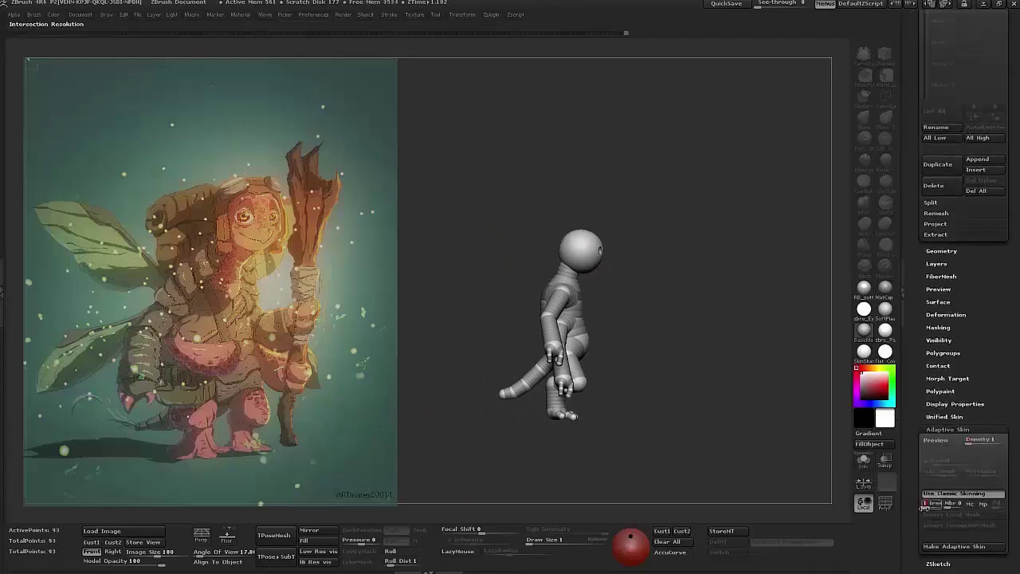
key("a")
left_click_drag(702, 360, 781, 335)
left_click(934, 504)
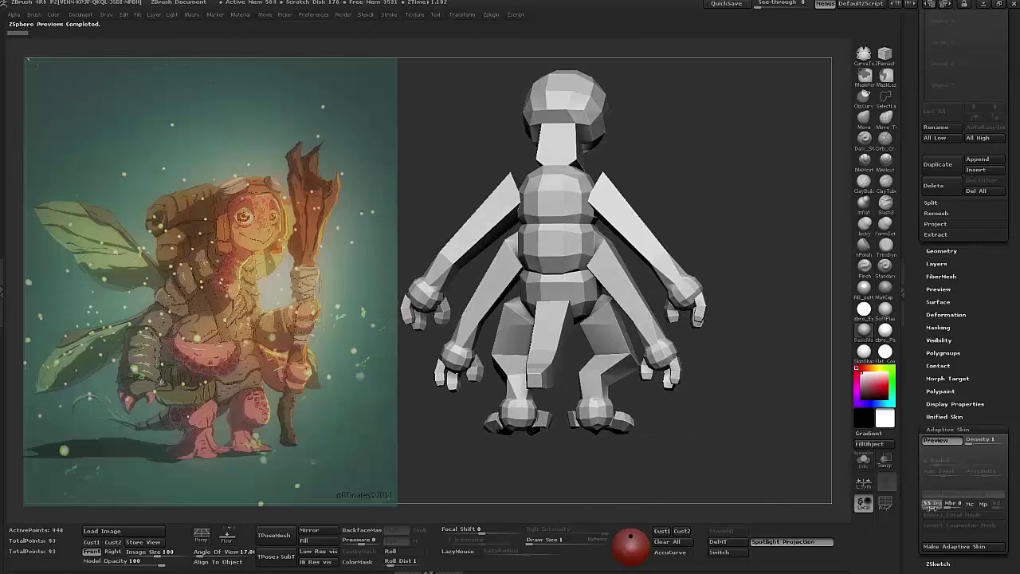
- Set the adaptive skin density to 1 and generate the adaptive skin mesh
left_click_drag(789, 502, 788, 484)
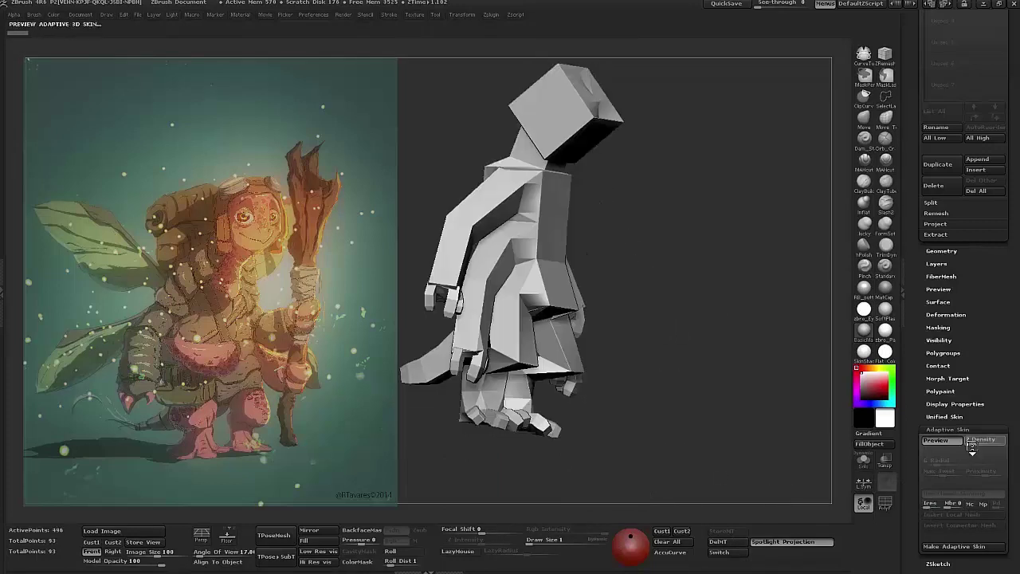
left_click(971, 443)
left_click_drag(701, 454, 675, 234)
left_click_drag(757, 238, 721, 274)
left_click_drag(982, 440, 910, 399)
left_click_drag(757, 239, 720, 240)
left_click(954, 485)
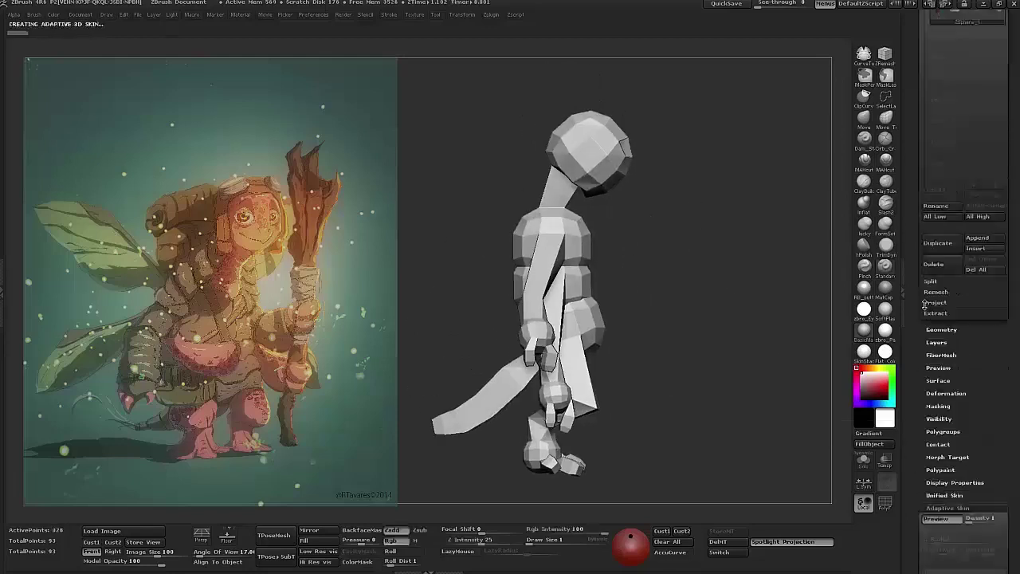
- Switch to the generated skin mesh, show its polyframe, and begin shaping the face symmetrically
right_click(667, 345)
left_click_drag(717, 287, 686, 255)
right_click(660, 239)
left_click_drag(685, 185, 717, 185)
left_click_drag(696, 222, 686, 239, "shift")
right_click(547, 306)
left_click_drag(547, 307, 679, 241)
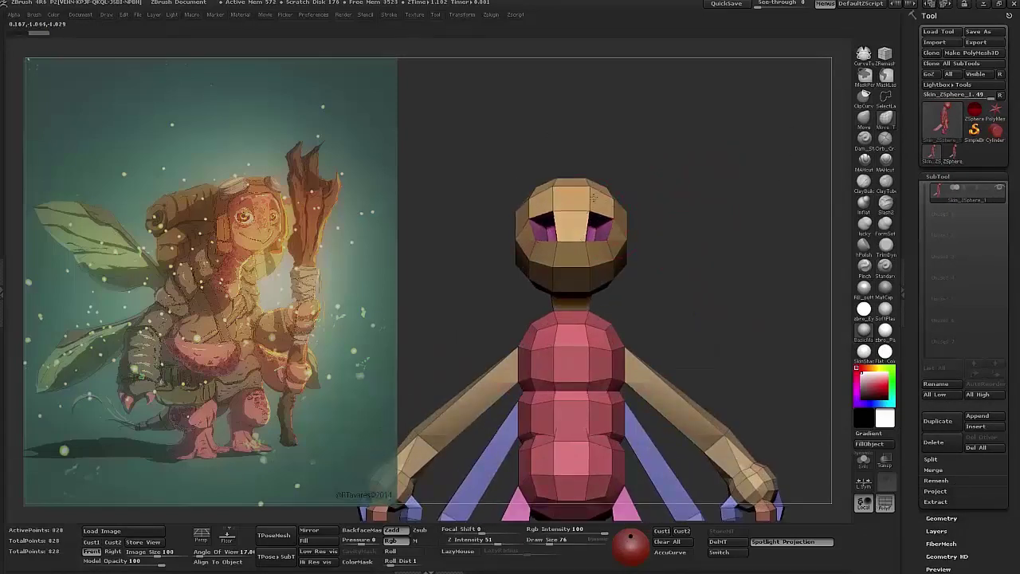
- Pull the lower face and chin into shape and adjust the neck joint in profile
left_click_drag(582, 267, 516, 311)
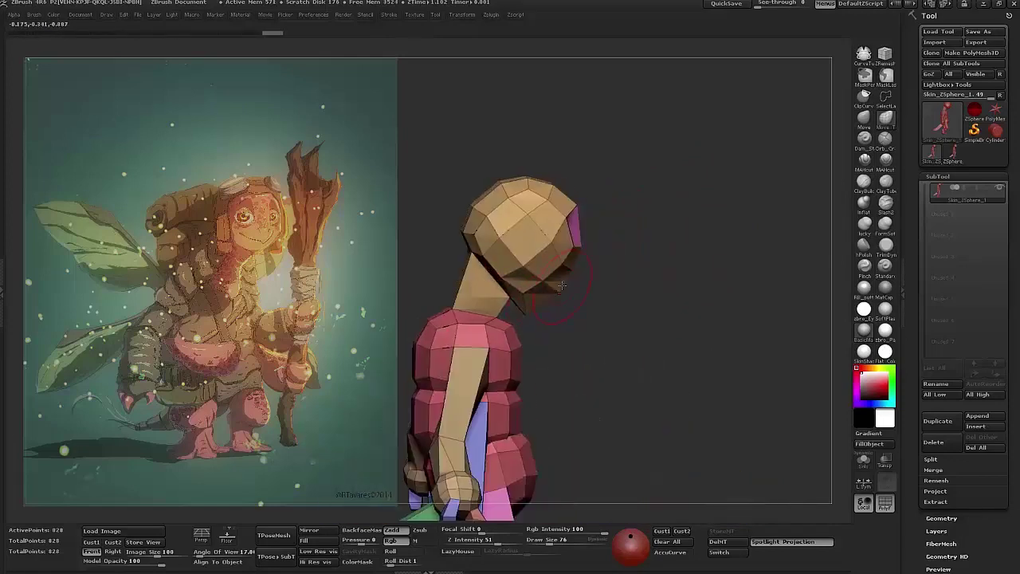
left_click_drag(606, 268, 504, 269)
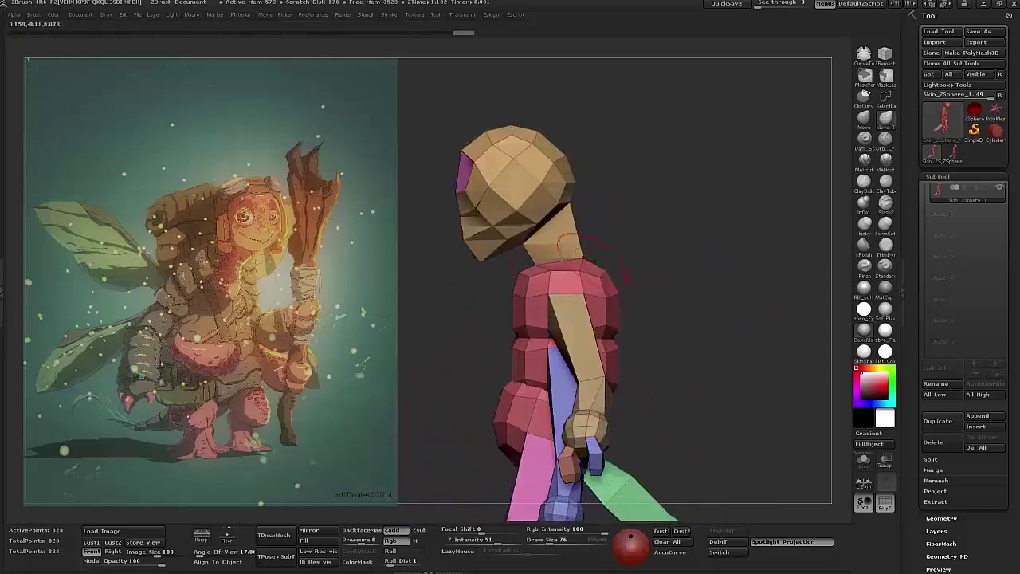
mouse_move(622, 253)
left_mouse_down()
mouse_move(747, 217)
mouse_move(587, 221)
mouse_move(678, 219)
mouse_move(737, 264)
left_mouse_up()
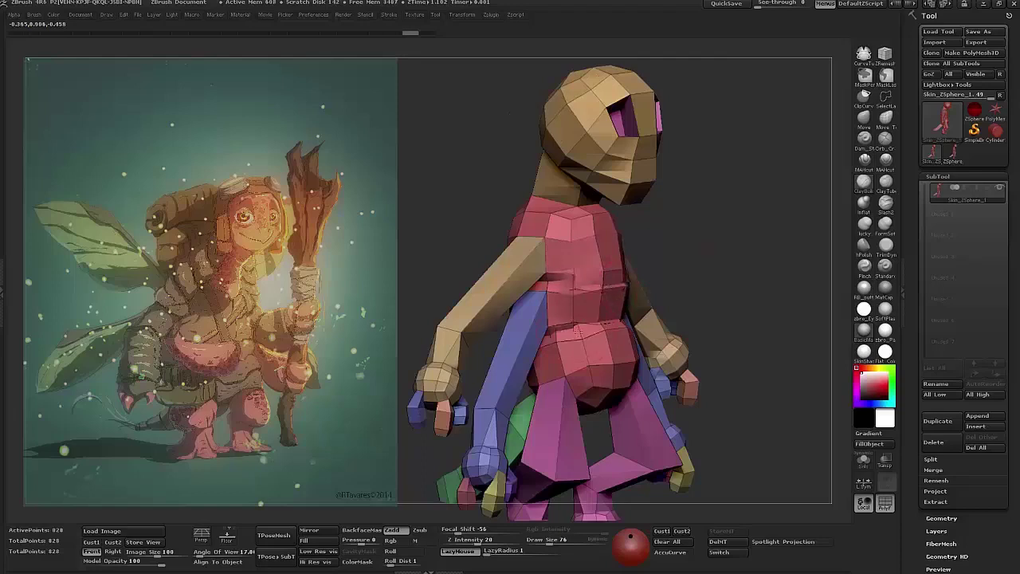
- Widen the shoulders and reshape the chest, waist and belly with the Move Topological brush
mouse_move(694, 223)
left_mouse_down()
mouse_move(754, 220)
mouse_move(635, 248)
mouse_move(682, 256)
mouse_move(710, 209)
mouse_move(740, 330)
mouse_move(821, 175)
left_mouse_up()
left_click(886, 118)
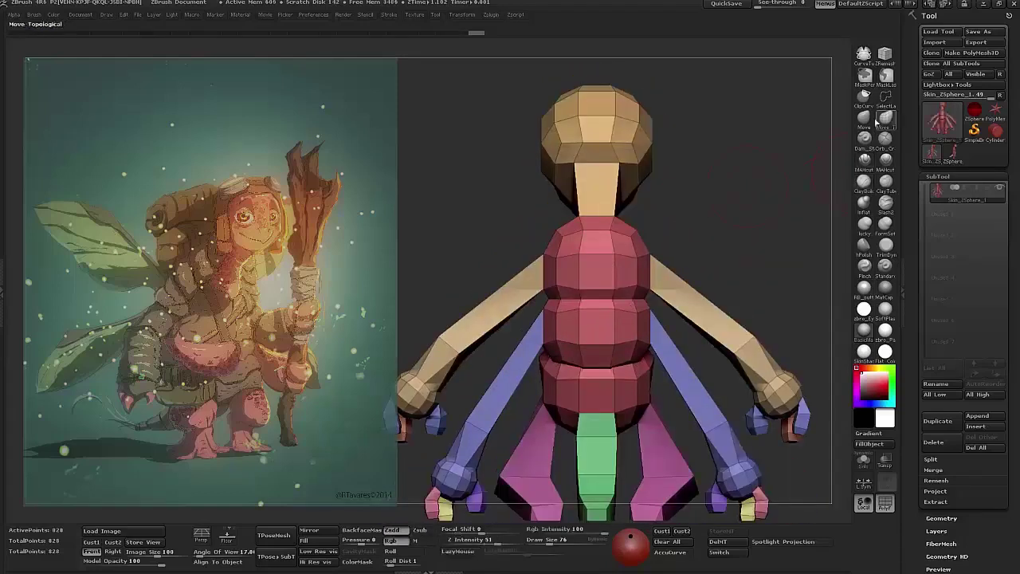
left_click_drag(648, 254, 666, 255)
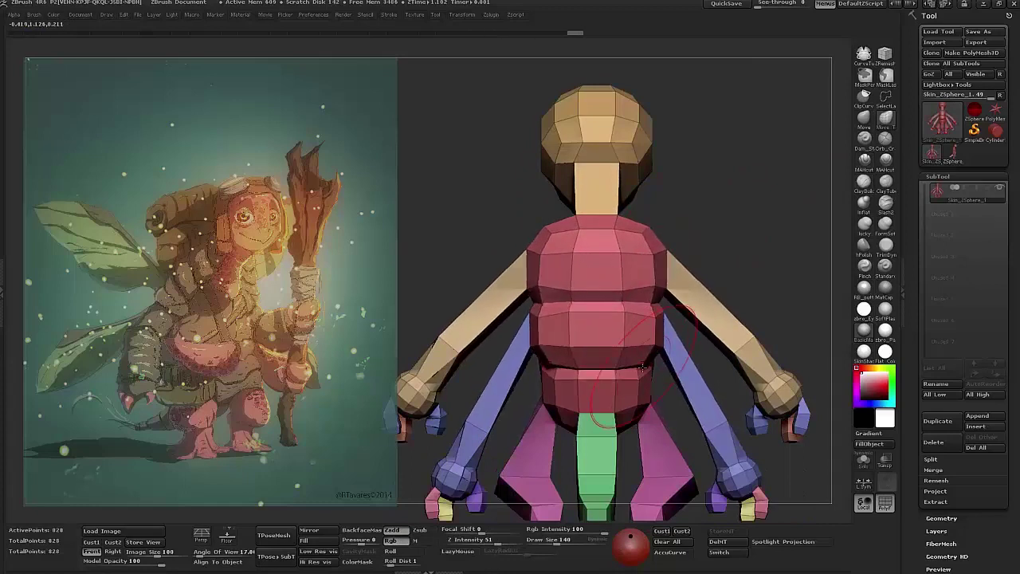
left_click_drag(693, 446, 588, 240)
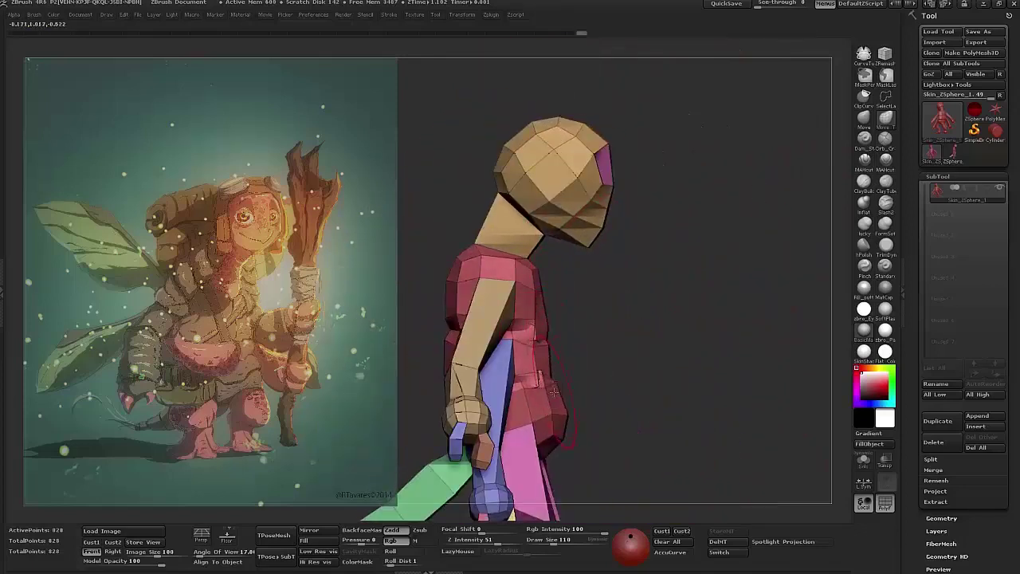
left_click_drag(550, 442, 570, 378)
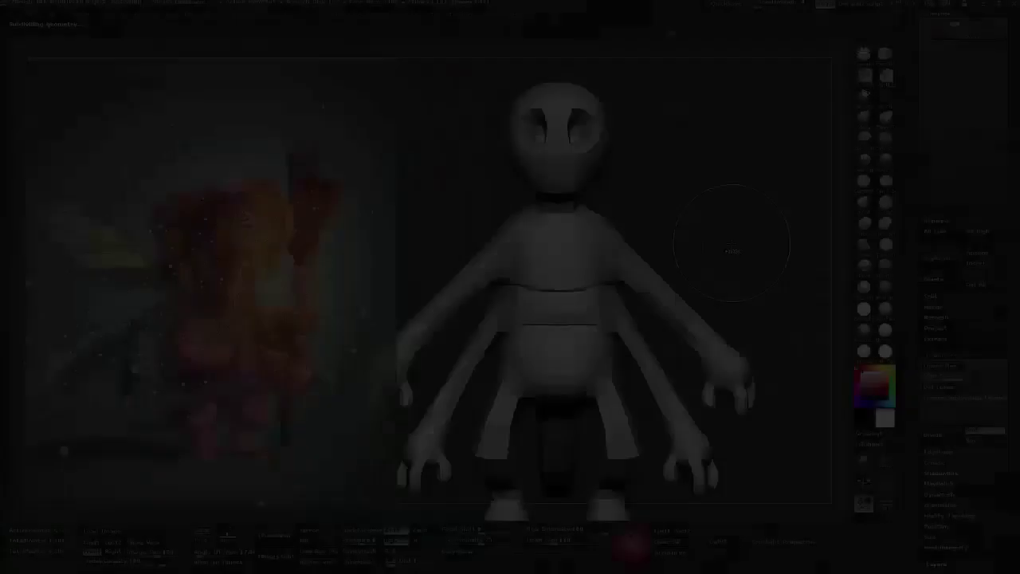
- Fill in the torso surface at subdivision level 3 and refine the head and jaw profile
mouse_move(701, 263)
left_mouse_down()
mouse_move(750, 256)
mouse_move(813, 199)
left_mouse_up()
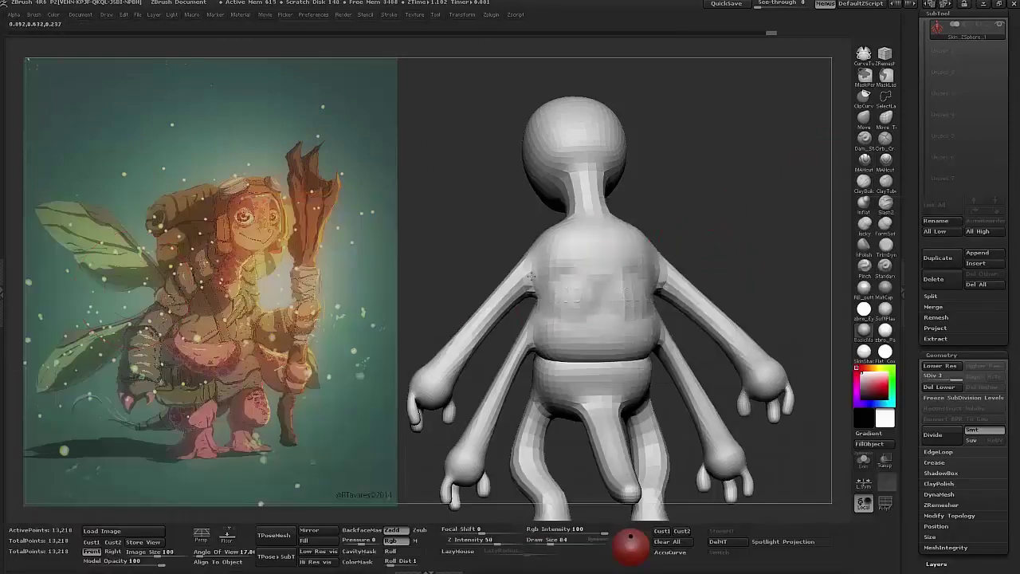
left_click_drag(635, 297, 560, 394)
mouse_move(735, 292)
left_mouse_down()
mouse_move(676, 401)
mouse_move(724, 369)
mouse_move(702, 346)
mouse_move(669, 431)
mouse_move(685, 414)
mouse_move(605, 316)
mouse_move(692, 331)
mouse_move(690, 237)
mouse_move(683, 314)
mouse_move(654, 309)
mouse_move(660, 298)
left_mouse_up()
left_click_drag(666, 253, 734, 259)
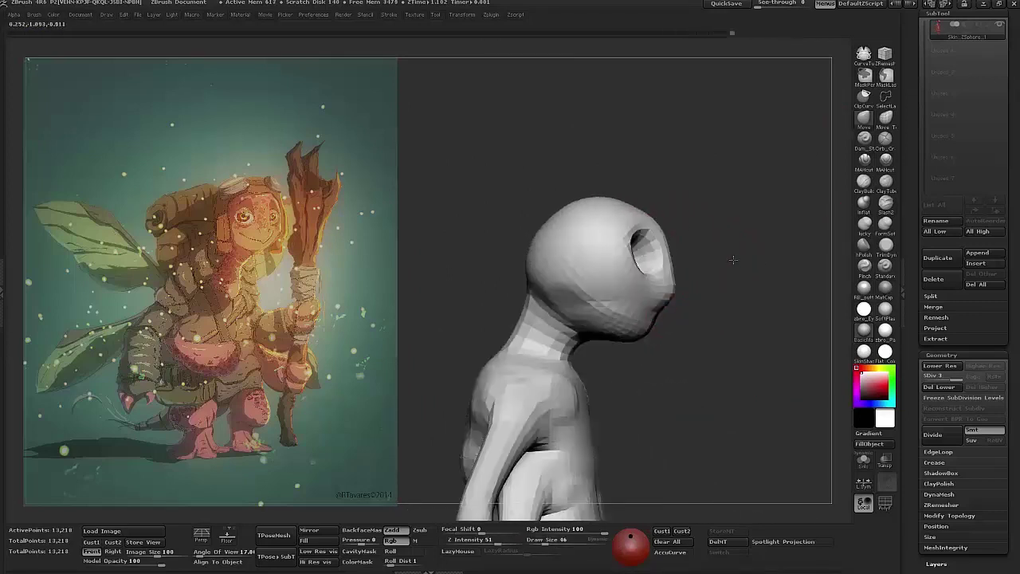
mouse_move(667, 312)
left_mouse_down()
mouse_move(637, 314)
mouse_move(667, 318)
mouse_move(610, 255)
mouse_move(588, 351)
mouse_move(647, 359)
left_mouse_up()
- Bend the upper arms outward at the elbows and refine the shoulders with the Move brush
key("b")
key("m")
key("v")
left_click_drag(494, 383, 656, 380)
key("f")
mouse_move(703, 349)
left_mouse_down()
mouse_move(695, 275)
mouse_move(709, 273)
mouse_move(614, 328)
mouse_move(605, 263)
mouse_move(582, 240)
mouse_move(546, 303)
left_mouse_up()
key("space")
key("space")
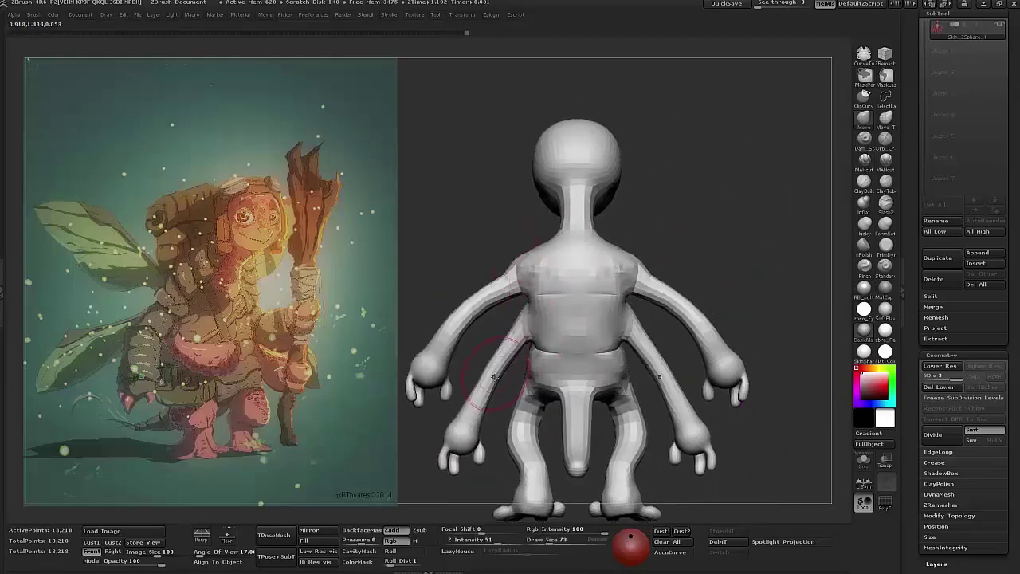
- Refine the arm and body pose using masking, Rotate and the Move brush
mouse_move(677, 325)
left_mouse_down()
mouse_move(643, 262)
mouse_move(686, 274)
mouse_move(675, 330)
left_mouse_up()
left_click(696, 312, "ctrl")
key("r")
mouse_move(596, 234)
left_mouse_down()
mouse_move(671, 337)
mouse_move(630, 326)
mouse_move(753, 365)
mouse_move(722, 359)
mouse_move(693, 303)
mouse_move(700, 265)
mouse_move(719, 290)
mouse_move(677, 262)
mouse_move(788, 237)
mouse_move(663, 168)
mouse_move(558, 295)
mouse_move(763, 187)
mouse_move(649, 353)
mouse_move(661, 335)
left_mouse_up()
key("q")
key("r")
key("q")
key("q")
left_click(864, 117)
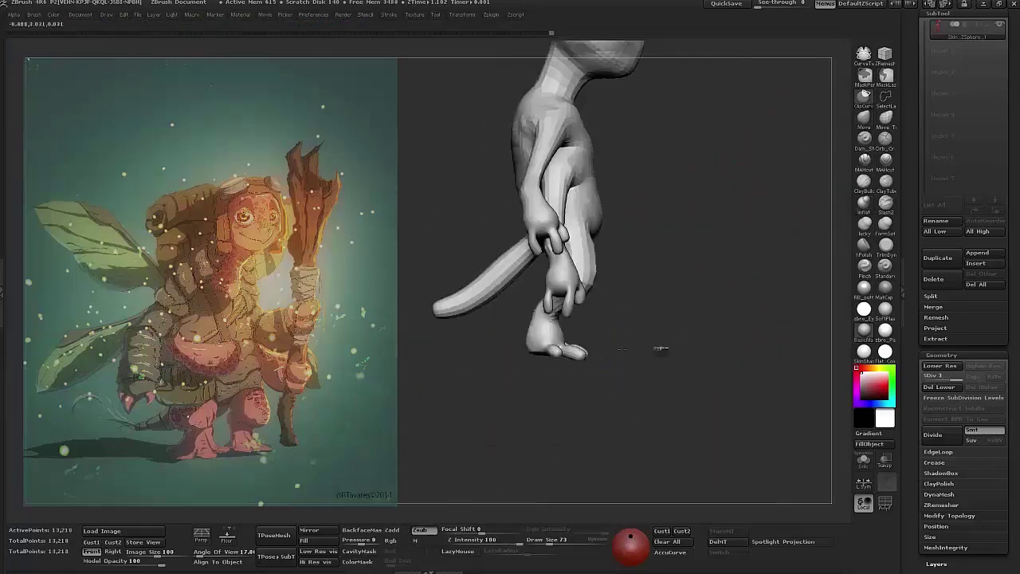
- Flatten the soles of the feet with the ClipCurve brush and reshape the feet and toes
left_click_drag(386, 348, 799, 157)
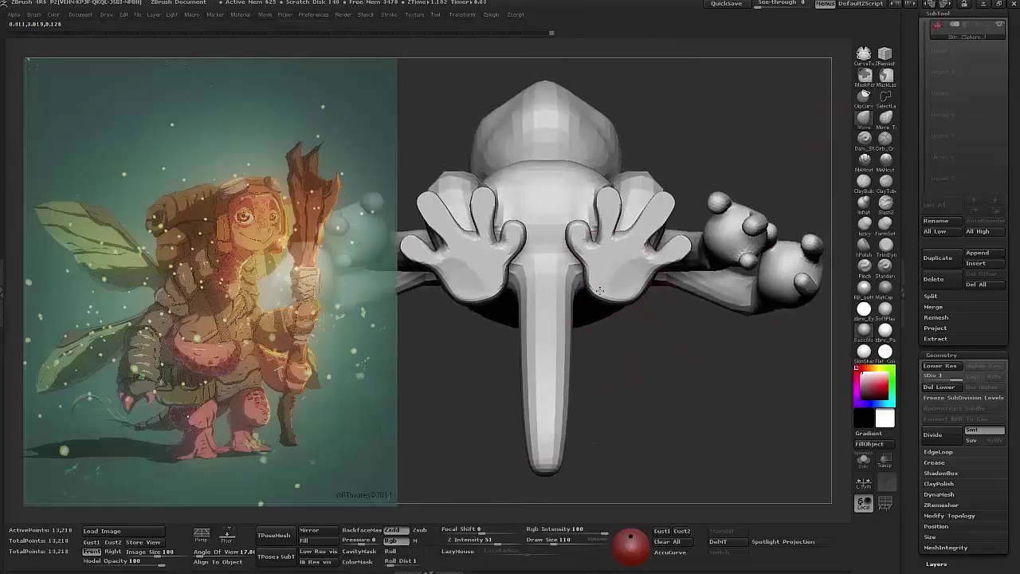
left_click_drag(666, 355, 653, 247)
key("[")
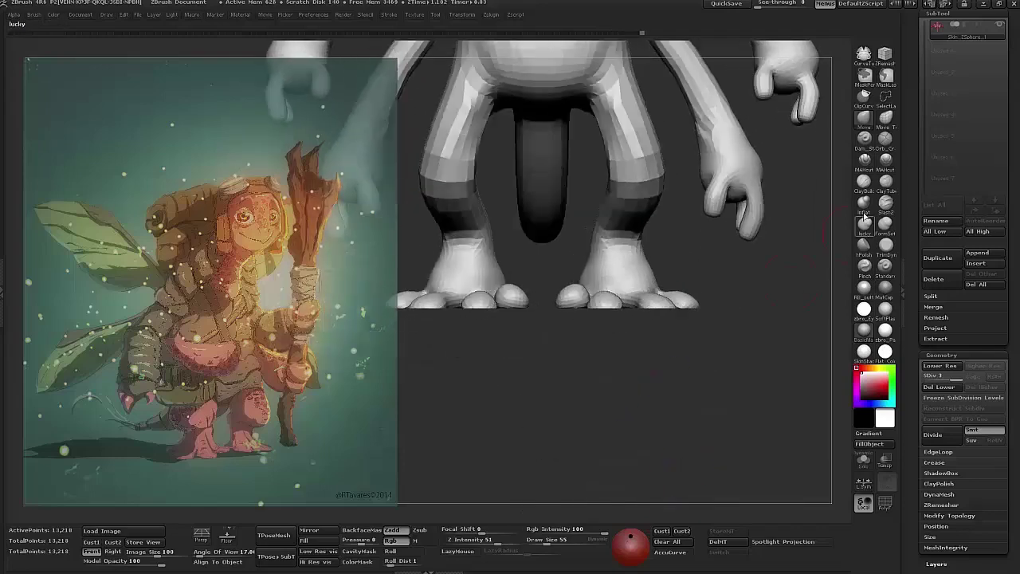
mouse_move(636, 358)
left_mouse_down()
mouse_move(616, 426)
mouse_move(573, 297)
mouse_move(741, 342)
mouse_move(580, 345)
mouse_move(618, 324)
mouse_move(739, 355)
mouse_move(672, 349)
left_mouse_up()
- Build up the volume of the lower legs and forearms with the ClayBuildup brush and adjust their contours
key("space")
left_click_drag(646, 248, 760, 407)
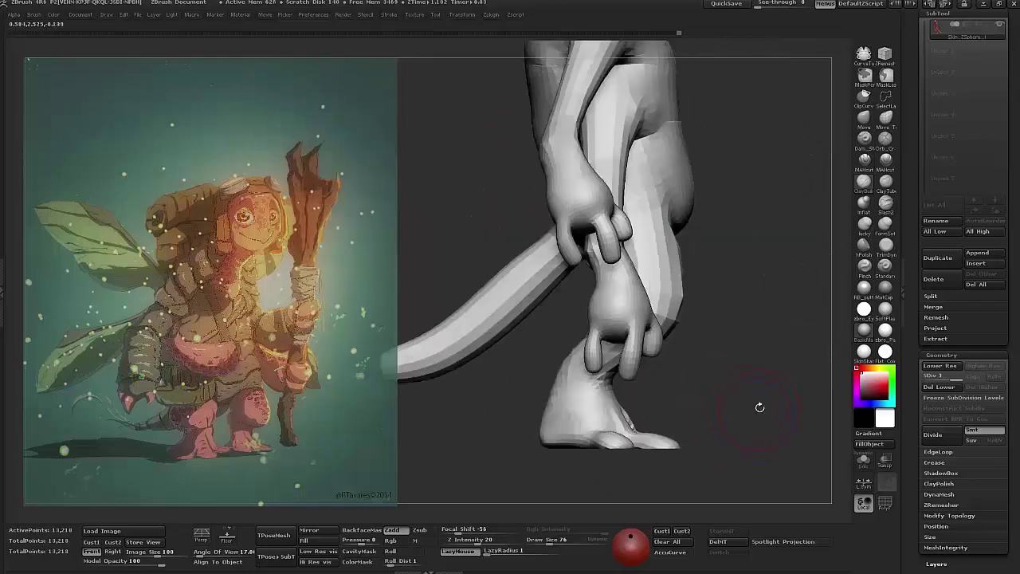
key("bracketright")
mouse_move(588, 360)
left_mouse_down()
mouse_move(653, 359)
mouse_move(524, 410)
mouse_move(601, 259)
left_mouse_up()
left_click_drag(730, 361, 619, 329)
mouse_move(624, 272)
left_mouse_down()
mouse_move(638, 309)
mouse_move(605, 279)
mouse_move(623, 266)
mouse_move(661, 319)
left_mouse_up()
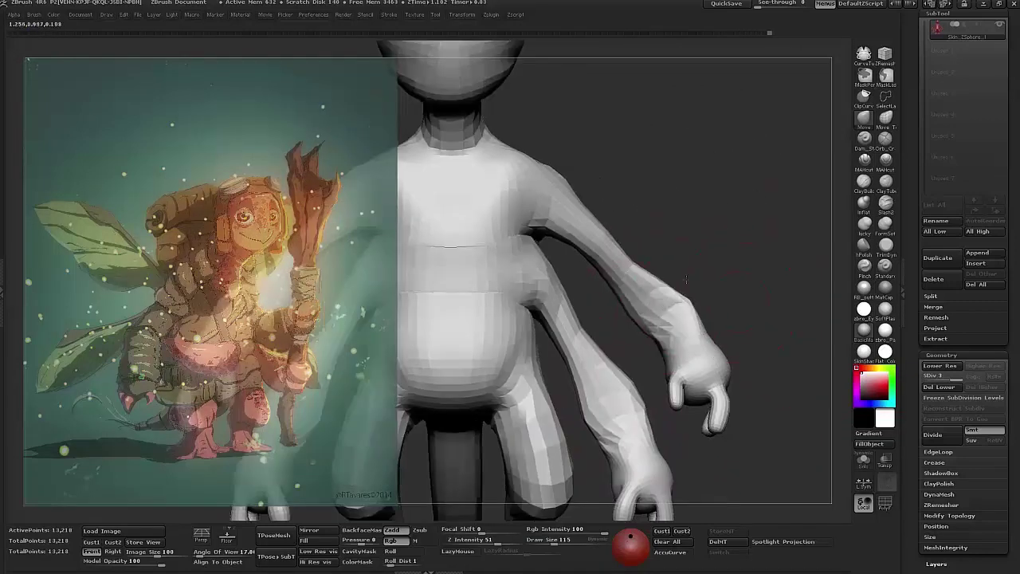
- Thicken the forearms and wrists of both arm pairs with the Inflat brush
right_click(753, 279)
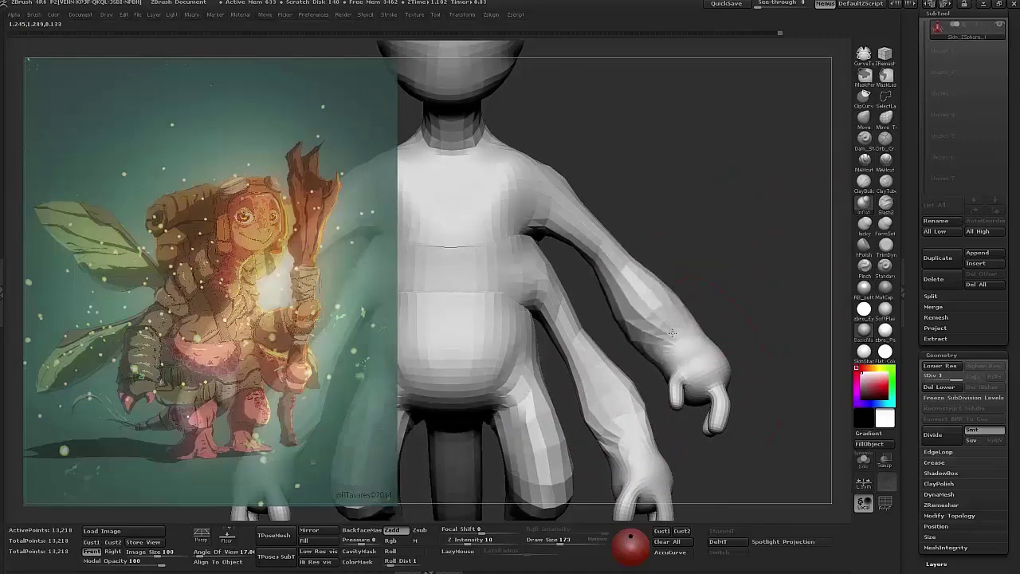
left_click_drag(757, 319, 630, 339)
mouse_move(750, 277)
left_mouse_down()
mouse_move(706, 250)
mouse_move(741, 263)
mouse_move(717, 271)
mouse_move(757, 263)
mouse_move(761, 287)
mouse_move(763, 271)
mouse_move(667, 290)
mouse_move(717, 293)
mouse_move(704, 261)
mouse_move(757, 319)
left_mouse_up()
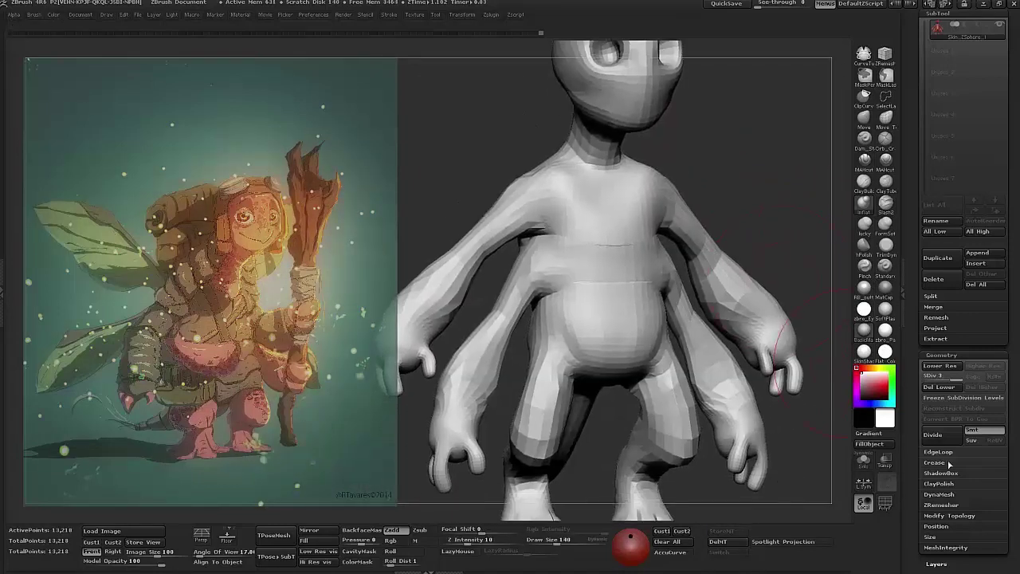
- Convert the body mesh to a DynaMesh at resolution 128
left_click(938, 494)
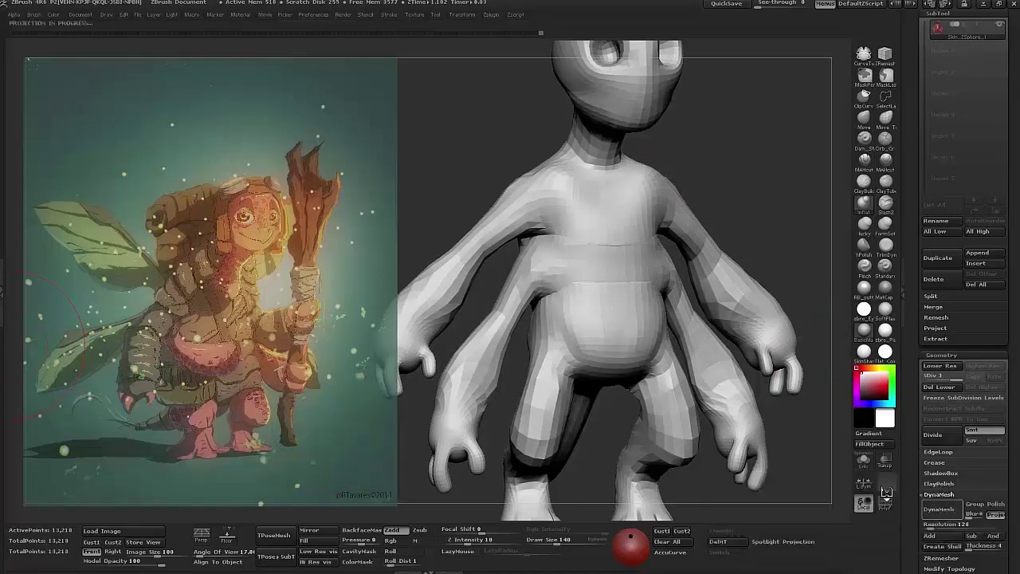
left_click(942, 510)
mouse_move(721, 302)
left_mouse_down()
mouse_move(729, 342)
mouse_move(741, 287)
mouse_move(766, 302)
mouse_move(660, 299)
left_mouse_up()
- Sculpt the shoulder, collarbone and chest muscle forms with clay strokes and deepen the line beneath the chest
left_click(864, 180)
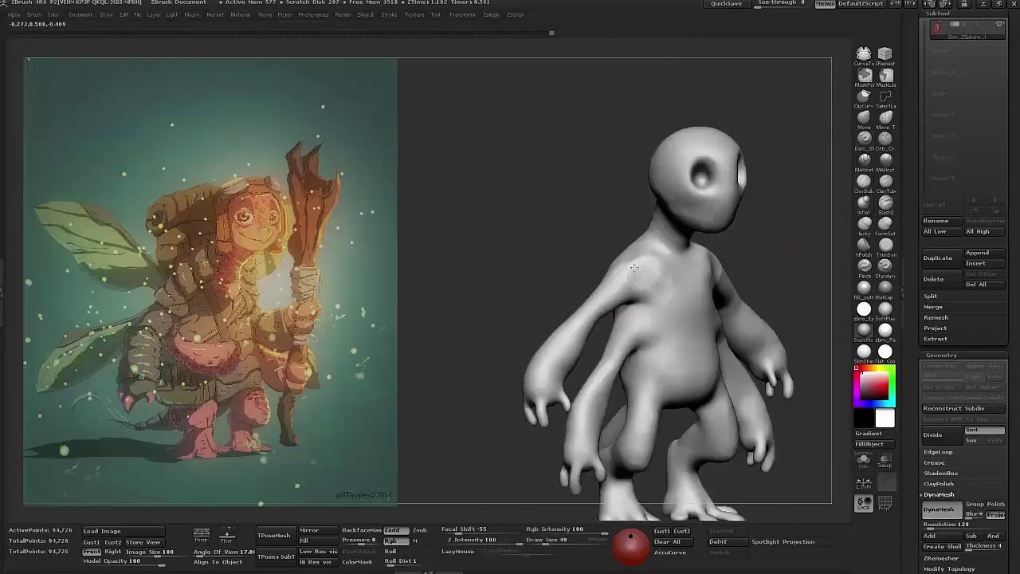
mouse_move(642, 259)
left_mouse_down()
mouse_move(733, 267)
mouse_move(747, 262)
mouse_move(704, 253)
mouse_move(744, 232)
mouse_move(714, 236)
mouse_move(740, 239)
mouse_move(667, 285)
mouse_move(595, 281)
mouse_move(616, 274)
left_mouse_up()
key("space")
left_click_drag(796, 235, 721, 228, "alt")
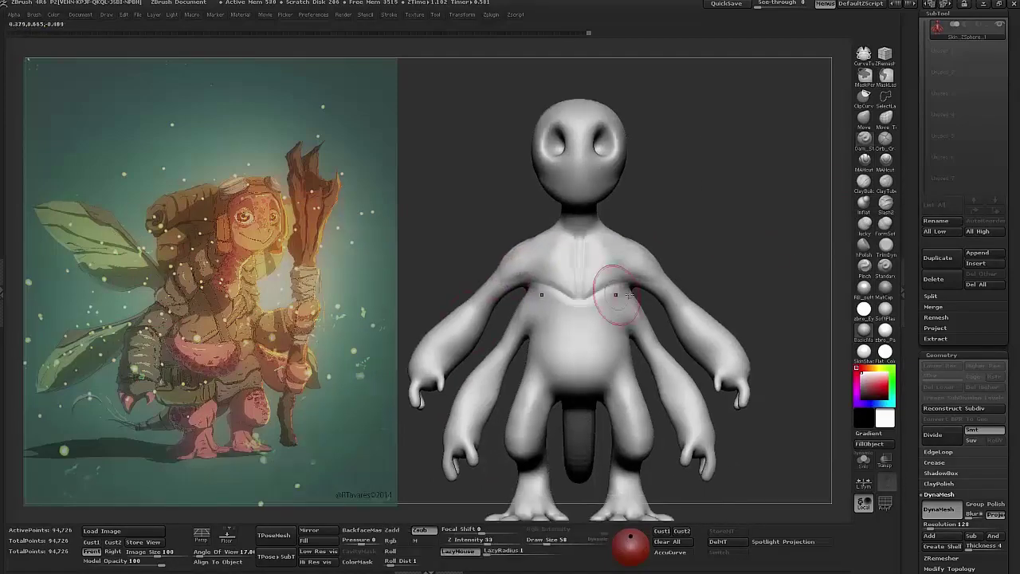
mouse_move(606, 271)
left_mouse_down()
mouse_move(654, 228)
mouse_move(541, 297)
mouse_move(590, 283)
mouse_move(597, 296)
mouse_move(581, 273)
mouse_move(547, 291)
mouse_move(586, 241)
left_mouse_up()
left_click_drag(647, 219, 613, 314)
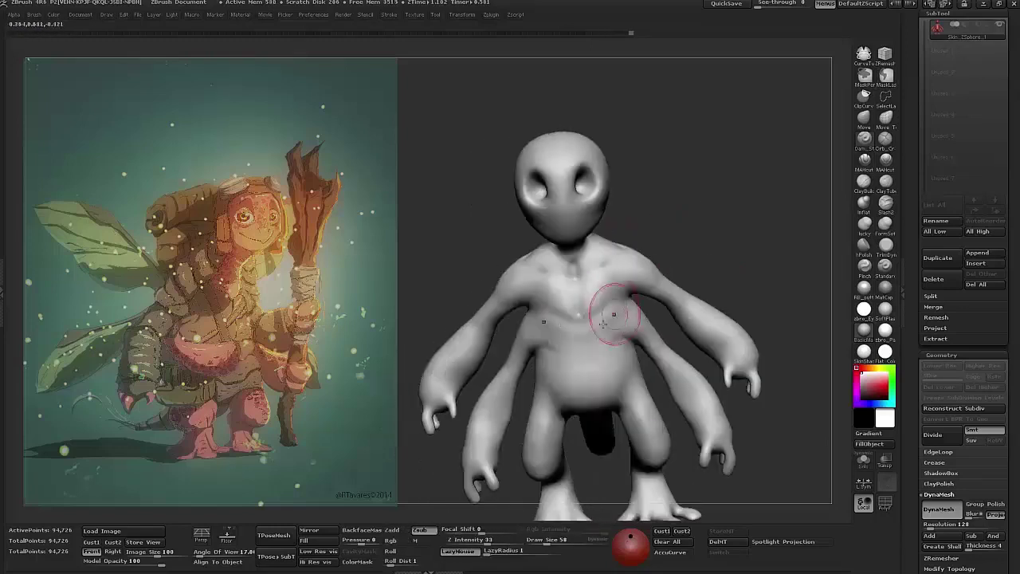
- Carve the ribcage arch and belly contours with Dam_Standard and define the lower back around the tail base
mouse_move(705, 251)
left_mouse_down()
mouse_move(608, 309)
mouse_move(564, 314)
mouse_move(648, 283)
mouse_move(694, 247)
mouse_move(635, 254)
left_mouse_up()
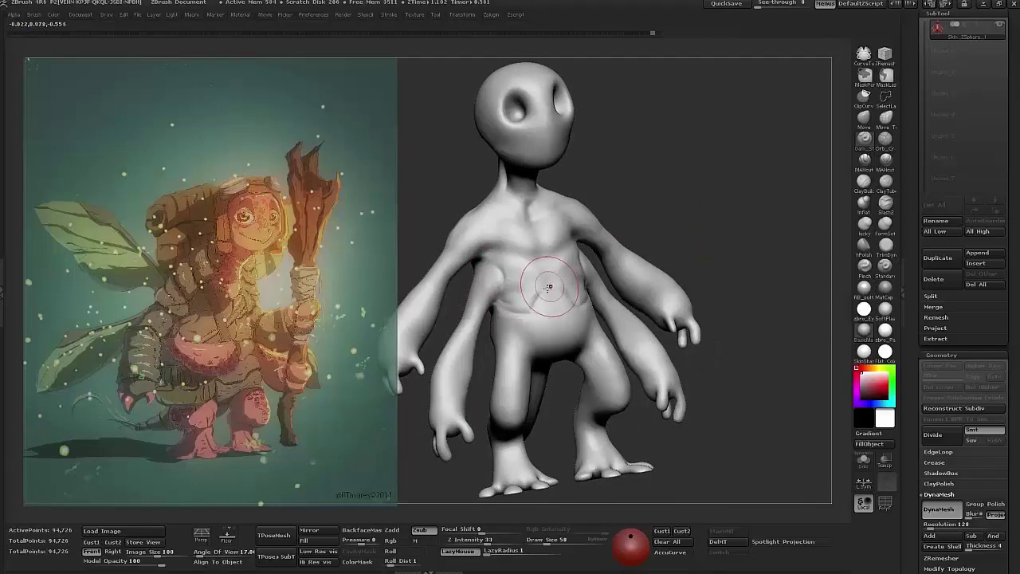
mouse_move(702, 239)
left_mouse_down()
mouse_move(685, 247)
mouse_move(724, 244)
mouse_move(494, 313)
mouse_move(647, 275)
left_mouse_up()
mouse_move(472, 263)
left_mouse_down()
mouse_move(622, 237)
mouse_move(542, 190)
left_mouse_up()
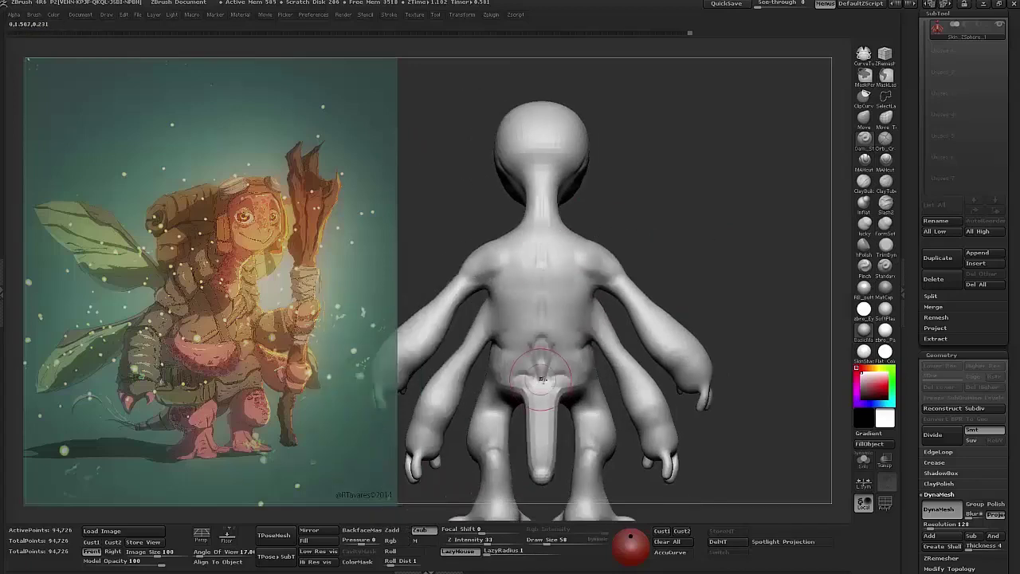
mouse_move(541, 322)
left_mouse_down()
mouse_move(509, 293)
mouse_move(546, 207)
left_mouse_up()
mouse_move(647, 186)
left_mouse_down()
mouse_move(676, 226)
mouse_move(576, 262)
mouse_move(697, 243)
mouse_move(637, 239)
mouse_move(700, 248)
mouse_move(591, 299)
left_mouse_up()
mouse_move(610, 367)
left_mouse_down()
mouse_move(677, 327)
mouse_move(560, 300)
mouse_move(741, 177)
mouse_move(528, 246)
mouse_move(535, 262)
mouse_move(681, 276)
mouse_move(547, 340)
mouse_move(526, 335)
mouse_move(507, 355)
left_mouse_up()
mouse_move(515, 307)
left_mouse_down()
mouse_move(550, 375)
mouse_move(526, 310)
mouse_move(470, 414)
mouse_move(484, 456)
mouse_move(661, 401)
mouse_move(624, 447)
mouse_move(542, 271)
mouse_move(642, 451)
mouse_move(484, 337)
mouse_move(579, 283)
mouse_move(529, 291)
mouse_move(649, 326)
mouse_move(705, 181)
left_mouse_up()
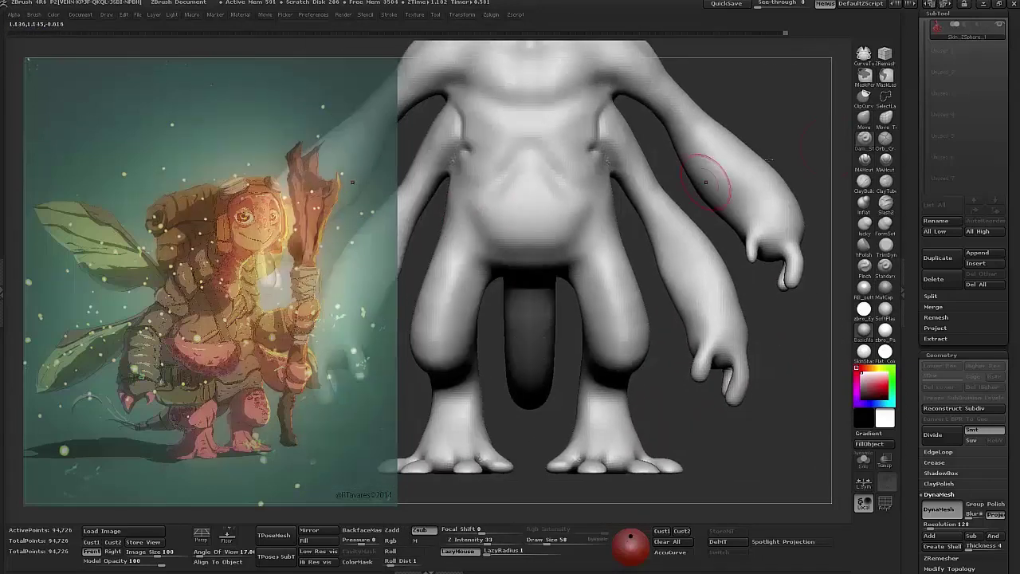
- Reshape the hips, thighs and the profile of the head with the Move brush
key("space")
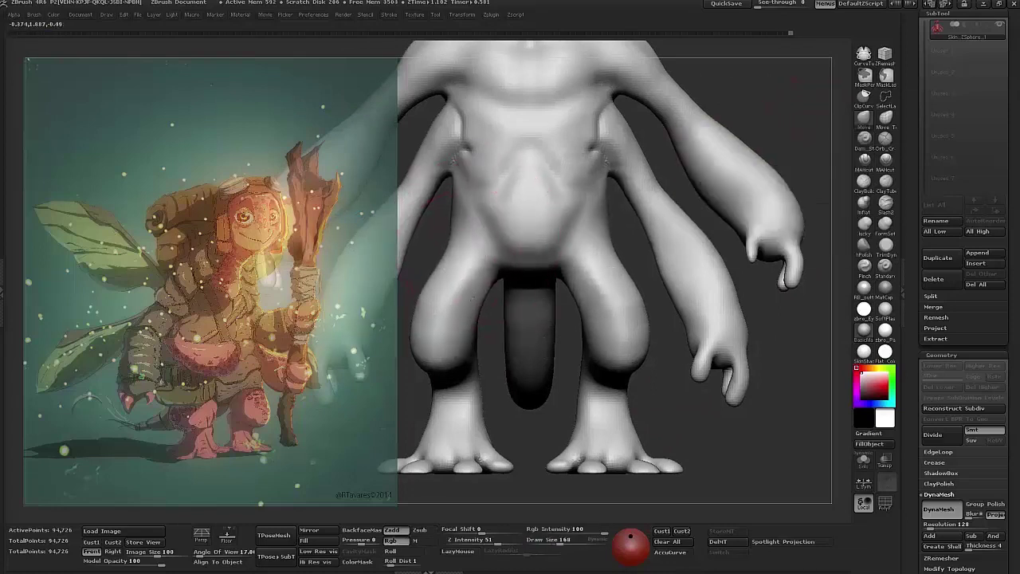
key("f")
mouse_move(763, 369)
left_mouse_down()
mouse_move(677, 243)
mouse_move(757, 353)
mouse_move(537, 264)
left_mouse_up()
left_click_drag(760, 187, 508, 208)
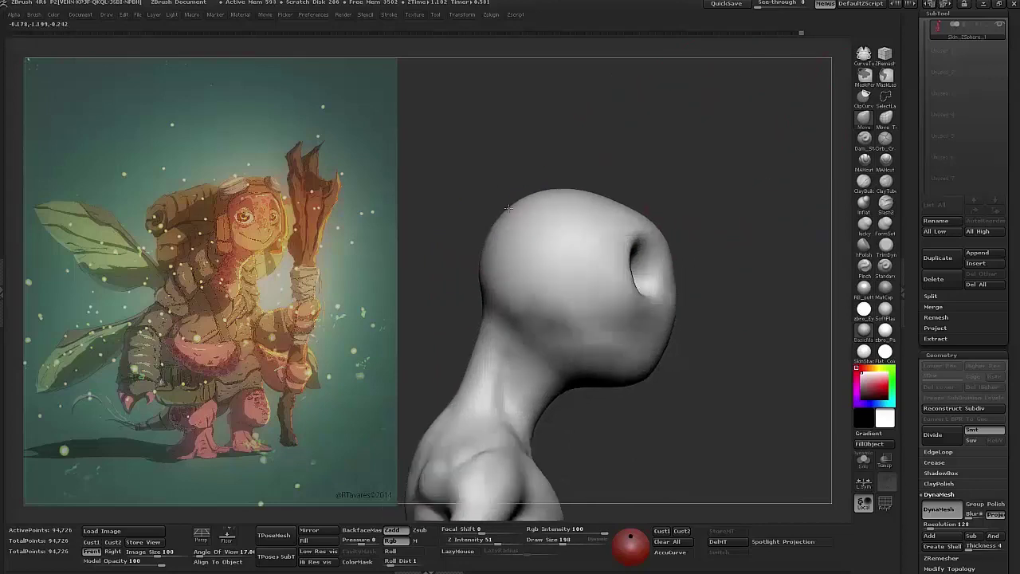
left_click_drag(654, 180, 708, 189)
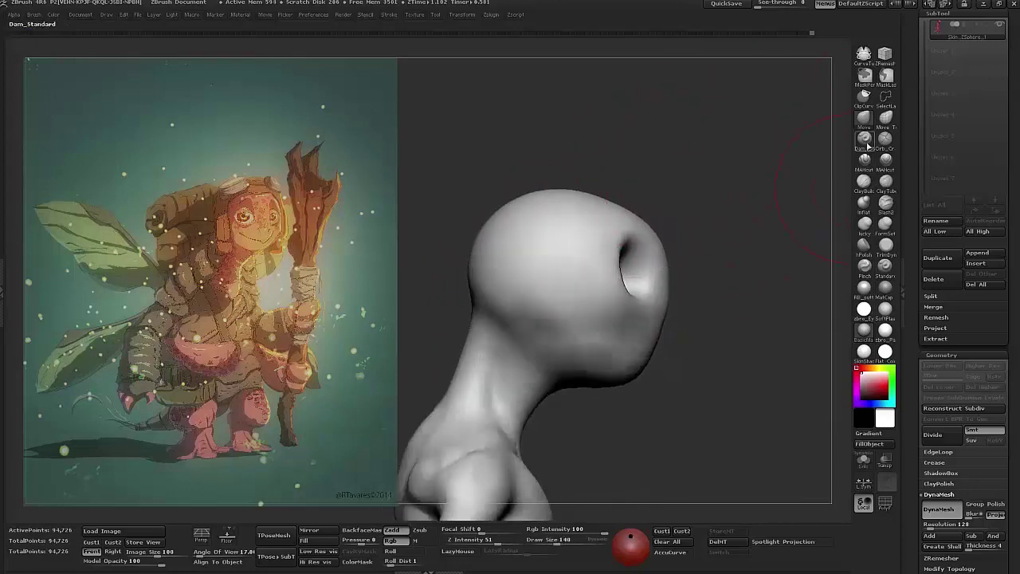
- Carve a wide, smiling mouth line across the lower face with the Dam_Standard brush
left_click(866, 142)
left_click_drag(765, 263, 686, 259)
mouse_move(728, 289)
left_mouse_down()
mouse_move(695, 260)
mouse_move(783, 262)
mouse_move(626, 234)
mouse_move(724, 285)
mouse_move(711, 259)
mouse_move(597, 250)
mouse_move(706, 284)
left_mouse_up()
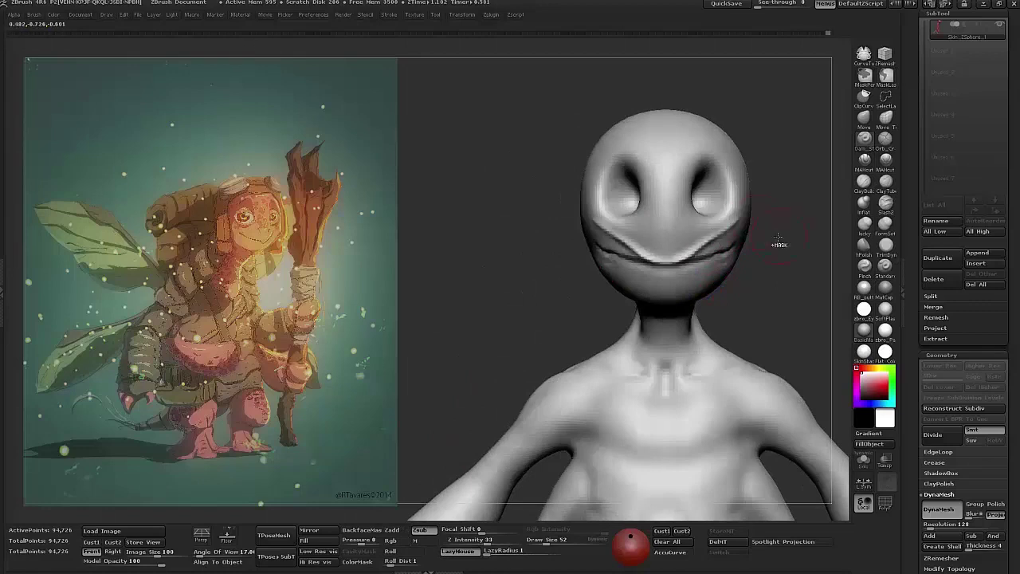
left_click_drag(674, 251, 760, 305)
left_click_drag(690, 333, 838, 157)
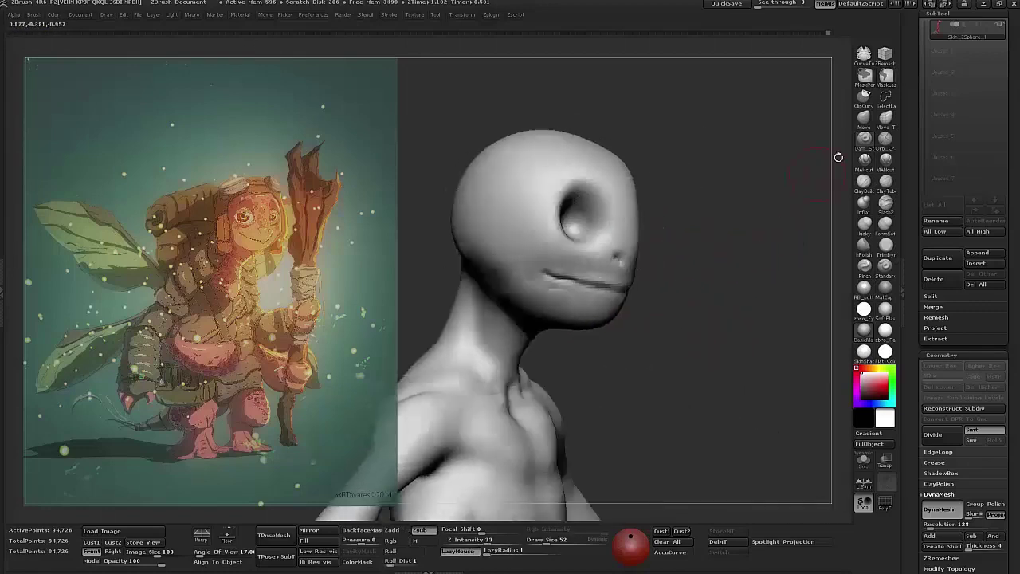
- Raise a narrow nose ridge between the eye sockets and adjust the face profile with the Move brush
left_click_drag(844, 267, 637, 209)
mouse_move(635, 268)
left_mouse_down()
mouse_move(550, 263)
mouse_move(636, 259)
left_mouse_up()
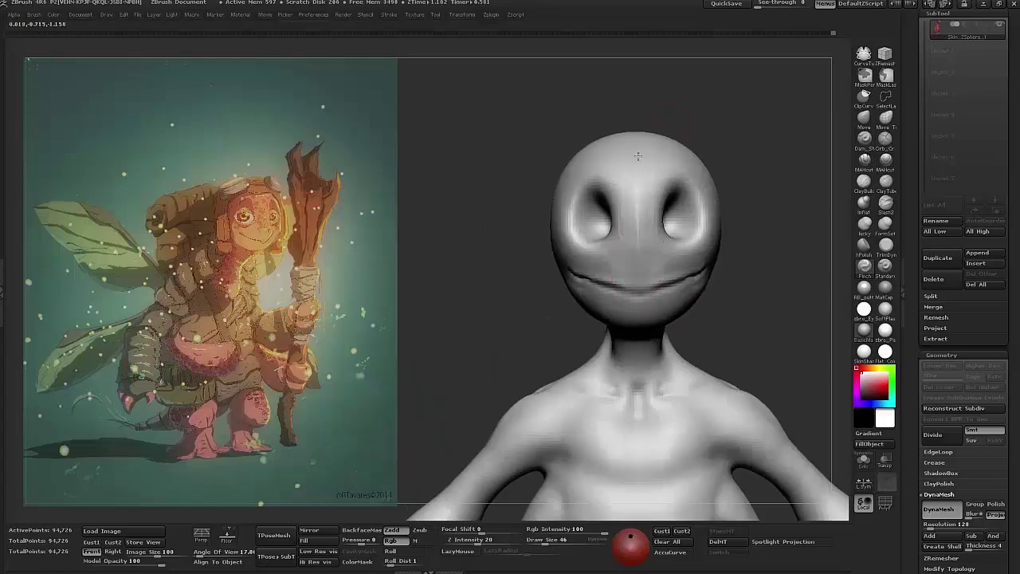
left_click_drag(761, 162, 763, 250)
left_click_drag(789, 137, 710, 229)
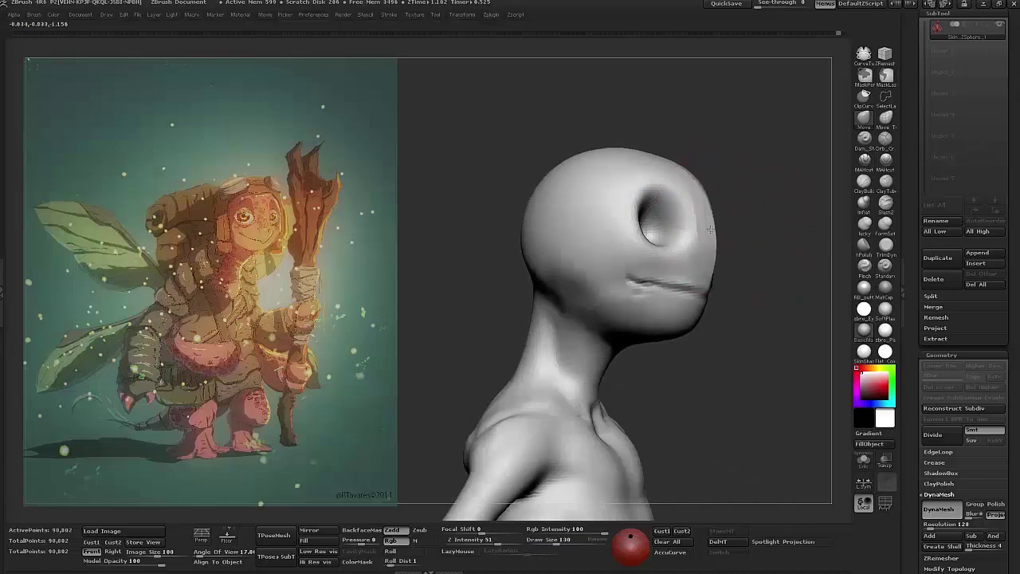
mouse_move(704, 281)
left_mouse_down()
mouse_move(731, 255)
mouse_move(756, 268)
mouse_move(757, 233)
mouse_move(721, 211)
mouse_move(763, 194)
mouse_move(789, 271)
mouse_move(798, 258)
mouse_move(789, 239)
mouse_move(669, 291)
mouse_move(672, 303)
left_mouse_up()
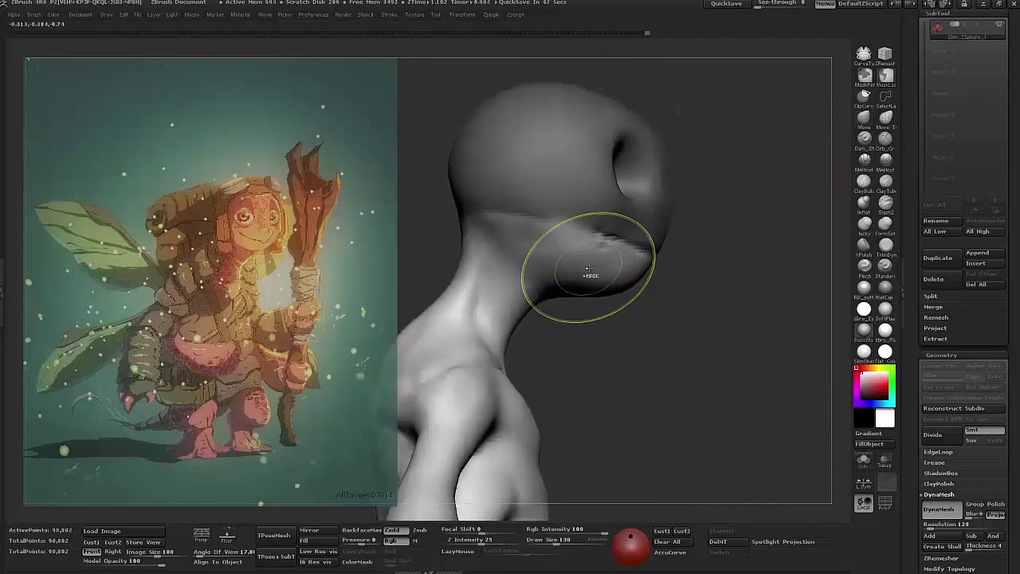
- Mask everything except the lower jaw below the mouth line and reposition the jaw with Transpose Move
left_click(690, 271, "ctrl")
key("w")
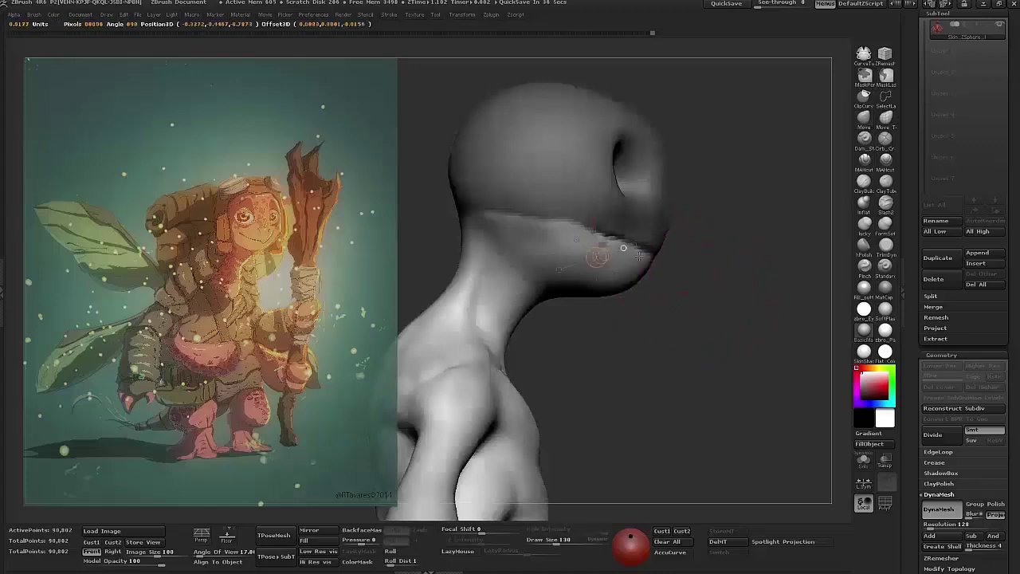
key("q")
key("f")
mouse_move(700, 210)
left_mouse_down("ctrl")
mouse_move(662, 115)
mouse_move(765, 195)
left_mouse_up("ctrl")
key("w")
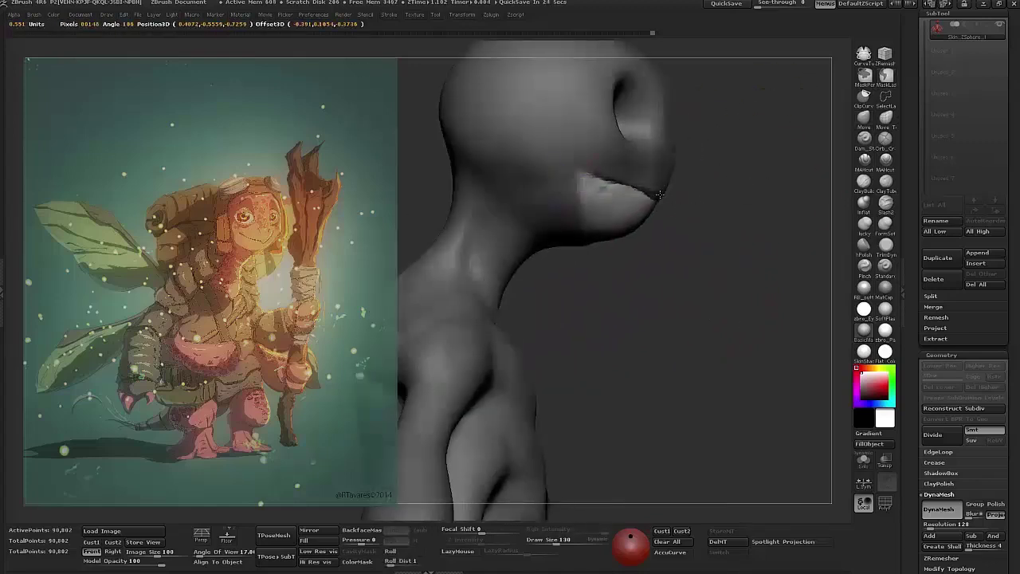
left_click_drag(676, 209, 639, 208)
key("q")
- Insert mirrored sphere meshes into both eye sockets with an insert brush at draw size 93
mouse_move(754, 284)
left_mouse_down("alt")
mouse_move(560, 321)
mouse_move(707, 292)
mouse_move(531, 299)
left_mouse_up("alt")
mouse_move(750, 335)
left_mouse_down()
mouse_move(805, 326)
mouse_move(718, 319)
left_mouse_up()
key("b")
left_click(539, 346)
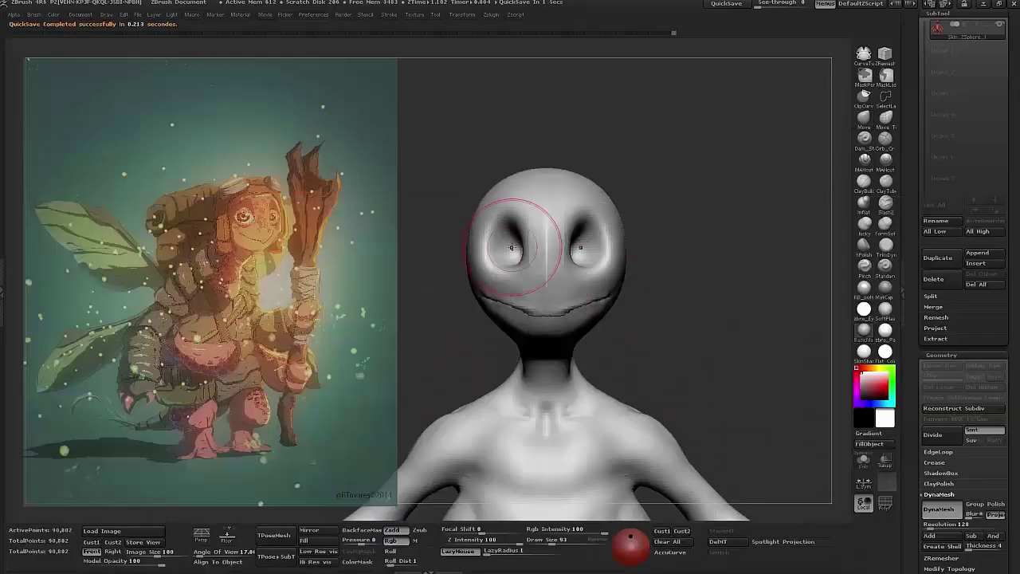
left_click(694, 225, "ctrl")
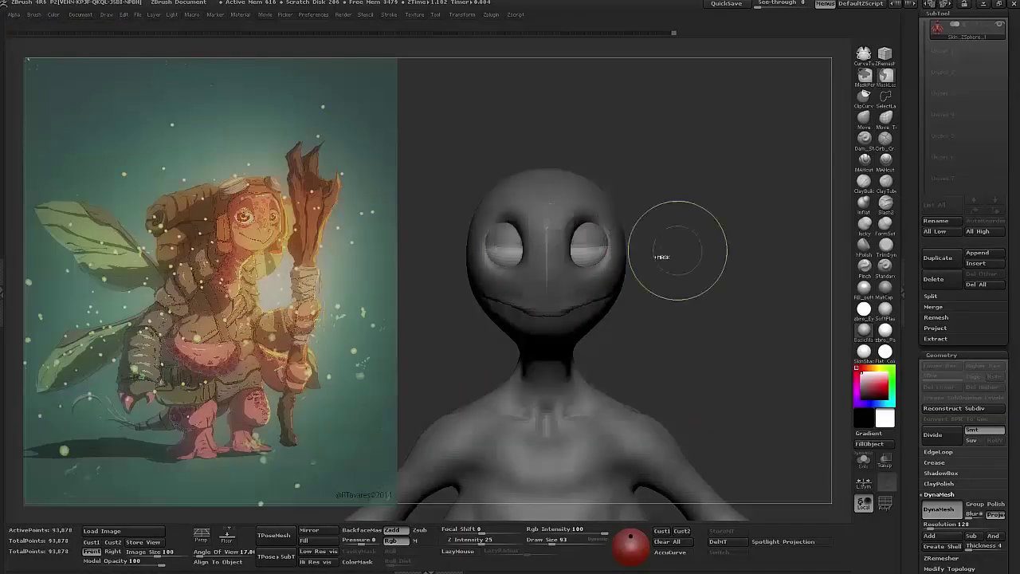
- Position the inserted spheres in the sockets and cut them horizontally into half domes for the upper eyelids
key("w")
left_click_drag(591, 206, 591, 343)
left_click_drag(749, 287, 713, 283)
key("q")
left_click_drag(590, 363, 611, 216, "ctrl")
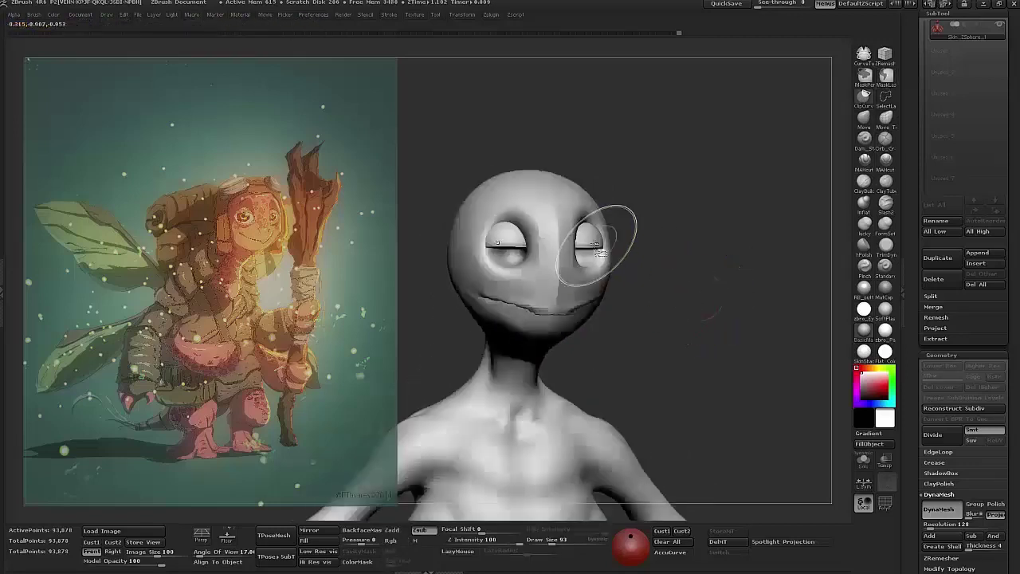
- Rotate the upper eyelid domes to fit the sockets and add matching lower eyelids beneath them
left_click_drag(638, 307, 740, 307)
key("r")
left_click_drag(566, 239, 666, 239)
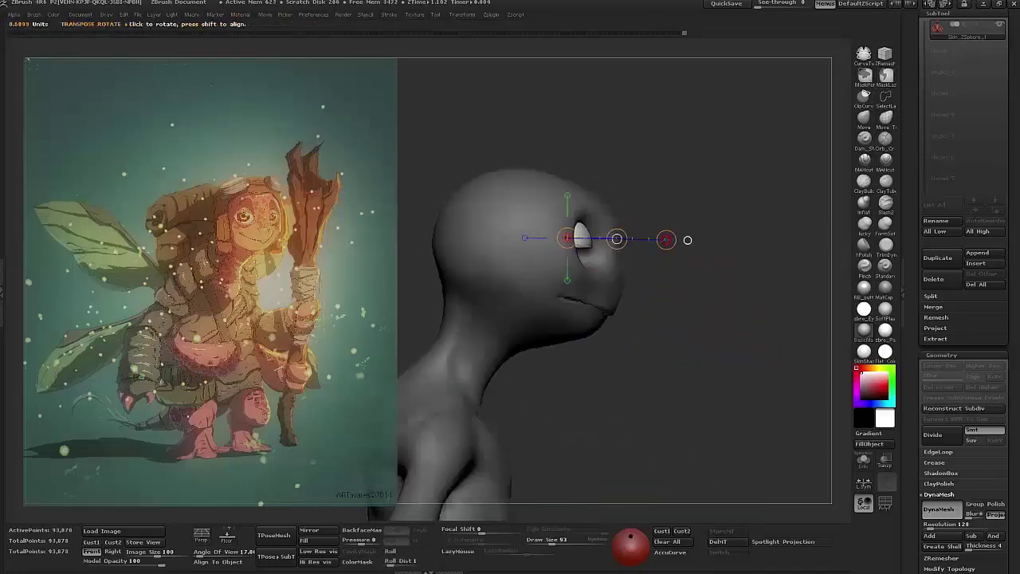
mouse_move(693, 291)
left_mouse_down()
mouse_move(750, 283)
mouse_move(642, 237)
mouse_move(732, 241)
mouse_move(692, 279)
mouse_move(598, 193)
left_mouse_up()
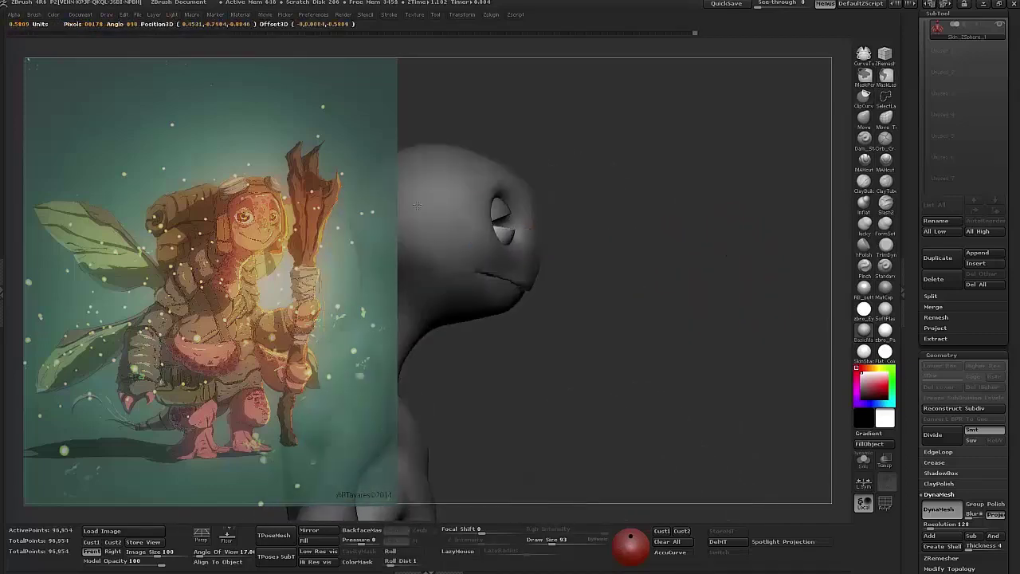
left_click_drag(425, 196, 749, 223)
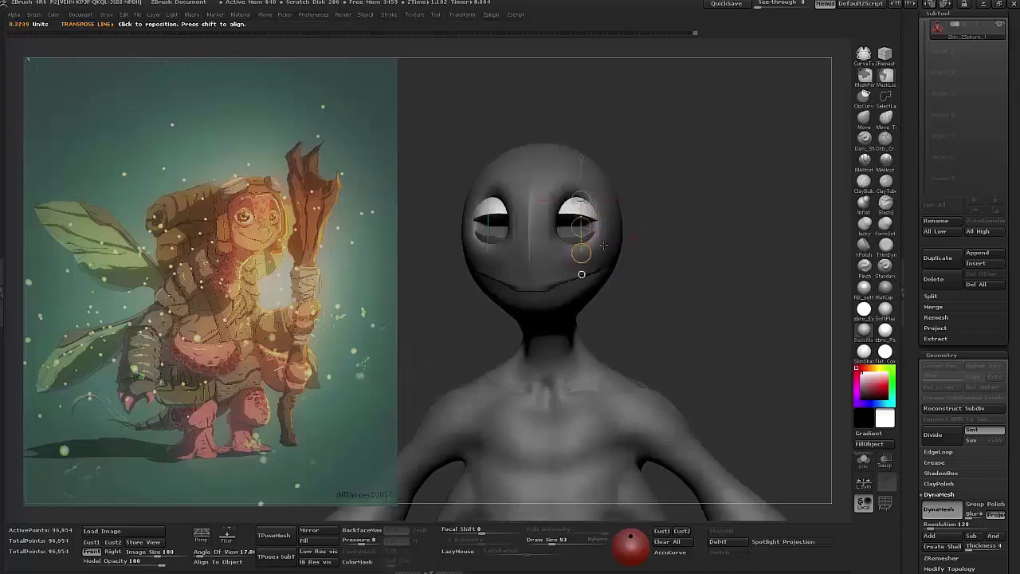
- Reposition the upper eyelids and arch their lower edges over the eye openings with the Move brush
key("q")
left_click_drag(603, 243, 620, 225)
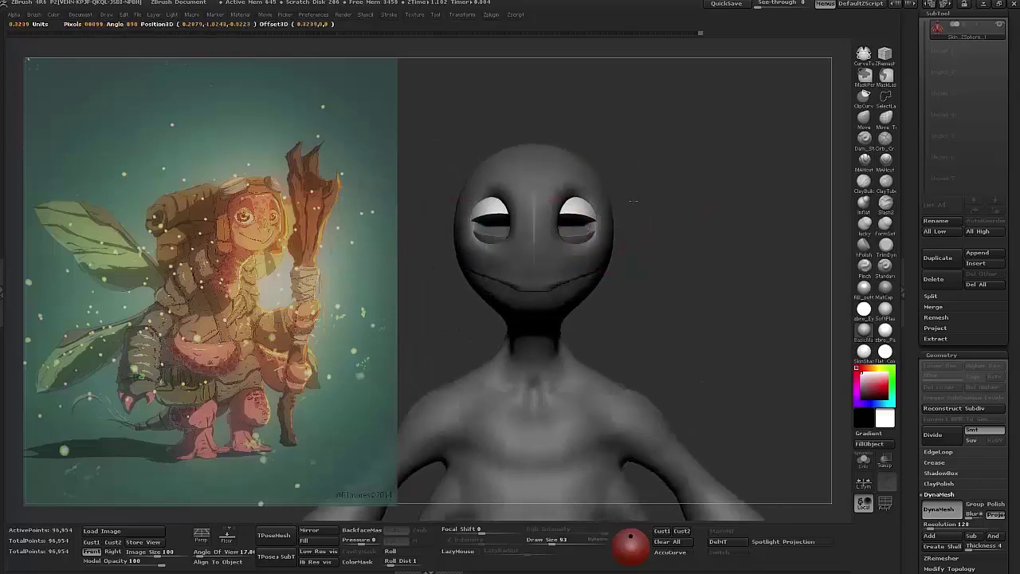
key("q")
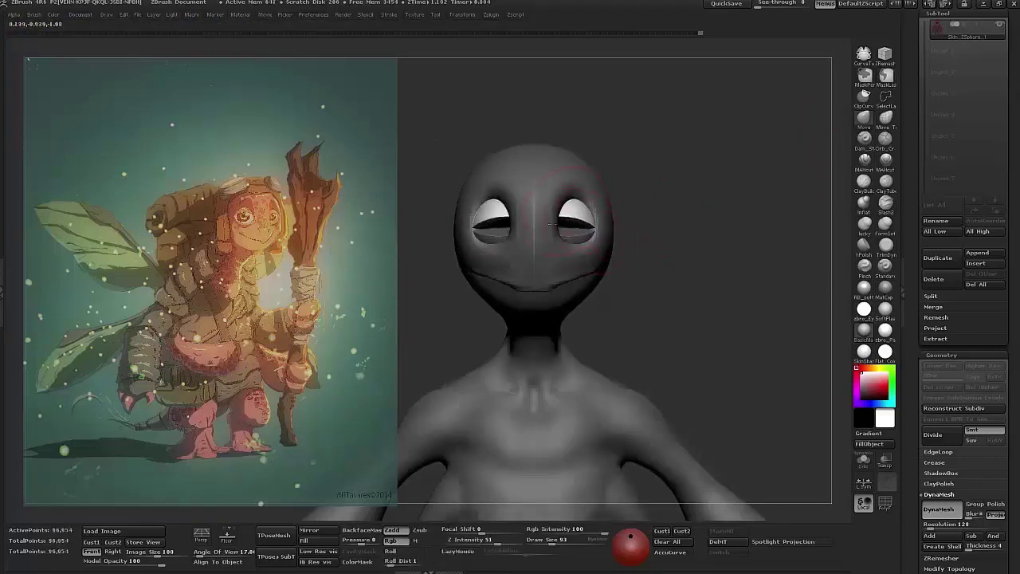
mouse_move(637, 231)
left_mouse_down()
mouse_move(702, 233)
mouse_move(638, 231)
left_mouse_up()
mouse_move(548, 212)
left_mouse_down()
mouse_move(672, 216)
mouse_move(629, 239)
mouse_move(534, 359)
left_mouse_up()
mouse_move(626, 274)
left_mouse_down()
mouse_move(661, 239)
mouse_move(622, 247)
mouse_move(698, 205)
mouse_move(562, 212)
mouse_move(577, 204)
left_mouse_up()
key("w")
key("q")
key("bracketleft")
key("bracketleft")
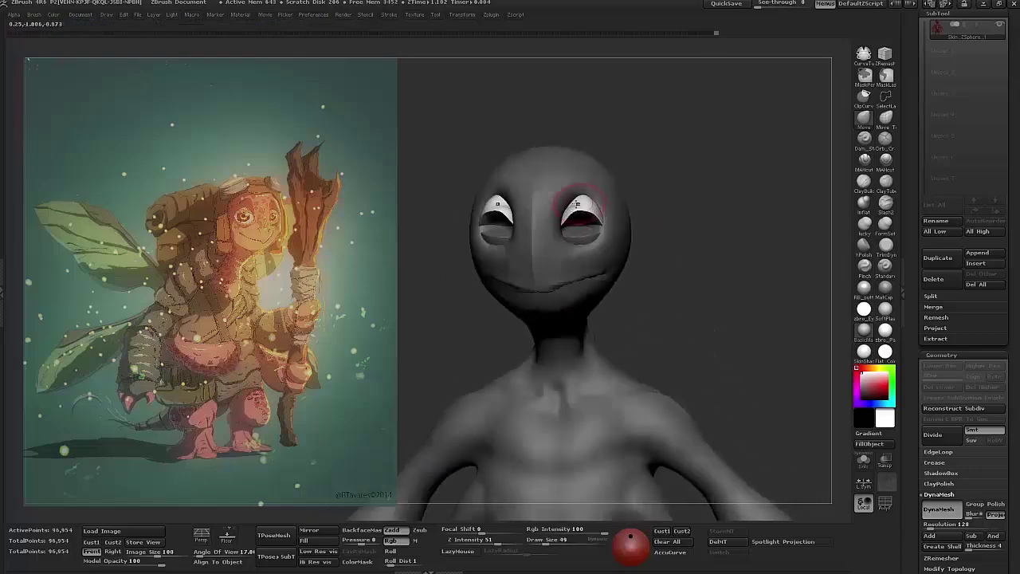
mouse_move(665, 208)
left_mouse_down()
mouse_move(796, 183)
mouse_move(769, 166)
mouse_move(708, 173)
mouse_move(709, 264)
mouse_move(765, 255)
mouse_move(702, 263)
mouse_move(704, 316)
mouse_move(580, 224)
mouse_move(637, 262)
mouse_move(619, 228)
mouse_move(586, 209)
left_mouse_up()
- Insert mirrored sphere eyeballs behind the eyelids in both eye sockets
key("b")
left_click(576, 229)
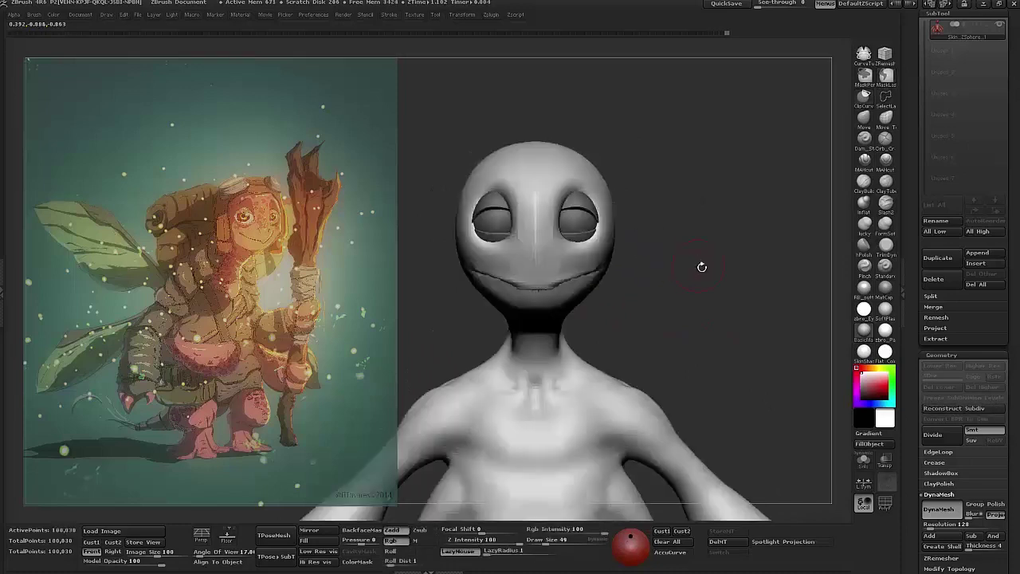
left_click_drag(701, 267, 833, 214)
- Hide the eyeballs and eyelids and separate them from the body as their own subtool with Split Hidden
left_click(930, 296)
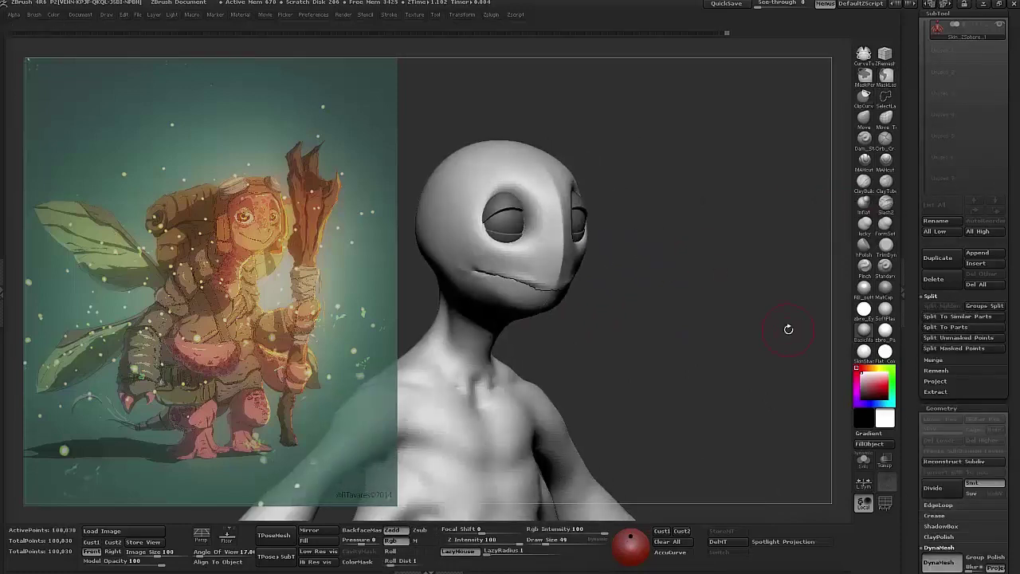
left_click_drag(789, 330, 795, 356, "ctrl+shift")
left_click(942, 305)
- Define the rims of the eye sockets and reshape the top and back of the head with the Move brush
left_click_drag(763, 307, 540, 209)
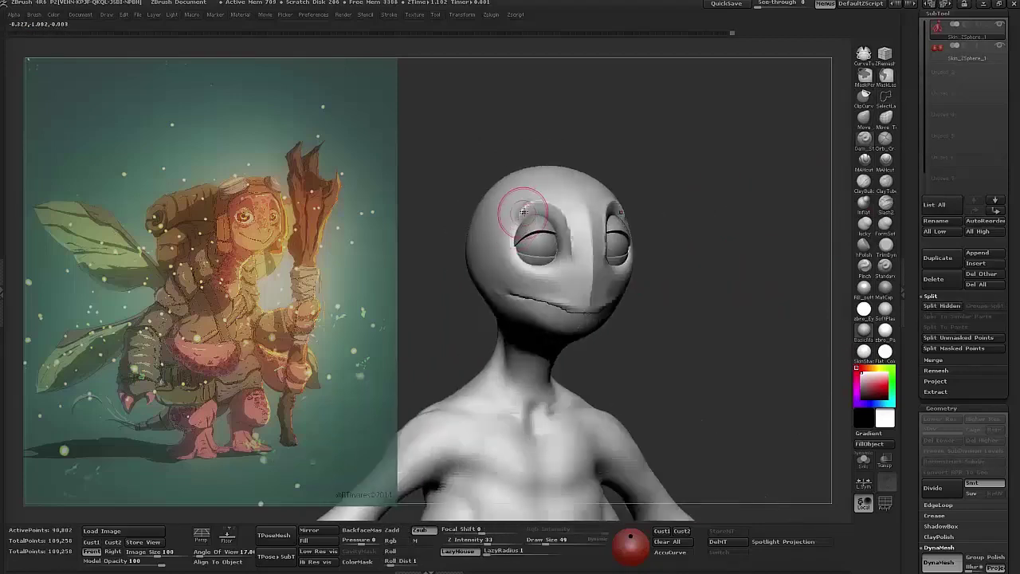
key("b")
key("m")
key("v")
left_click_drag(608, 159, 520, 169)
left_click_drag(426, 217, 441, 247)
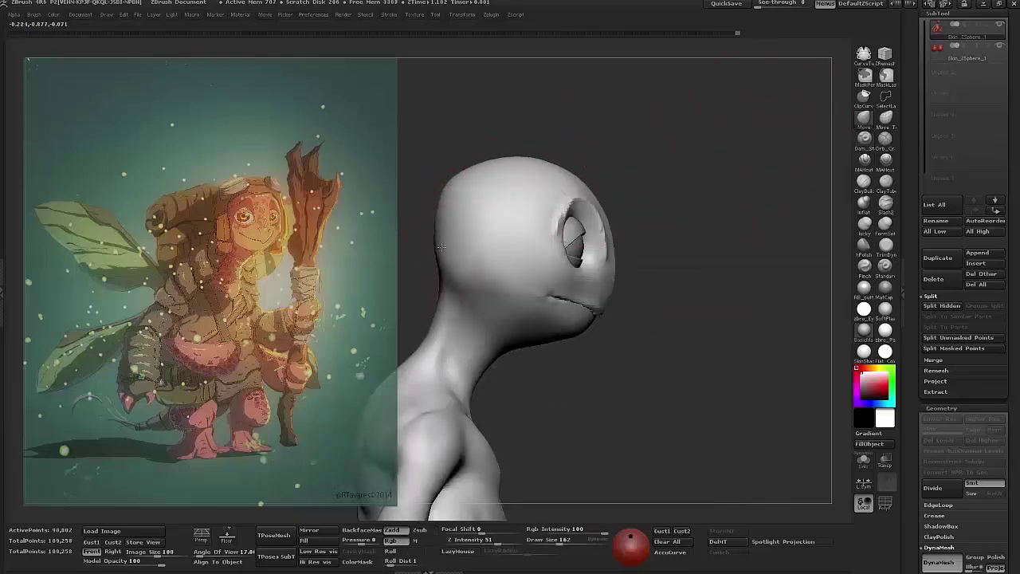
- Adjust the contours of the neck, back and hips with the Move brush
mouse_move(430, 324)
left_mouse_down()
mouse_move(614, 271)
mouse_move(669, 333)
mouse_move(689, 245)
mouse_move(592, 265)
mouse_move(707, 262)
mouse_move(673, 264)
left_mouse_up()
key("b")
key("m")
key("v")
key("space")
mouse_move(693, 301)
left_mouse_down()
mouse_move(810, 249)
mouse_move(599, 306)
mouse_move(609, 319)
mouse_move(604, 332)
left_mouse_up()
key("b")
key("m")
key("v")
- Carve the muscle lines of the back, the buttocks and the tail base with the Dam_Standard brush
key("b")
key("d")
key("s")
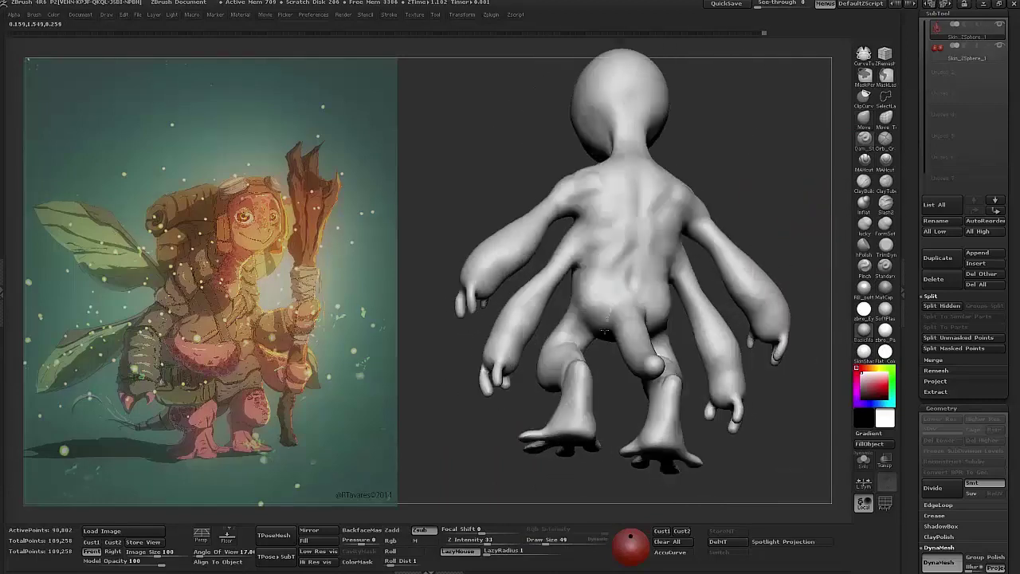
left_click_drag(598, 278, 703, 365)
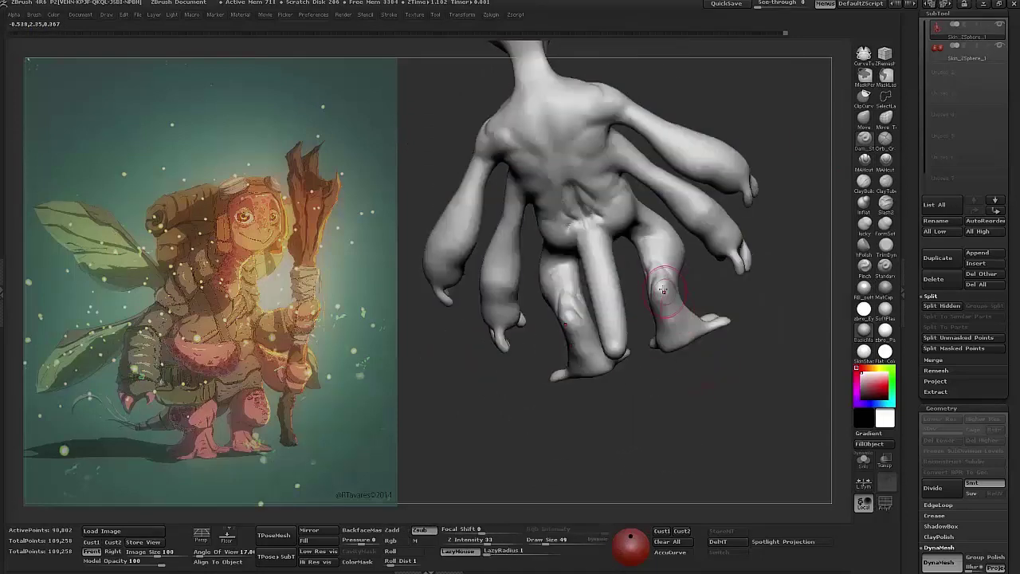
- Isolate both legs and define the knee, calf and ankle forms from several sides
left_click_drag(663, 290, 784, 393, "ctrl+shift")
mouse_move(745, 308)
left_mouse_down()
mouse_move(765, 263)
mouse_move(752, 212)
mouse_move(664, 249)
mouse_move(599, 295)
left_mouse_up()
left_click_drag(721, 223, 657, 274)
left_click_drag(590, 257, 502, 353)
left_click_drag(508, 308, 591, 310)
left_click_drag(511, 325, 621, 369)
- Build up the knee and calf volumes on the isolated legs, and show the whole body again
key("space")
left_click_drag(558, 334, 447, 369)
left_click_drag(498, 342, 538, 357)
left_click_drag(505, 419, 598, 293)
mouse_move(640, 262)
left_mouse_down()
mouse_move(652, 361)
mouse_move(641, 359)
mouse_move(652, 364)
mouse_move(650, 324)
mouse_move(706, 339)
mouse_move(685, 319)
mouse_move(610, 337)
mouse_move(717, 265)
mouse_move(739, 389)
mouse_move(614, 335)
mouse_move(699, 319)
mouse_move(679, 270)
mouse_move(683, 284)
mouse_move(723, 281)
left_mouse_up()
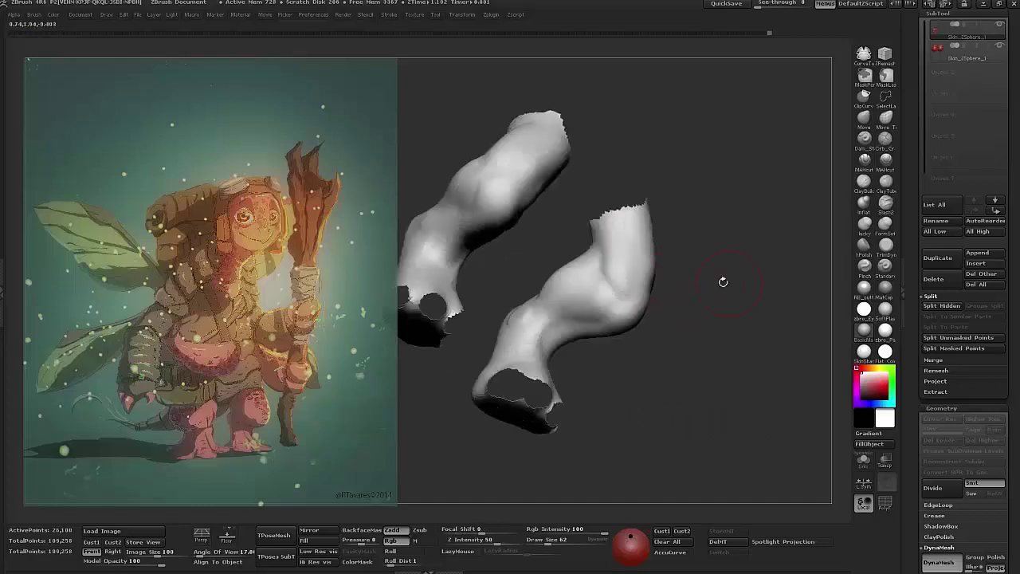
left_click_drag(617, 281, 725, 314)
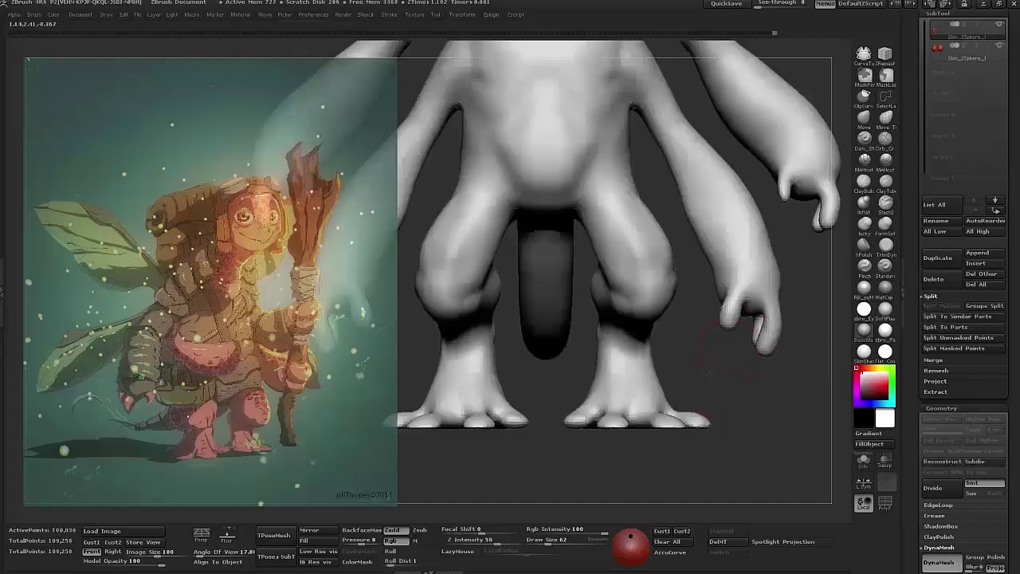
- Reshape the thighs, calves and heels with the Move brush and define the leg folds with Dam_Standard
left_click(863, 120)
mouse_move(701, 319)
left_mouse_down()
mouse_move(585, 297)
mouse_move(539, 331)
mouse_move(510, 302)
left_mouse_up()
key("space")
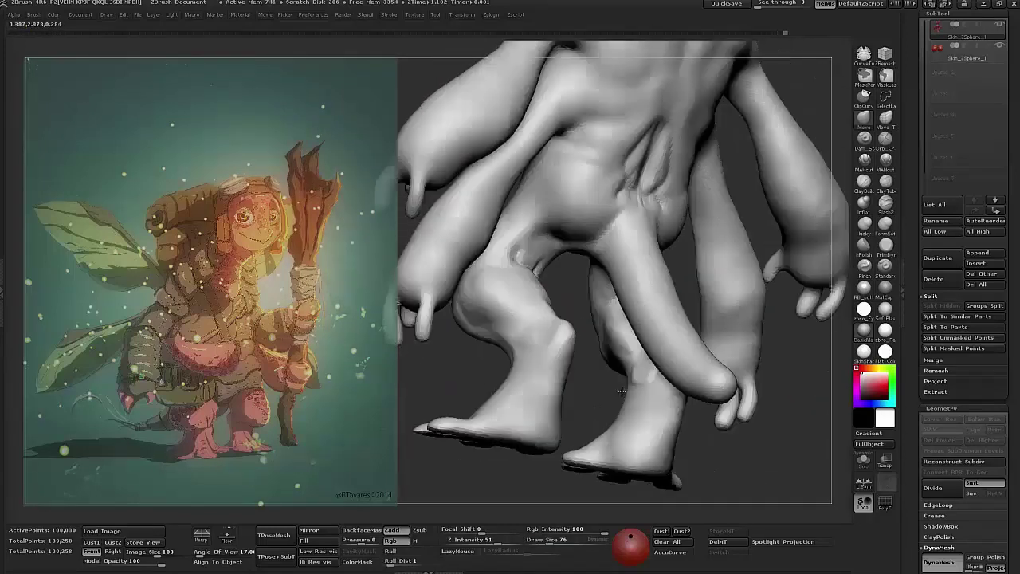
key("b")
key("Escape")
mouse_move(528, 243)
left_mouse_down()
mouse_move(538, 269)
mouse_move(606, 279)
mouse_move(593, 327)
mouse_move(630, 430)
mouse_move(548, 260)
left_mouse_up()
left_click(863, 137)
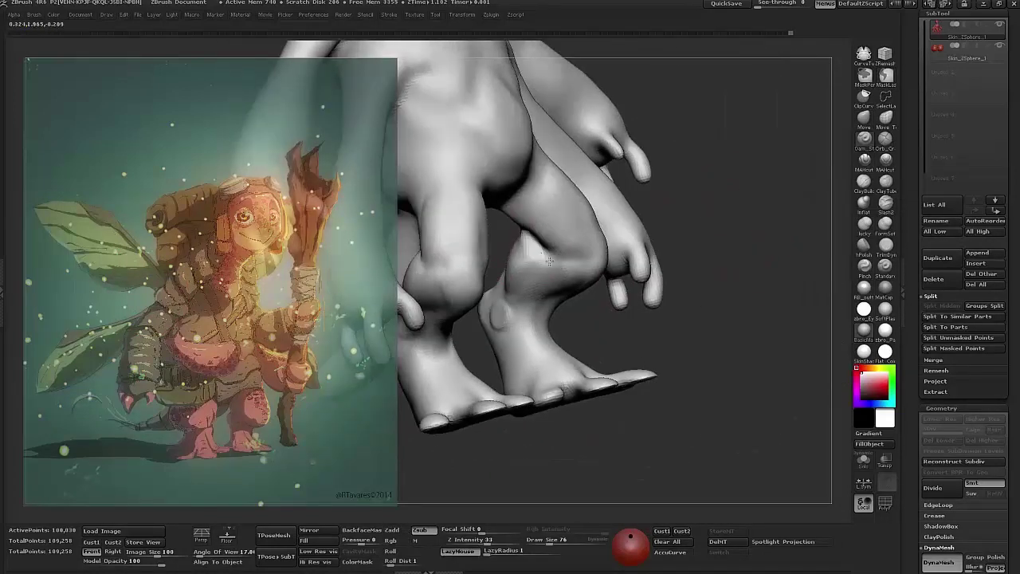
mouse_move(683, 245)
left_mouse_down()
mouse_move(610, 228)
mouse_move(751, 168)
left_mouse_up()
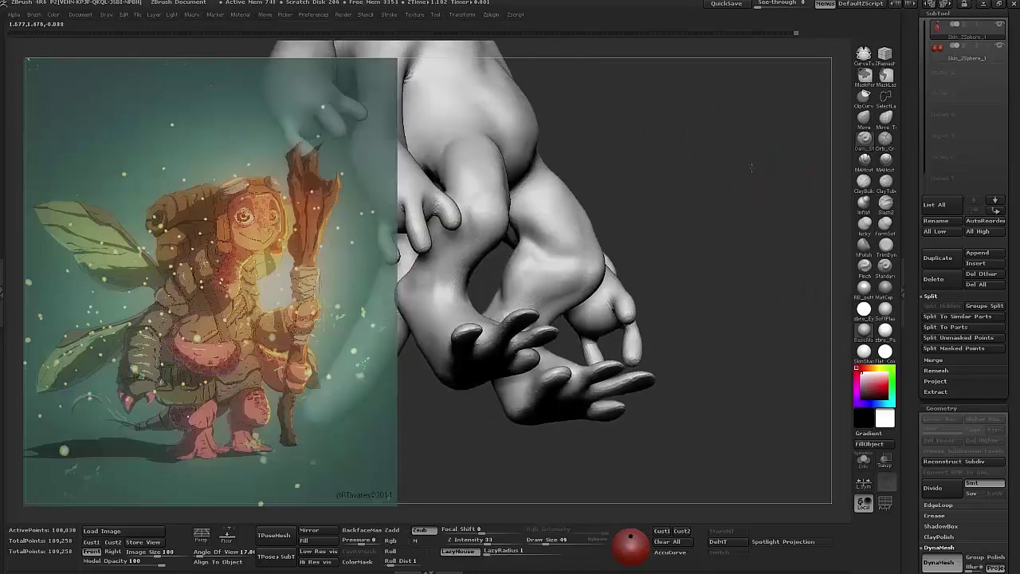
- Isolate the legs again and refine the contours of the calves, ankles and heels with the Move brush
left_click(527, 244, "ctrl+shift")
mouse_move(638, 220)
left_mouse_down()
mouse_move(611, 255)
mouse_move(486, 221)
mouse_move(572, 228)
mouse_move(523, 228)
left_mouse_up()
key("space")
mouse_move(510, 334)
left_mouse_down()
mouse_move(596, 316)
mouse_move(560, 310)
left_mouse_up()
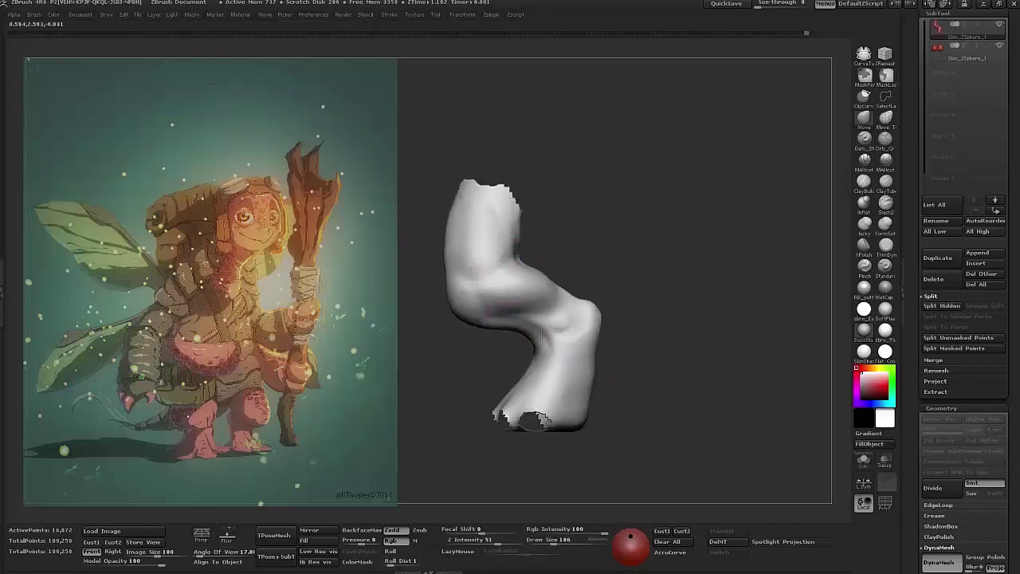
mouse_move(553, 345)
left_mouse_down()
mouse_move(640, 264)
mouse_move(547, 216)
mouse_move(606, 239)
mouse_move(712, 365)
mouse_move(500, 243)
left_mouse_up()
left_click_drag(546, 307, 550, 316)
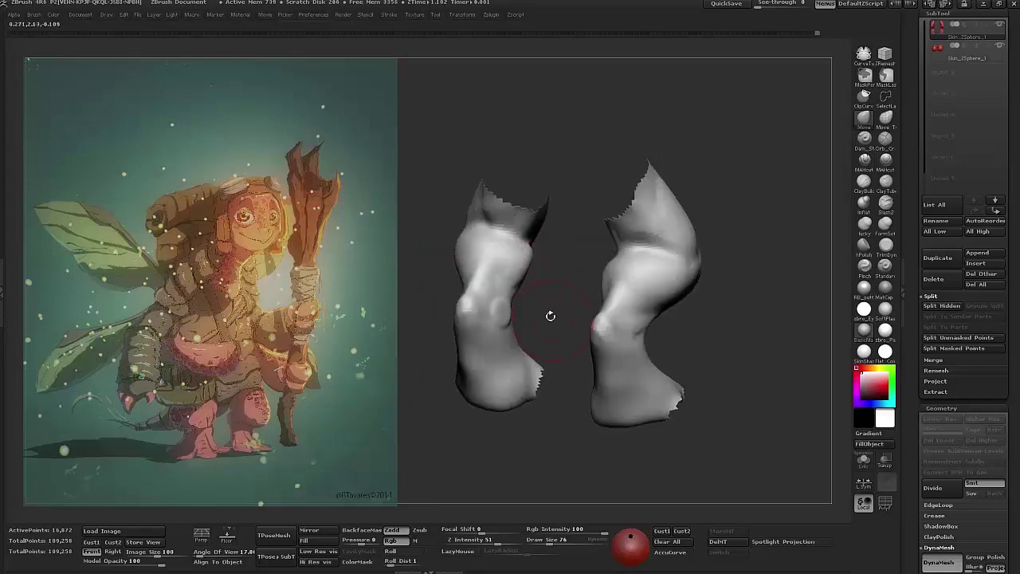
- Refine the thigh, knee and calf contours of the isolated legs from the front and back
mouse_move(518, 263)
left_mouse_down()
mouse_move(656, 218)
mouse_move(557, 216)
mouse_move(494, 230)
mouse_move(489, 254)
mouse_move(679, 232)
mouse_move(607, 271)
mouse_move(672, 339)
mouse_move(701, 290)
left_mouse_up()
mouse_move(789, 274)
left_mouse_down()
mouse_move(686, 343)
mouse_move(676, 222)
mouse_move(734, 264)
mouse_move(882, 169)
left_mouse_up()
right_click(685, 342)
mouse_move(630, 218)
left_mouse_down()
mouse_move(731, 248)
mouse_move(626, 276)
mouse_move(716, 271)
left_mouse_up()
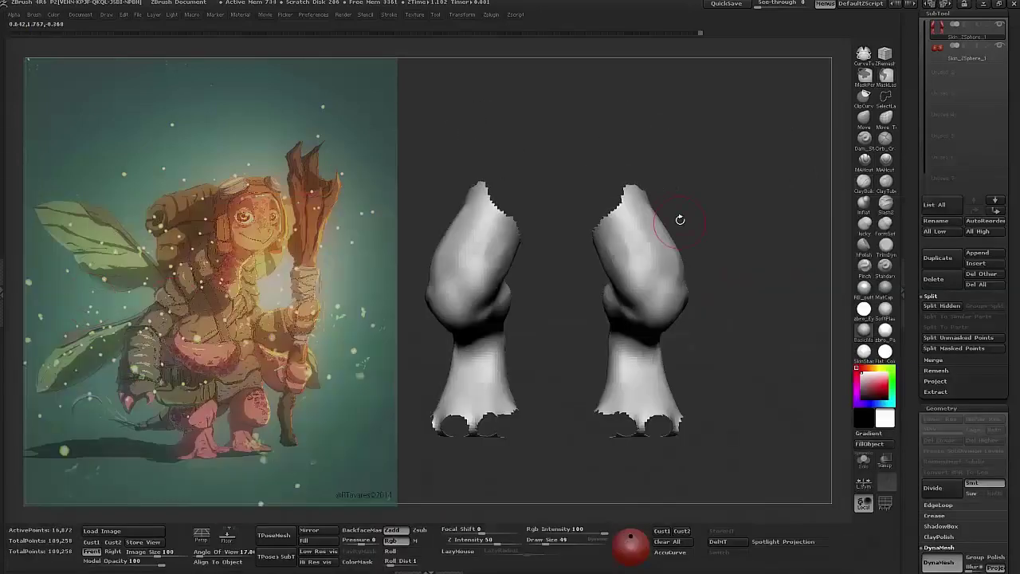
mouse_move(679, 219)
left_mouse_down()
mouse_move(619, 260)
mouse_move(681, 376)
mouse_move(693, 349)
mouse_move(581, 274)
mouse_move(610, 255)
mouse_move(591, 335)
mouse_move(606, 373)
mouse_move(645, 285)
mouse_move(673, 319)
mouse_move(550, 269)
left_mouse_up()
left_click_drag(565, 299, 682, 217)
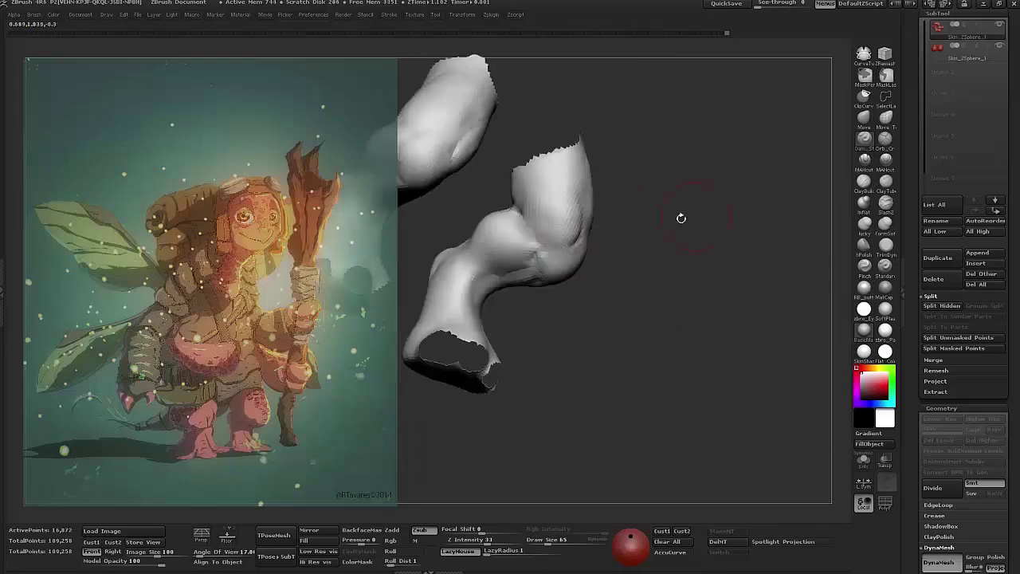
- Carve the folds around the knees and thighs with Dam_Standard, and show the whole body again
key("b")
key("d")
key("s")
left_click_drag(562, 249, 528, 231)
left_click_drag(674, 204, 546, 292)
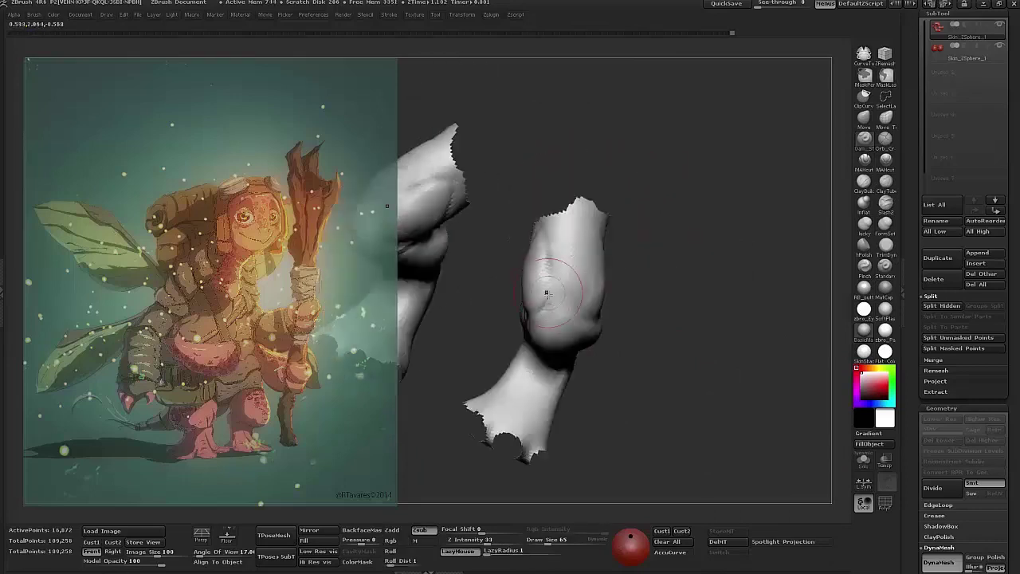
mouse_move(579, 206)
left_mouse_down()
mouse_move(605, 289)
mouse_move(667, 285)
mouse_move(619, 306)
left_mouse_up()
key("space")
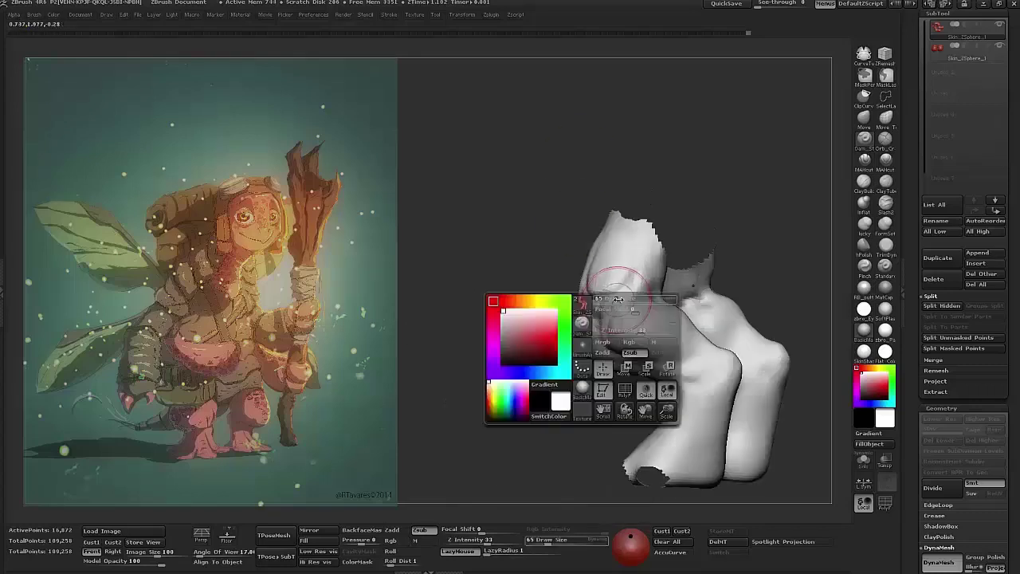
left_click_drag(558, 415, 587, 393)
left_click_drag(578, 302, 660, 346)
left_click(750, 323, "ctrl+shift")
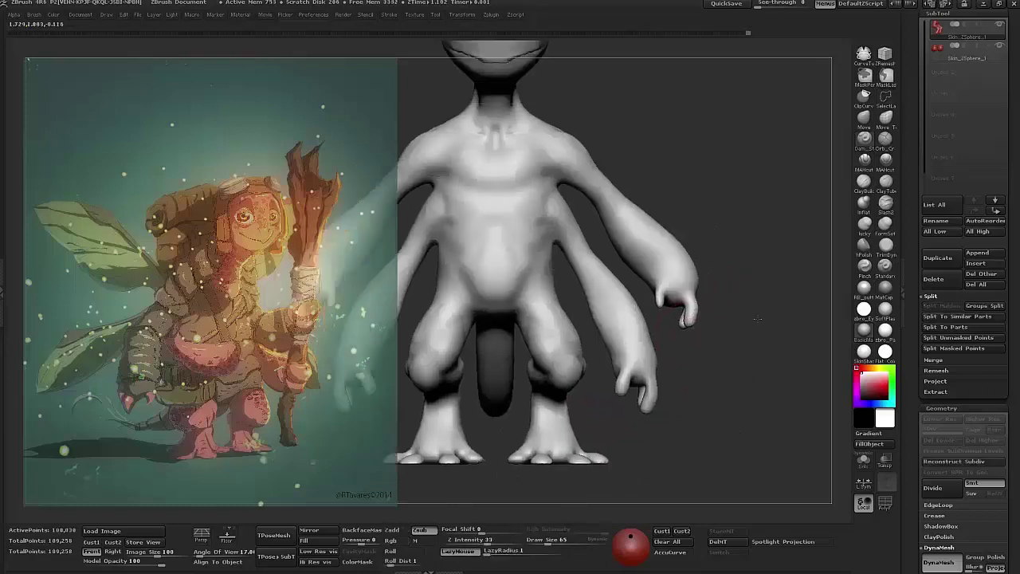
- Isolate the upper hands and reshape their fingers and thumb with the Move brush
left_click_drag(757, 319, 606, 239)
left_click(579, 205, "ctrl+shift")
mouse_move(578, 205)
left_mouse_down("ctrl+shift")
mouse_move(516, 189)
mouse_move(530, 228)
mouse_move(717, 285)
left_mouse_up("ctrl+shift")
mouse_move(610, 280)
left_mouse_down()
mouse_move(648, 266)
mouse_move(608, 252)
left_mouse_up()
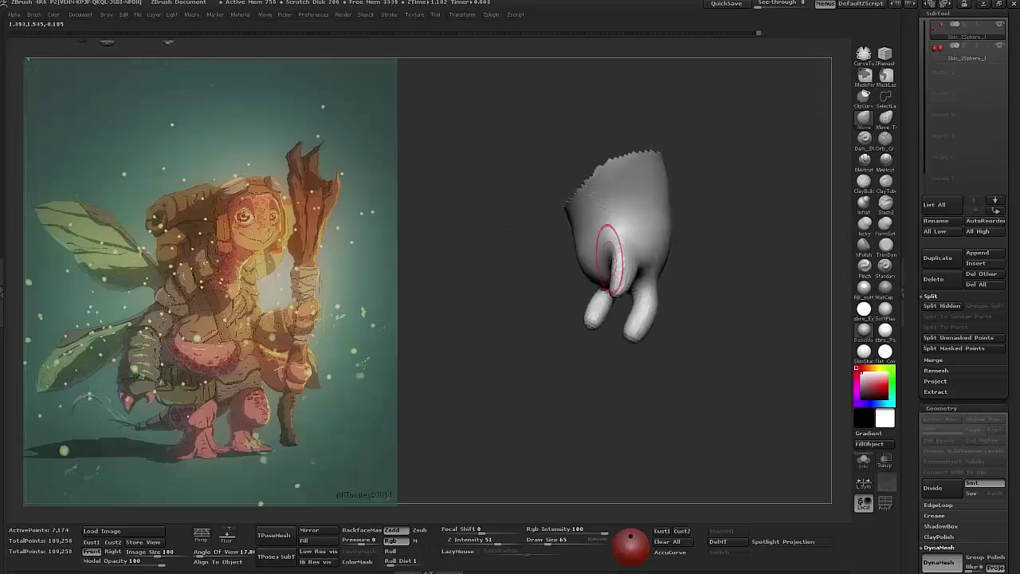
mouse_move(620, 297)
left_mouse_down()
mouse_move(656, 399)
mouse_move(597, 278)
mouse_move(606, 287)
mouse_move(731, 262)
mouse_move(644, 298)
mouse_move(615, 285)
left_mouse_up()
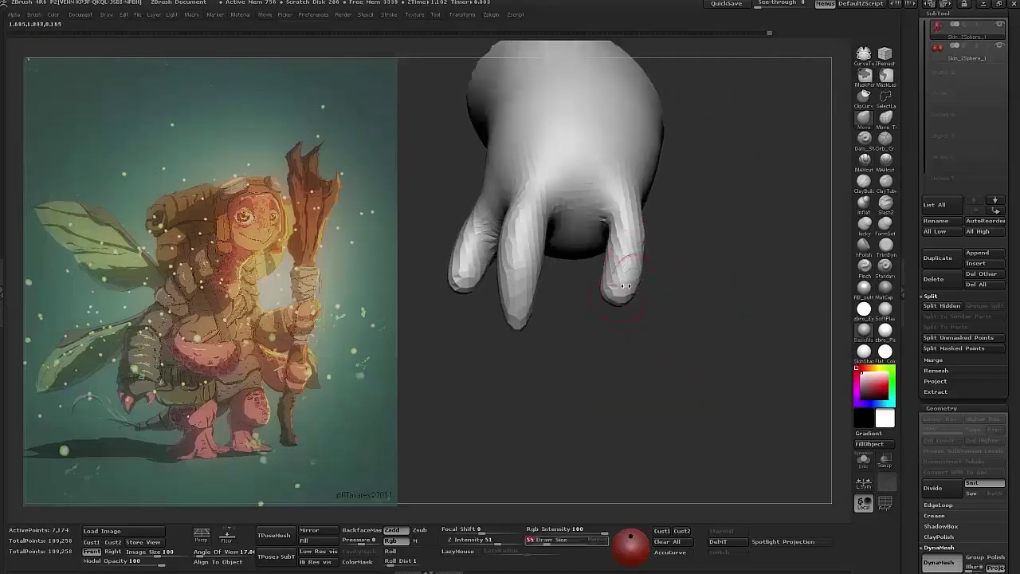
mouse_move(598, 344)
left_mouse_down()
mouse_move(715, 318)
mouse_move(650, 295)
mouse_move(639, 260)
mouse_move(722, 353)
mouse_move(665, 258)
mouse_move(719, 209)
mouse_move(658, 348)
left_mouse_up()
mouse_move(609, 291)
left_mouse_down()
mouse_move(745, 324)
mouse_move(824, 210)
mouse_move(579, 263)
mouse_move(574, 239)
mouse_move(637, 247)
mouse_move(547, 223)
left_mouse_up()
- Build up the palm and knuckle volumes of the isolated hands with ClayBuildup
key("b")
key("c")
key("b")
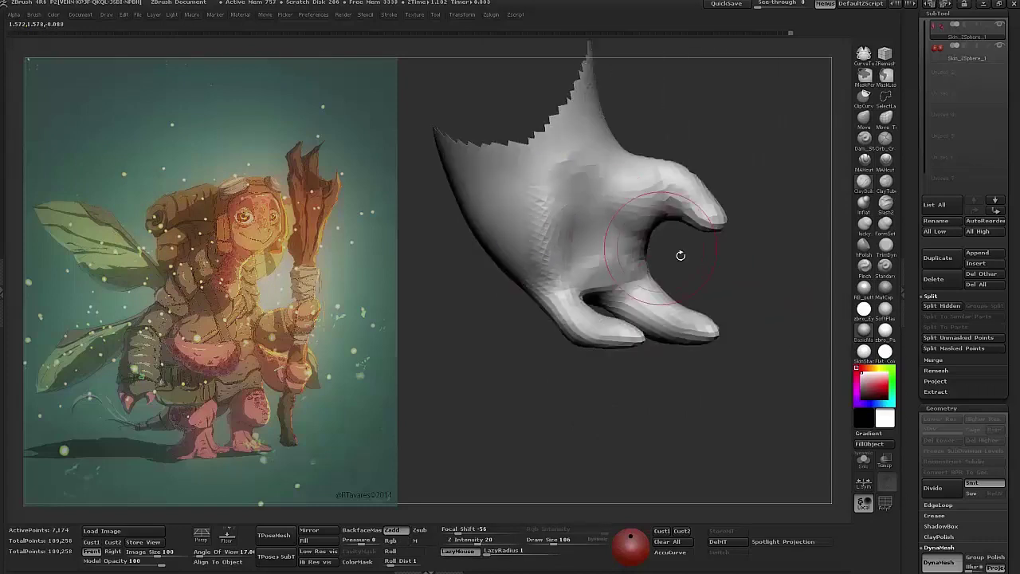
left_click_drag(681, 255, 562, 246)
mouse_move(567, 325)
left_mouse_down()
mouse_move(736, 312)
mouse_move(747, 216)
mouse_move(644, 276)
mouse_move(748, 257)
mouse_move(606, 327)
left_mouse_up()
left_click_drag(597, 250, 562, 280)
- Define the palm and finger-base creases with Dam_Standard, and show the whole body again
left_click_drag(546, 319, 542, 259)
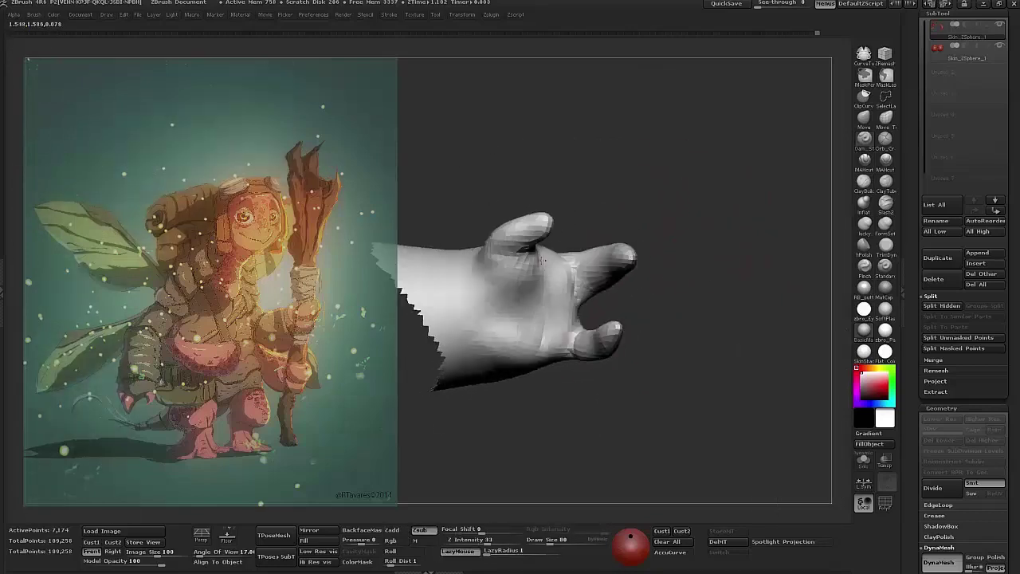
left_click_drag(627, 309, 541, 273)
left_click_drag(517, 317, 579, 337)
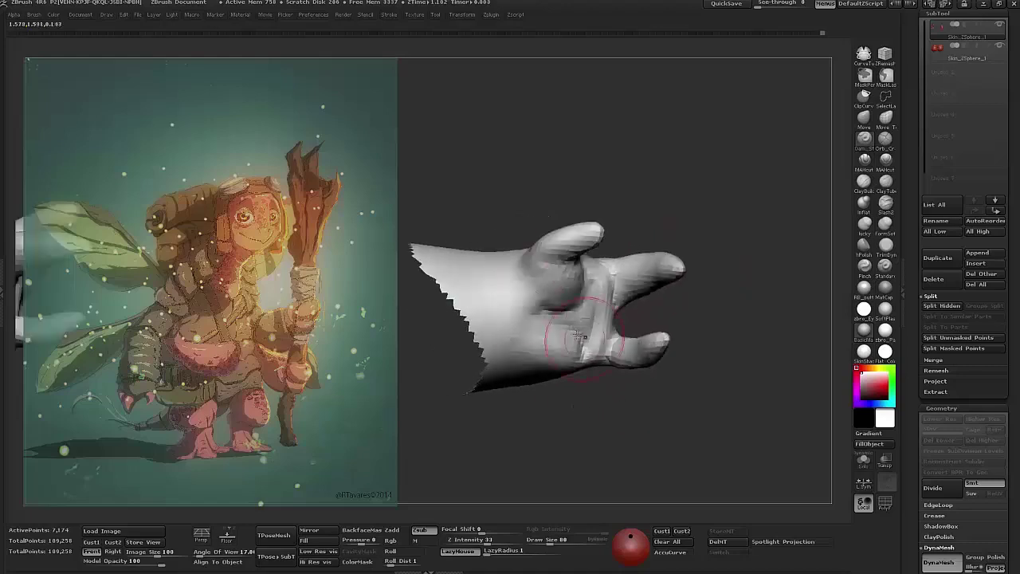
mouse_move(515, 336)
left_mouse_down()
mouse_move(489, 285)
mouse_move(722, 330)
mouse_move(513, 327)
left_mouse_up()
left_click_drag(585, 335, 706, 171)
mouse_move(680, 296)
left_mouse_down()
mouse_move(686, 319)
mouse_move(605, 334)
mouse_move(483, 332)
mouse_move(648, 300)
left_mouse_up()
left_click(687, 328, "ctrl+shift")
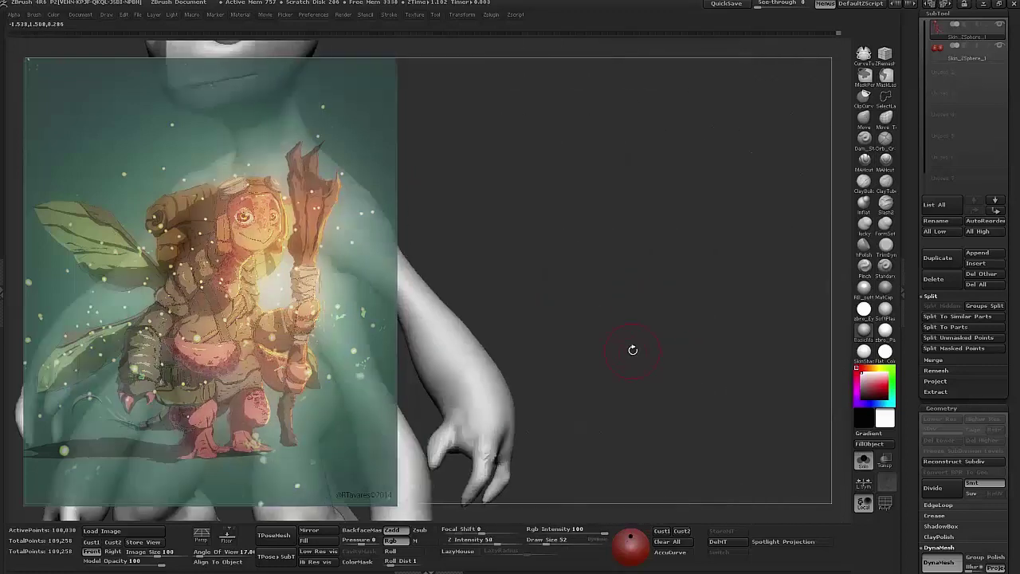
- Carve the lower chest and armpit lines with Dam_Standard, and hide all four arms
left_click_drag(630, 348, 792, 176)
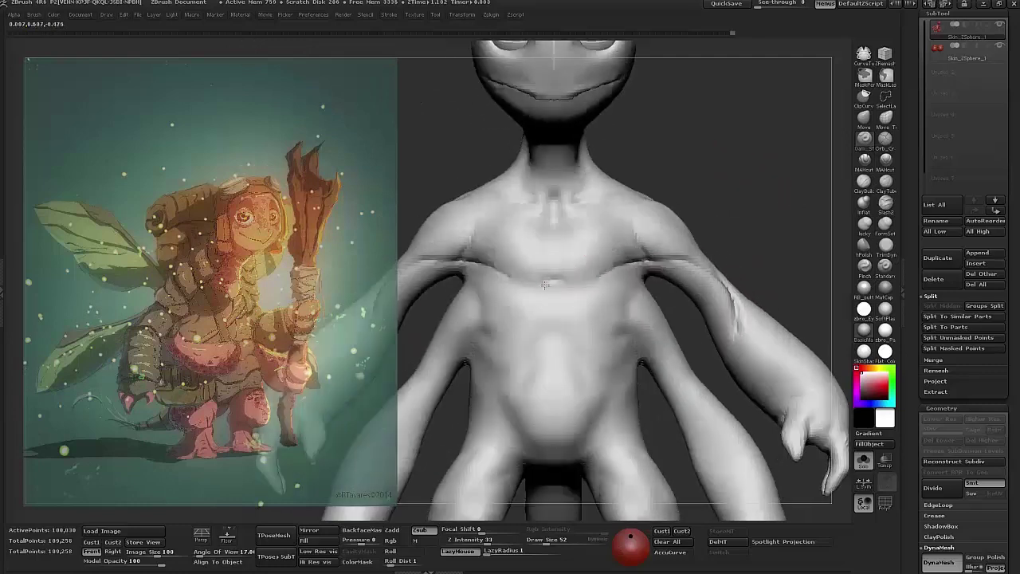
mouse_move(732, 172)
left_mouse_down()
mouse_move(634, 296)
mouse_move(707, 220)
mouse_move(702, 248)
left_mouse_up()
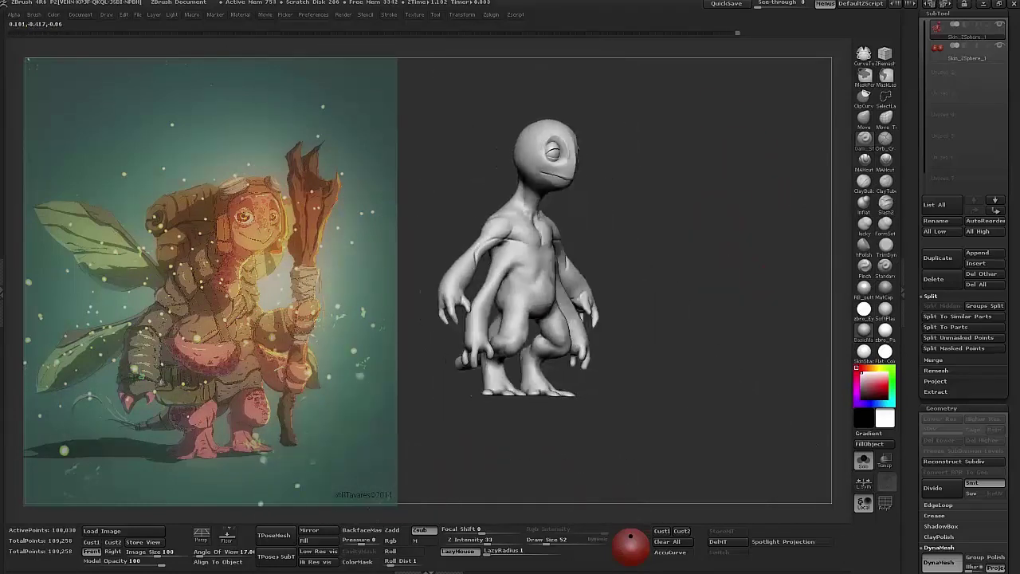
left_click(588, 295, "ctrl+shift")
left_click(630, 309, "ctrl+shift")
mouse_move(635, 375)
left_mouse_down()
mouse_move(758, 302)
mouse_move(500, 257)
mouse_move(506, 303)
mouse_move(644, 279)
mouse_move(510, 275)
mouse_move(651, 303)
mouse_move(618, 318)
mouse_move(632, 334)
mouse_move(547, 333)
left_mouse_up()
- Shape the chest, waist and hips of the armless torso from the back and front
key("b")
key("m")
key("v")
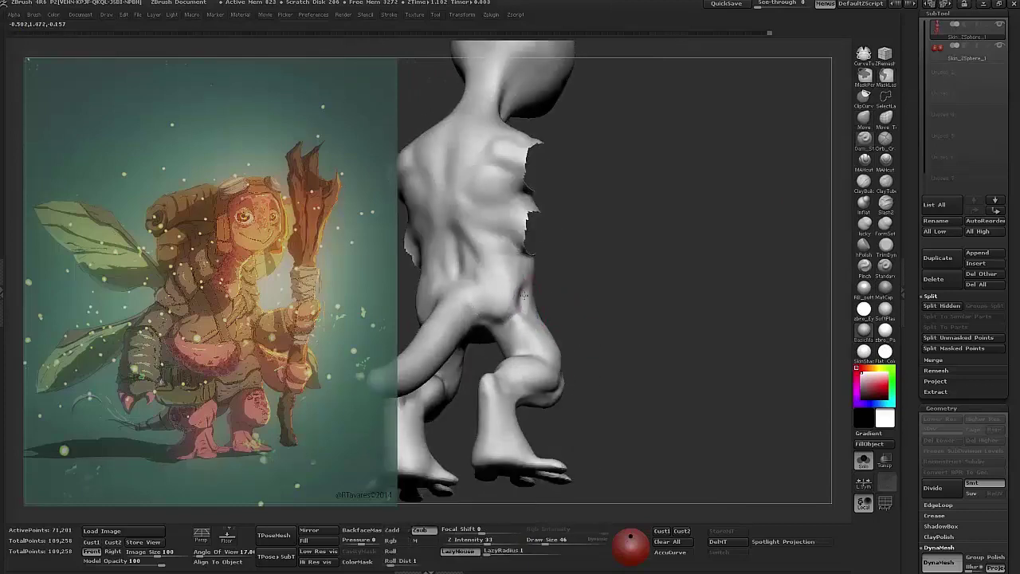
left_click_drag(523, 295, 549, 300)
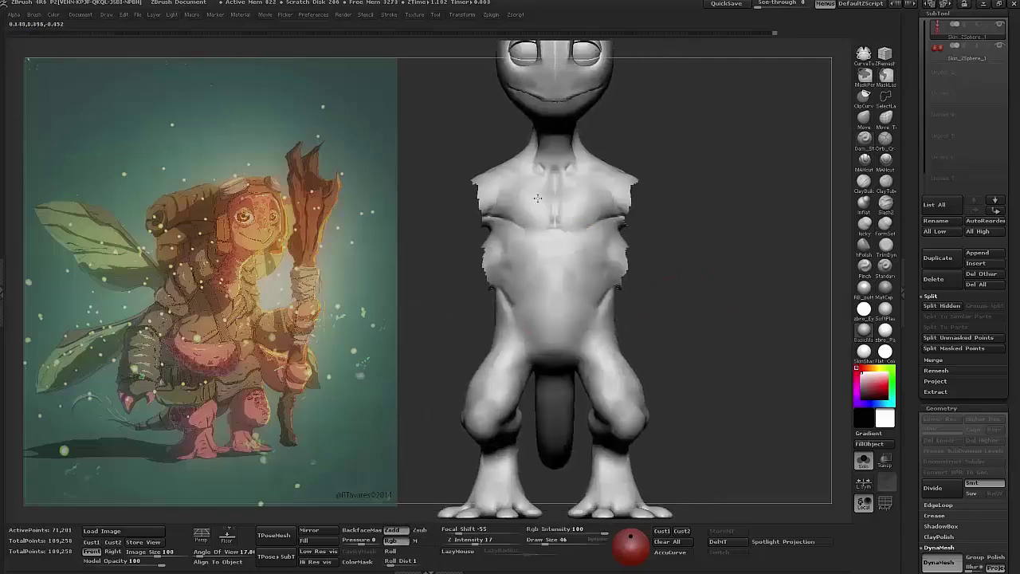
mouse_move(729, 295)
left_mouse_down()
mouse_move(687, 230)
mouse_move(737, 271)
left_mouse_up()
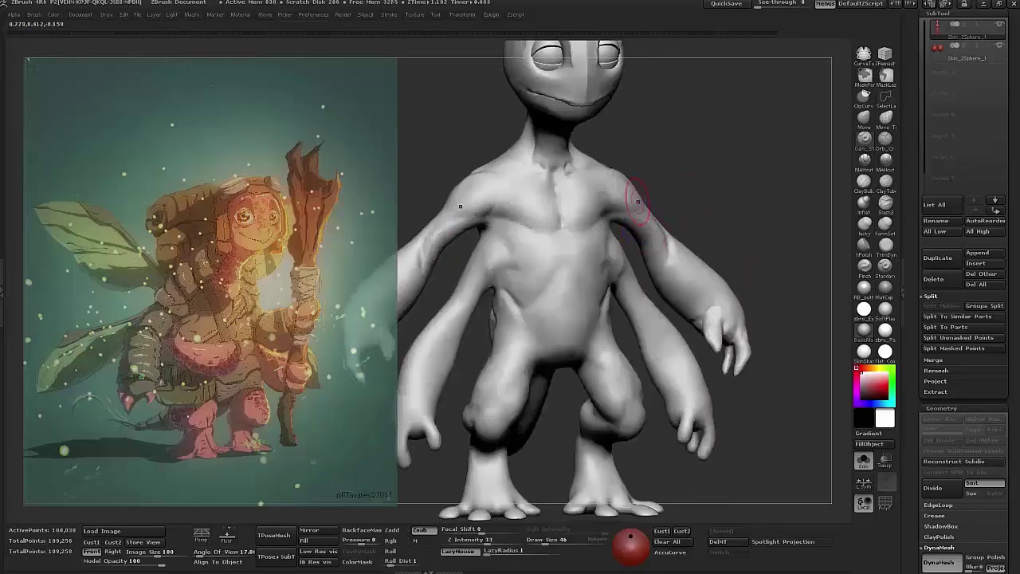
- Define the shoulder and upper-arm forms with Dam_Standard from the front and back of the full body
left_click_drag(557, 271, 636, 272)
key("b")
key("d")
key("s")
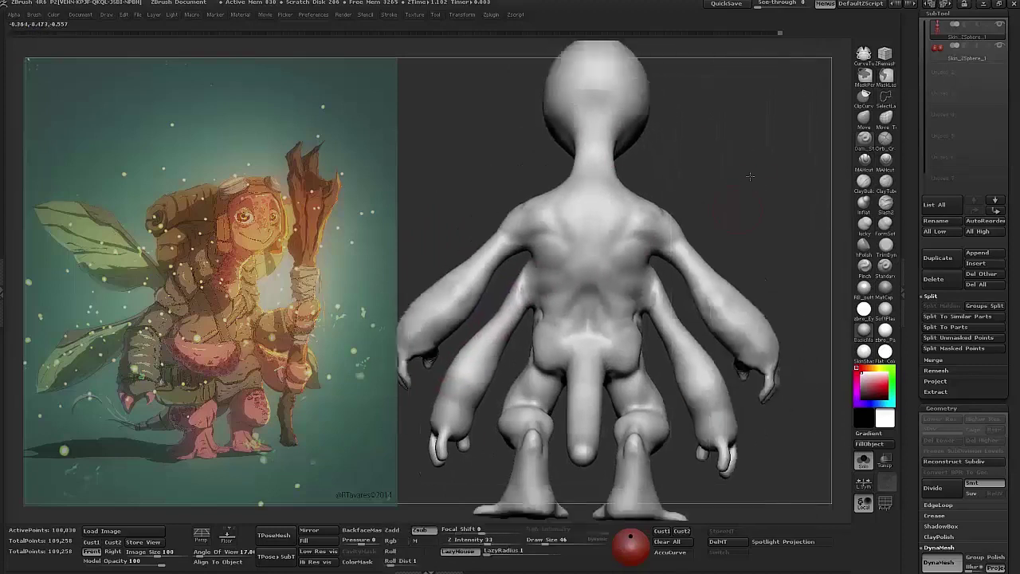
mouse_move(656, 270)
left_mouse_down()
mouse_move(685, 239)
mouse_move(801, 318)
mouse_move(437, 353)
left_mouse_up()
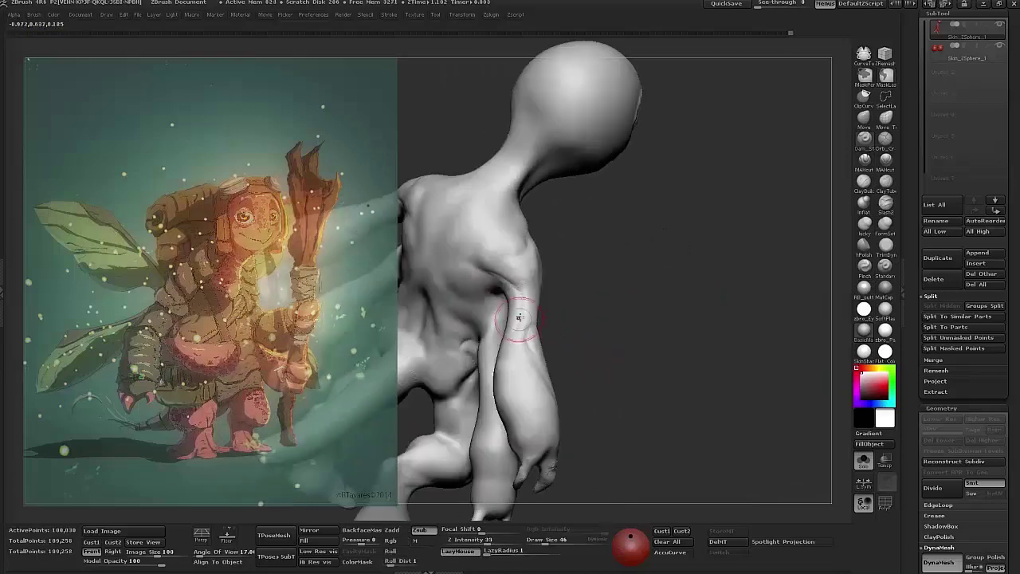
- Isolate the upper pair of arms and carve the elbow transition between upper arm and forearm
left_click(524, 318, "ctrl+shift")
left_click_drag(477, 305, 521, 333)
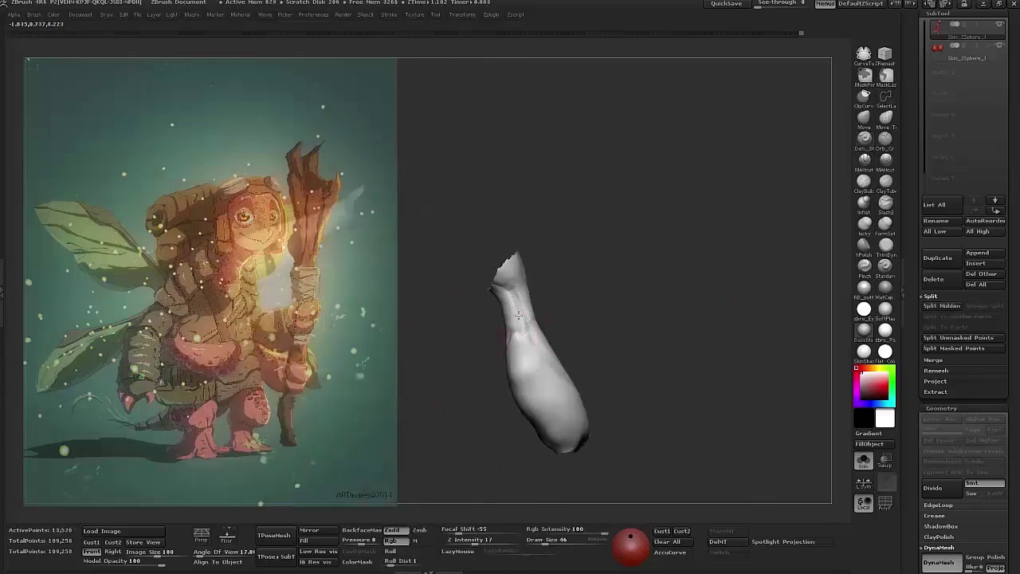
mouse_move(523, 331)
left_mouse_down()
mouse_move(584, 340)
mouse_move(509, 317)
left_mouse_up()
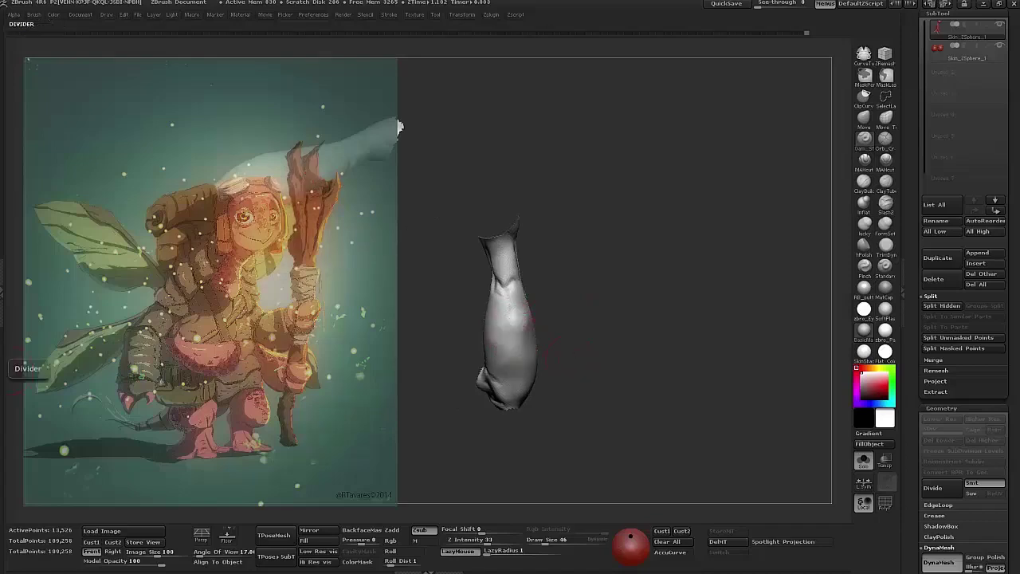
mouse_move(526, 331)
left_mouse_down()
mouse_move(633, 353)
mouse_move(629, 361)
mouse_move(648, 290)
mouse_move(678, 263)
left_mouse_up()
key("b")
key("Escape")
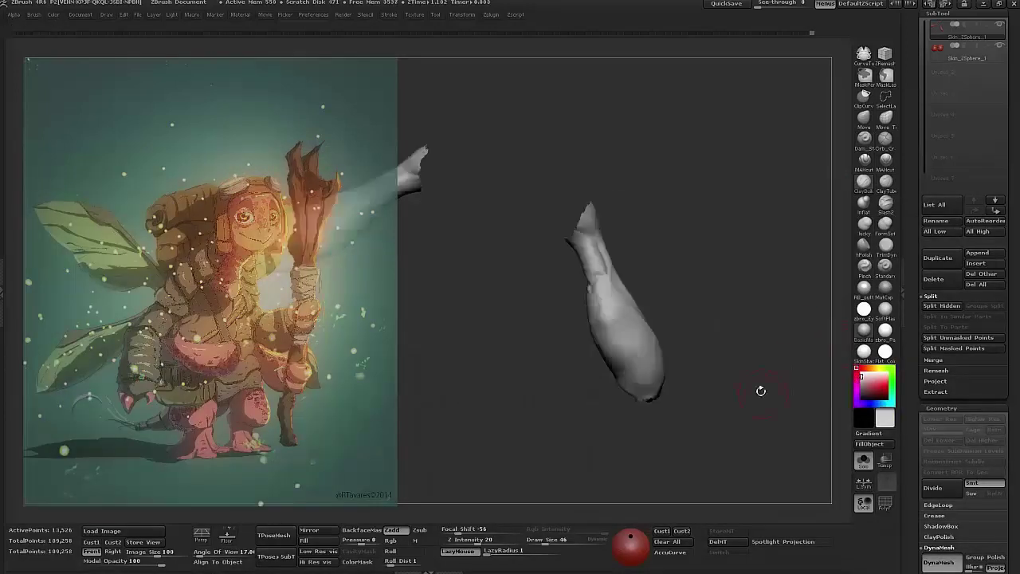
- Build up the elbow and forearm muscle volumes on the isolated arms
key("b")
left_click(717, 231)
left_click_drag(717, 262, 669, 304)
mouse_move(595, 349)
left_mouse_down()
mouse_move(639, 386)
mouse_move(649, 319)
left_mouse_up()
key("space")
mouse_move(651, 282)
left_mouse_down()
mouse_move(645, 333)
mouse_move(702, 279)
mouse_move(733, 269)
mouse_move(611, 337)
mouse_move(642, 345)
left_mouse_up()
mouse_move(653, 390)
left_mouse_down()
mouse_move(597, 330)
mouse_move(588, 341)
mouse_move(597, 364)
mouse_move(680, 324)
mouse_move(667, 360)
mouse_move(581, 364)
mouse_move(638, 371)
mouse_move(666, 287)
mouse_move(565, 353)
mouse_move(575, 329)
mouse_move(616, 321)
mouse_move(587, 342)
mouse_move(668, 282)
left_mouse_up()
- Refine the forearm muscles, show the whole body, and adjust the upper arms' silhouette with the Move brush
key("space")
mouse_move(549, 291)
left_mouse_down()
mouse_move(653, 311)
mouse_move(637, 269)
left_mouse_up()
key("space")
mouse_move(526, 350)
left_mouse_down()
mouse_move(621, 325)
mouse_move(528, 374)
mouse_move(517, 394)
mouse_move(562, 403)
mouse_move(636, 343)
mouse_move(553, 412)
mouse_move(562, 322)
mouse_move(489, 352)
mouse_move(644, 359)
mouse_move(606, 372)
mouse_move(846, 220)
left_mouse_up()
key("space")
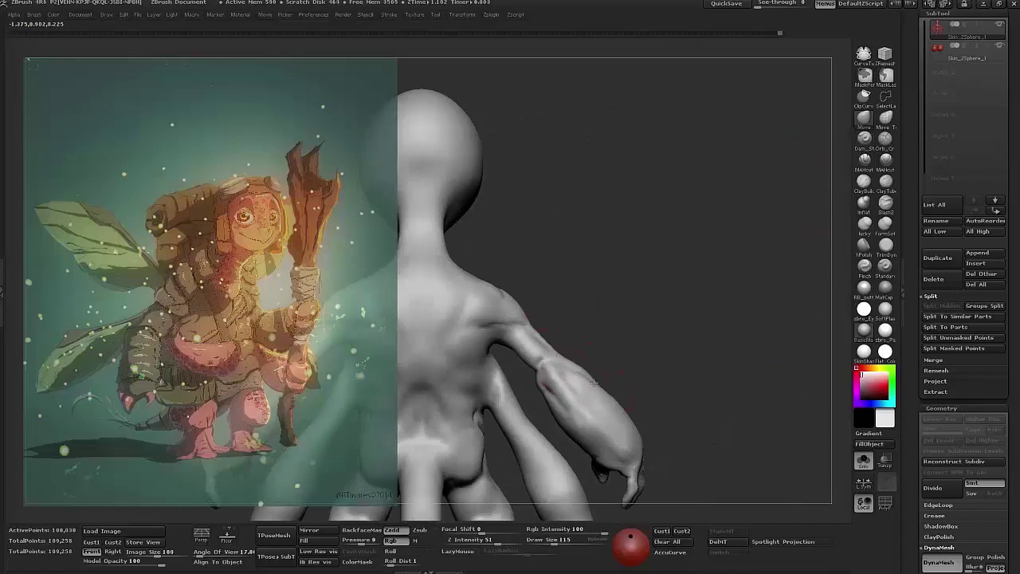
mouse_move(597, 388)
left_mouse_down()
mouse_move(592, 380)
mouse_move(597, 413)
mouse_move(677, 281)
mouse_move(556, 322)
mouse_move(630, 266)
mouse_move(497, 194)
mouse_move(659, 236)
mouse_move(547, 319)
mouse_move(519, 294)
left_mouse_up()
key("space")
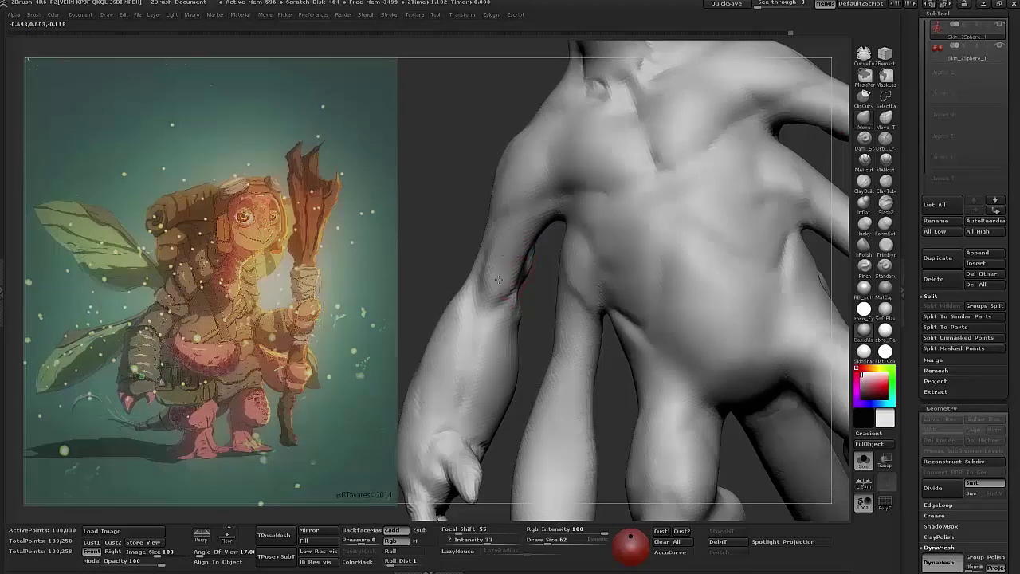
- Add volume to the upper arms with the Inflat brush and define the crease below the buttocks with Dam_Standard
mouse_move(513, 234)
left_mouse_down()
mouse_move(630, 181)
mouse_move(650, 321)
mouse_move(867, 240)
left_mouse_up()
key("f")
left_click(864, 203)
mouse_move(718, 302)
left_mouse_down()
mouse_move(656, 326)
mouse_move(659, 216)
mouse_move(711, 290)
mouse_move(666, 171)
mouse_move(538, 319)
left_mouse_up()
key("space")
left_click_drag(616, 290, 578, 315)
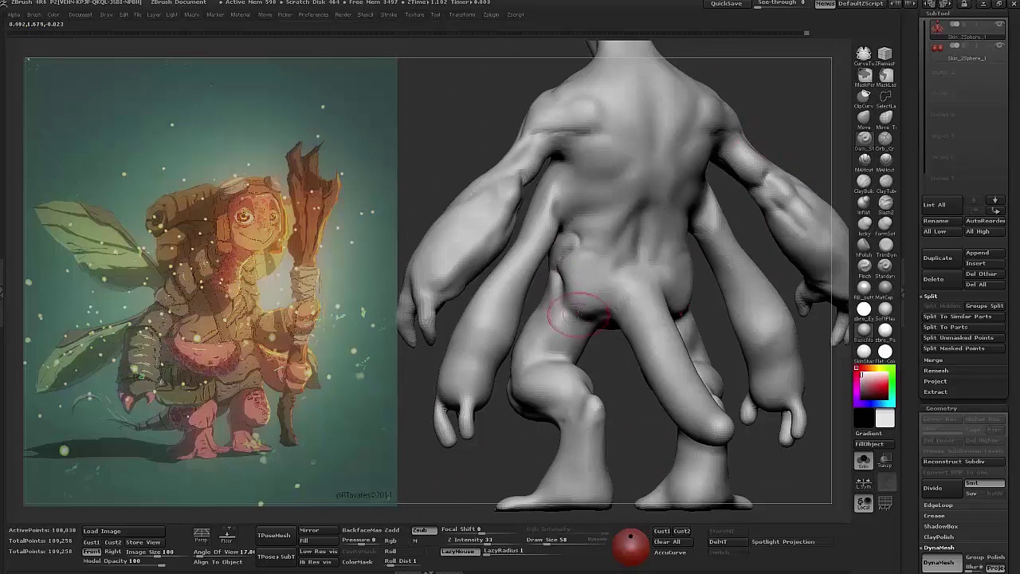
- Hide the arms and sculpt the side ribcage, waist and hip forms of the torso
mouse_move(759, 263)
left_mouse_down()
mouse_move(690, 230)
mouse_move(585, 307)
left_mouse_up()
mouse_move(596, 418)
left_mouse_down()
mouse_move(611, 319)
mouse_move(534, 342)
mouse_move(535, 294)
mouse_move(482, 315)
mouse_move(505, 327)
mouse_move(510, 351)
mouse_move(555, 279)
left_mouse_up()
mouse_move(655, 406)
left_mouse_down()
mouse_move(692, 365)
mouse_move(683, 228)
mouse_move(484, 281)
mouse_move(619, 310)
mouse_move(711, 275)
left_mouse_up()
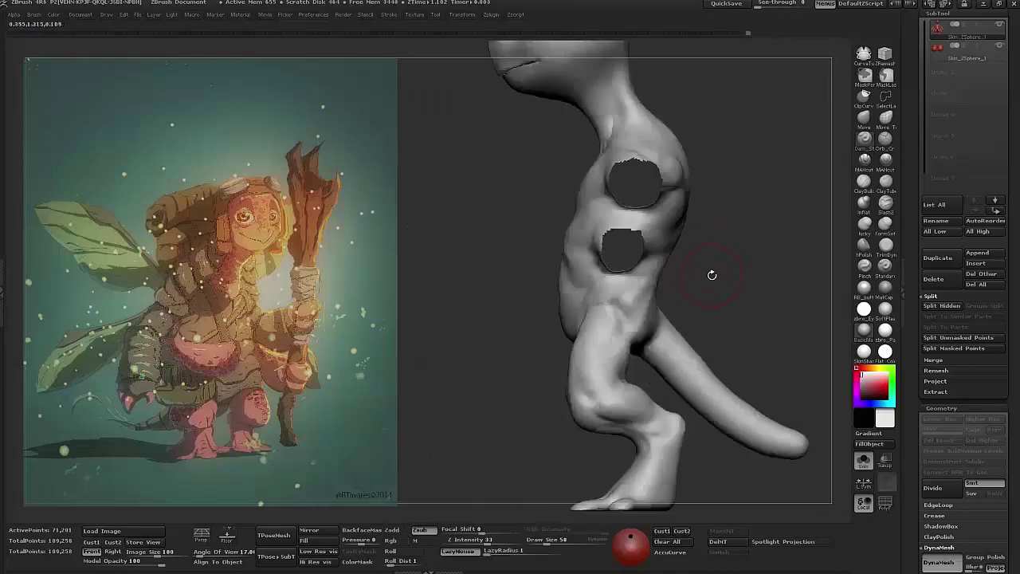
left_click_drag(694, 177, 610, 284)
mouse_move(606, 243)
left_mouse_down()
mouse_move(597, 235)
mouse_move(546, 272)
mouse_move(740, 182)
mouse_move(649, 194)
mouse_move(612, 287)
left_mouse_up()
right_click(661, 308)
mouse_move(707, 281)
left_mouse_down()
mouse_move(718, 255)
mouse_move(677, 285)
mouse_move(731, 269)
mouse_move(721, 319)
mouse_move(701, 271)
mouse_move(730, 293)
mouse_move(691, 284)
mouse_move(651, 239)
mouse_move(717, 271)
mouse_move(701, 279)
mouse_move(743, 286)
mouse_move(674, 278)
mouse_move(688, 269)
mouse_move(586, 273)
left_mouse_up()
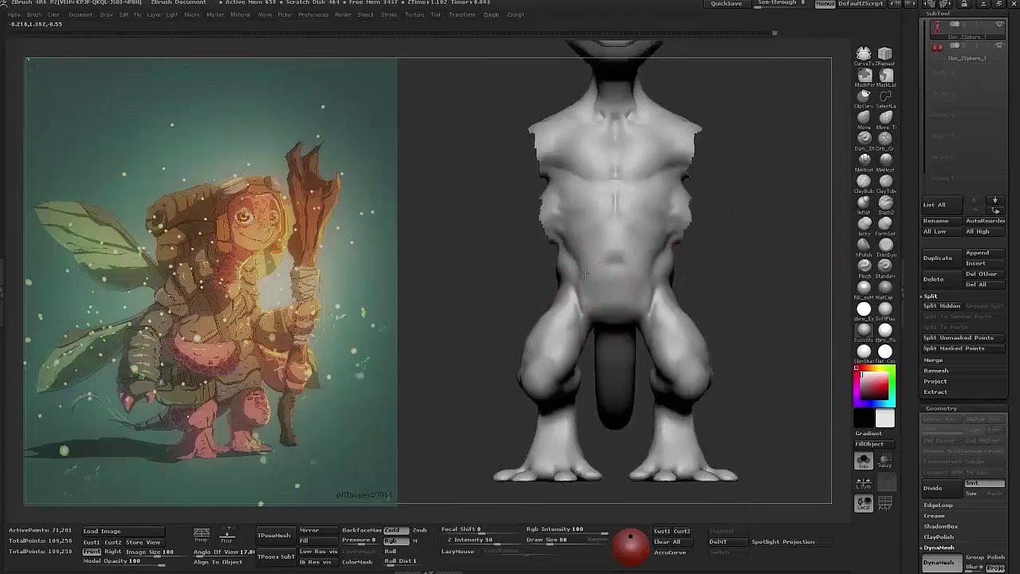
- Refine the abdomen, hip, chest and collarbone forms on the front of the armless torso
key("space")
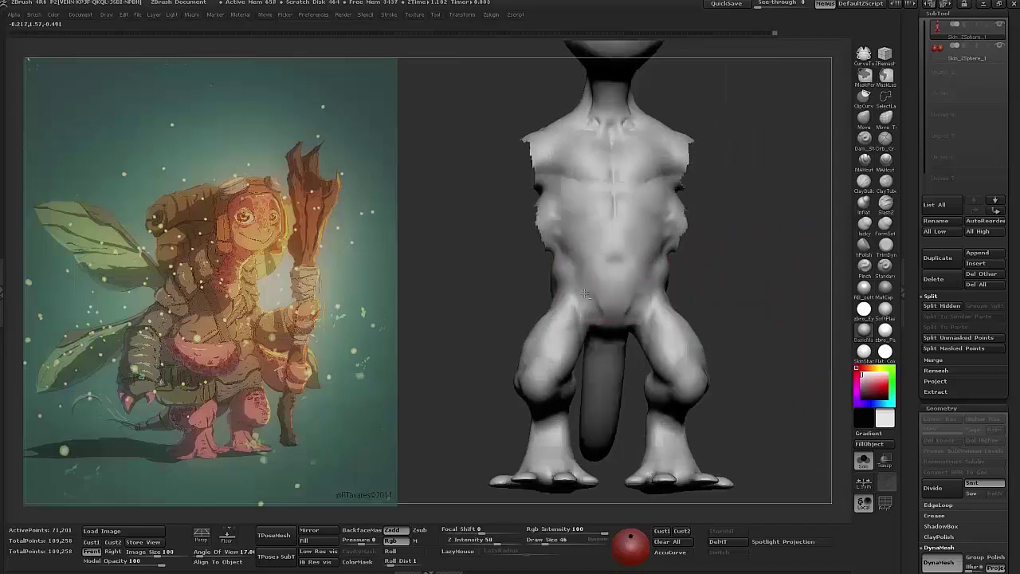
mouse_move(730, 311)
left_mouse_down()
mouse_move(677, 298)
mouse_move(651, 353)
mouse_move(553, 299)
mouse_move(606, 303)
mouse_move(619, 289)
mouse_move(609, 325)
mouse_move(706, 353)
mouse_move(841, 213)
left_mouse_up()
mouse_move(648, 330)
left_mouse_down()
mouse_move(685, 335)
mouse_move(534, 318)
mouse_move(634, 317)
left_mouse_up()
key("b")
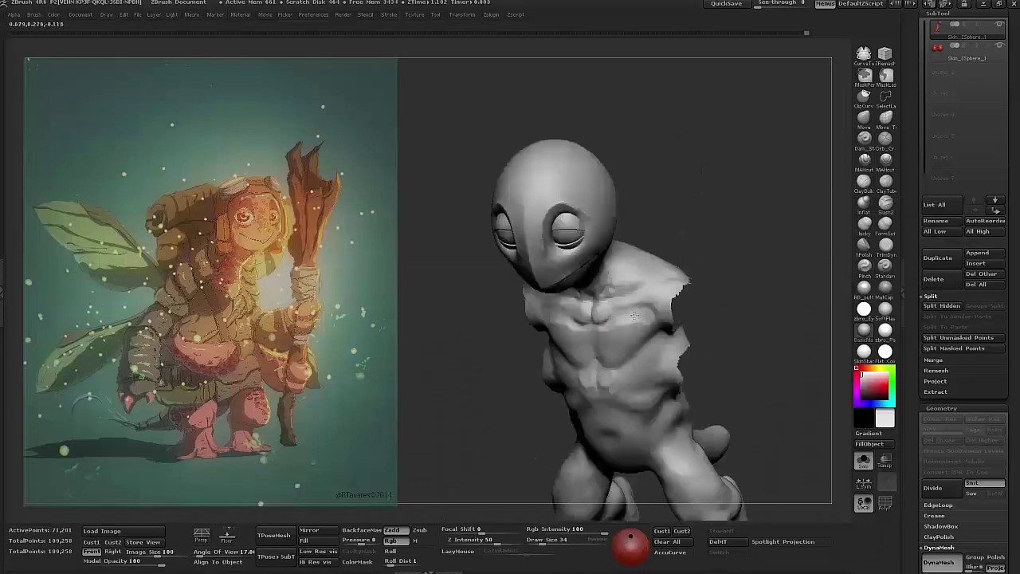
mouse_move(660, 283)
left_mouse_down()
mouse_move(562, 304)
mouse_move(611, 337)
mouse_move(658, 282)
mouse_move(609, 220)
left_mouse_up()
mouse_move(604, 315)
left_mouse_down()
mouse_move(712, 221)
mouse_move(575, 341)
mouse_move(646, 335)
mouse_move(633, 327)
mouse_move(678, 315)
mouse_move(648, 326)
mouse_move(827, 212)
mouse_move(573, 337)
mouse_move(582, 346)
mouse_move(722, 292)
mouse_move(724, 182)
mouse_move(695, 302)
mouse_move(701, 291)
mouse_move(652, 277)
left_mouse_up()
- Carve the spine, shoulder blades and lower-back muscles with Dam_Standard
left_click_drag(659, 242, 595, 325)
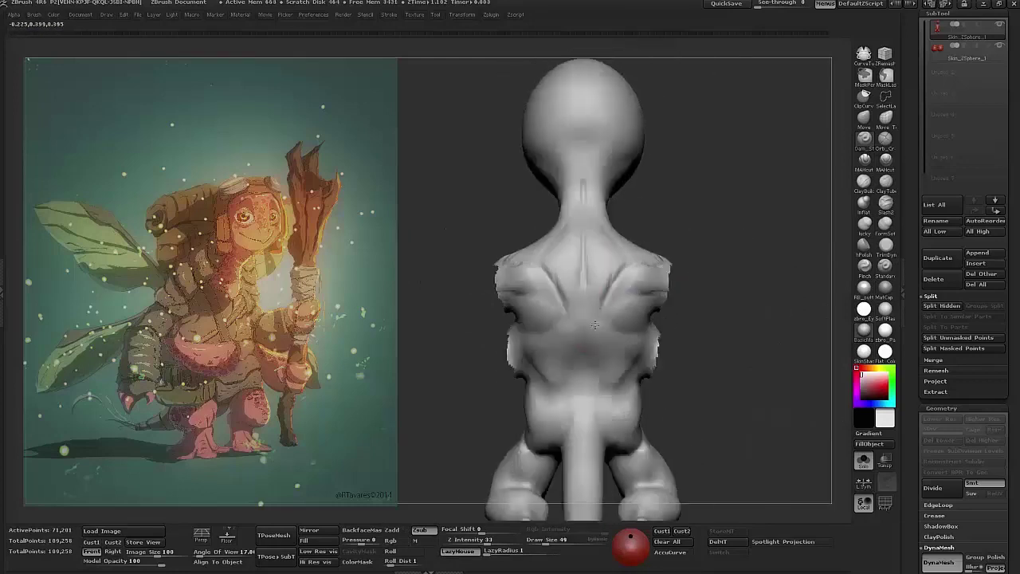
left_click_drag(688, 345, 638, 312)
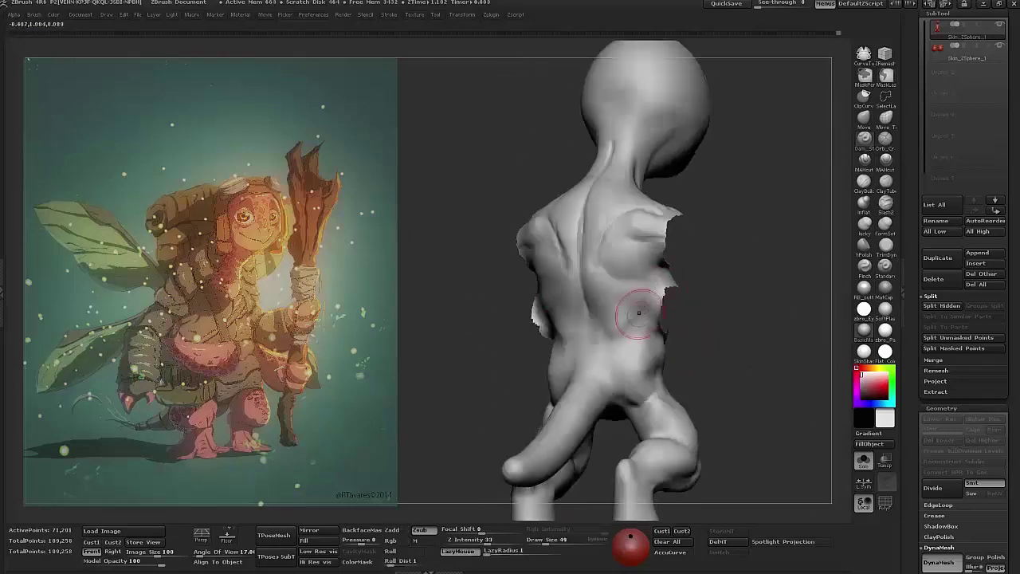
left_click_drag(614, 351, 577, 313)
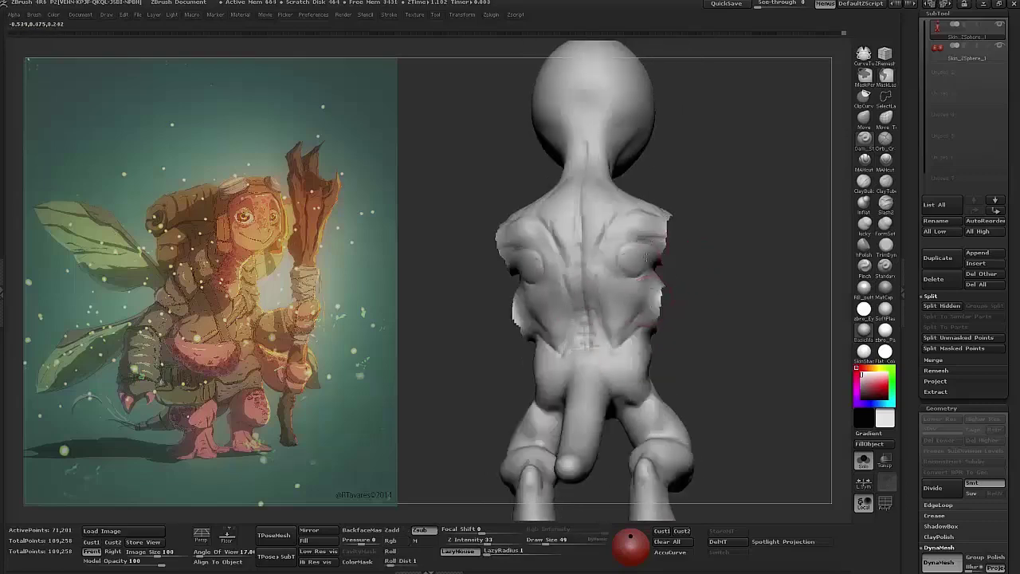
left_click_drag(663, 253, 645, 322)
key("b")
left_click(643, 317)
- Refine the neck and back muscle forms, and show the arms again
mouse_move(715, 294)
left_mouse_down()
mouse_move(737, 263)
mouse_move(735, 289)
mouse_move(639, 244)
mouse_move(601, 258)
left_mouse_up()
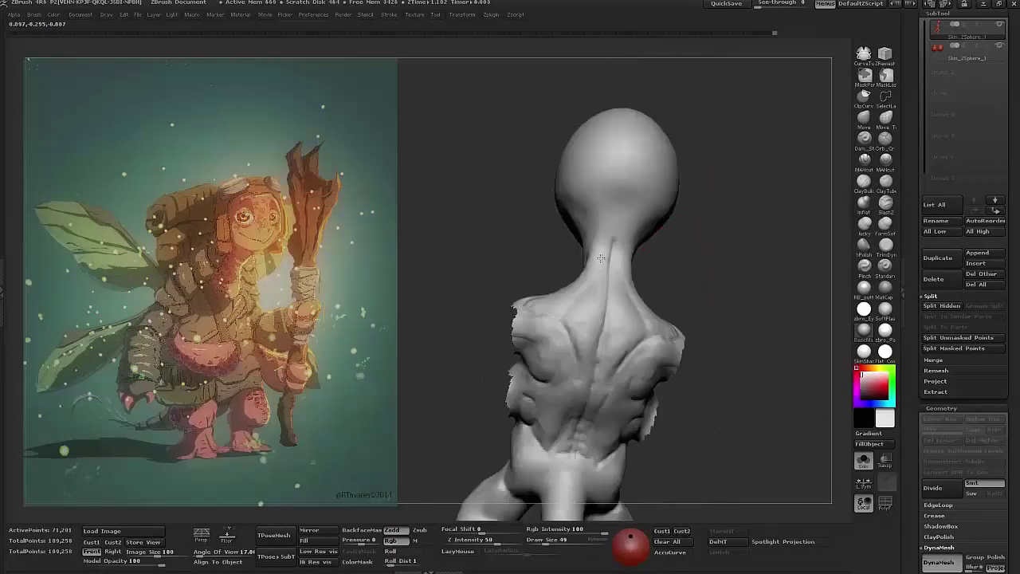
mouse_move(619, 206)
left_mouse_down()
mouse_move(723, 259)
mouse_move(658, 282)
left_mouse_up()
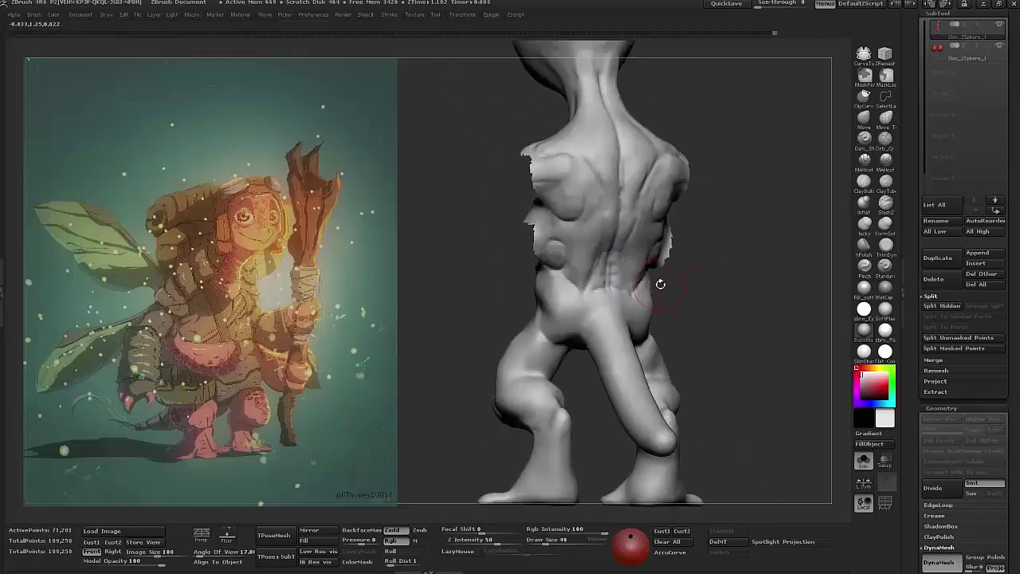
mouse_move(727, 212)
left_mouse_down()
mouse_move(605, 199)
mouse_move(695, 161)
left_mouse_up()
left_click_drag(764, 136, 624, 248)
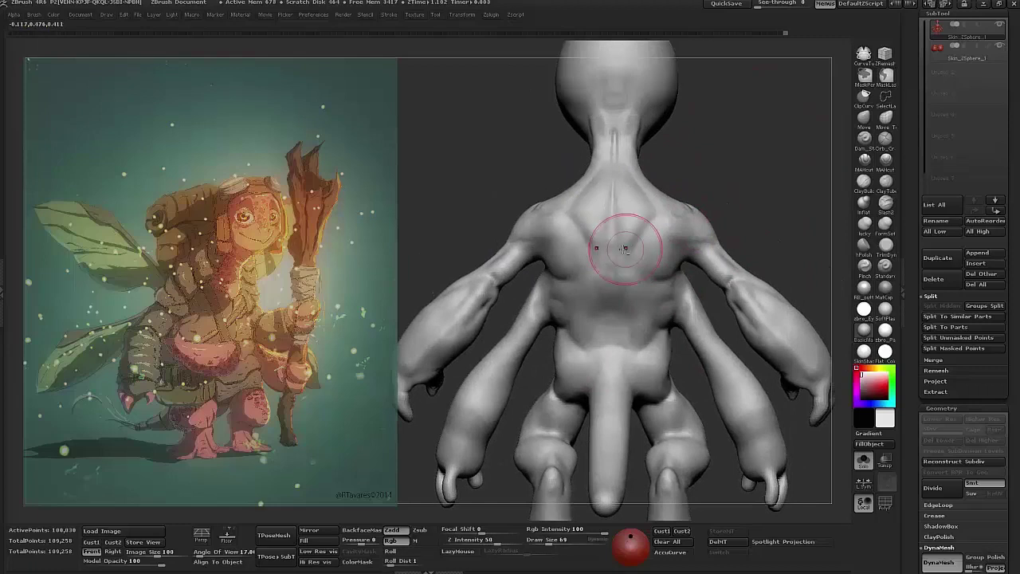
mouse_move(631, 181)
left_mouse_down()
mouse_move(701, 191)
mouse_move(638, 185)
mouse_move(693, 200)
mouse_move(746, 175)
mouse_move(769, 219)
mouse_move(625, 239)
mouse_move(567, 212)
left_mouse_up()
- Refine the upper-back forms and carve the chest and armpit creases with Dam_Standard
mouse_move(815, 166)
left_mouse_down()
mouse_move(749, 183)
mouse_move(834, 132)
mouse_move(696, 203)
left_mouse_up()
left_click_drag(752, 166, 758, 144)
mouse_move(638, 228)
left_mouse_down("ctrl")
mouse_move(638, 400)
mouse_move(740, 319)
mouse_move(752, 210)
mouse_move(721, 247)
mouse_move(607, 297)
left_mouse_up("ctrl")
left_click_drag(755, 180, 584, 261)
key("b")
key("d")
key("s")
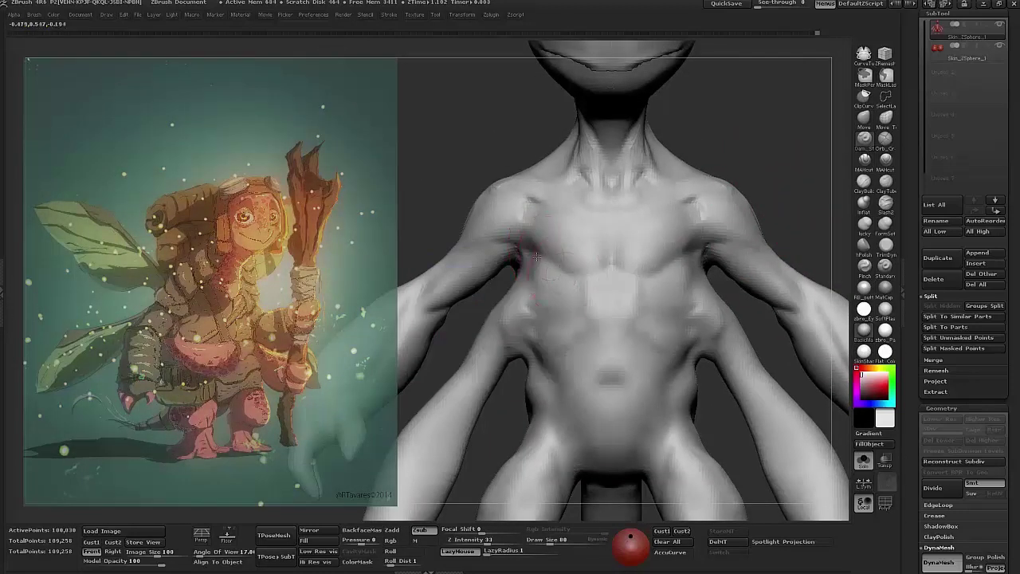
mouse_move(765, 164)
left_mouse_down()
mouse_move(767, 192)
mouse_move(648, 307)
mouse_move(789, 243)
left_mouse_up()
mouse_move(669, 311)
left_mouse_down()
mouse_move(608, 301)
mouse_move(706, 291)
left_mouse_up()
- Reshape the shoulders, neck and torso profile from several angles, adjusting the brush size between strokes
key("space")
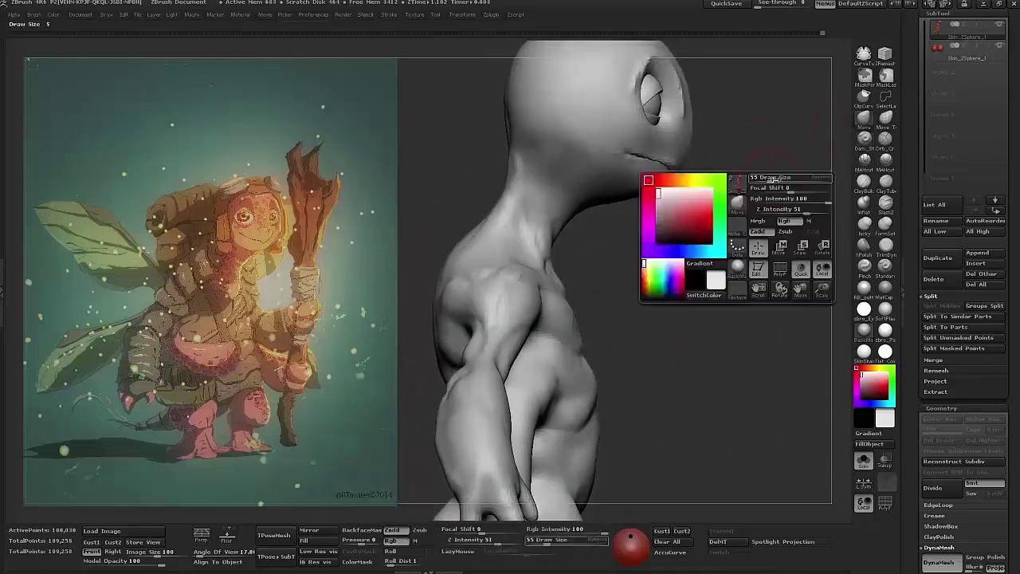
left_click_drag(773, 177, 821, 179)
left_click_drag(765, 239, 622, 213)
mouse_move(638, 275)
left_mouse_down()
mouse_move(606, 255)
mouse_move(655, 202)
left_mouse_up()
mouse_move(640, 241)
left_mouse_down()
mouse_move(683, 262)
mouse_move(797, 221)
mouse_move(770, 255)
left_mouse_up()
key("space")
left_click_drag(694, 221, 540, 157)
key("space")
mouse_move(504, 239)
left_mouse_down()
mouse_move(631, 244)
mouse_move(626, 227)
mouse_move(662, 232)
left_mouse_up()
mouse_move(681, 181)
left_mouse_down()
mouse_move(626, 240)
mouse_move(648, 185)
mouse_move(727, 235)
left_mouse_up()
- Adjust the shoulder-blade and upper-back contours with the Move brush at a draw size of 106
key("f")
mouse_move(746, 192)
left_mouse_down("alt")
mouse_move(562, 225)
mouse_move(754, 189)
mouse_move(750, 101)
left_mouse_up("alt")
key("space")
left_click_drag(732, 335, 727, 286)
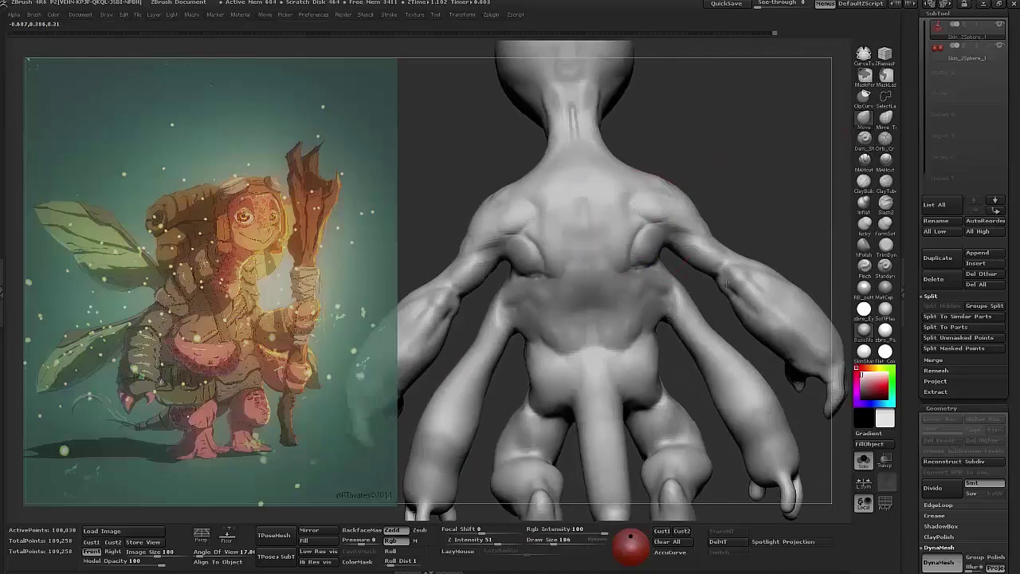
mouse_move(626, 283)
left_mouse_down()
mouse_move(702, 200)
mouse_move(753, 284)
mouse_move(687, 303)
mouse_move(670, 334)
left_mouse_up()
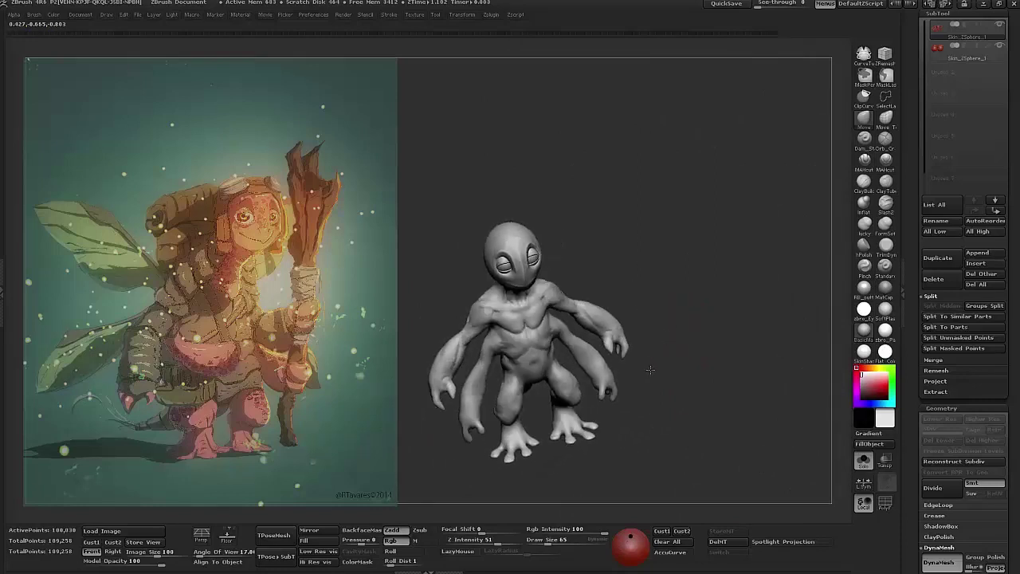
- Refine the head profile and face, reshaping the muzzle and the line of the smiling mouth
mouse_move(665, 297)
left_mouse_down()
mouse_move(740, 264)
mouse_move(606, 234)
left_mouse_up()
mouse_move(528, 272)
left_mouse_down()
mouse_move(553, 266)
mouse_move(639, 283)
left_mouse_up()
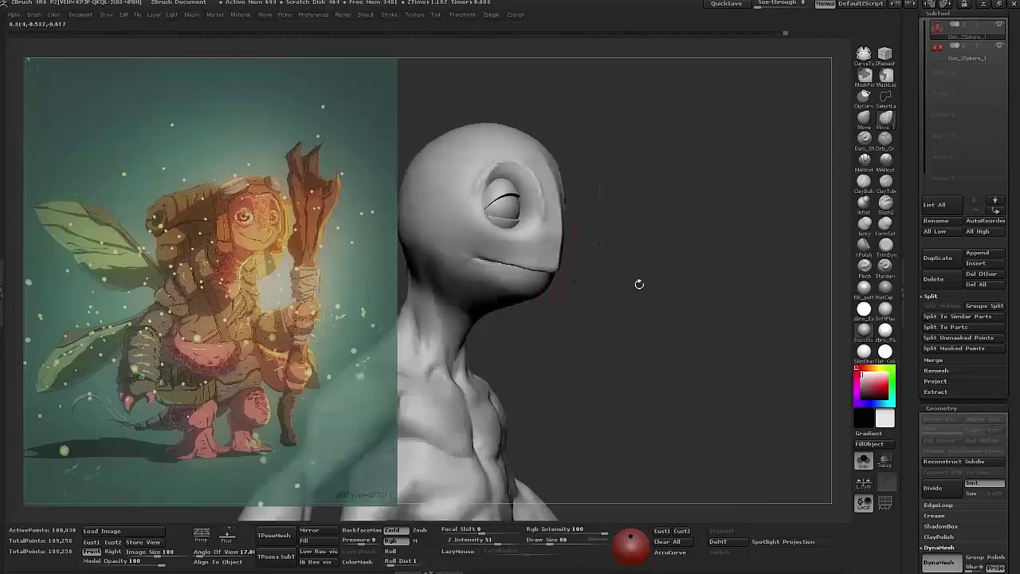
mouse_move(562, 233)
left_mouse_down()
mouse_move(594, 210)
mouse_move(692, 303)
mouse_move(624, 271)
left_mouse_up()
mouse_move(699, 202)
left_mouse_down()
mouse_move(634, 213)
mouse_move(603, 171)
mouse_move(550, 253)
mouse_move(583, 259)
left_mouse_up()
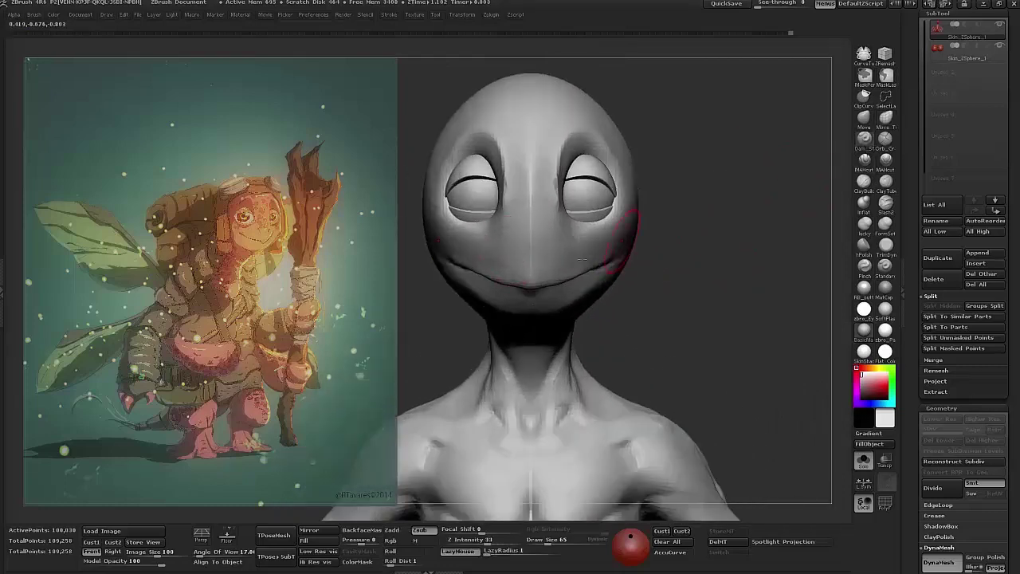
mouse_move(500, 233)
left_mouse_down()
mouse_move(651, 262)
mouse_move(556, 252)
mouse_move(582, 275)
mouse_move(720, 320)
mouse_move(734, 248)
mouse_move(624, 297)
mouse_move(670, 303)
mouse_move(690, 285)
mouse_move(656, 367)
mouse_move(678, 365)
mouse_move(665, 368)
left_mouse_up()
- Isolate the lower arms and carve muscle creases around the elbow and forearm with Dam_Standard
left_click(620, 360, "ctrl+alt+shift")
left_click_drag(553, 172, 605, 159)
left_click(864, 137)
mouse_move(683, 141)
left_mouse_down()
mouse_move(558, 210)
mouse_move(608, 255)
mouse_move(558, 245)
left_mouse_up()
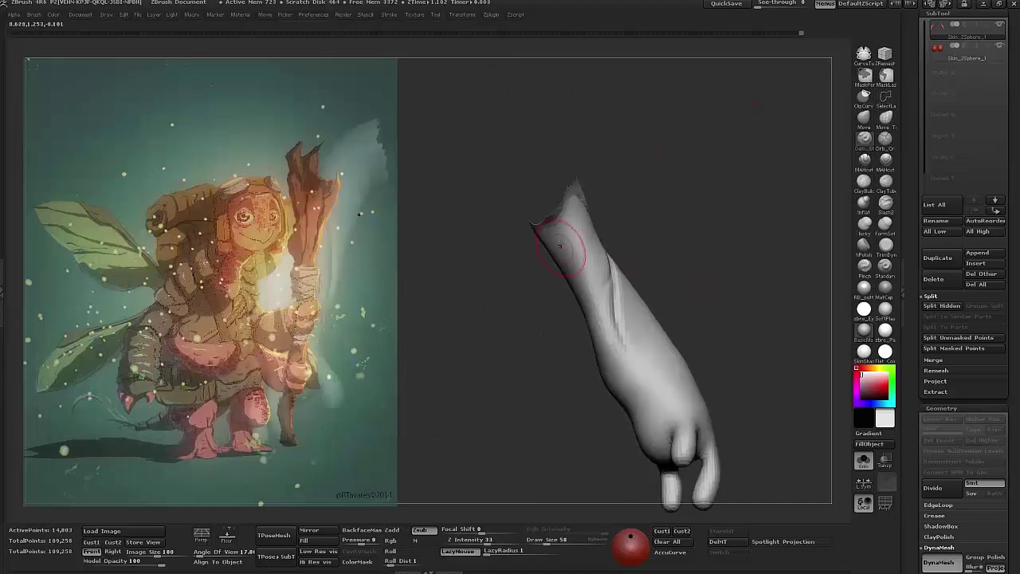
mouse_move(608, 306)
left_mouse_down()
mouse_move(637, 263)
mouse_move(664, 296)
mouse_move(565, 227)
mouse_move(610, 278)
mouse_move(717, 285)
mouse_move(643, 278)
mouse_move(626, 175)
mouse_move(692, 299)
mouse_move(717, 307)
mouse_move(584, 295)
mouse_move(667, 334)
mouse_move(606, 351)
mouse_move(578, 325)
mouse_move(550, 347)
mouse_move(514, 336)
left_mouse_up()
- Reshape the elbow and forearm contours of the isolated lower arm with the Move brush
left_click(864, 117)
left_click_drag(526, 259, 505, 292)
key("space")
mouse_move(518, 365)
left_mouse_down()
mouse_move(619, 353)
mouse_move(607, 413)
left_mouse_up()
mouse_move(562, 261)
left_mouse_down()
mouse_move(574, 264)
mouse_move(523, 289)
mouse_move(561, 249)
mouse_move(550, 259)
mouse_move(531, 231)
mouse_move(511, 271)
mouse_move(478, 255)
mouse_move(570, 287)
mouse_move(519, 364)
mouse_move(752, 251)
mouse_move(605, 295)
mouse_move(572, 329)
left_mouse_up()
key("b")
left_click(752, 263)
- Sculpt the palm of the lower hand, building its form between the thumb and finger bases
key("space")
key("space")
key("space")
mouse_move(717, 359)
left_mouse_down()
mouse_move(581, 328)
mouse_move(594, 351)
mouse_move(577, 304)
left_mouse_up()
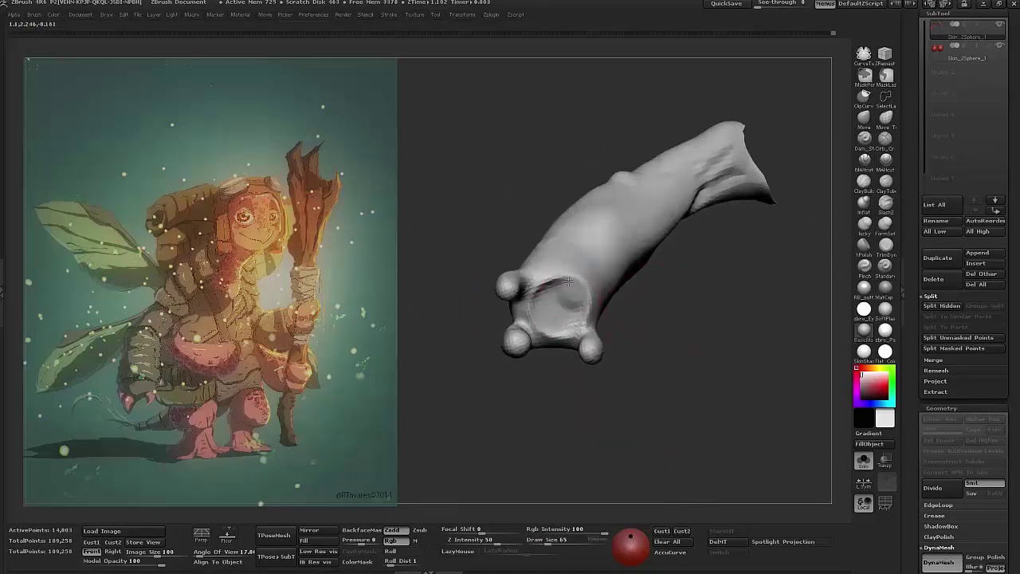
mouse_move(607, 316)
left_mouse_down()
mouse_move(645, 223)
mouse_move(572, 330)
left_mouse_up()
- Shape the lower hand's fingers and thumb, and show the whole body again
mouse_move(609, 398)
left_mouse_down()
mouse_move(640, 349)
mouse_move(696, 299)
mouse_move(587, 338)
mouse_move(630, 342)
mouse_move(613, 338)
left_mouse_up()
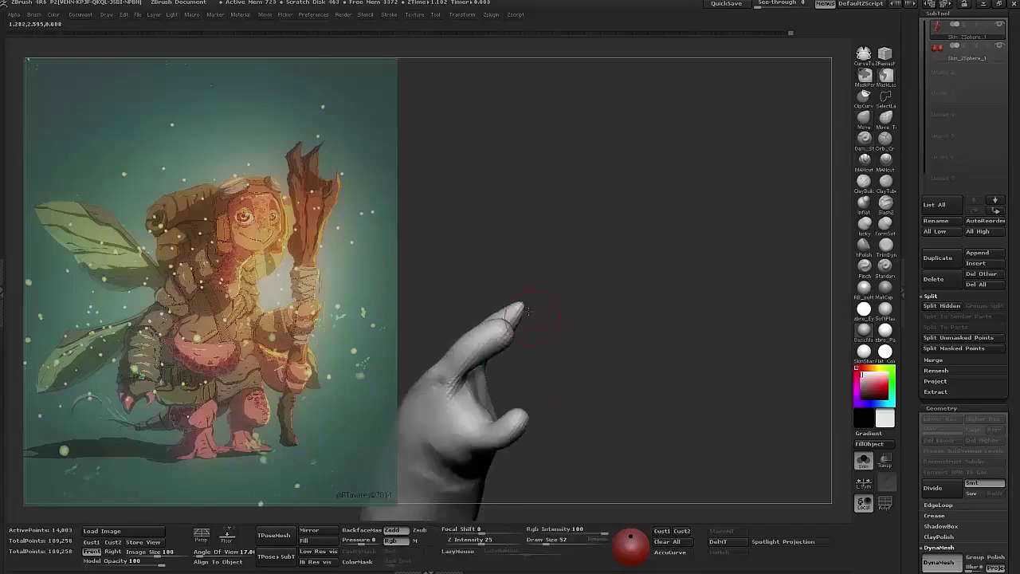
left_click_drag(558, 342, 526, 373)
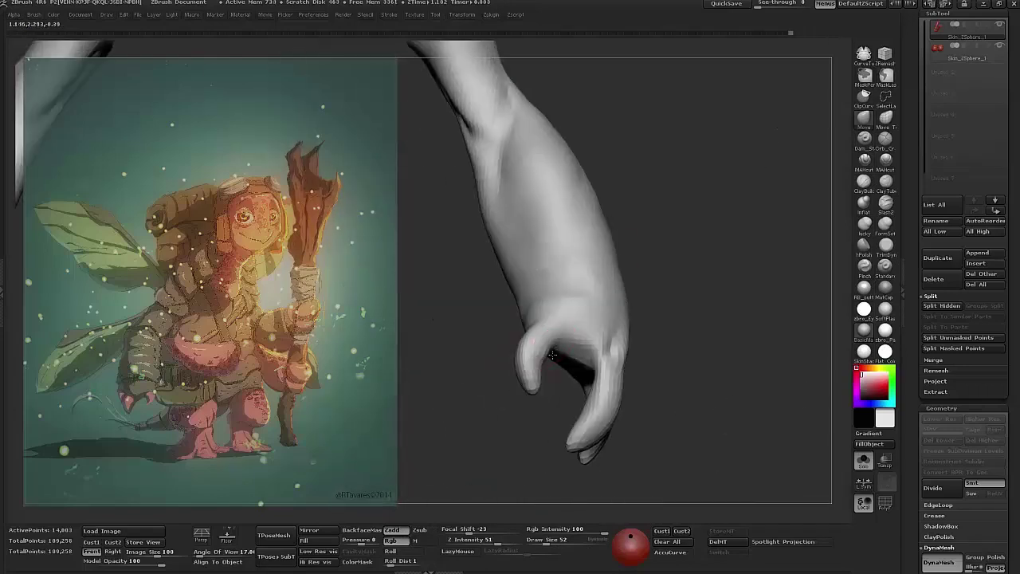
mouse_move(558, 363)
left_mouse_down()
mouse_move(576, 432)
mouse_move(588, 315)
mouse_move(603, 364)
mouse_move(635, 326)
mouse_move(726, 279)
left_mouse_up()
left_click(763, 261, "ctrl+shift")
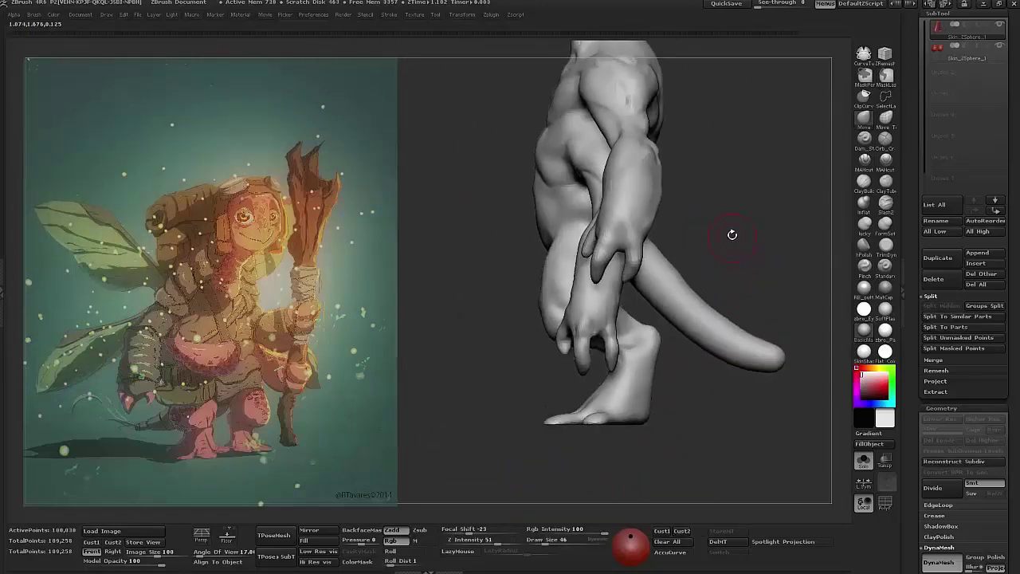
- Mask everything except the lower arms, scale them down with Local Symmetry enabled, and clear the mask
left_click_drag(731, 234, 700, 388)
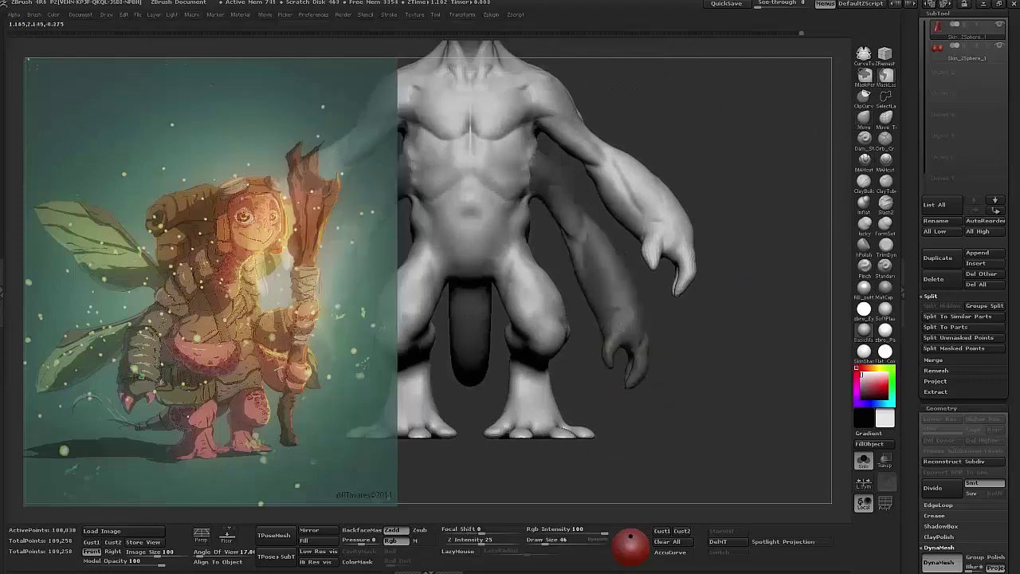
left_click(700, 358, "ctrl")
left_click(488, 15)
left_click(462, 15)
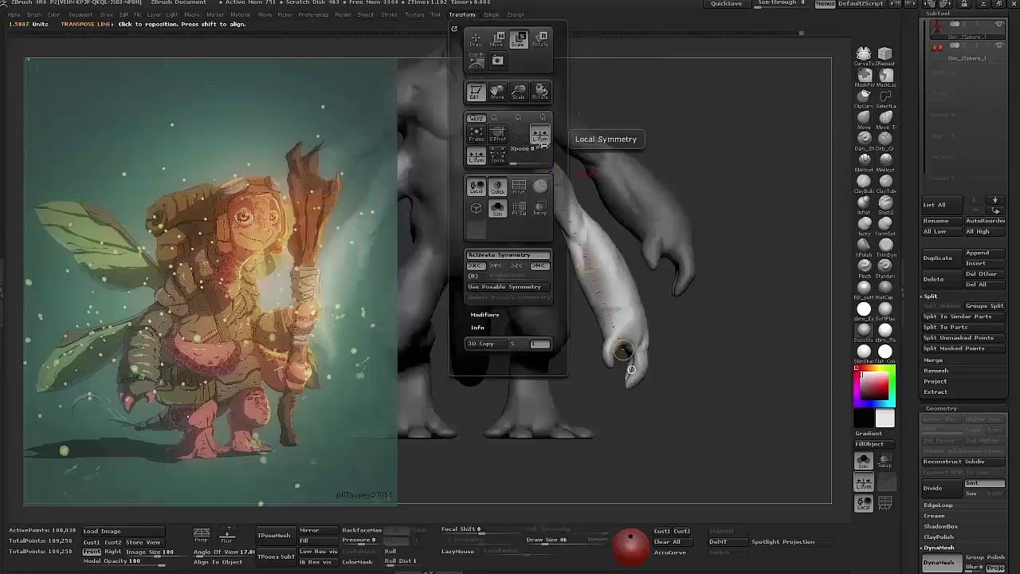
key("q")
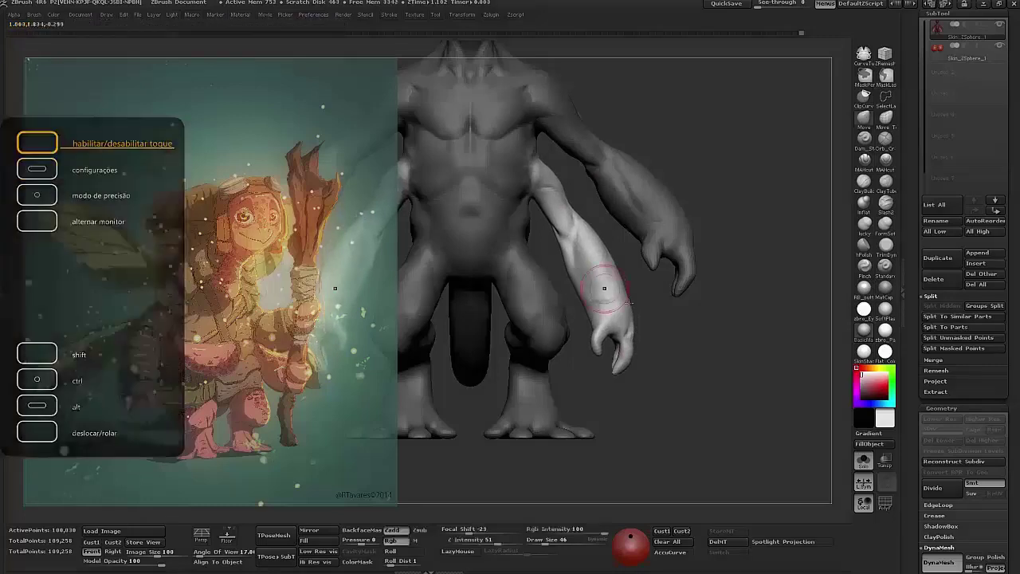
left_click_drag(741, 191, 693, 149, "ctrl")
key("f")
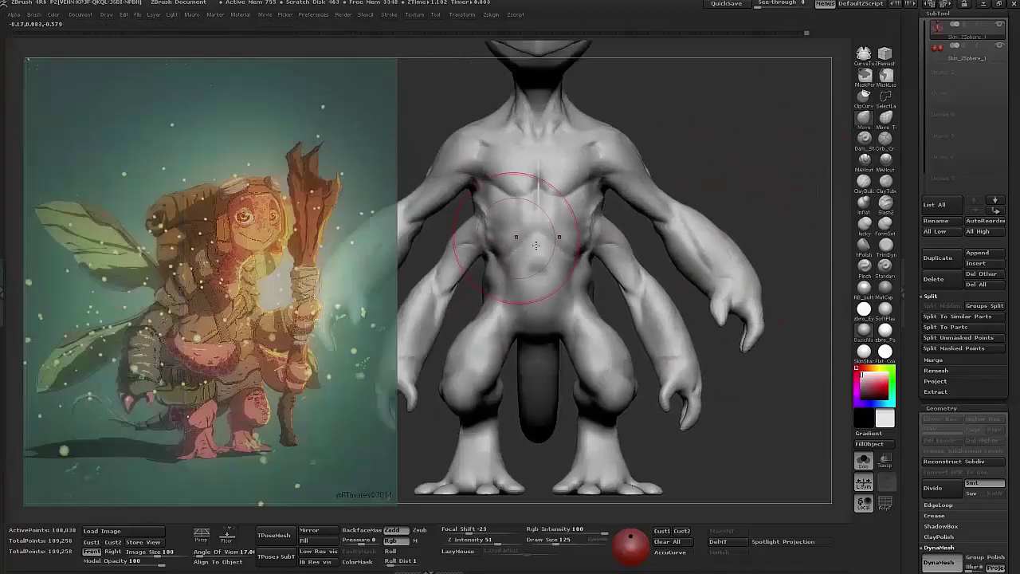
- Adjust the torso and leg contours with the Move brush, varying the brush size
left_click(864, 117)
mouse_move(631, 229)
left_mouse_down()
mouse_move(617, 224)
mouse_move(798, 253)
mouse_move(760, 191)
mouse_move(587, 296)
mouse_move(698, 347)
left_mouse_up()
key("space")
mouse_move(689, 278)
left_mouse_down()
mouse_move(503, 199)
mouse_move(653, 316)
mouse_move(558, 271)
mouse_move(629, 250)
mouse_move(686, 283)
mouse_move(725, 358)
mouse_move(548, 325)
left_mouse_up()
mouse_move(577, 356)
left_mouse_down()
mouse_move(608, 401)
mouse_move(593, 419)
mouse_move(631, 424)
left_mouse_up()
key("space")
mouse_move(495, 431)
left_mouse_down()
mouse_move(518, 364)
mouse_move(558, 401)
mouse_move(526, 375)
mouse_move(558, 395)
mouse_move(536, 353)
mouse_move(519, 417)
mouse_move(504, 381)
left_mouse_up()
- Carve the ankle and heel tendons with Dam_Standard and refine the knees, feet and toes
key("space")
key("s")
mouse_move(582, 430)
left_mouse_down()
mouse_move(528, 337)
mouse_move(581, 255)
mouse_move(651, 382)
mouse_move(568, 306)
mouse_move(652, 397)
mouse_move(689, 403)
left_mouse_up()
mouse_move(558, 318)
left_mouse_down()
mouse_move(613, 319)
mouse_move(683, 274)
mouse_move(664, 302)
mouse_move(574, 238)
left_mouse_up()
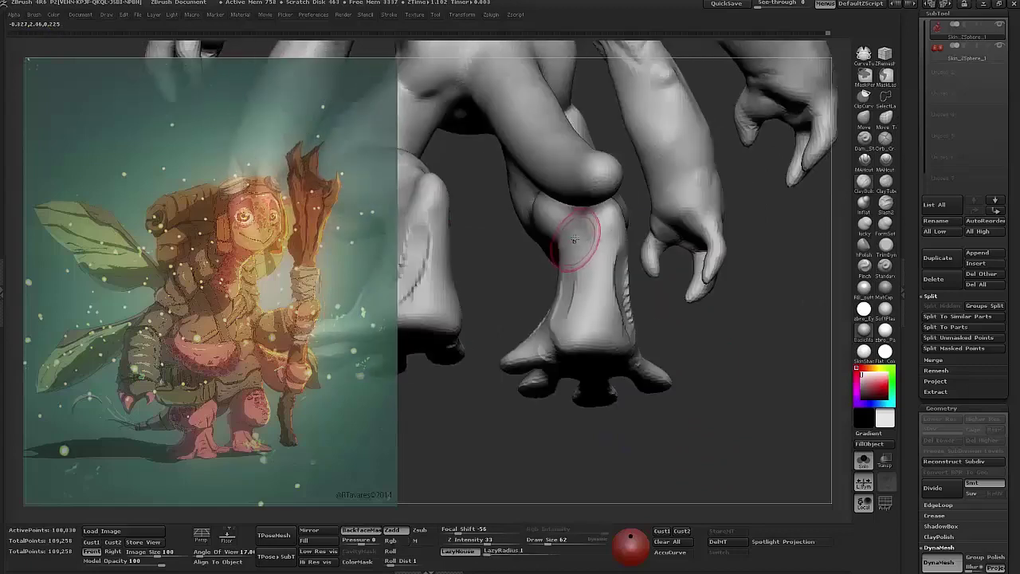
mouse_move(672, 325)
left_mouse_down()
mouse_move(546, 434)
mouse_move(546, 422)
mouse_move(635, 383)
mouse_move(650, 396)
mouse_move(508, 262)
mouse_move(520, 380)
mouse_move(691, 179)
left_mouse_up()
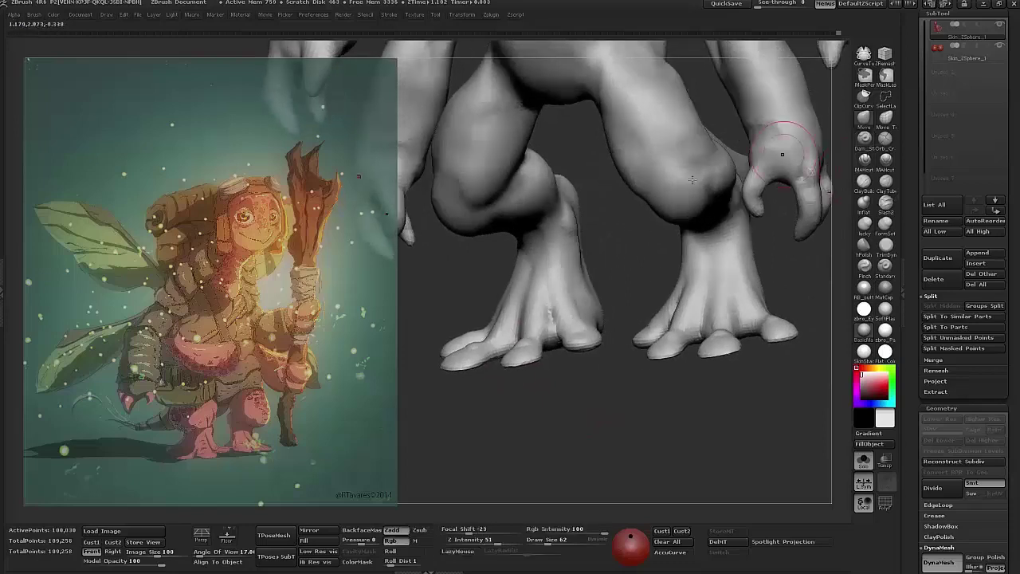
left_click_drag(480, 318, 501, 330)
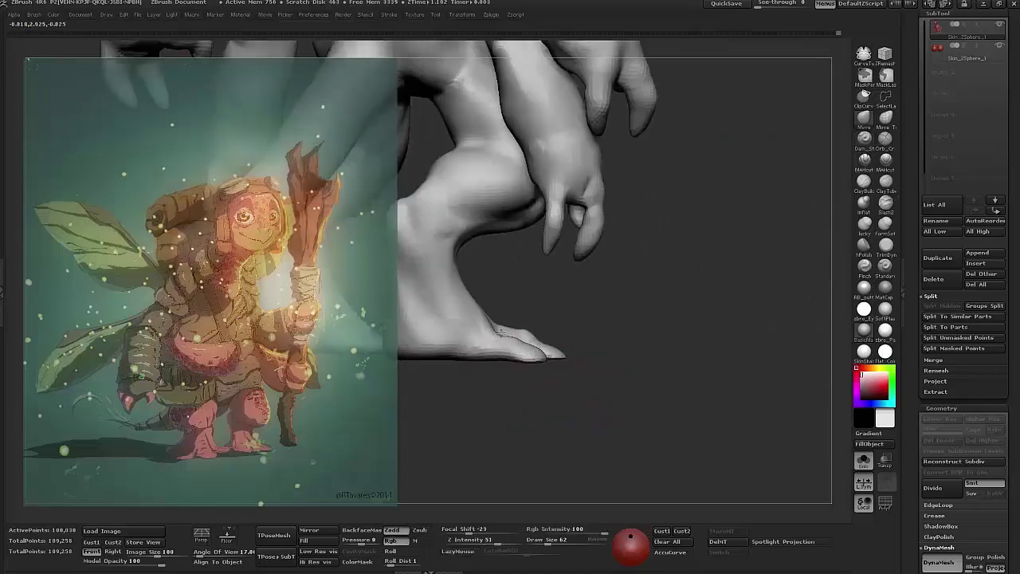
mouse_move(531, 388)
left_mouse_down()
mouse_move(512, 407)
mouse_move(540, 338)
mouse_move(531, 444)
mouse_move(521, 261)
mouse_move(488, 308)
mouse_move(694, 404)
left_mouse_up()
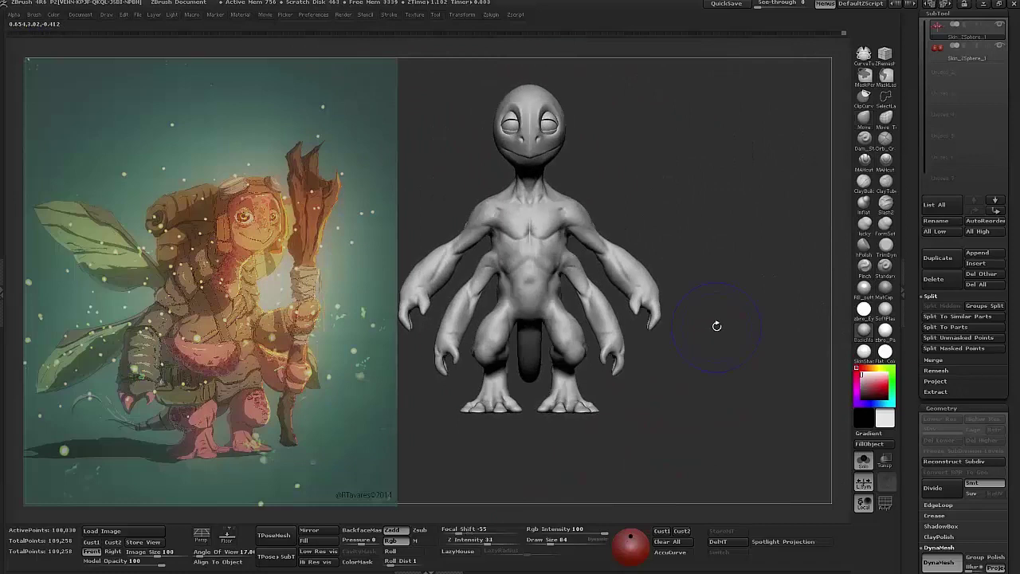
- Adjust the lower arm and leg proportions with the Move brush
left_click_drag(717, 326, 611, 252, "alt")
key("b")
key("m")
key("v")
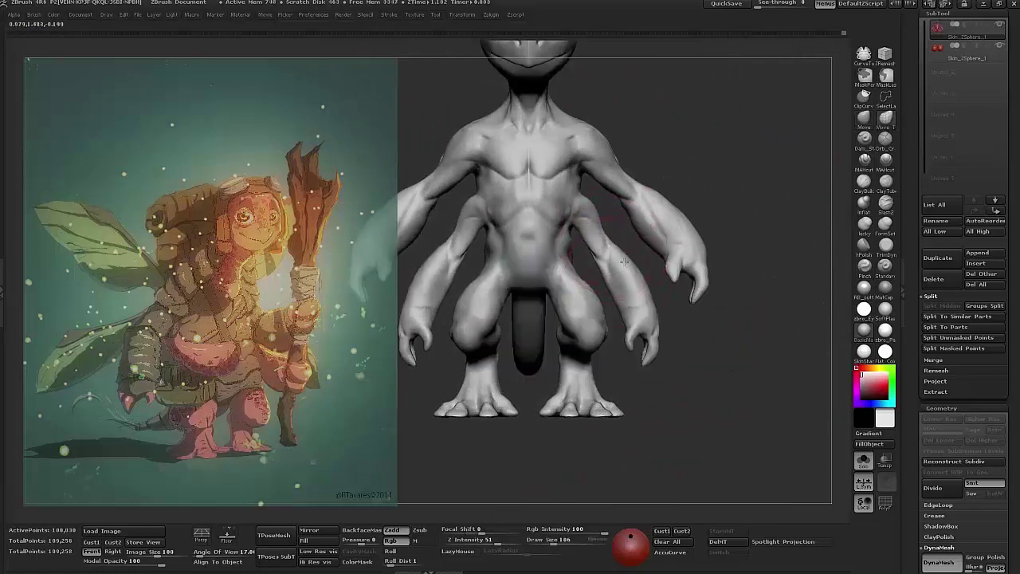
key("space")
mouse_move(661, 254)
left_mouse_down()
mouse_move(638, 297)
mouse_move(521, 346)
mouse_move(581, 346)
mouse_move(670, 285)
mouse_move(540, 349)
left_mouse_up()
mouse_move(613, 392)
left_mouse_down()
mouse_move(549, 438)
mouse_move(569, 362)
left_mouse_up()
- Carve details on the lower hand, then isolate one finger with a mask and reshape it
left_click(864, 138)
mouse_move(606, 335)
left_mouse_down()
mouse_move(747, 278)
mouse_move(770, 240)
left_mouse_up()
mouse_move(497, 368)
left_mouse_down()
mouse_move(587, 416)
mouse_move(661, 417)
mouse_move(622, 431)
left_mouse_up()
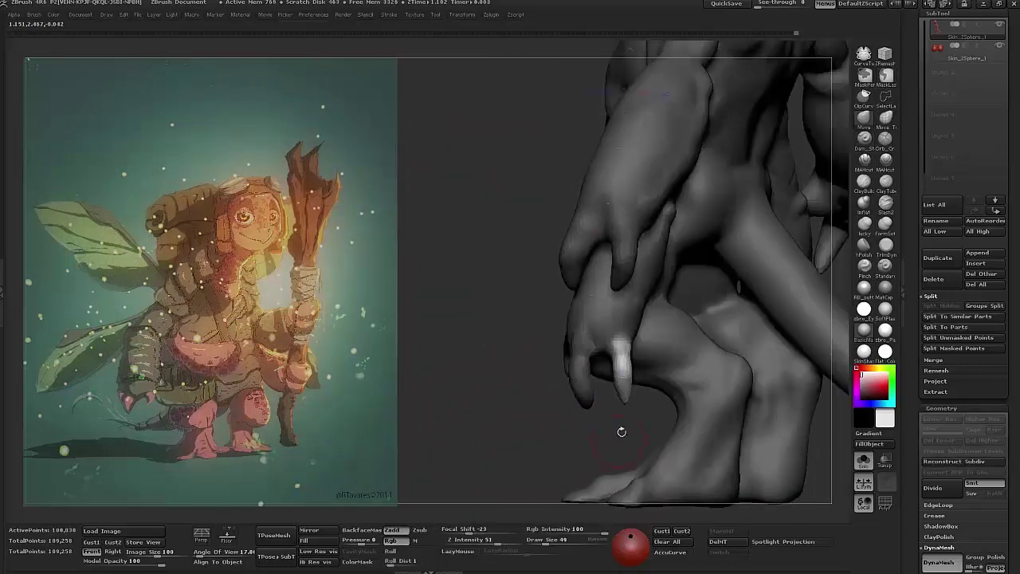
mouse_move(624, 379)
left_mouse_down()
mouse_move(627, 412)
mouse_move(580, 329)
left_mouse_up()
- Carve the lower armpit creases from behind and build up the buttock and back-thigh muscles
mouse_move(522, 396)
left_mouse_down()
mouse_move(620, 340)
mouse_move(606, 335)
mouse_move(629, 323)
mouse_move(572, 311)
mouse_move(581, 351)
mouse_move(558, 303)
mouse_move(514, 350)
mouse_move(578, 159)
mouse_move(634, 145)
mouse_move(621, 247)
left_mouse_up()
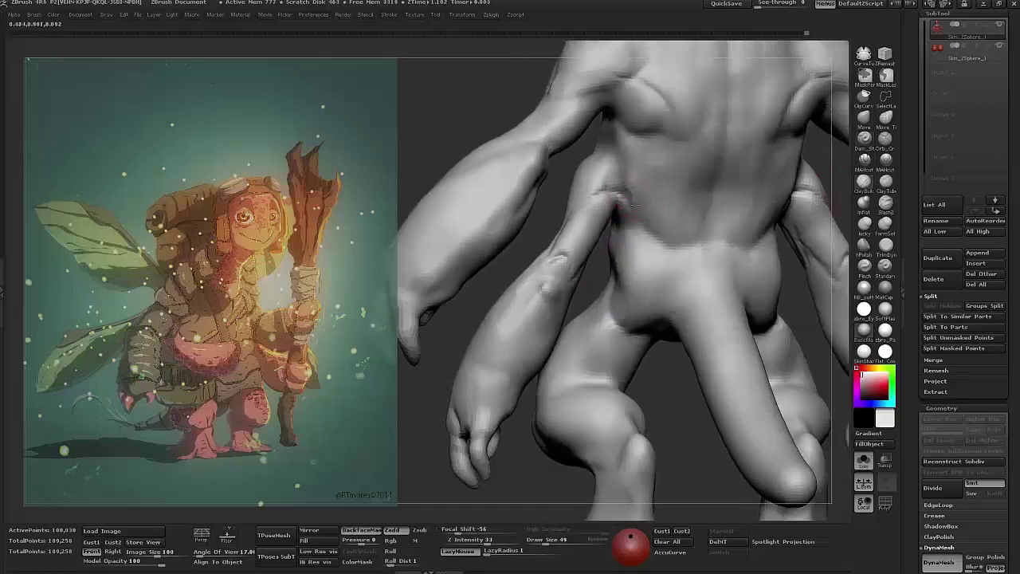
mouse_move(702, 199)
left_mouse_down()
mouse_move(658, 321)
mouse_move(595, 230)
left_mouse_up()
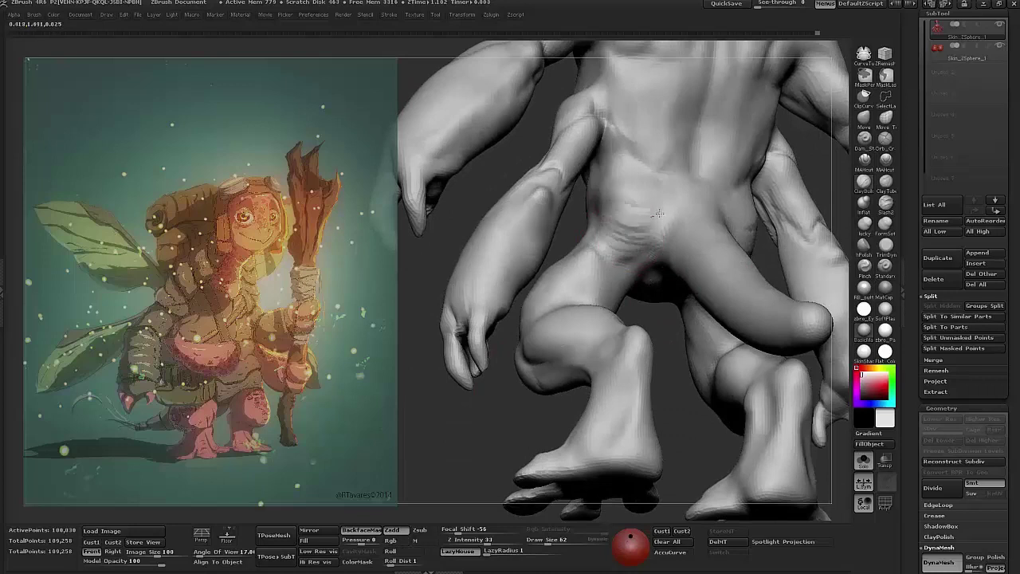
left_click_drag(428, 326, 607, 275)
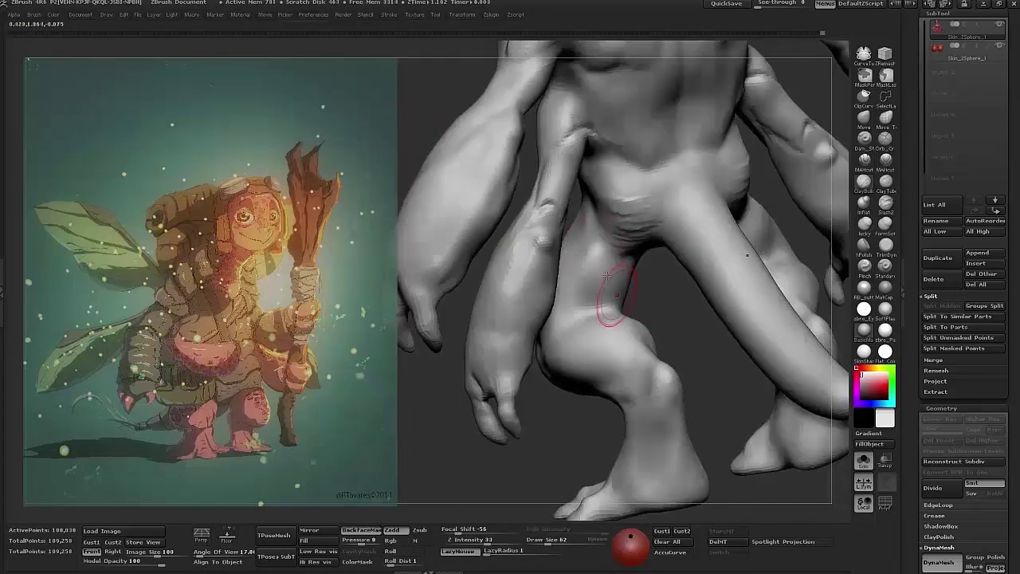
mouse_move(611, 219)
left_mouse_down()
mouse_move(611, 292)
mouse_move(562, 273)
mouse_move(638, 335)
mouse_move(724, 383)
mouse_move(745, 202)
mouse_move(715, 199)
mouse_move(560, 298)
mouse_move(650, 306)
left_mouse_up()
mouse_move(805, 214)
left_mouse_down()
mouse_move(593, 279)
mouse_move(627, 279)
mouse_move(683, 227)
mouse_move(629, 256)
left_mouse_up()
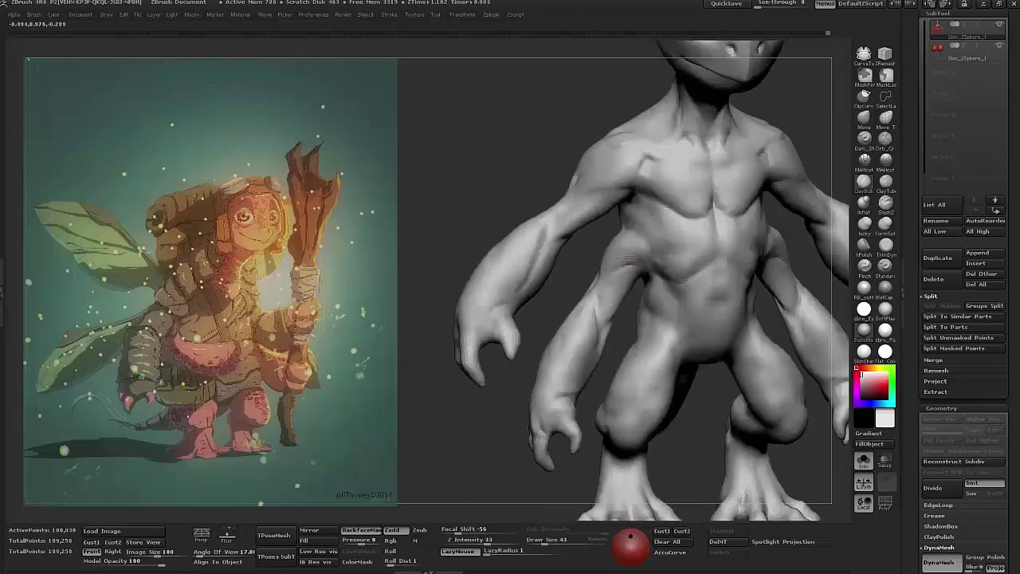
- Isolate the lower arms without the hands and refine the elbow and forearm forms
mouse_move(584, 292)
left_mouse_down()
mouse_move(619, 319)
mouse_move(605, 253)
mouse_move(588, 277)
mouse_move(549, 294)
mouse_move(626, 402)
left_mouse_up()
left_click(627, 402, "ctrl+shift")
left_click(864, 137)
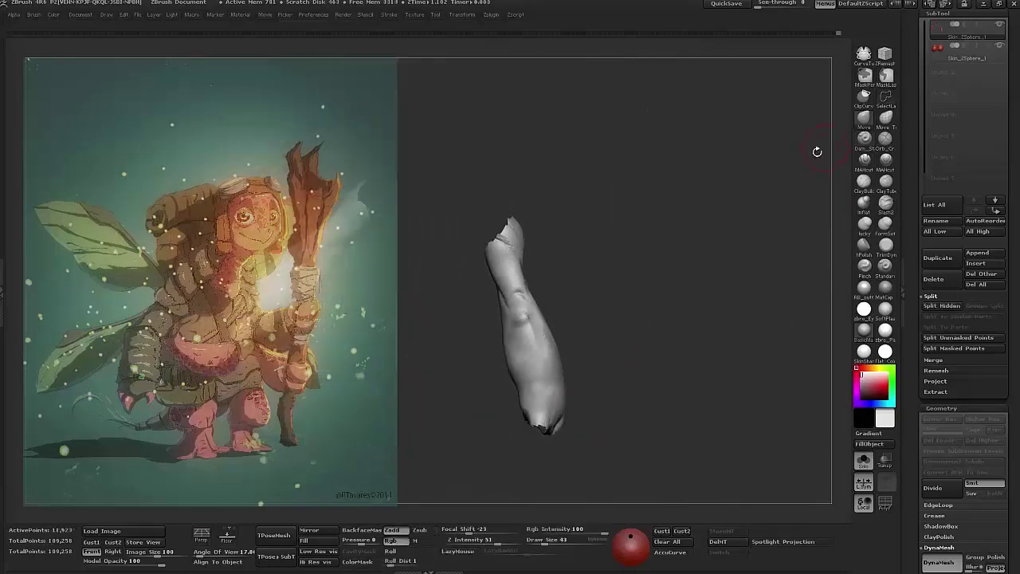
left_click_drag(579, 352, 514, 381)
mouse_move(528, 331)
left_mouse_down()
mouse_move(449, 377)
mouse_move(608, 346)
mouse_move(659, 287)
mouse_move(518, 335)
left_mouse_up()
- Sculpt the upper-arm and forearm muscles around the isolated lower arm, adjusting the brush size
key("space")
key("space")
mouse_move(550, 406)
left_mouse_down()
mouse_move(558, 421)
mouse_move(546, 372)
left_mouse_up()
mouse_move(618, 308)
left_mouse_down()
mouse_move(574, 318)
mouse_move(534, 303)
mouse_move(481, 231)
mouse_move(502, 287)
mouse_move(479, 338)
left_mouse_up()
key("space")
left_click_drag(561, 381, 600, 298)
mouse_move(588, 382)
left_mouse_down()
mouse_move(595, 303)
mouse_move(606, 319)
mouse_move(614, 365)
mouse_move(584, 327)
mouse_move(563, 338)
mouse_move(554, 322)
mouse_move(587, 289)
left_mouse_up()
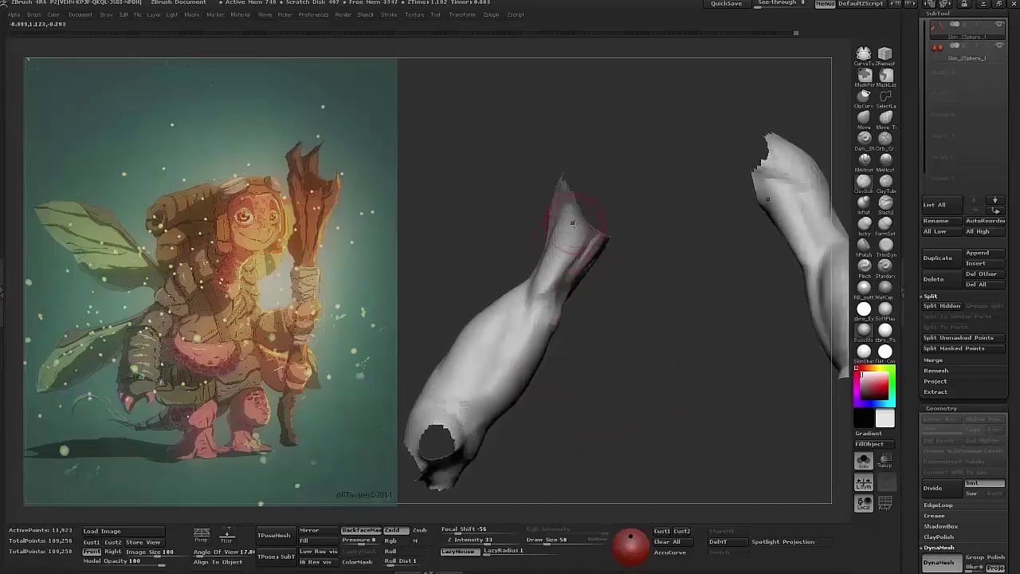
- Finish the inner-elbow and upper-arm muscles on the lower arms, and show the full body
left_click_drag(615, 250, 655, 261)
mouse_move(552, 281)
left_mouse_down()
mouse_move(549, 293)
mouse_move(590, 335)
mouse_move(577, 323)
mouse_move(590, 319)
mouse_move(547, 290)
mouse_move(567, 291)
mouse_move(571, 351)
left_mouse_up()
mouse_move(599, 318)
left_mouse_down()
mouse_move(677, 285)
mouse_move(622, 311)
left_mouse_up()
mouse_move(679, 265)
left_mouse_down()
mouse_move(615, 285)
mouse_move(612, 268)
mouse_move(638, 255)
mouse_move(594, 203)
mouse_move(740, 237)
left_mouse_up()
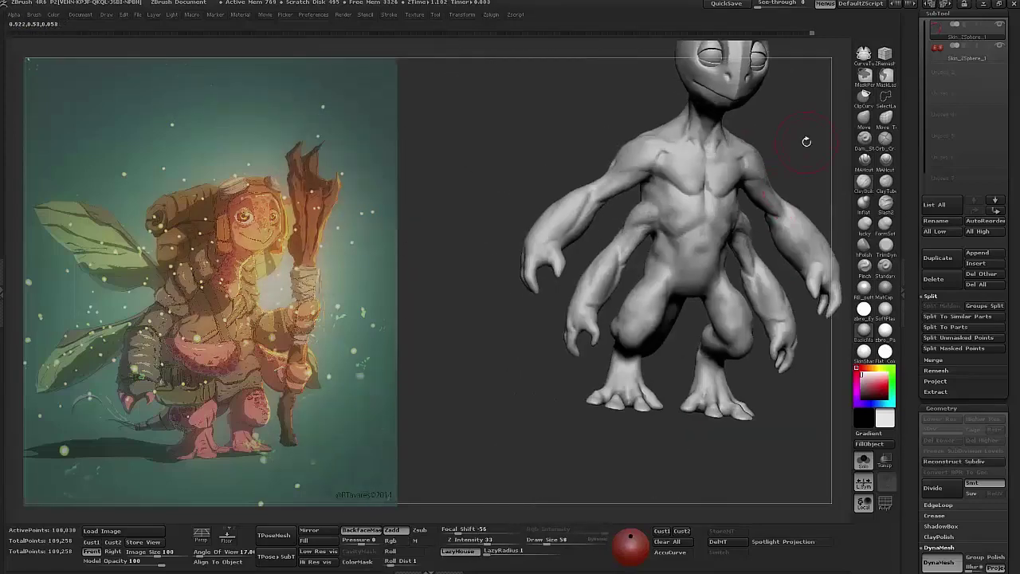
- Reshape the shoulder and upper-arm muscles of the upper arms with the Move brush, reducing its draw size
mouse_move(802, 141)
left_mouse_down()
mouse_move(780, 266)
mouse_move(829, 139)
left_mouse_up()
key("space")
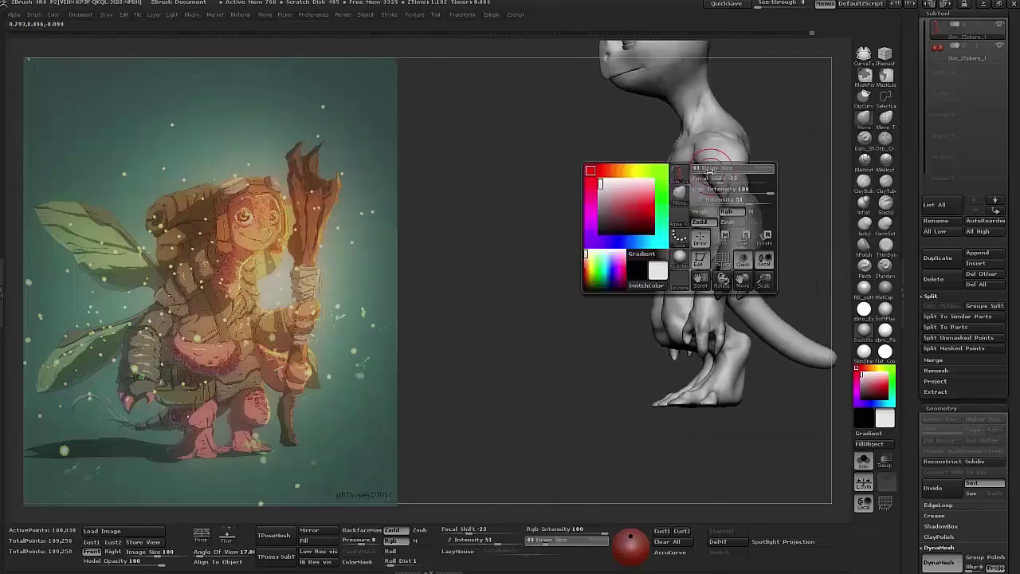
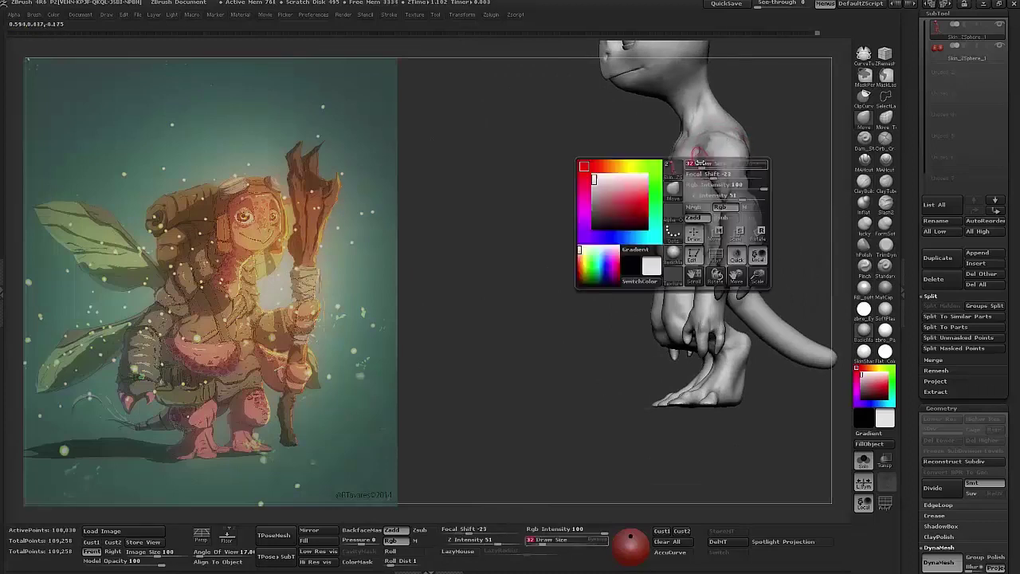
mouse_move(781, 157)
left_mouse_down()
mouse_move(691, 151)
mouse_move(717, 191)
mouse_move(692, 152)
mouse_move(705, 163)
mouse_move(722, 155)
mouse_move(649, 271)
left_mouse_up()
key("space")
left_click_drag(649, 270, 618, 315)
mouse_move(718, 232)
left_mouse_down()
mouse_move(776, 173)
mouse_move(610, 246)
mouse_move(712, 246)
mouse_move(593, 213)
mouse_move(466, 224)
left_mouse_up()
mouse_move(695, 248)
left_mouse_down()
mouse_move(706, 221)
mouse_move(672, 277)
left_mouse_up()
mouse_move(726, 231)
left_mouse_down()
mouse_move(694, 268)
mouse_move(677, 260)
left_mouse_up()
left_click_drag(738, 236, 821, 142)
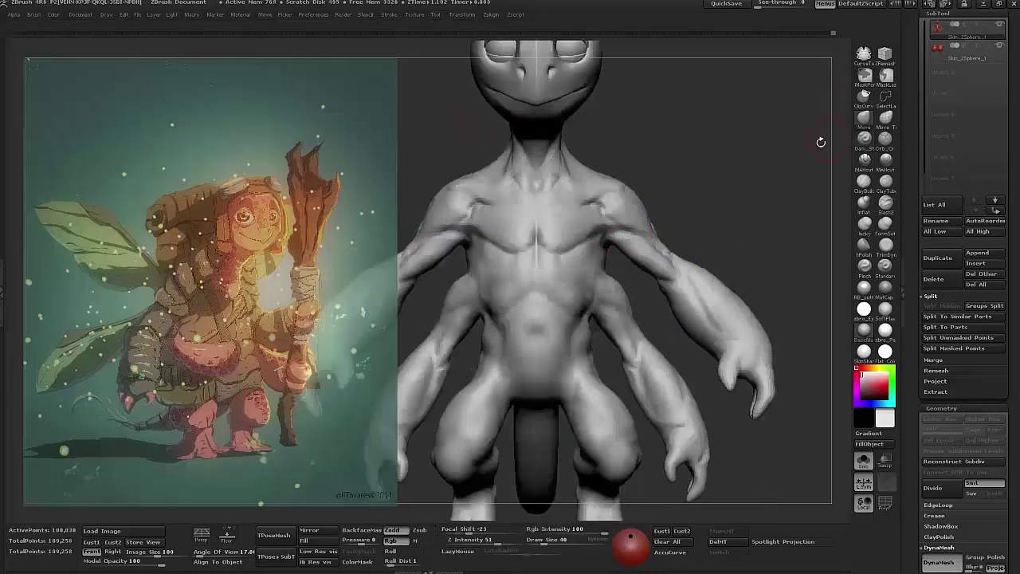
- Refine the upper-arm contours and reshape the thumb of the lower hand with the Move brush
mouse_move(752, 237)
left_mouse_down()
mouse_move(769, 178)
mouse_move(582, 227)
left_mouse_up()
mouse_move(624, 289)
left_mouse_down()
mouse_move(757, 239)
mouse_move(638, 263)
mouse_move(772, 373)
mouse_move(661, 342)
mouse_move(651, 303)
mouse_move(685, 207)
left_mouse_up()
left_click(864, 116)
left_click_drag(686, 263, 576, 239)
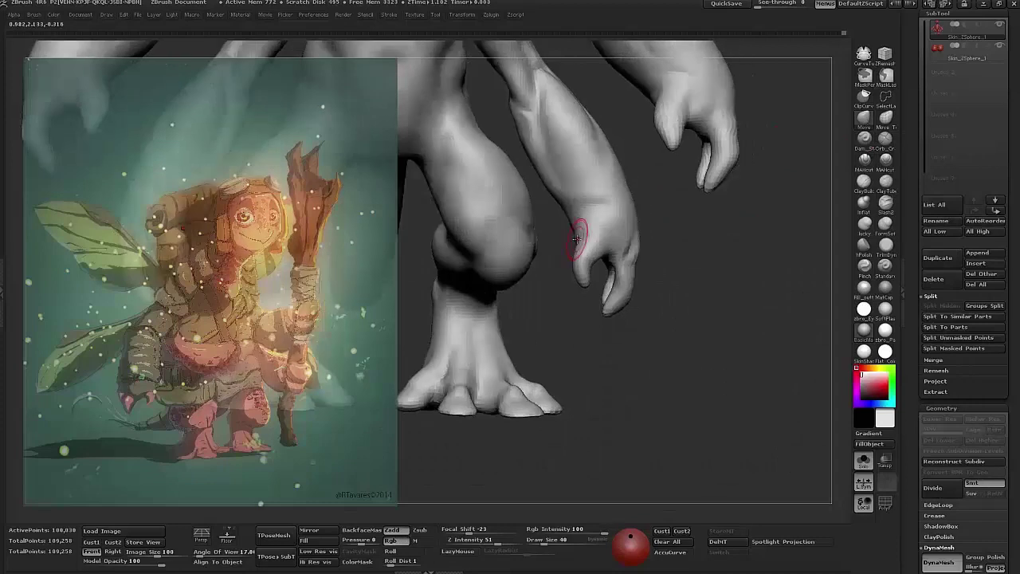
left_click_drag(617, 267, 583, 275)
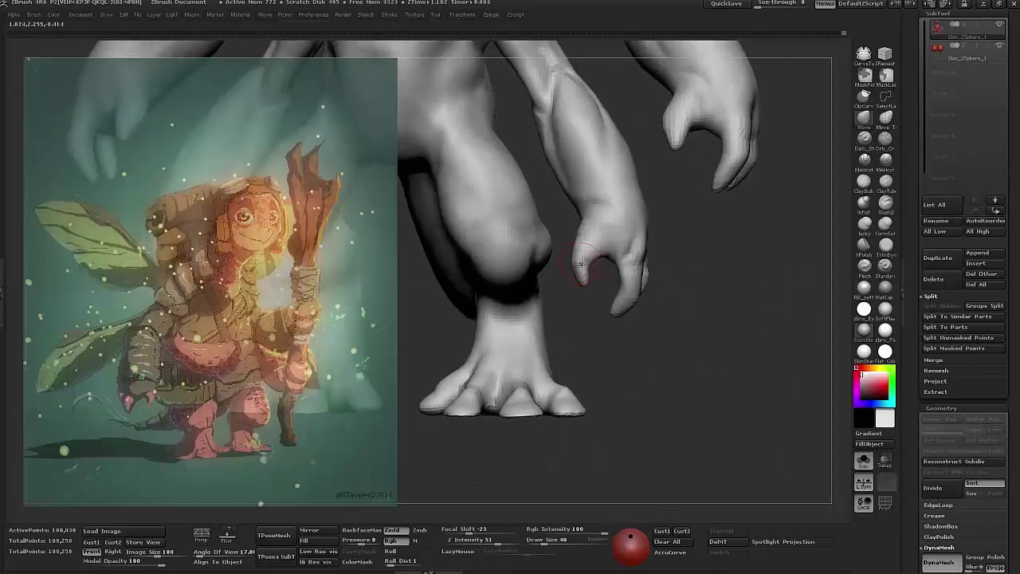
- Carve creases into the hands and fingers with Dam_Standard
mouse_move(595, 341)
left_mouse_down()
mouse_move(604, 228)
mouse_move(608, 248)
mouse_move(734, 205)
mouse_move(621, 263)
mouse_move(833, 136)
left_mouse_up()
left_click(872, 139)
mouse_move(765, 192)
left_mouse_down()
mouse_move(665, 205)
mouse_move(604, 257)
left_mouse_up()
left_click_drag(724, 201, 775, 212)
- Reshape the fingers and thumbs of the hands with the Move brush
key("b")
key("m")
key("v")
left_click_drag(741, 159, 613, 207)
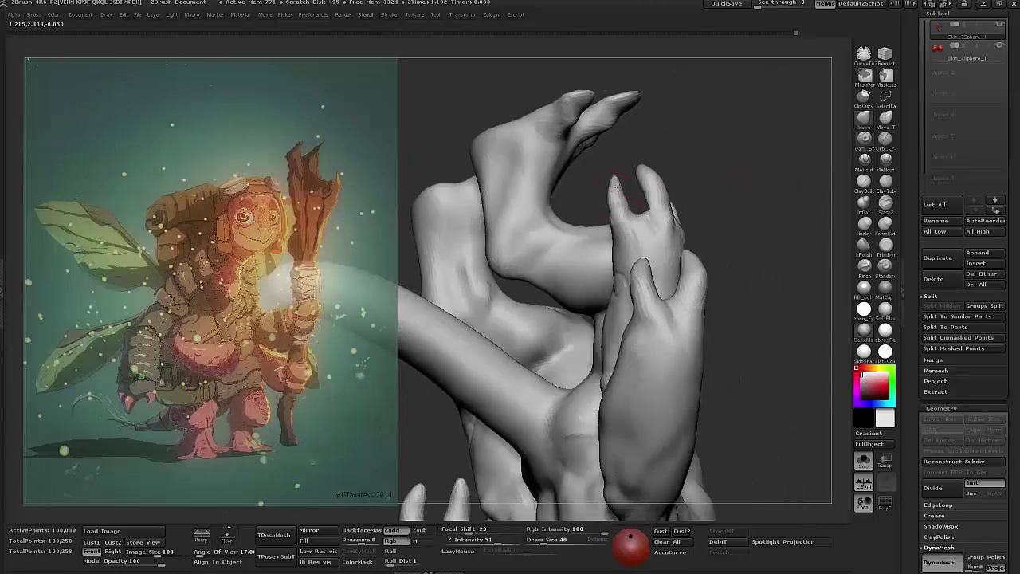
left_click_drag(705, 153, 672, 177)
- Isolate the inner toe of the foot with a mask and reposition it with Transpose
mouse_move(758, 143)
left_mouse_down()
mouse_move(599, 71)
mouse_move(726, 255)
mouse_move(507, 239)
left_mouse_up()
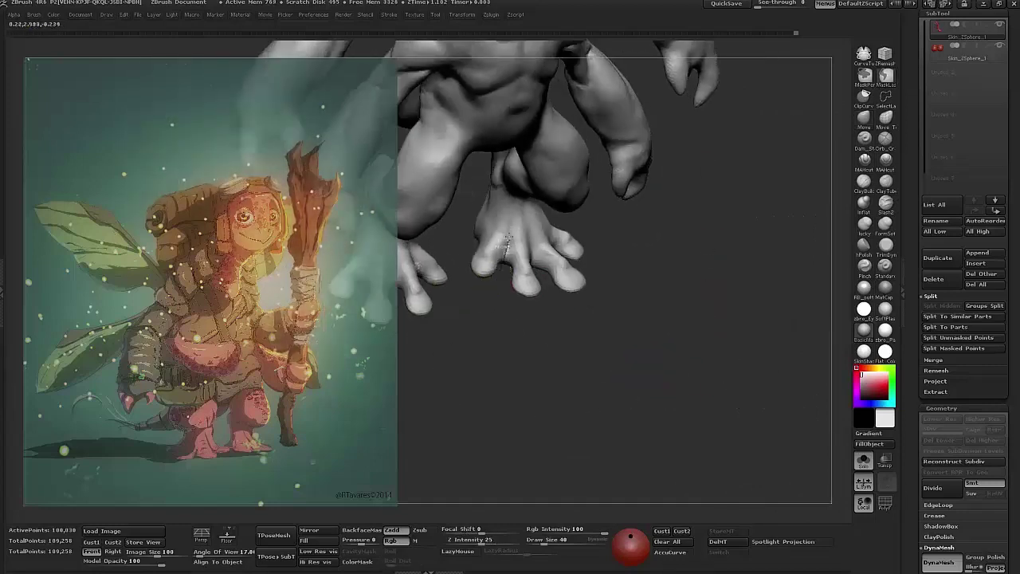
mouse_move(556, 344)
left_mouse_down()
mouse_move(527, 292)
mouse_move(678, 391)
left_mouse_up()
left_click_drag(626, 153, 611, 240)
left_click_drag(479, 324, 479, 325)
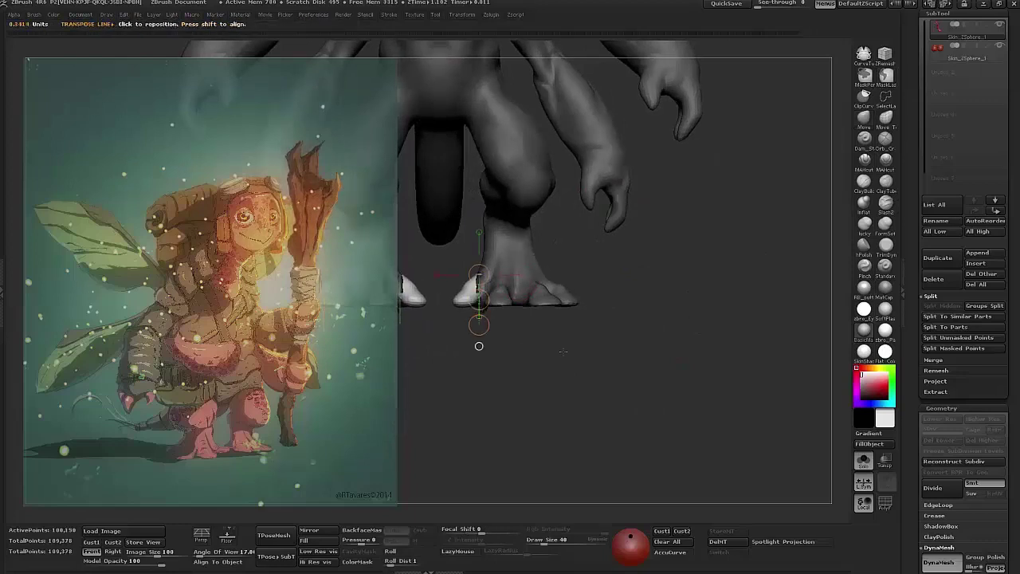
mouse_move(479, 364)
left_mouse_down()
mouse_move(463, 377)
mouse_move(458, 317)
mouse_move(681, 171)
mouse_move(530, 284)
mouse_move(482, 267)
mouse_move(482, 248)
mouse_move(529, 353)
mouse_move(506, 321)
mouse_move(541, 230)
mouse_move(489, 232)
mouse_move(376, 264)
mouse_move(565, 429)
mouse_move(672, 378)
mouse_move(622, 430)
mouse_move(588, 407)
mouse_move(539, 335)
mouse_move(626, 364)
left_mouse_up()
key("q")
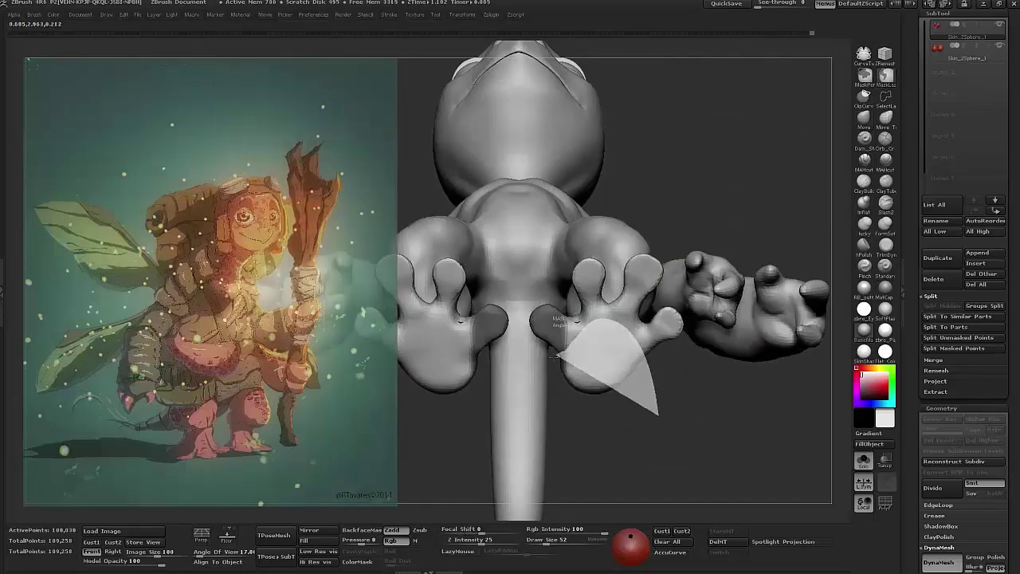
left_click_drag(565, 307, 626, 401)
key("w")
mouse_move(542, 402)
left_mouse_down("ctrl")
mouse_move(542, 471)
mouse_move(558, 383)
mouse_move(626, 268)
left_mouse_up("ctrl")
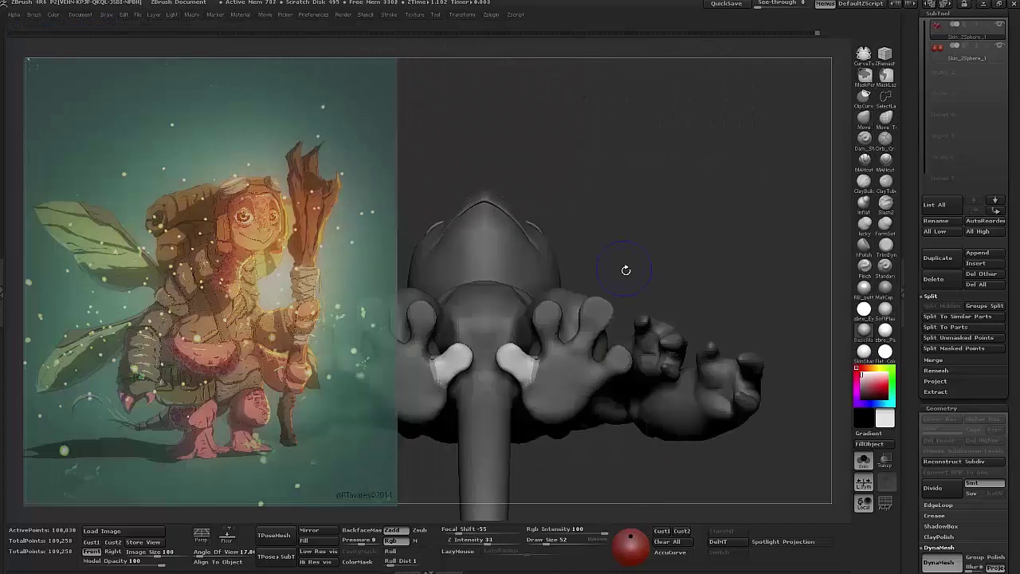
left_click_drag(504, 349, 512, 364)
left_click_drag(658, 271, 664, 430)
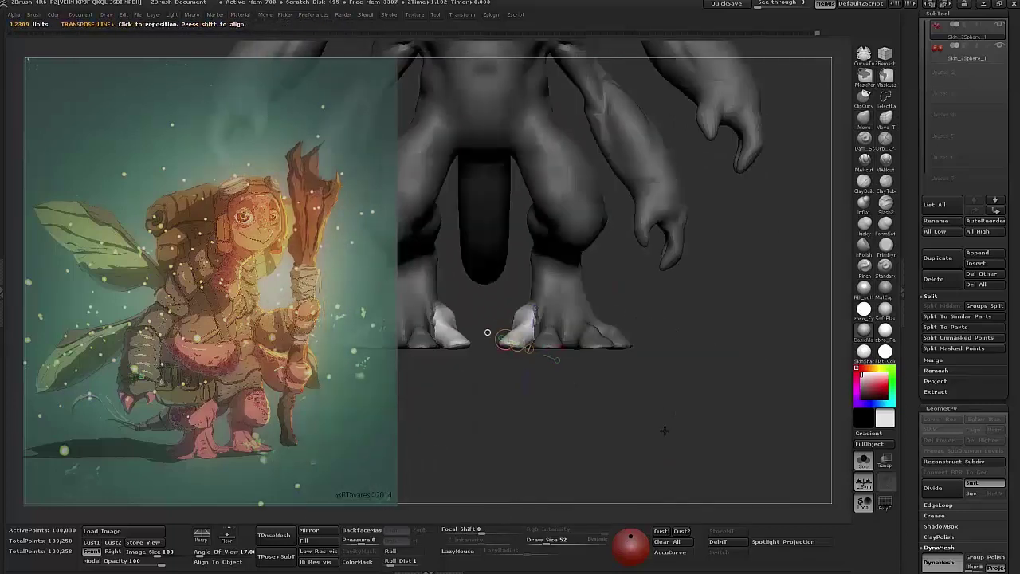
mouse_move(532, 386)
left_mouse_down()
mouse_move(630, 365)
mouse_move(573, 298)
left_mouse_up()
- Build up the soles, toe pads and heels on the underside of the feet with the ClayBuildup brush
left_click(864, 181)
mouse_move(631, 406)
left_mouse_down()
mouse_move(618, 448)
mouse_move(577, 288)
mouse_move(507, 374)
left_mouse_up()
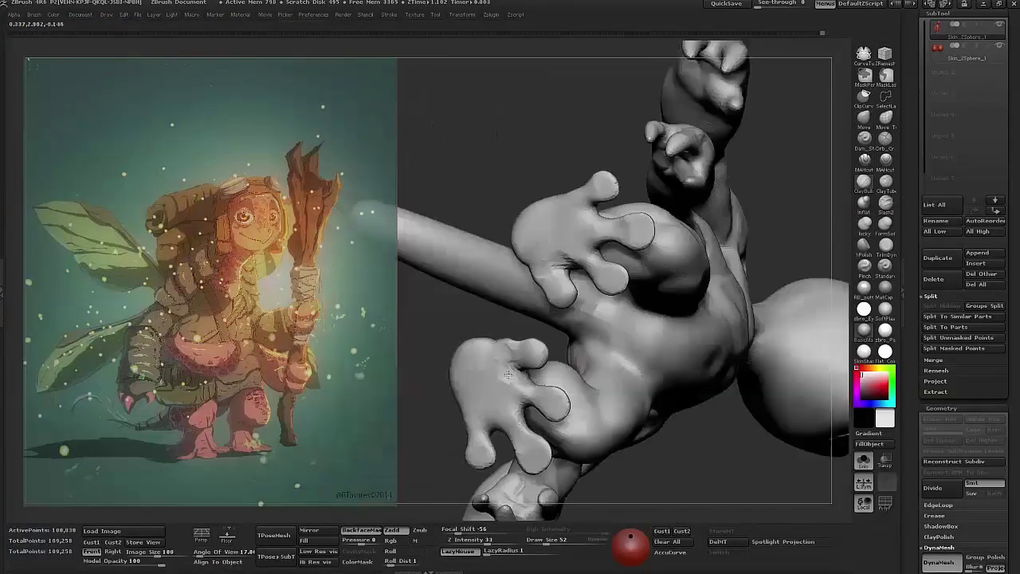
left_click_drag(434, 425, 489, 386)
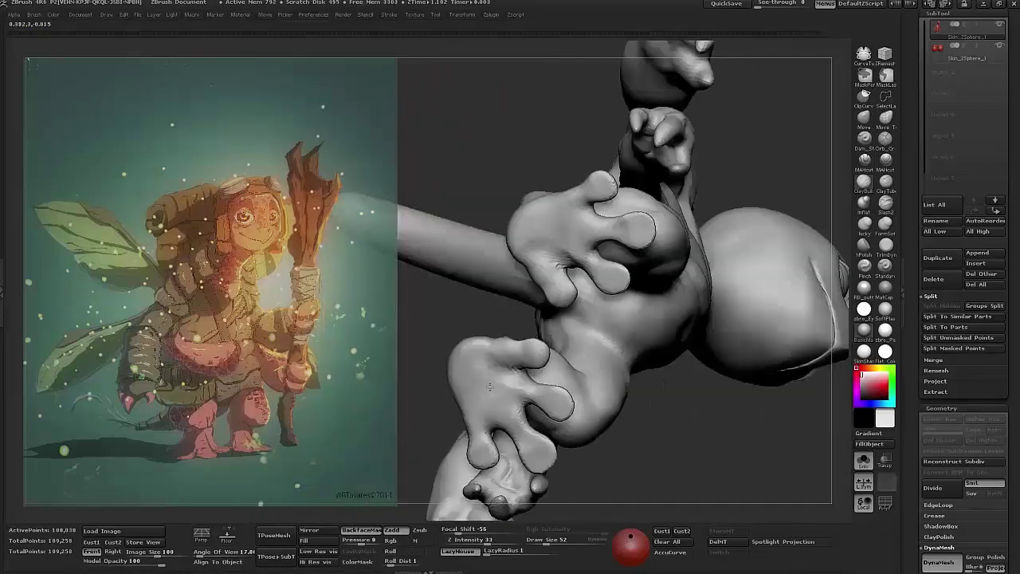
left_click_drag(528, 434, 515, 396)
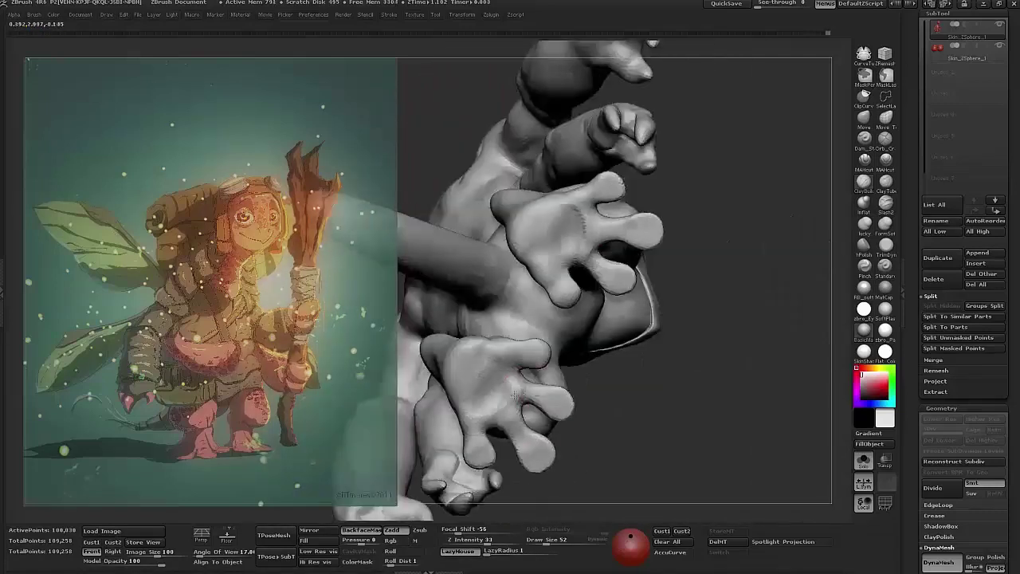
mouse_move(637, 441)
left_mouse_down()
mouse_move(597, 366)
mouse_move(612, 303)
left_mouse_up()
mouse_move(545, 382)
left_mouse_down()
mouse_move(588, 383)
mouse_move(518, 344)
left_mouse_up()
mouse_move(613, 482)
left_mouse_down()
mouse_move(656, 471)
mouse_move(536, 310)
mouse_move(683, 417)
mouse_move(478, 417)
mouse_move(476, 253)
mouse_move(560, 417)
mouse_move(574, 383)
mouse_move(560, 446)
mouse_move(496, 317)
mouse_move(478, 239)
mouse_move(478, 251)
left_mouse_up()
left_click_drag(466, 330, 522, 302)
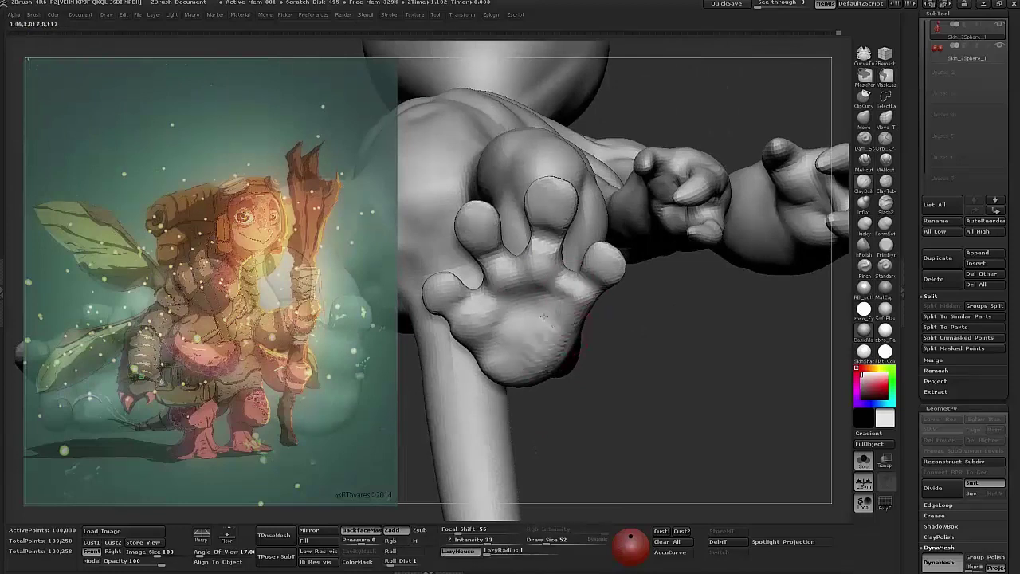
mouse_move(456, 323)
left_mouse_down()
mouse_move(706, 318)
mouse_move(696, 371)
mouse_move(581, 326)
mouse_move(550, 346)
mouse_move(576, 337)
mouse_move(626, 417)
mouse_move(720, 303)
mouse_move(580, 353)
mouse_move(643, 451)
mouse_move(671, 444)
mouse_move(701, 284)
left_mouse_up()
- Reshape the heel and outer contour of the foot with the Move brush
left_click(860, 118)
left_click_drag(734, 199, 478, 375, "alt")
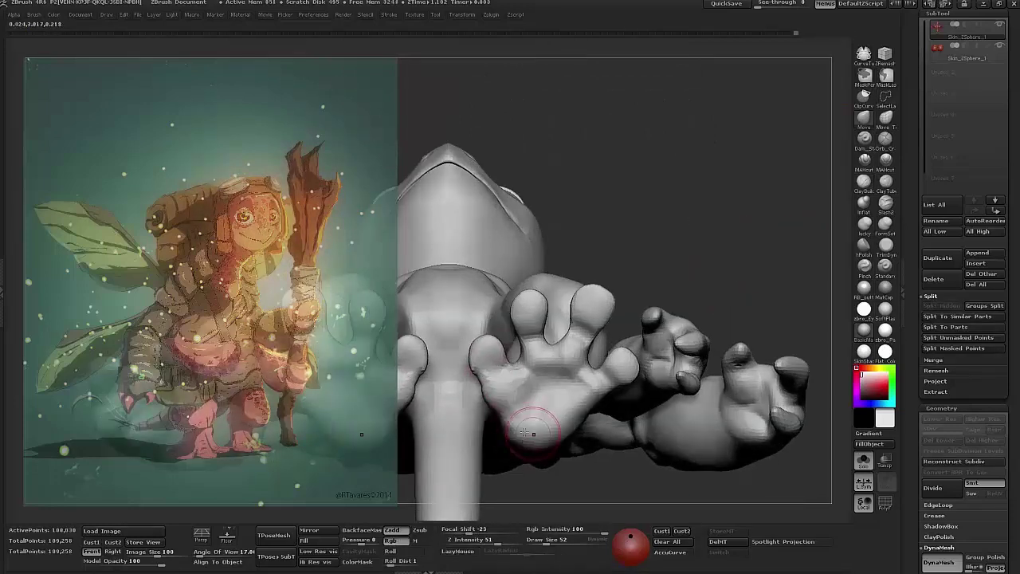
mouse_move(522, 376)
left_mouse_down()
mouse_move(510, 399)
mouse_move(478, 414)
mouse_move(485, 358)
mouse_move(496, 454)
mouse_move(535, 358)
mouse_move(640, 241)
mouse_move(557, 305)
left_mouse_up()
left_click_drag(598, 385, 464, 392)
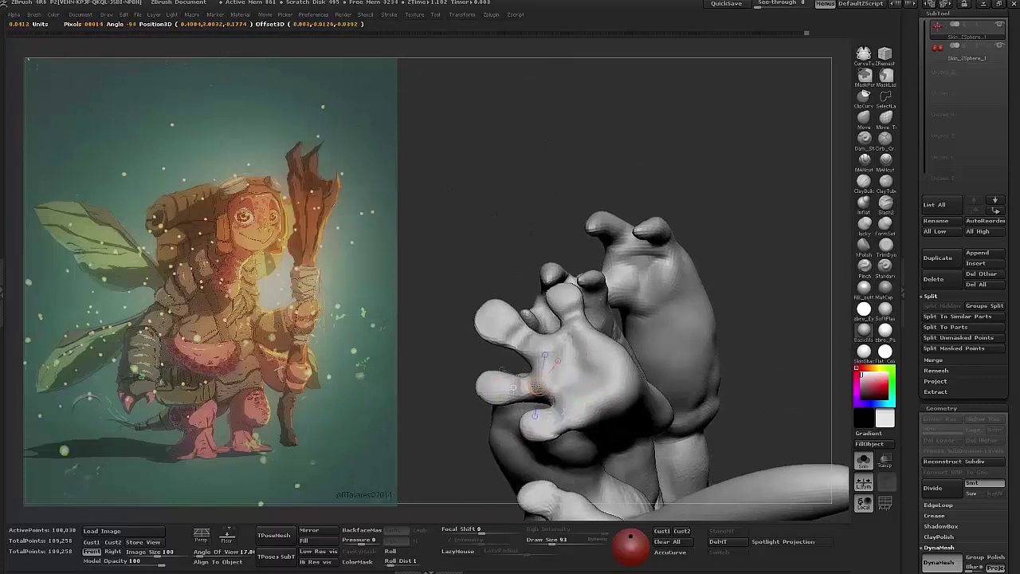
- Adjust the placement of a middle toe with Transpose
left_click_drag(536, 384, 482, 384, "ctrl")
mouse_move(701, 335)
left_mouse_down()
mouse_move(750, 324)
mouse_move(686, 311)
mouse_move(638, 274)
mouse_move(581, 422)
left_mouse_up()
key("q")
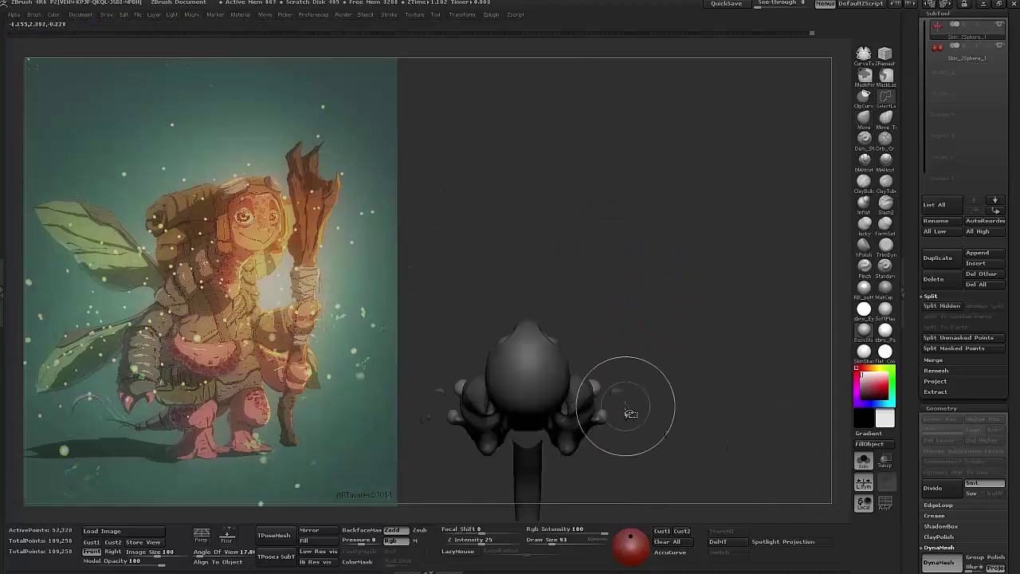
- Hide everything except the feet and tail section, and reshape the toes with the Move brush
mouse_move(638, 422)
left_mouse_down()
mouse_move(682, 352)
mouse_move(661, 387)
mouse_move(688, 253)
mouse_move(629, 363)
mouse_move(558, 358)
mouse_move(530, 341)
left_mouse_up()
mouse_move(656, 364)
left_mouse_down()
mouse_move(547, 351)
mouse_move(446, 438)
mouse_move(611, 309)
mouse_move(630, 332)
mouse_move(677, 345)
mouse_move(566, 338)
mouse_move(558, 351)
left_mouse_up()
key("space")
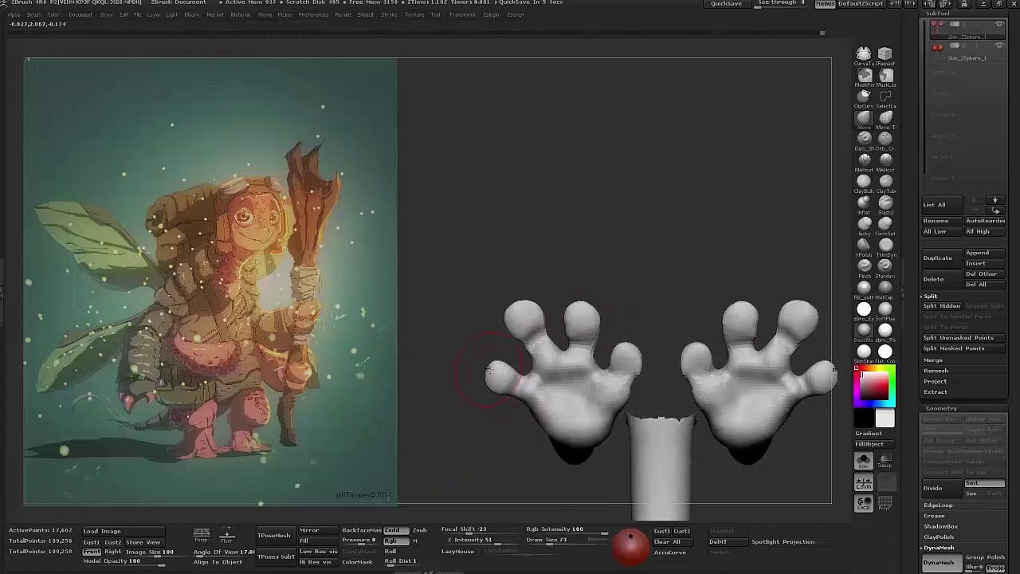
left_click(649, 342, "ctrl")
left_click_drag(620, 375, 725, 333)
left_click_drag(605, 387, 620, 298)
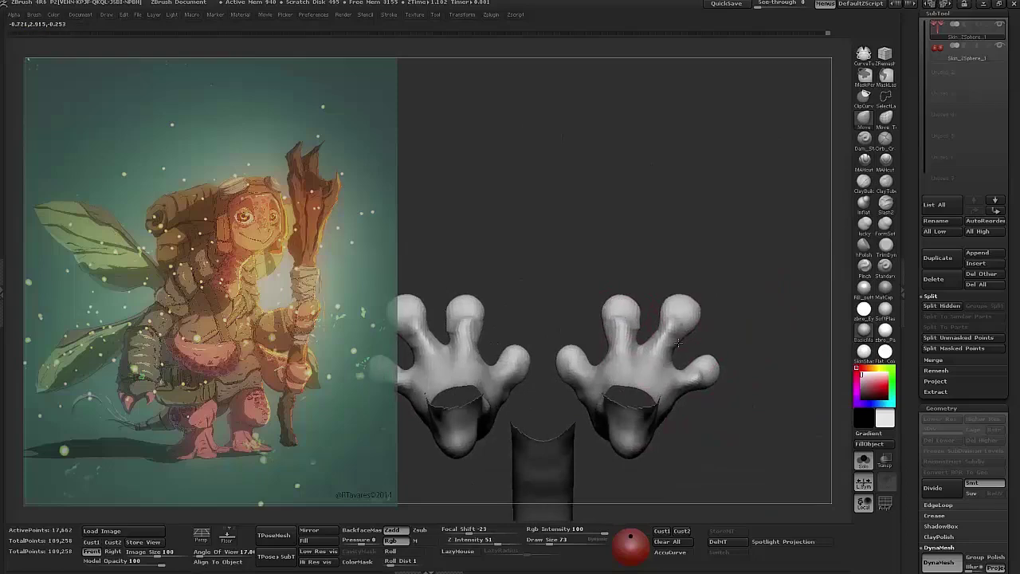
- Refine the shape and spacing of the toes from above with the Move brush, varying its draw size
left_click_drag(695, 323, 675, 308, "alt")
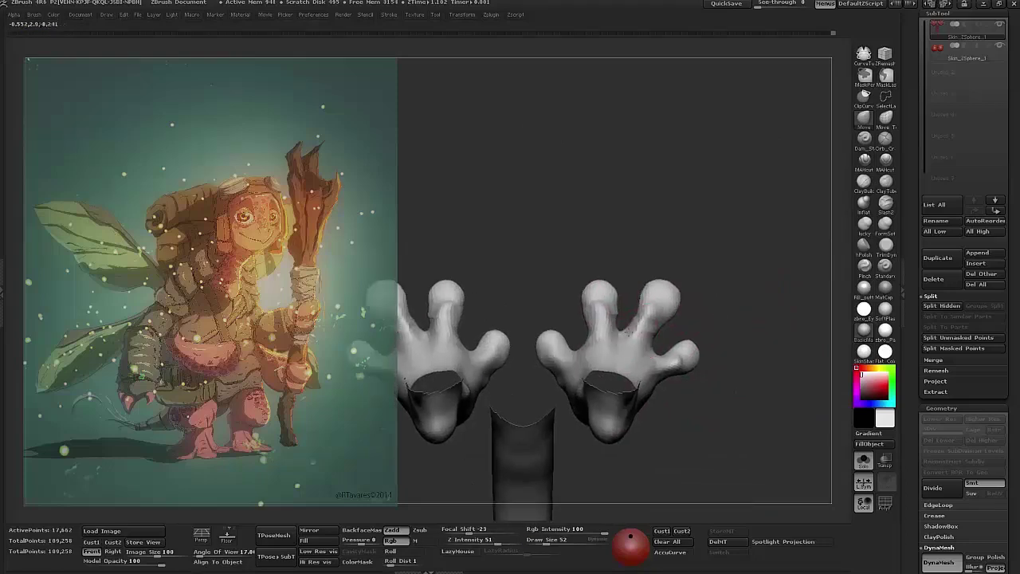
left_click_drag(709, 342, 734, 320)
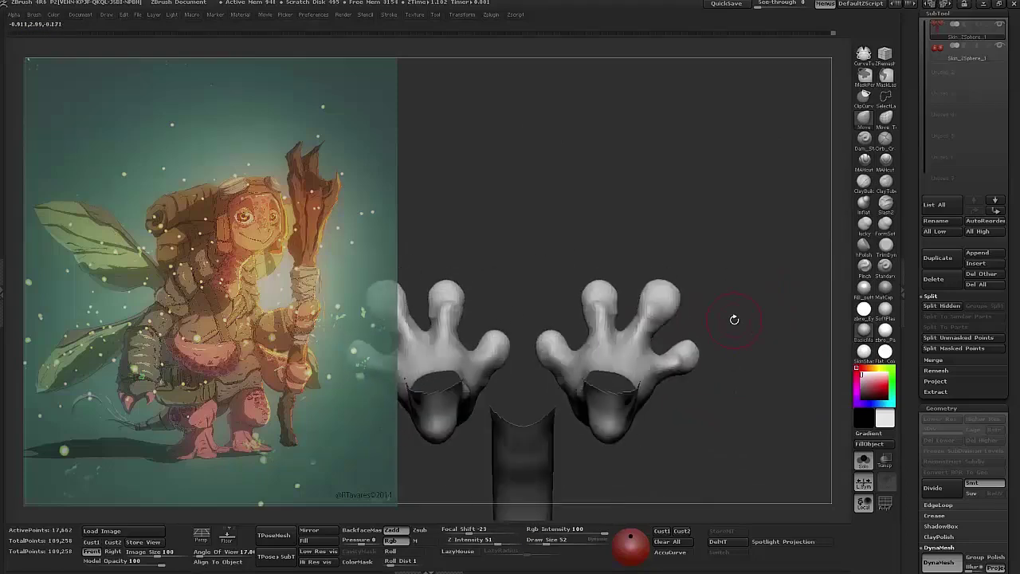
mouse_move(671, 334)
left_mouse_down("alt")
mouse_move(709, 228)
mouse_move(686, 229)
left_mouse_up("alt")
key("space")
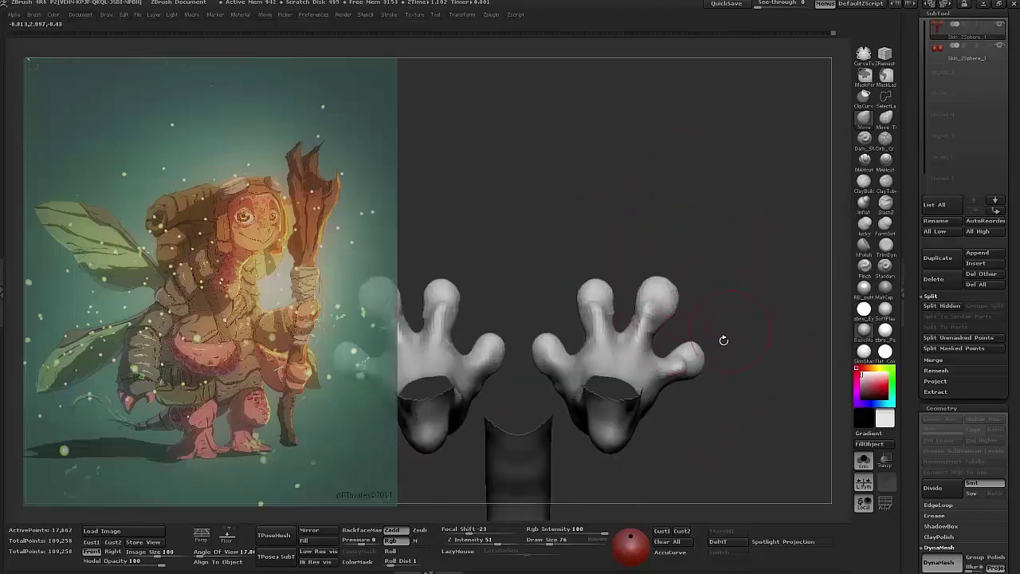
left_click_drag(723, 340, 657, 332)
- Unhide the whole body and reshape the back of the knee and lower leg with the Move brush
left_click(701, 400, "ctrl+shift")
mouse_move(471, 215)
left_mouse_down()
mouse_move(708, 275)
mouse_move(676, 270)
mouse_move(669, 244)
mouse_move(492, 216)
mouse_move(578, 378)
mouse_move(710, 380)
mouse_move(540, 352)
left_mouse_up()
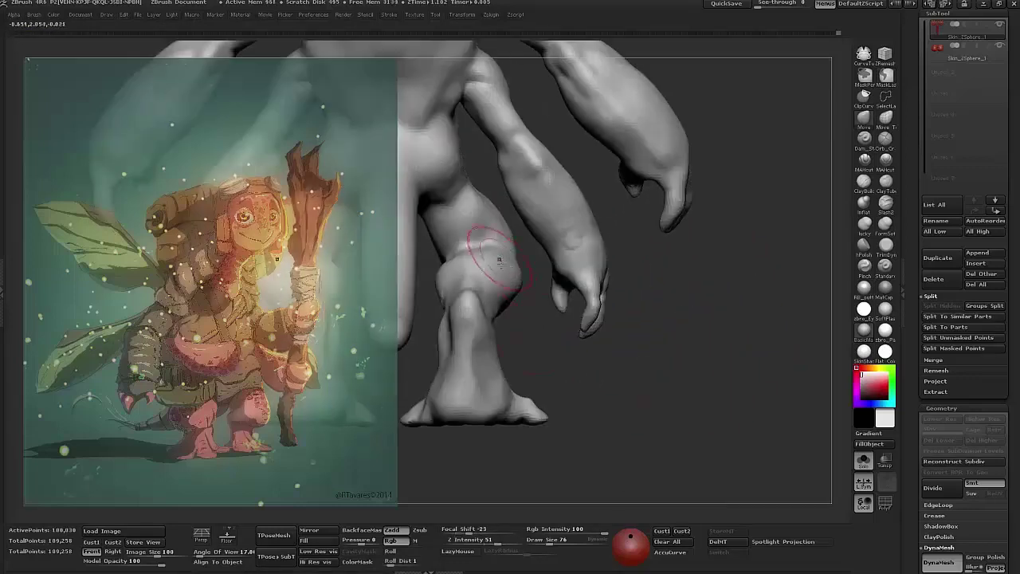
left_click_drag(499, 260, 479, 284)
mouse_move(476, 334)
left_mouse_down("alt")
mouse_move(558, 375)
mouse_move(686, 375)
mouse_move(697, 314)
mouse_move(723, 273)
mouse_move(723, 343)
mouse_move(612, 179)
mouse_move(570, 264)
mouse_move(689, 272)
mouse_move(694, 247)
left_mouse_up("alt")
- Carve the mouth corners with Dam_Standard and smooth the surrounding cheek and jaw
key("f")
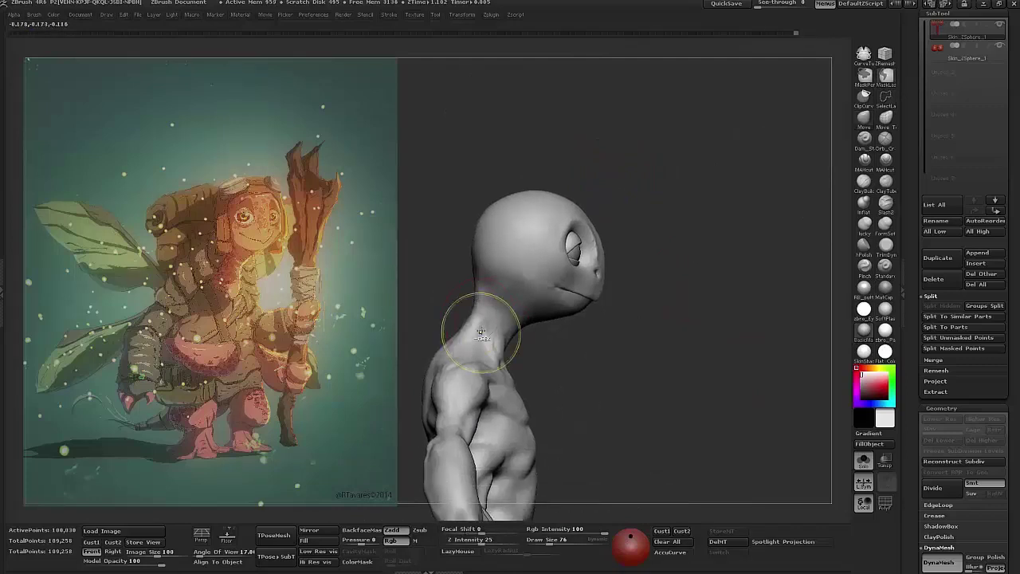
left_click_drag(550, 372, 615, 224)
mouse_move(747, 243)
left_mouse_down()
mouse_move(619, 178)
mouse_move(814, 262)
mouse_move(644, 278)
mouse_move(747, 228)
left_mouse_up()
key("space")
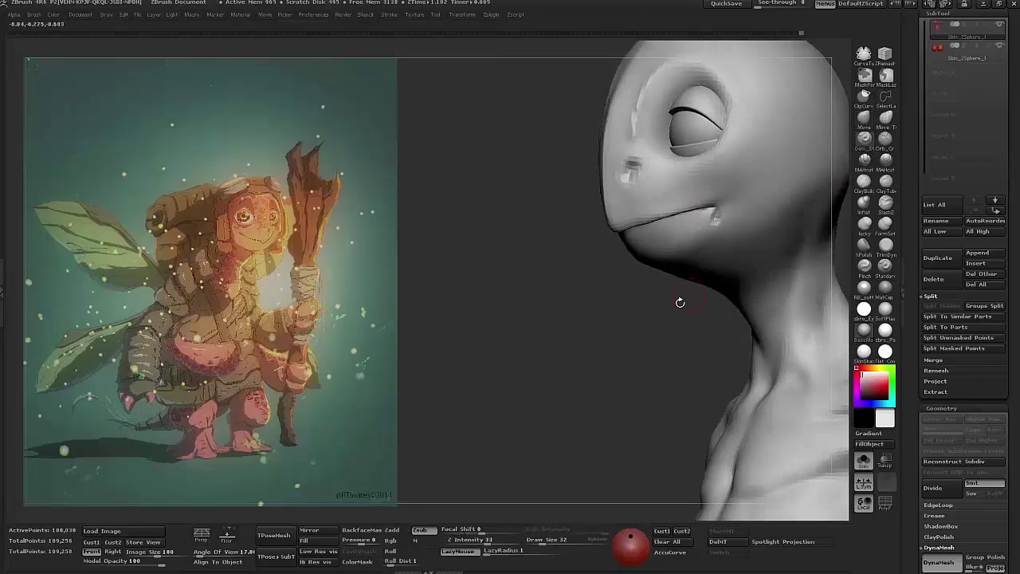
left_click_drag(680, 302, 727, 291)
mouse_move(812, 181)
left_mouse_down()
mouse_move(765, 199)
mouse_move(741, 239)
mouse_move(679, 282)
mouse_move(684, 243)
mouse_move(608, 323)
left_mouse_up()
mouse_move(673, 338)
left_mouse_down()
mouse_move(605, 286)
mouse_move(679, 289)
mouse_move(606, 351)
mouse_move(550, 422)
mouse_move(742, 311)
mouse_move(516, 304)
mouse_move(661, 342)
mouse_move(765, 335)
left_mouse_up()
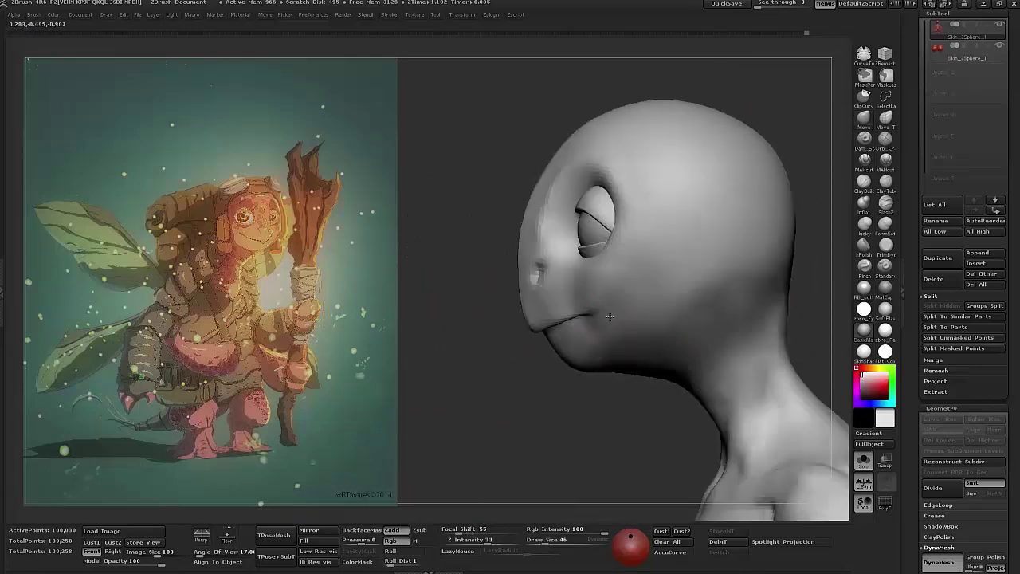
left_click(865, 159)
- Mask off the body so only the head is free, and adjust the head with Transpose
mouse_move(797, 199)
left_mouse_down()
mouse_move(514, 246)
mouse_move(446, 279)
mouse_move(542, 319)
mouse_move(462, 303)
mouse_move(510, 310)
mouse_move(605, 275)
mouse_move(581, 269)
mouse_move(758, 280)
mouse_move(565, 186)
left_mouse_up()
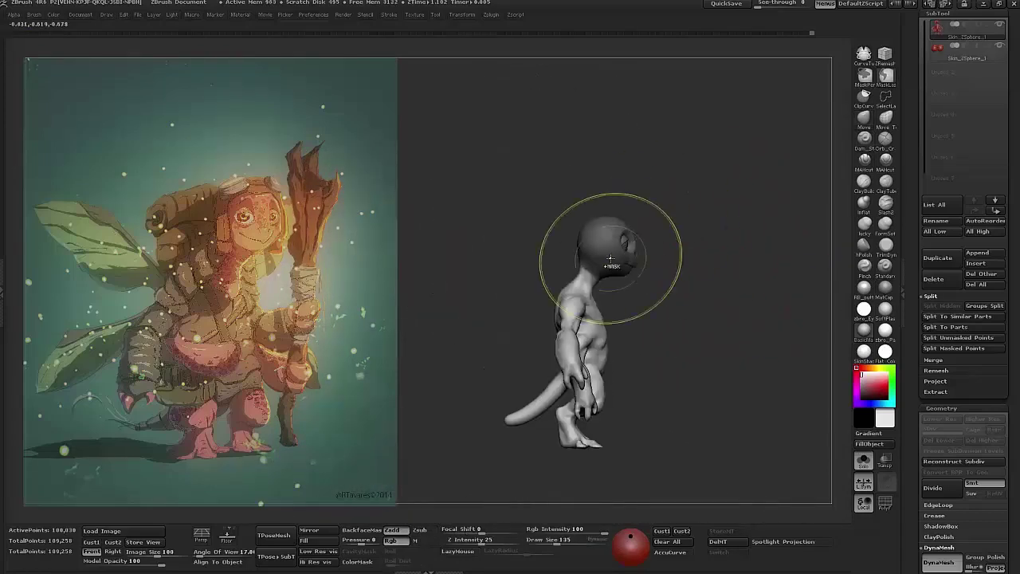
left_click_drag(611, 266, 732, 337)
key("w")
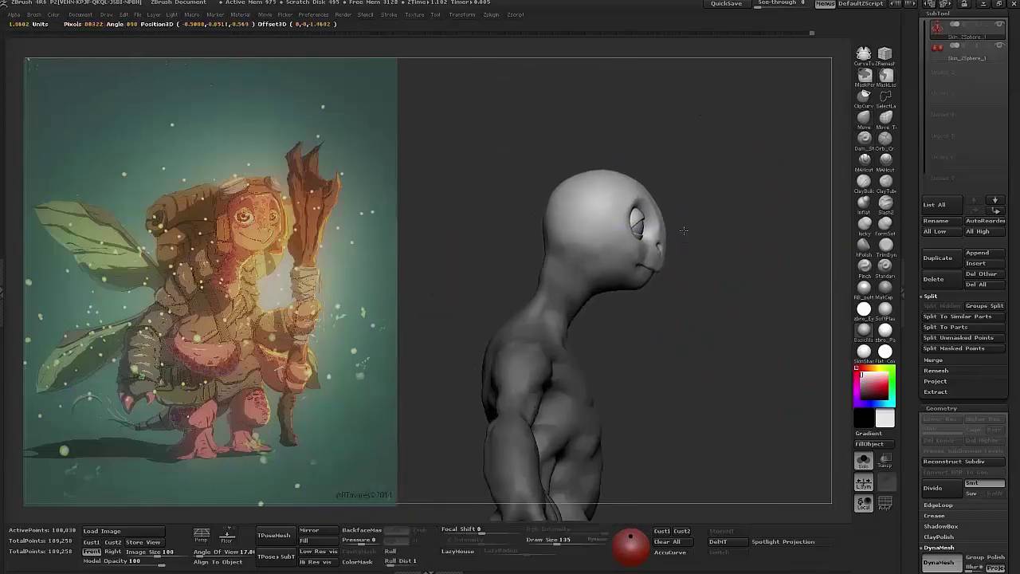
left_click_drag(643, 360, 768, 285)
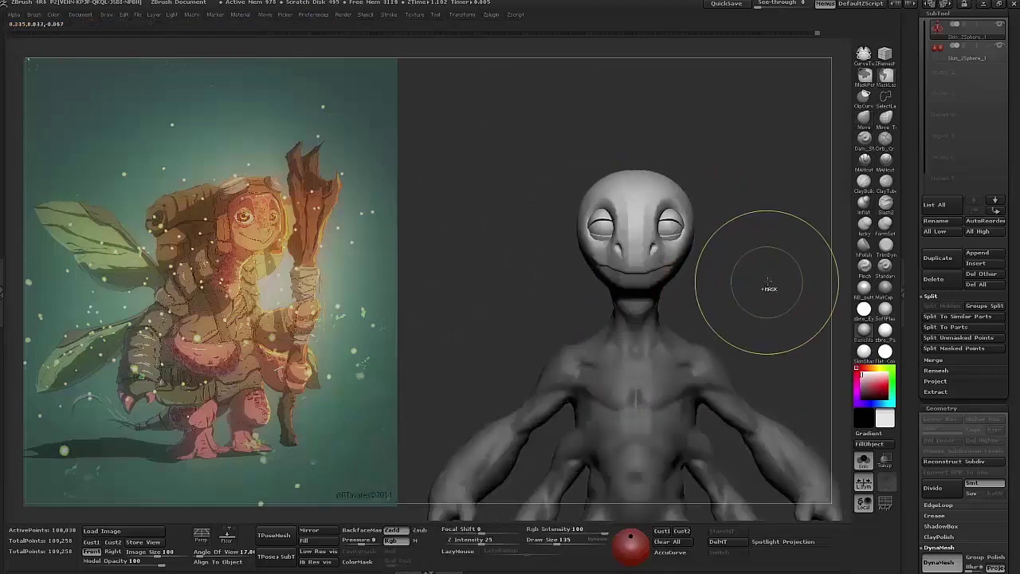
left_click_drag(678, 193, 781, 194)
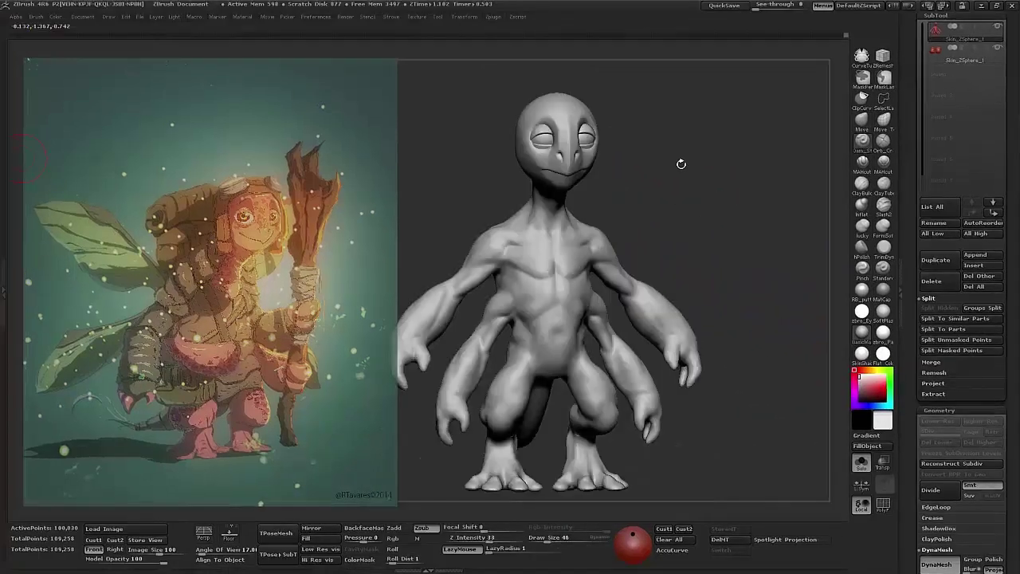
- Reshape the sides of the head and the eye area with the Move brush, reducing its draw size
key("space")
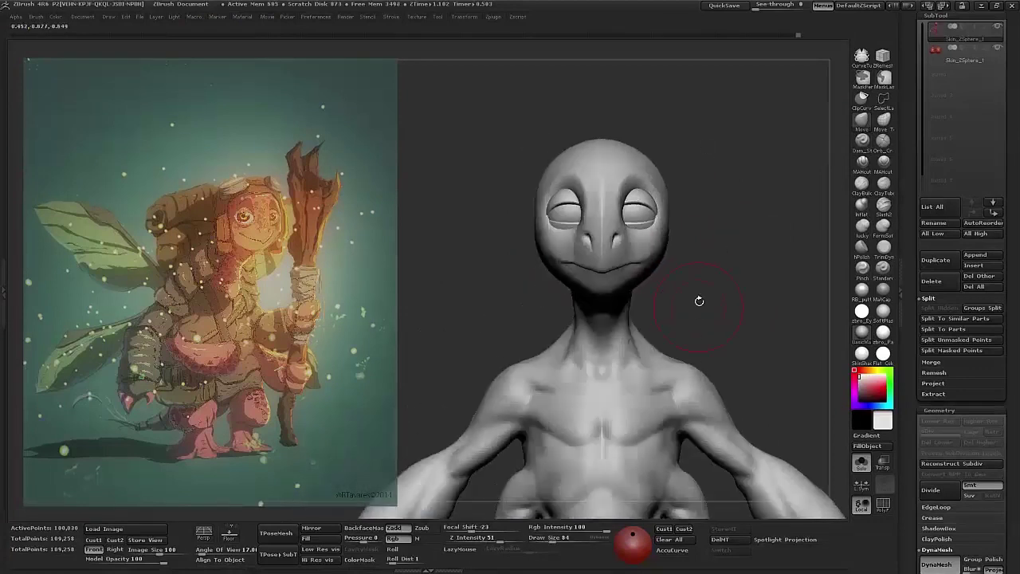
mouse_move(706, 296)
left_mouse_down()
mouse_move(659, 266)
mouse_move(763, 261)
left_mouse_up()
left_click_drag(611, 336, 668, 299)
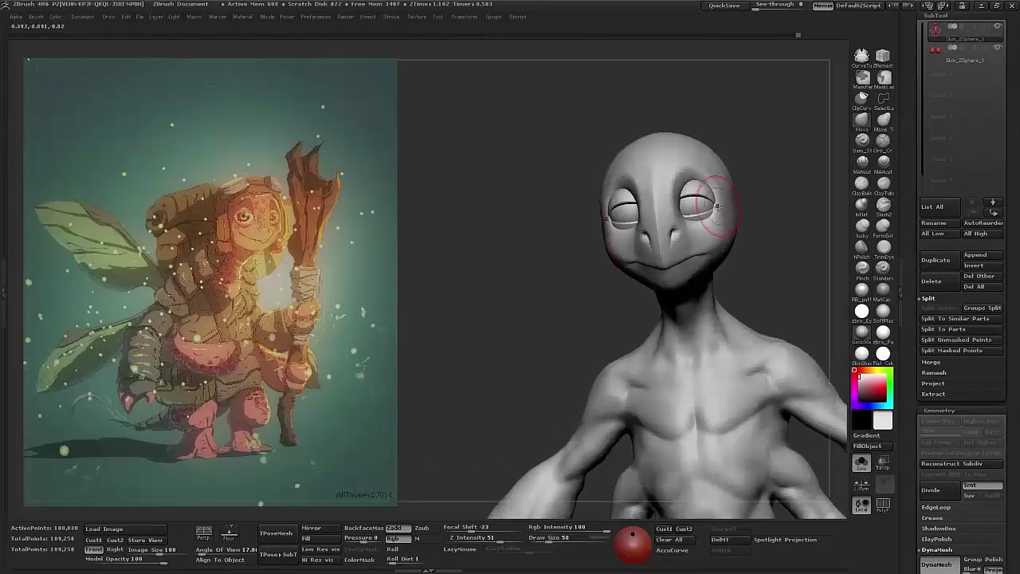
mouse_move(804, 172)
left_mouse_down()
mouse_move(772, 182)
mouse_move(797, 214)
mouse_move(779, 217)
left_mouse_up()
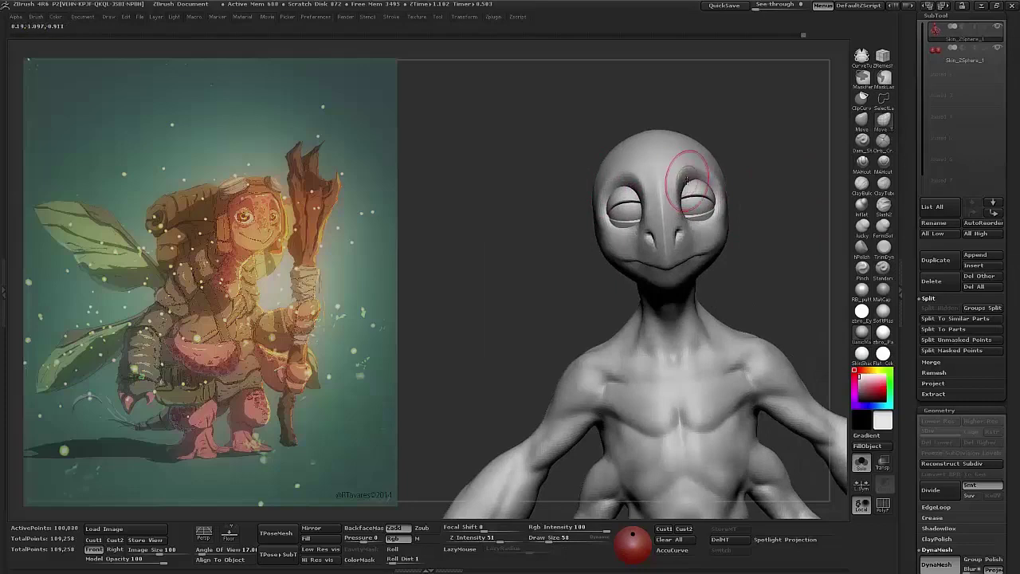
mouse_move(778, 217)
left_mouse_down()
mouse_move(797, 199)
mouse_move(777, 191)
mouse_move(773, 171)
mouse_move(797, 253)
left_mouse_up()
- Swell the arm muscles using the Inflate brush at Z Intensity 10
left_click(861, 211)
mouse_move(793, 199)
left_mouse_down()
mouse_move(781, 187)
mouse_move(797, 295)
mouse_move(789, 239)
mouse_move(720, 251)
mouse_move(674, 212)
mouse_move(672, 179)
left_mouse_up()
mouse_move(784, 140)
left_mouse_down()
mouse_move(614, 171)
mouse_move(678, 195)
mouse_move(721, 277)
left_mouse_up()
key("space")
left_click(726, 279)
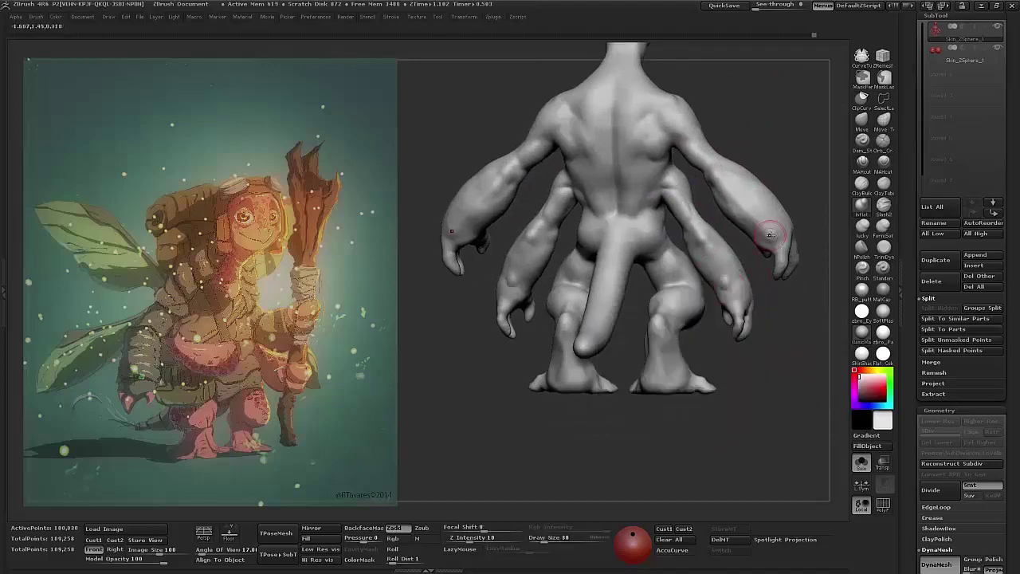
left_click_drag(813, 182, 662, 239)
- Sculpt the spine and back muscles with the Standard brush at a small draw size
key("b")
key("s")
key("t")
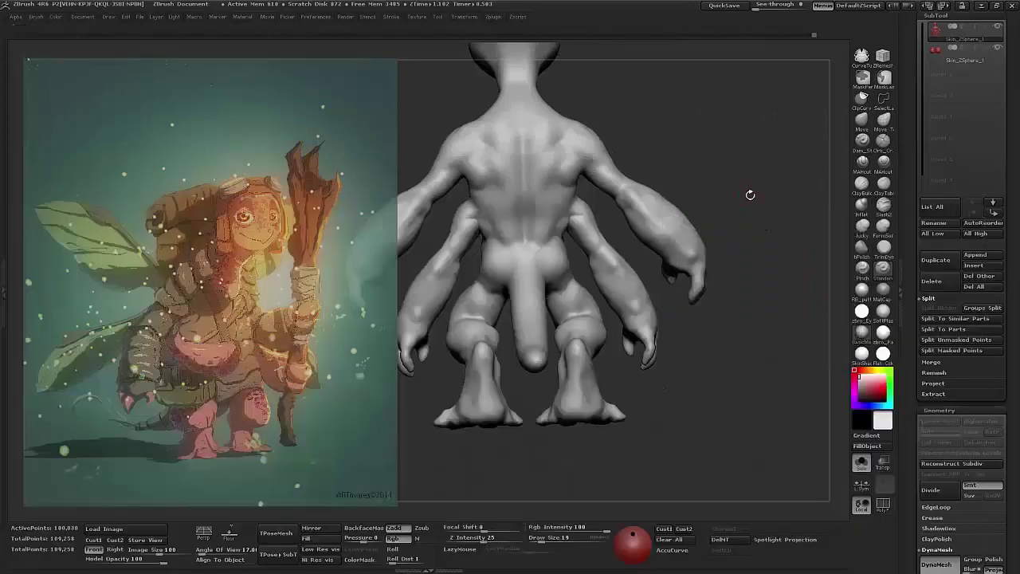
left_click_drag(694, 271, 744, 210)
key("space")
left_click_drag(797, 167, 829, 167)
key("space")
mouse_move(754, 235)
left_mouse_down()
mouse_move(518, 239)
mouse_move(549, 262)
mouse_move(596, 209)
left_mouse_up()
key("space")
- Refine the body forms from the back and side, adjusting the brush draw size between strokes
mouse_move(761, 203)
left_mouse_down()
mouse_move(783, 171)
mouse_move(779, 186)
mouse_move(621, 215)
mouse_move(581, 303)
left_mouse_up()
key("space")
mouse_move(606, 335)
left_mouse_down()
mouse_move(722, 316)
mouse_move(590, 287)
mouse_move(632, 285)
mouse_move(638, 271)
left_mouse_up()
key("space")
mouse_move(637, 271)
left_mouse_down()
mouse_move(606, 275)
mouse_move(663, 253)
mouse_move(638, 255)
mouse_move(635, 207)
mouse_move(654, 243)
left_mouse_up()
mouse_move(558, 320)
left_mouse_down()
mouse_move(775, 203)
mouse_move(702, 262)
mouse_move(661, 269)
left_mouse_up()
key("space")
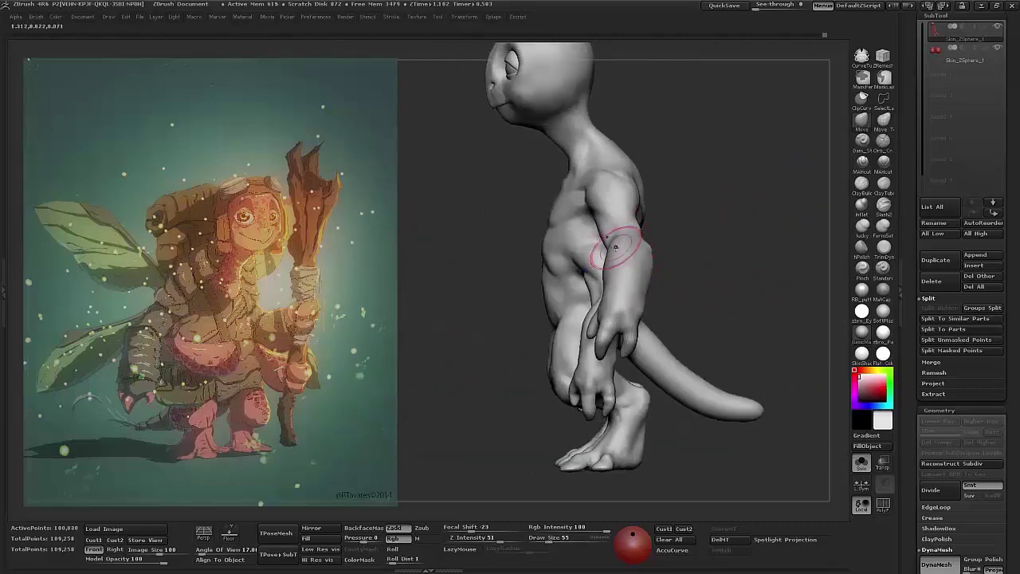
- Adjust the contours of the upper arm and legs with the Move brush at draw size 55
left_click_drag(616, 237, 722, 297, "shift")
left_click_drag(761, 351, 523, 399)
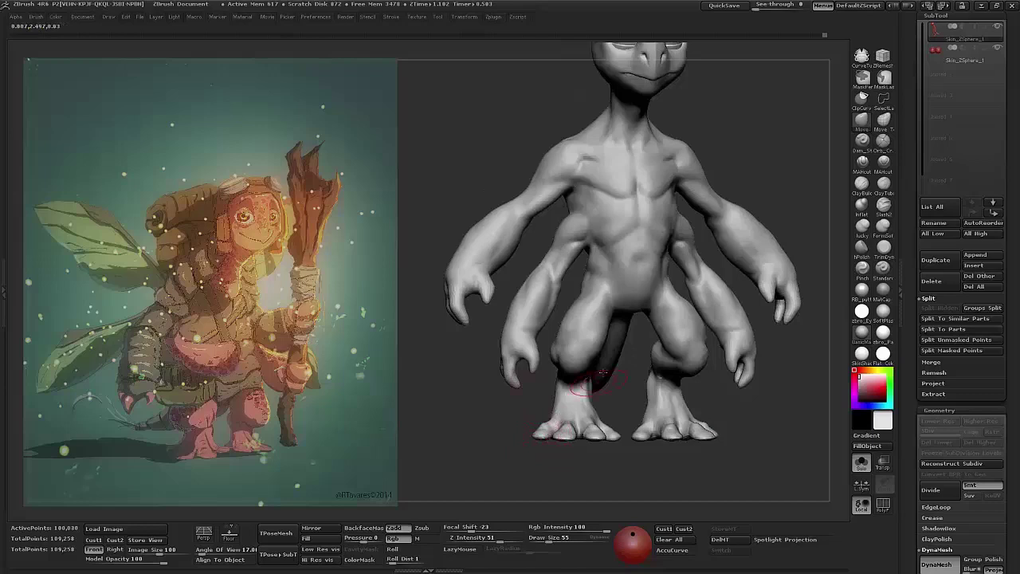
left_click_drag(682, 325, 678, 278)
mouse_move(643, 333)
left_mouse_down()
mouse_move(774, 178)
mouse_move(652, 327)
mouse_move(752, 444)
mouse_move(646, 260)
mouse_move(753, 355)
mouse_move(652, 251)
mouse_move(655, 219)
mouse_move(658, 247)
mouse_move(582, 337)
mouse_move(567, 373)
mouse_move(574, 392)
mouse_move(457, 403)
mouse_move(518, 383)
mouse_move(478, 343)
mouse_move(556, 311)
mouse_move(589, 359)
mouse_move(558, 334)
mouse_move(640, 249)
mouse_move(610, 302)
left_mouse_up()
- Add volume to the shoulder blades and shoulders with the Inflate brush at Z Intensity 10
key("space")
mouse_move(533, 352)
left_mouse_down()
mouse_move(678, 303)
mouse_move(637, 319)
mouse_move(595, 316)
mouse_move(700, 233)
mouse_move(755, 262)
mouse_move(717, 221)
mouse_move(576, 300)
mouse_move(637, 263)
mouse_move(717, 172)
mouse_move(665, 351)
mouse_move(556, 332)
left_mouse_up()
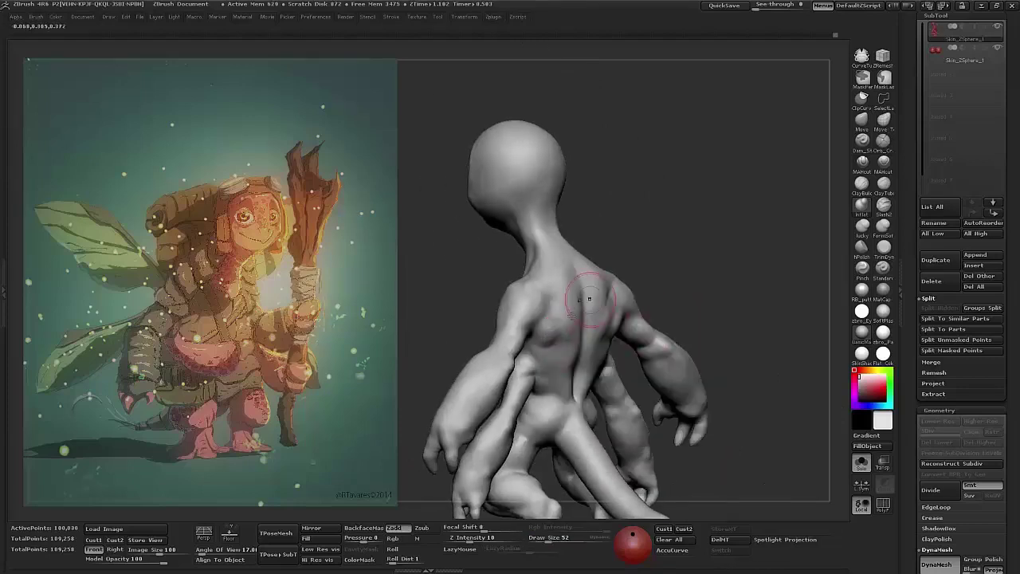
mouse_move(640, 217)
left_mouse_down()
mouse_move(641, 283)
mouse_move(685, 279)
mouse_move(519, 232)
mouse_move(608, 291)
mouse_move(649, 295)
mouse_move(603, 308)
mouse_move(595, 304)
mouse_move(655, 284)
mouse_move(649, 270)
left_mouse_up()
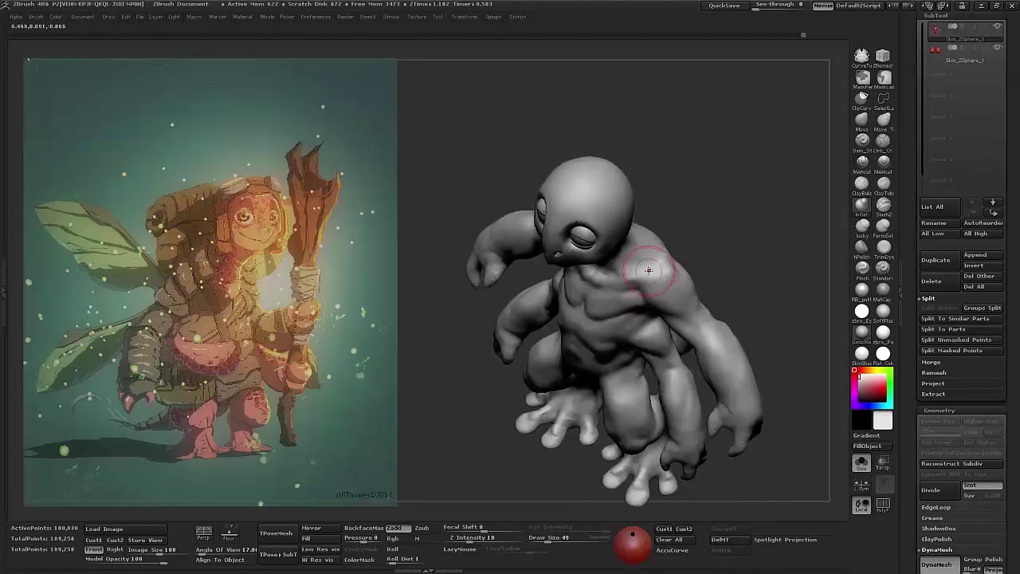
- Add volume around the hips and lower back with the Inflate brush at draw size 48
mouse_move(705, 226)
left_mouse_down()
mouse_move(702, 237)
mouse_move(613, 269)
mouse_move(645, 283)
mouse_move(627, 326)
mouse_move(580, 261)
mouse_move(622, 263)
mouse_move(779, 192)
mouse_move(570, 278)
left_mouse_up()
key("space")
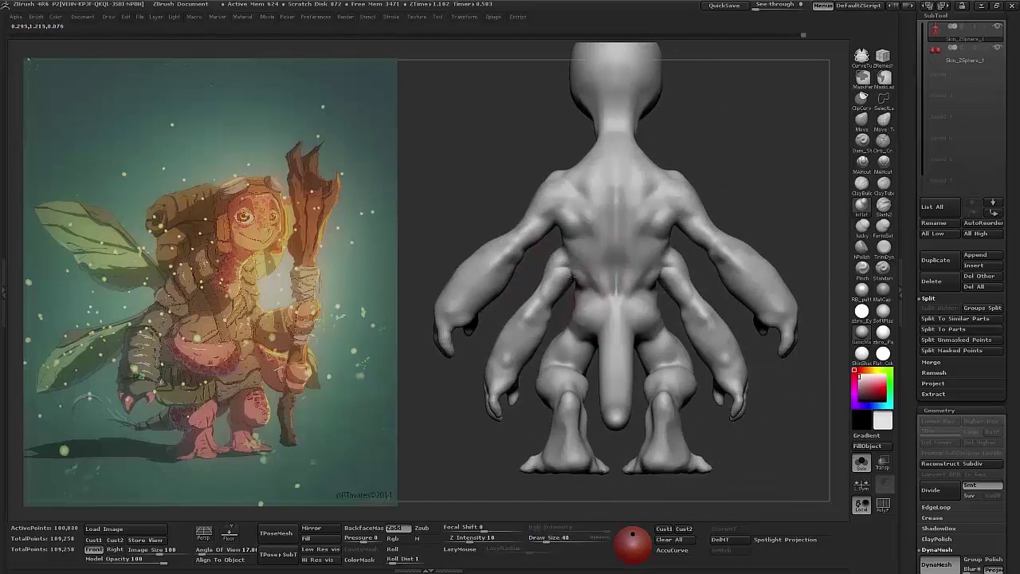
mouse_move(687, 229)
left_mouse_down()
mouse_move(773, 196)
mouse_move(753, 239)
mouse_move(758, 279)
mouse_move(789, 87)
left_mouse_up()
mouse_move(552, 317)
left_mouse_down()
mouse_move(571, 328)
mouse_move(569, 349)
mouse_move(586, 338)
mouse_move(617, 371)
mouse_move(559, 277)
left_mouse_up()
mouse_move(646, 173)
left_mouse_down()
mouse_move(659, 221)
mouse_move(505, 280)
left_mouse_up()
- Reshape the toes and soles of the feet with the Move brush at draw size 27
left_click(872, 150)
key("space")
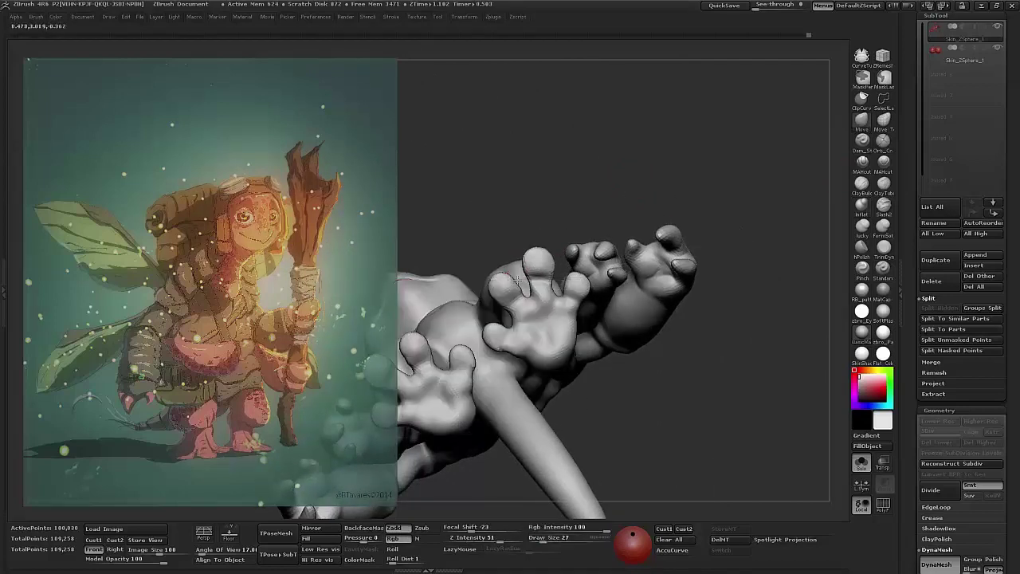
mouse_move(384, 424)
left_mouse_down()
mouse_move(709, 330)
mouse_move(509, 336)
mouse_move(535, 409)
mouse_move(512, 280)
mouse_move(510, 335)
mouse_move(528, 301)
mouse_move(605, 319)
left_mouse_up()
mouse_move(506, 310)
left_mouse_down()
mouse_move(526, 319)
mouse_move(596, 303)
mouse_move(538, 308)
mouse_move(541, 285)
left_mouse_up()
- Inflate the lower legs and ankles with the Inflate brush at Z Intensity 10 and draw size 52
key("space")
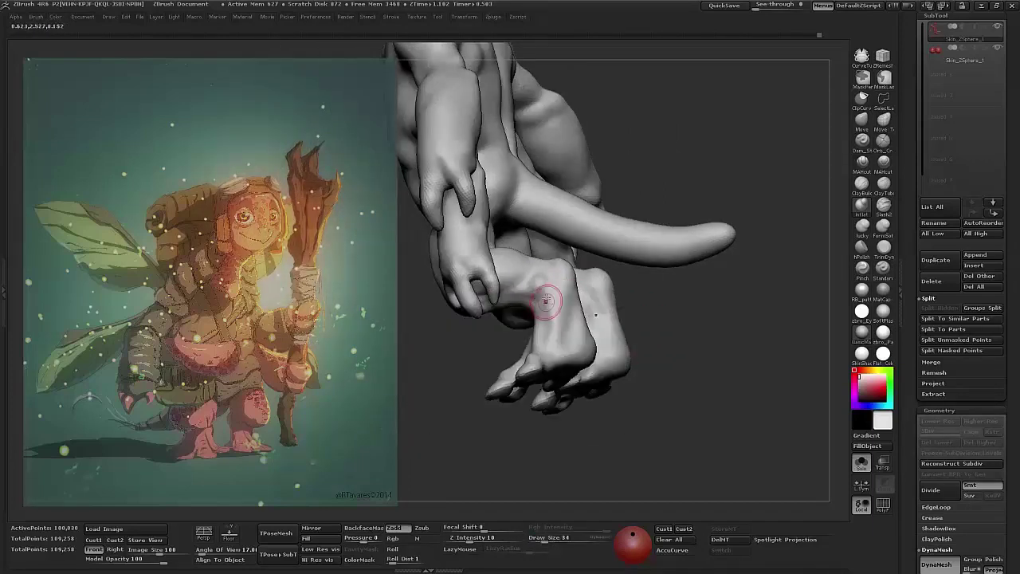
left_click_drag(686, 322, 563, 322)
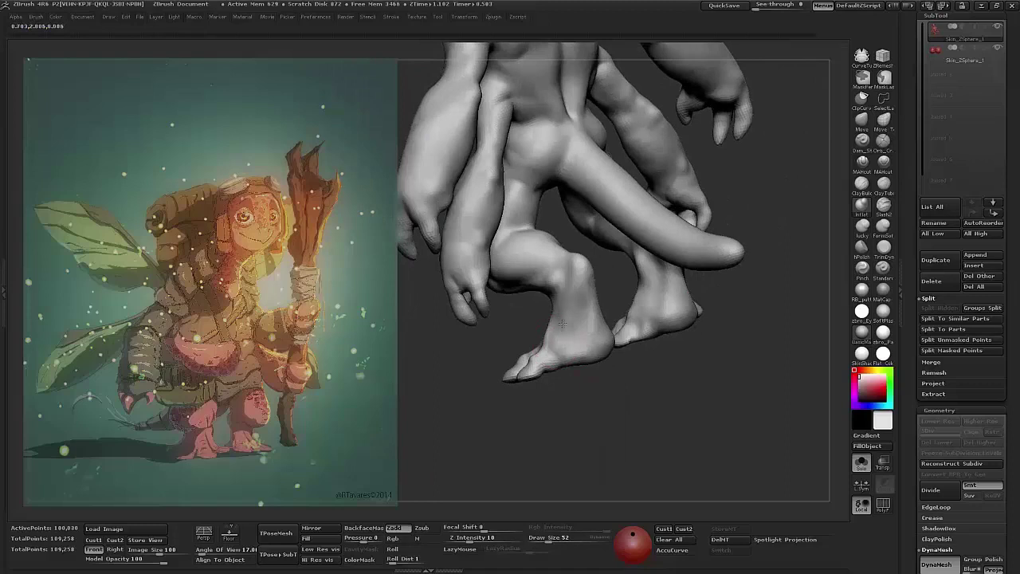
mouse_move(564, 361)
left_mouse_down()
mouse_move(579, 420)
mouse_move(644, 354)
mouse_move(563, 471)
mouse_move(607, 408)
mouse_move(574, 298)
mouse_move(589, 293)
mouse_move(557, 367)
left_mouse_up()
key("space")
- Build up and smooth the backs of the thighs with the ClayBuildup brush at Z Intensity 33 and draw size 55
mouse_move(704, 344)
left_mouse_down()
mouse_move(644, 180)
mouse_move(518, 386)
left_mouse_up()
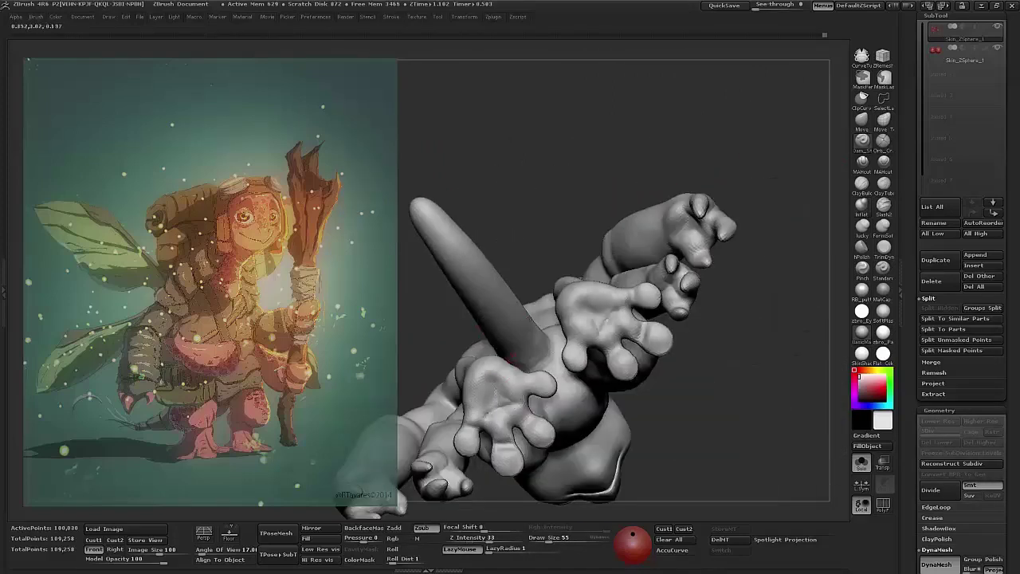
mouse_move(431, 510)
left_mouse_down()
mouse_move(590, 479)
mouse_move(733, 414)
left_mouse_up()
left_click(862, 184)
mouse_move(757, 263)
left_mouse_down()
mouse_move(575, 372)
mouse_move(677, 414)
mouse_move(595, 414)
left_mouse_up()
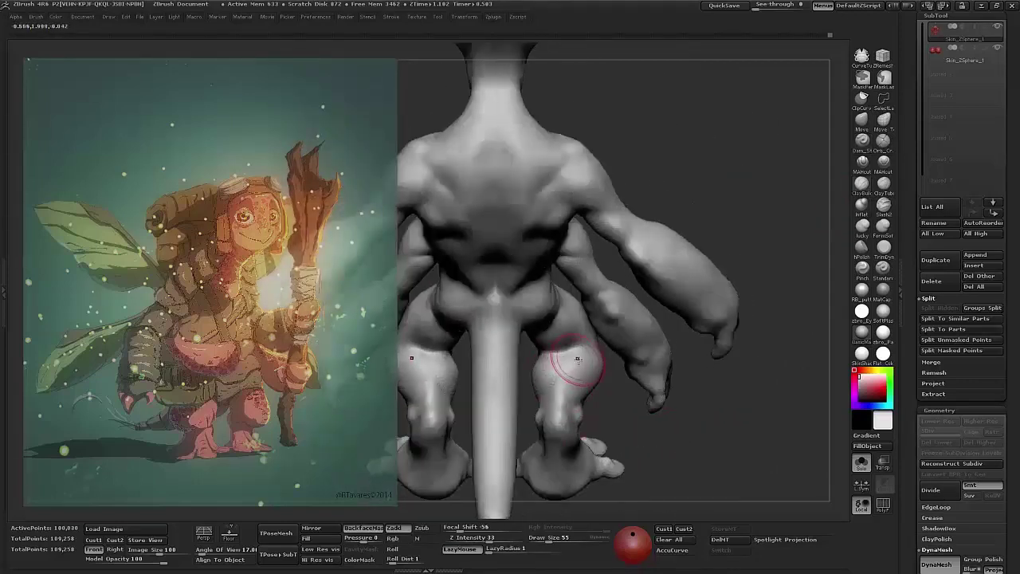
left_click_drag(540, 368, 580, 351)
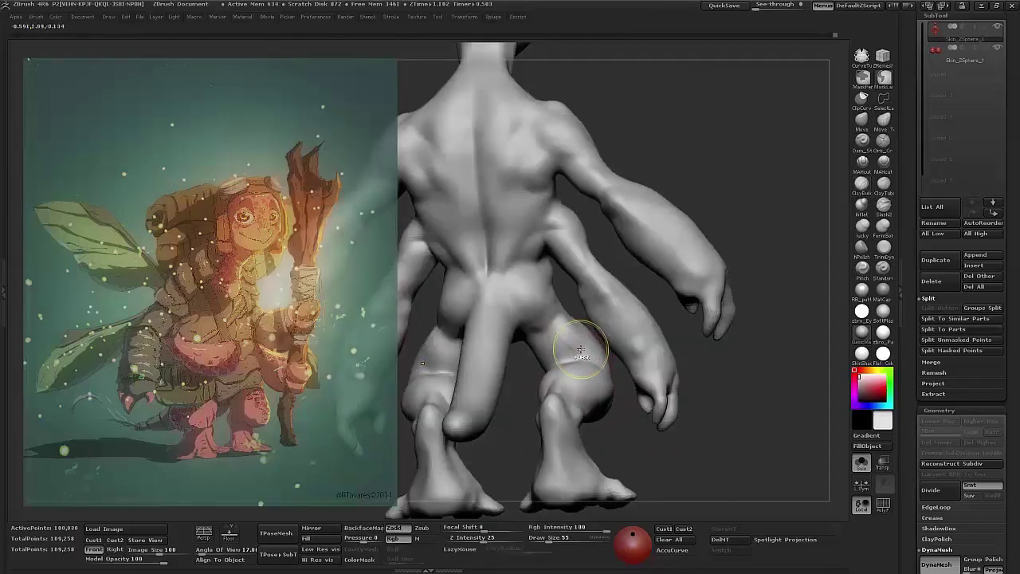
key("shift")
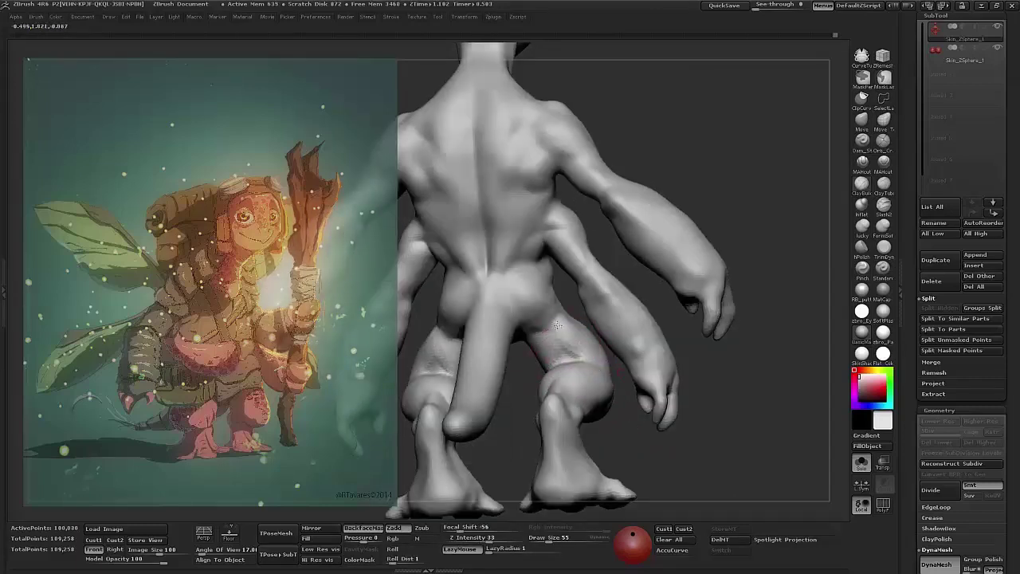
mouse_move(678, 455)
left_mouse_down()
mouse_move(554, 367)
mouse_move(566, 348)
mouse_move(610, 337)
mouse_move(606, 359)
mouse_move(647, 390)
mouse_move(628, 424)
mouse_move(748, 247)
mouse_move(529, 322)
left_mouse_up()
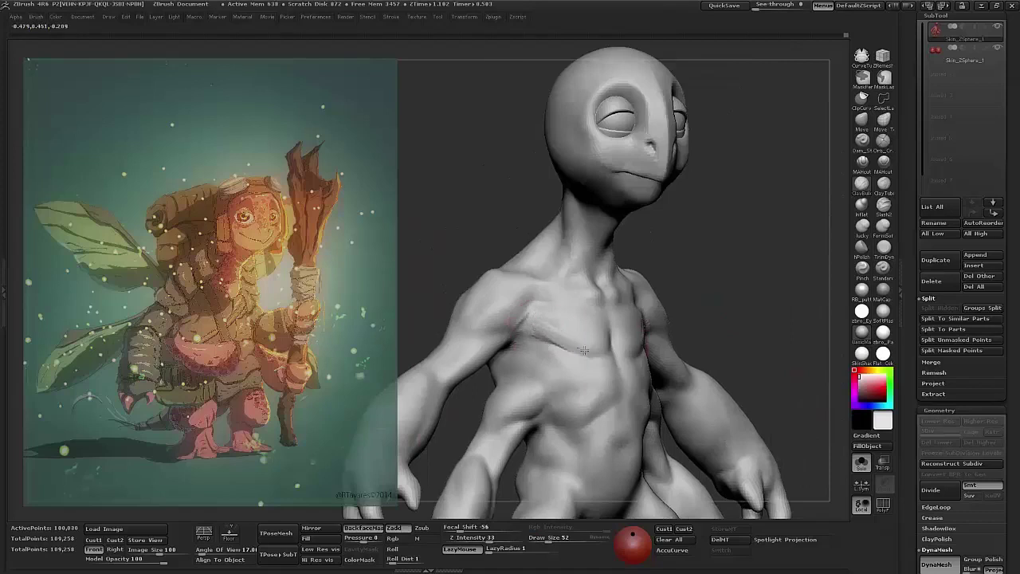
- Build up the chest muscles toward the shoulders with the ClayBuildup brush at draw size 52
left_click_drag(585, 350, 568, 329)
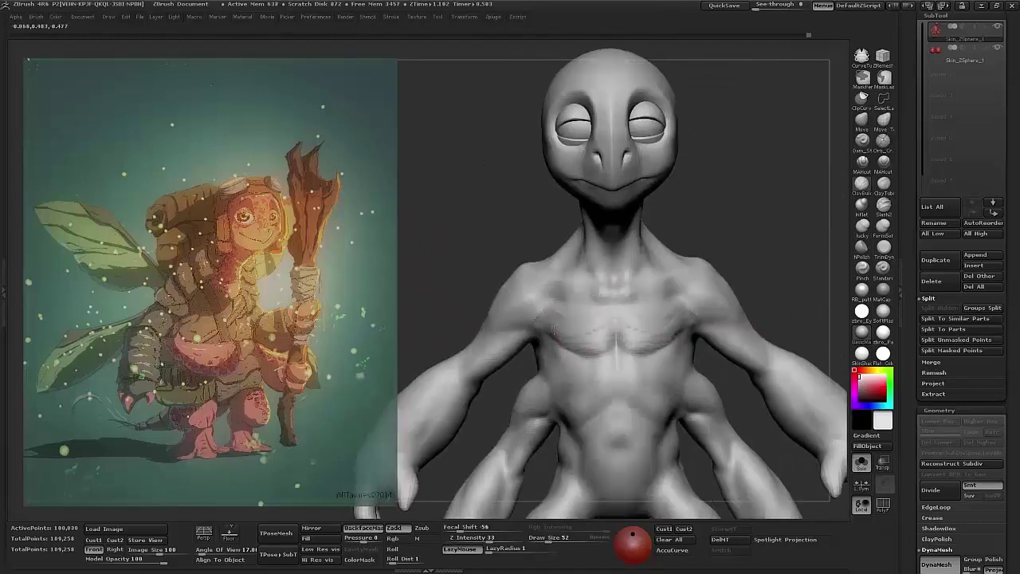
mouse_move(568, 335)
left_mouse_down()
mouse_move(708, 276)
mouse_move(723, 307)
left_mouse_up()
left_click_drag(653, 321, 683, 342)
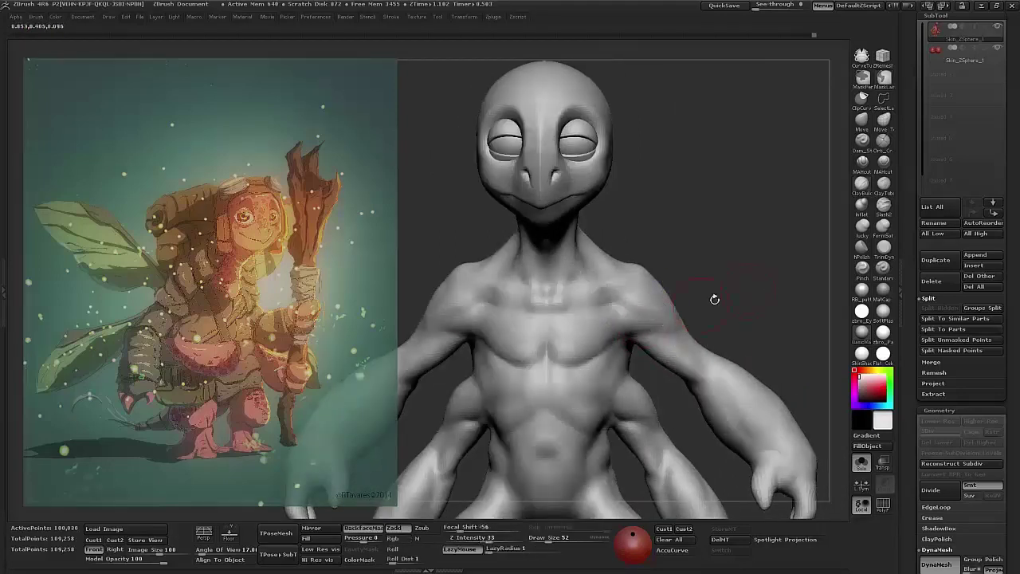
left_click_drag(712, 296, 636, 249)
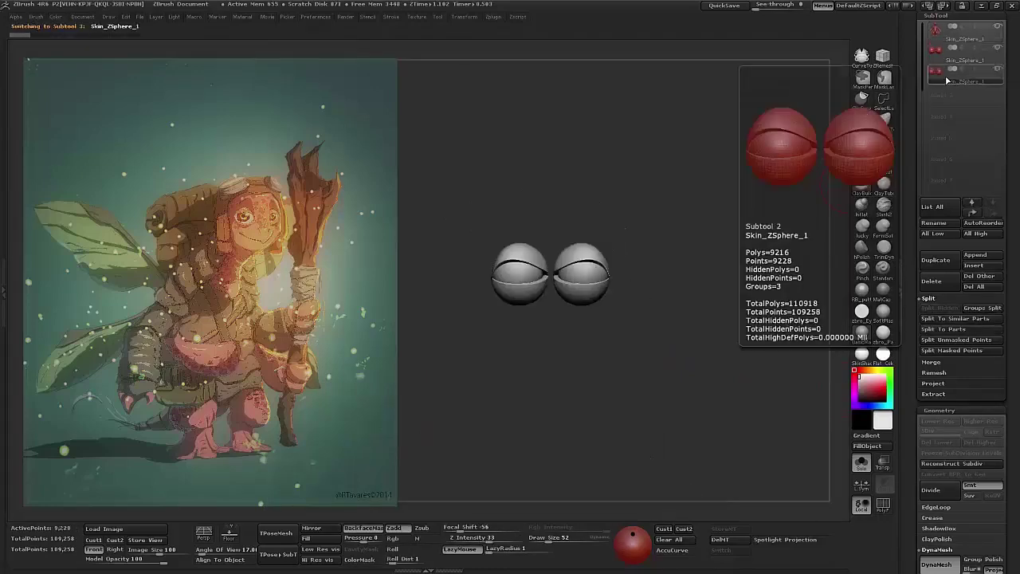
- Try to reposition the duplicated eyes subtool with the Move transpose line
left_click(945, 80)
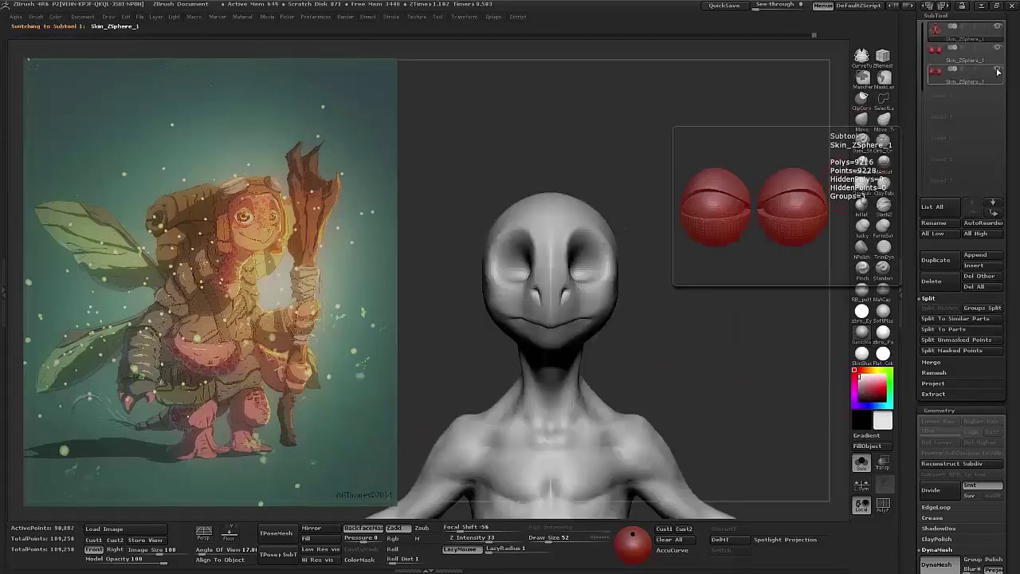
left_click_drag(693, 258, 708, 276)
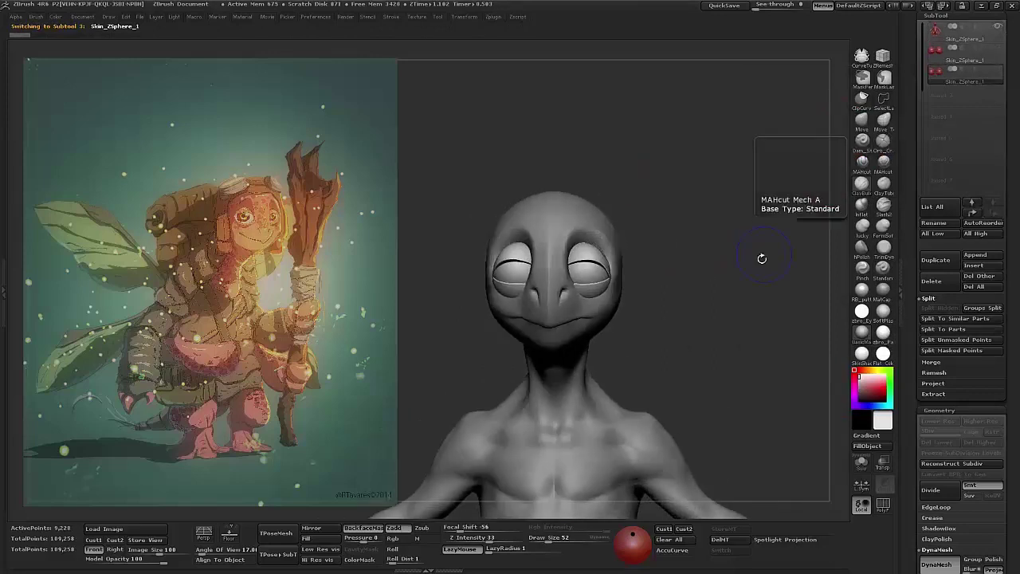
key("w")
left_click_drag(588, 285, 590, 384)
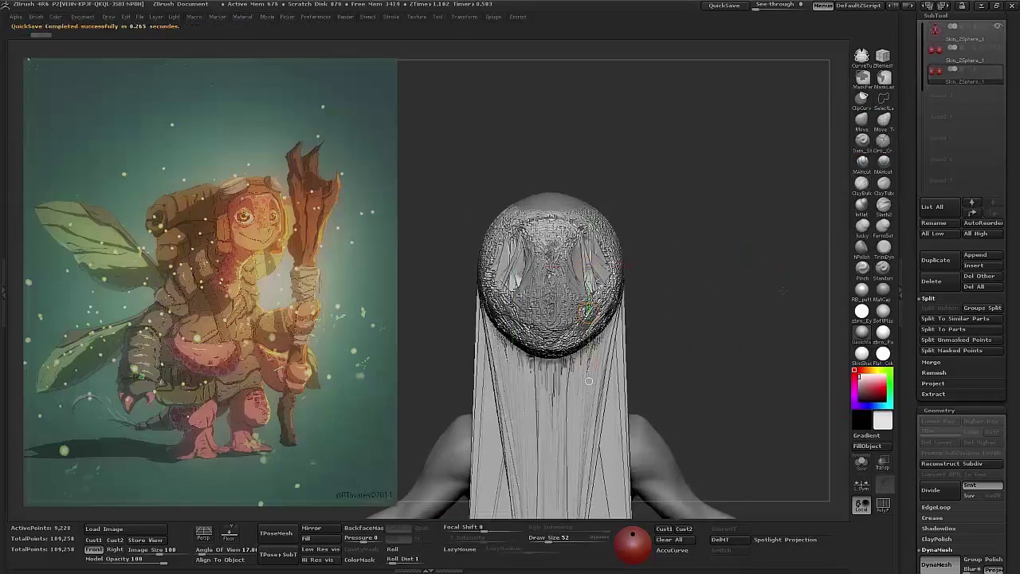
- Save both the tool and the project as Gorgua_01 in the 3DWORLD Tutorial - Creature folder structure
left_click_drag(913, 119, 913, 287)
left_click(976, 33)
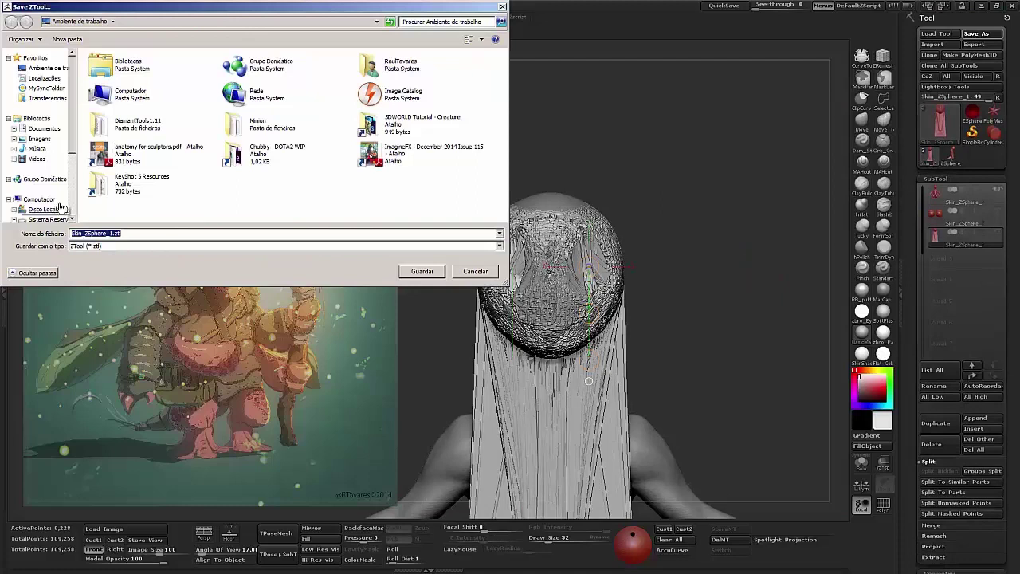
left_click(43, 204)
double_click(134, 151)
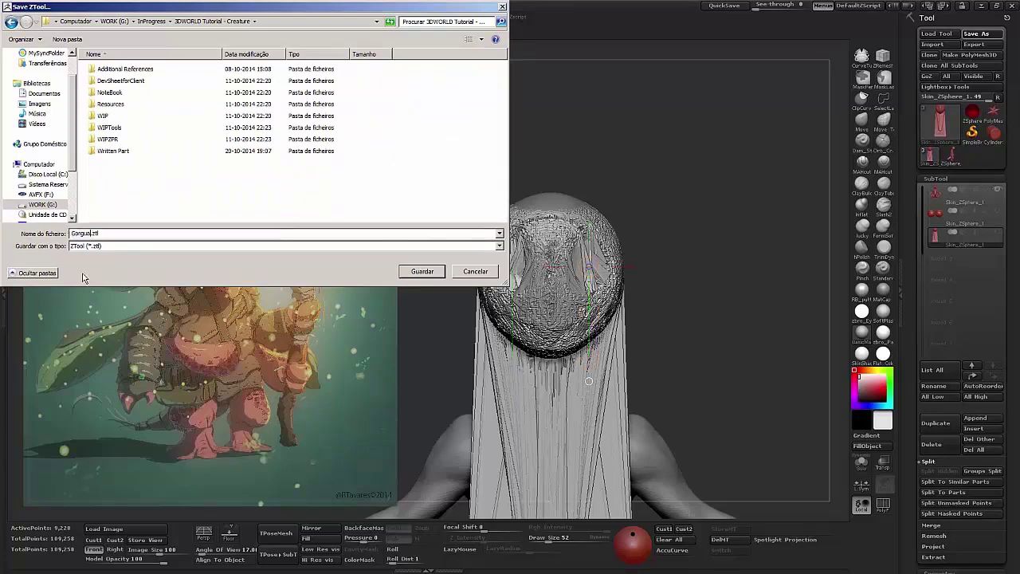
key("Return")
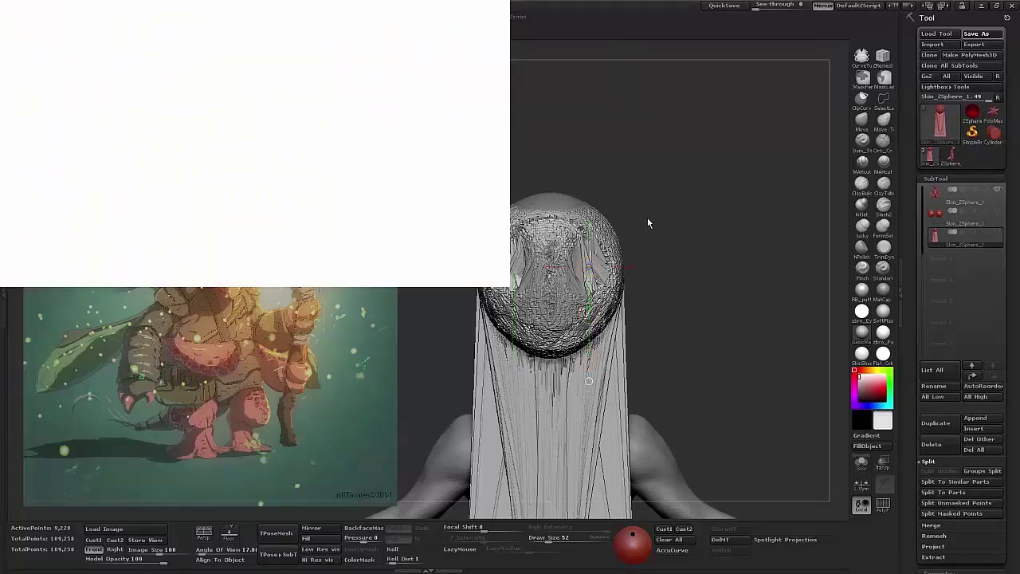
key("ctrl+s")
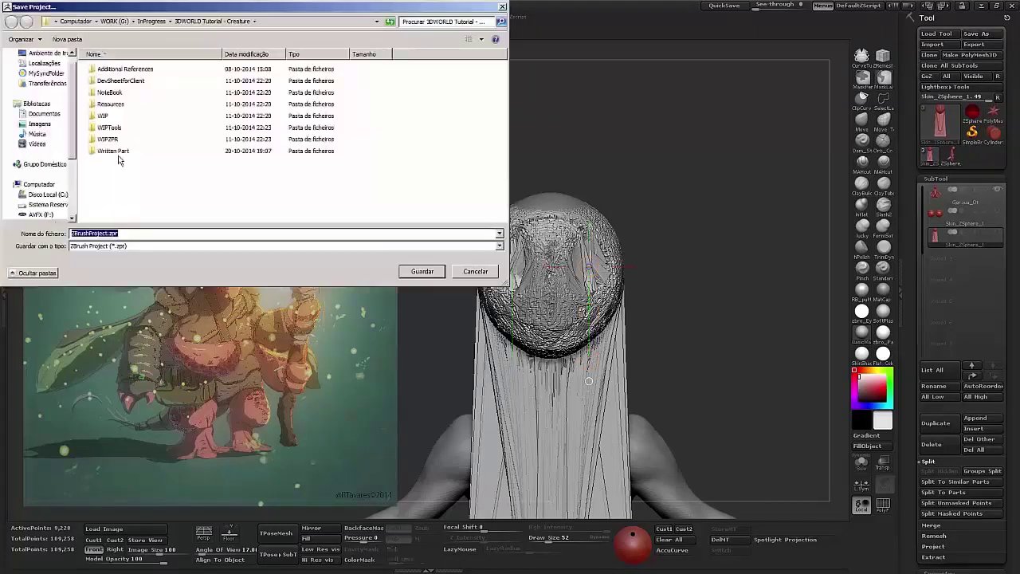
key("Return")
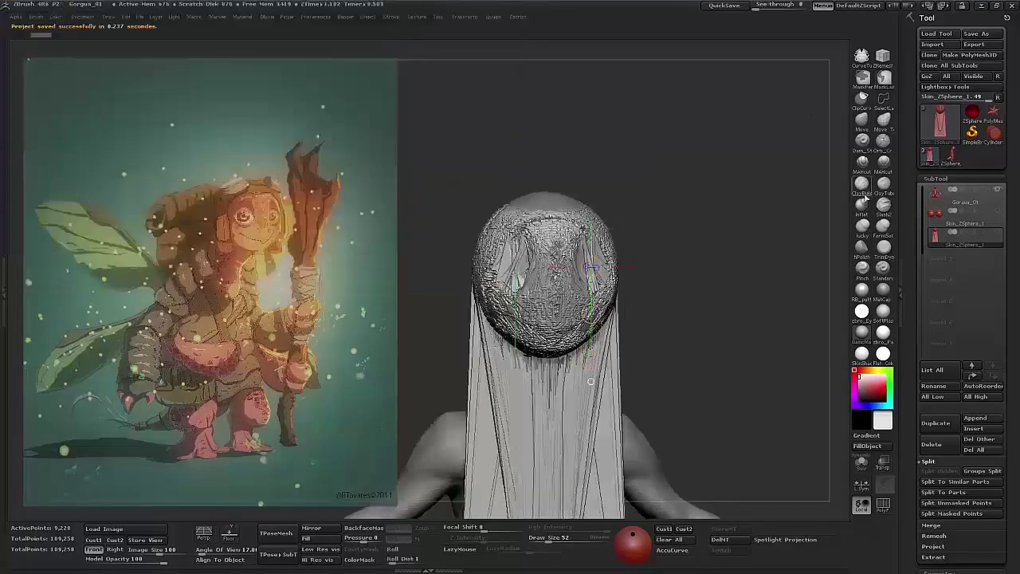
- Remove the distorted duplicate subtool and make the body the active subtool
left_click(814, 463)
left_click_drag(720, 310, 711, 303)
left_click(657, 298, "alt")
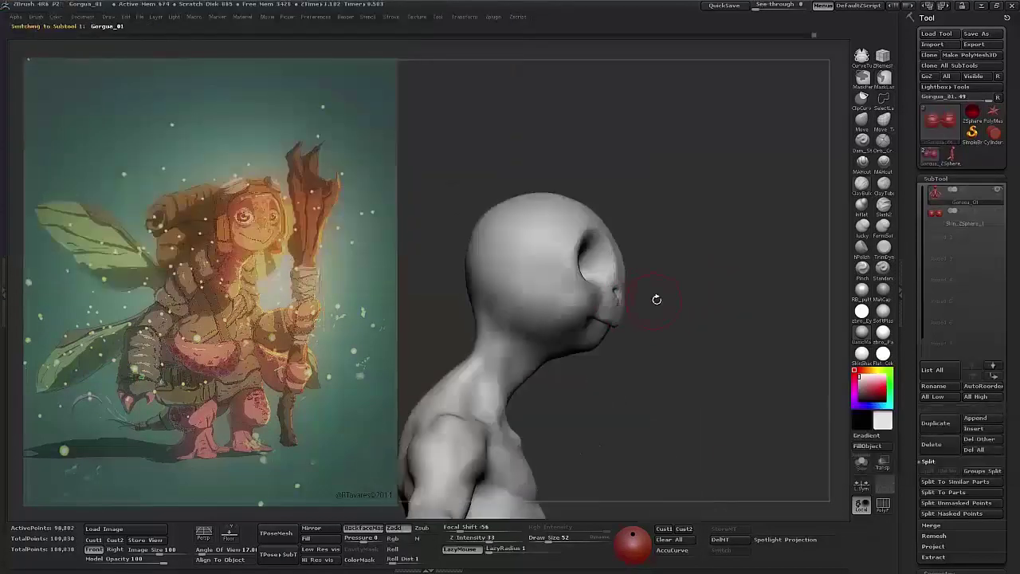
- Refine the face and head in profile with the Dam_Standard brush, then the TrimDynamic brush at draw size 49
mouse_move(796, 279)
left_mouse_down()
mouse_move(598, 275)
mouse_move(607, 307)
mouse_move(569, 291)
left_mouse_up()
left_click(862, 141)
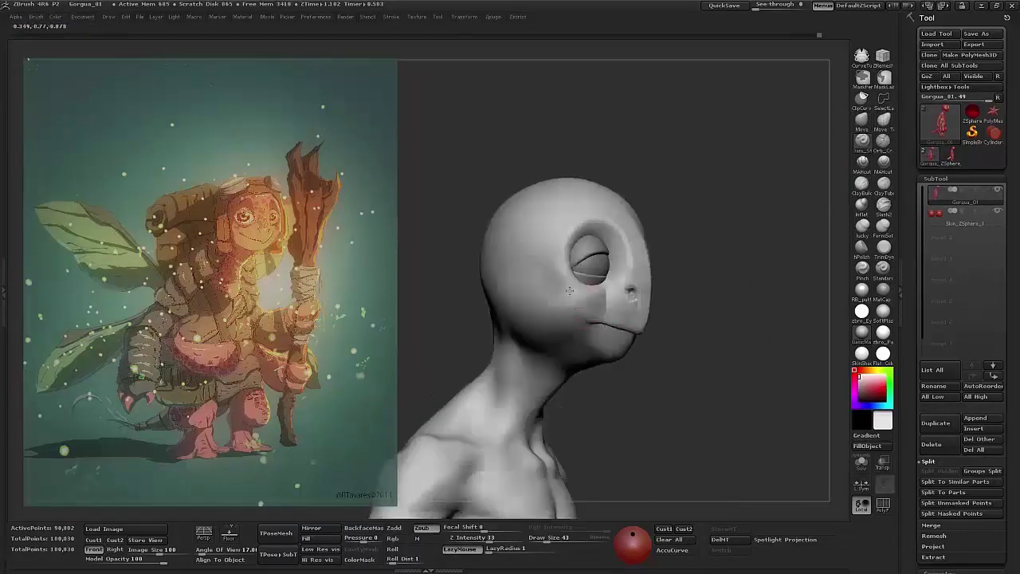
mouse_move(717, 261)
left_mouse_down()
mouse_move(726, 268)
mouse_move(712, 348)
mouse_move(674, 285)
mouse_move(701, 311)
mouse_move(685, 335)
mouse_move(709, 323)
mouse_move(673, 325)
mouse_move(768, 348)
mouse_move(717, 319)
mouse_move(797, 226)
mouse_move(643, 252)
mouse_move(781, 244)
mouse_move(714, 267)
mouse_move(709, 279)
mouse_move(506, 238)
mouse_move(678, 199)
left_mouse_up()
left_click_drag(765, 239, 706, 223)
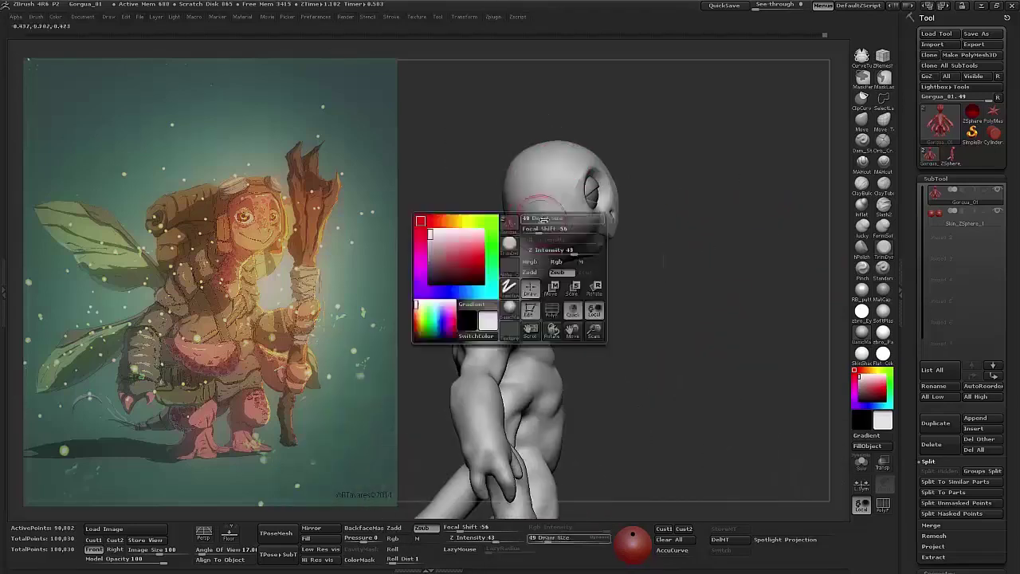
- Paint a mask over the top, sides and back of the head in the shape of a cap
left_click(861, 118)
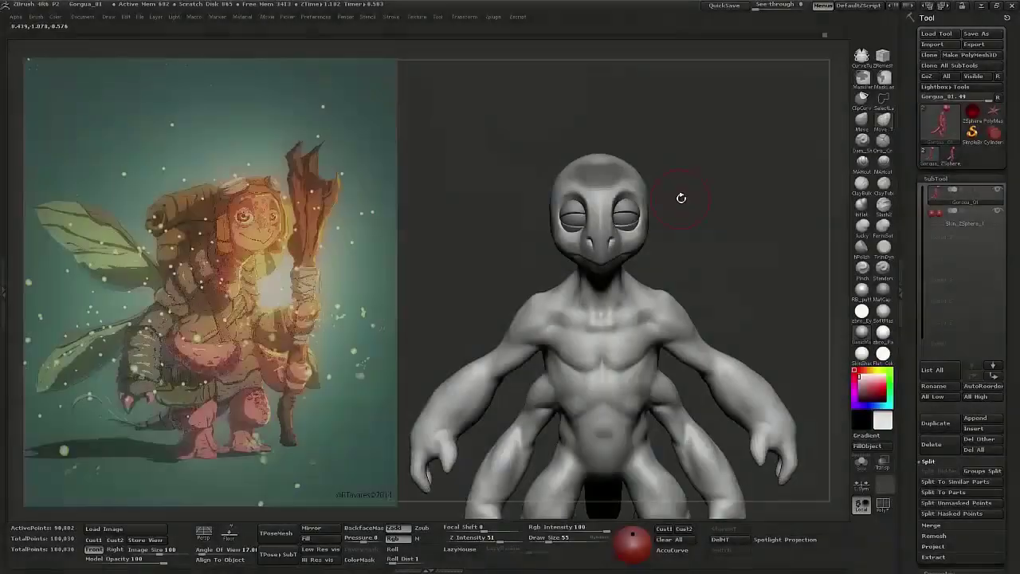
left_click_drag(678, 196, 742, 230)
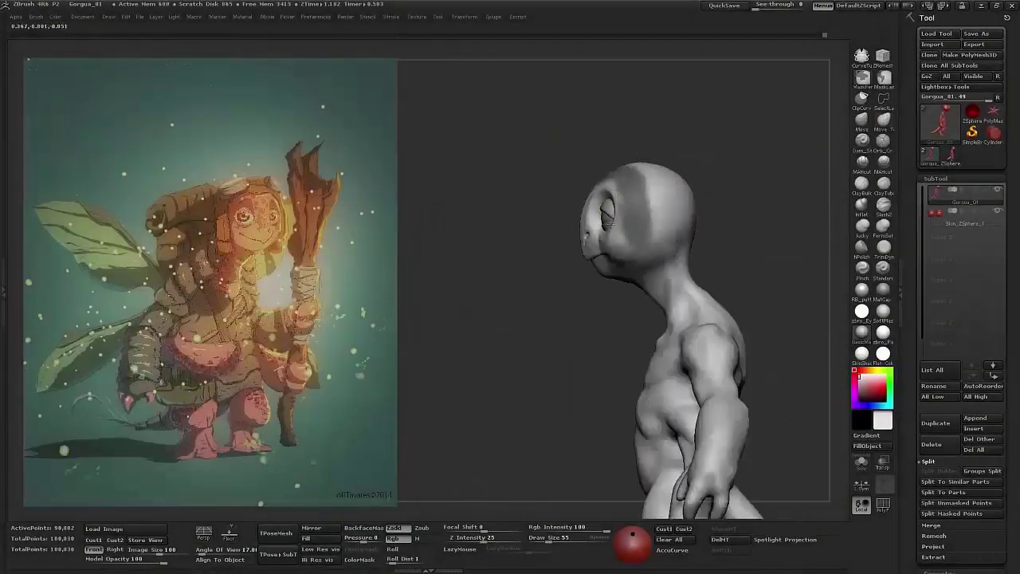
left_click_drag(735, 184, 720, 224)
mouse_move(607, 201)
left_mouse_down()
mouse_move(591, 237)
mouse_move(621, 247)
mouse_move(648, 219)
mouse_move(674, 270)
mouse_move(692, 258)
left_mouse_up()
- Extract the masked cap area as a new subtool with Double off, smoothing 100 and thickness 0.0123
left_click(933, 557)
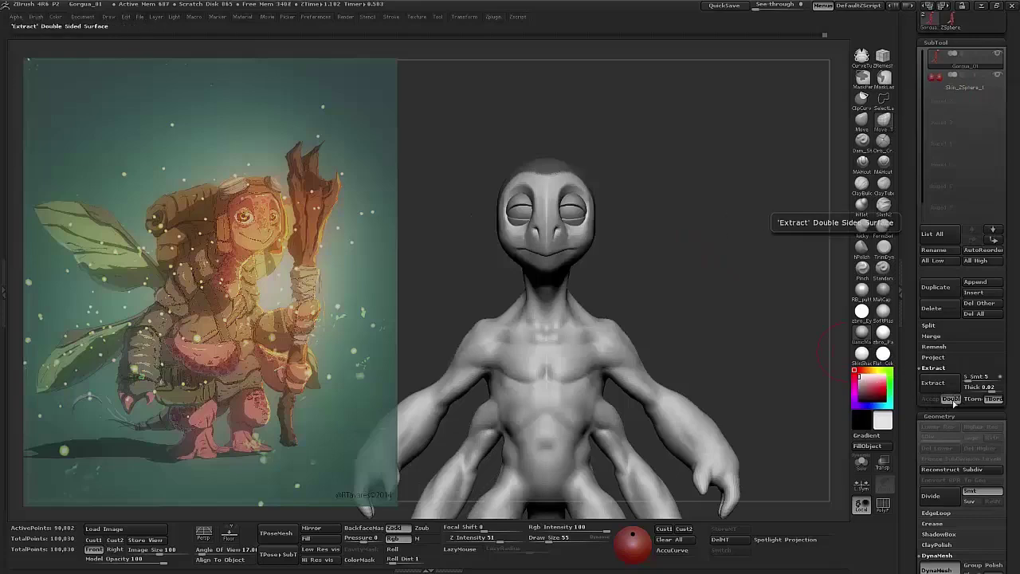
left_click_drag(977, 388, 993, 387)
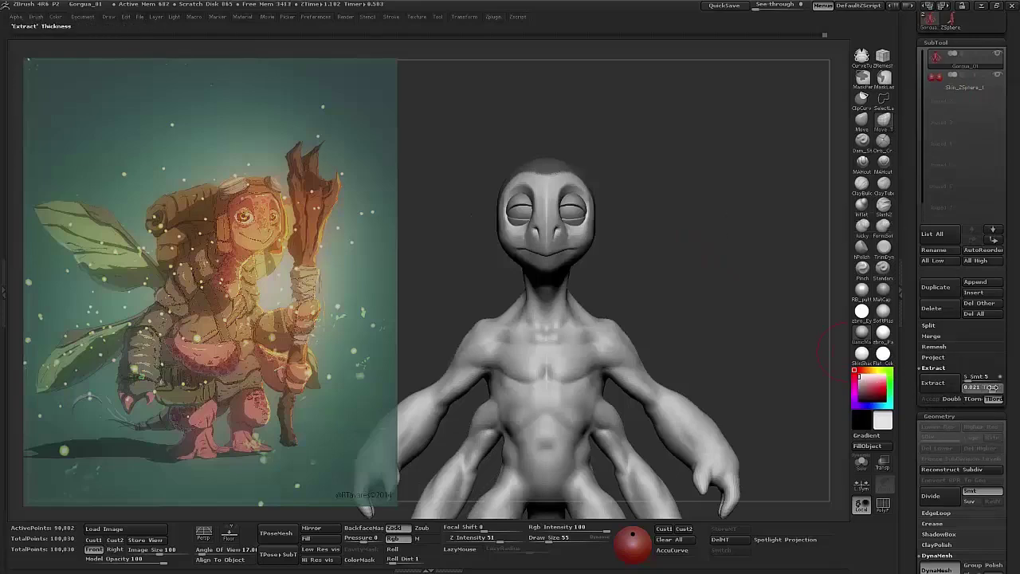
left_click(933, 383)
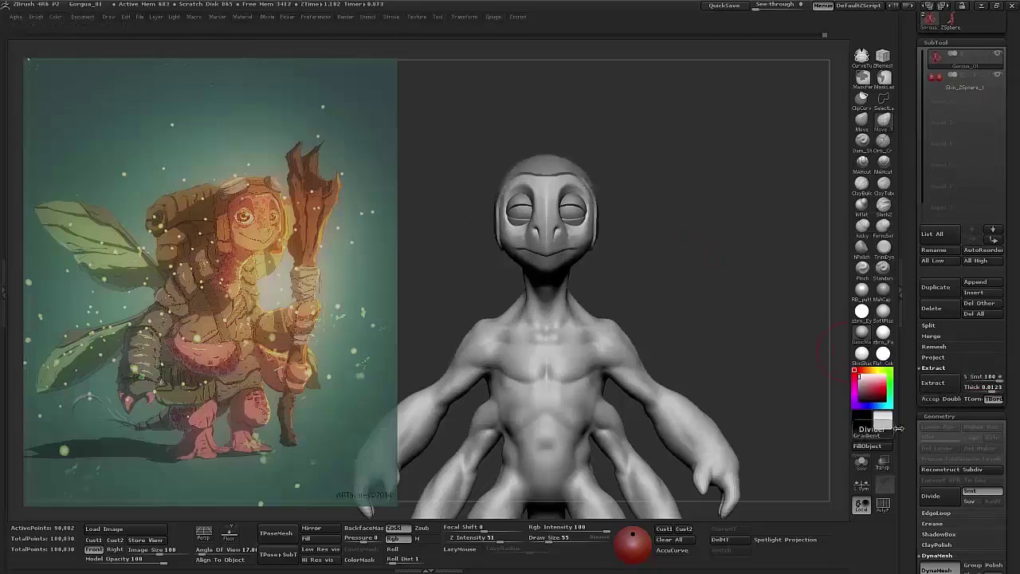
left_click(938, 400)
- Reshape the extracted cap's top and side flaps around the head with the Move brush at draw size 93
left_click_drag(661, 243, 698, 263)
left_click_drag(473, 447, 694, 290)
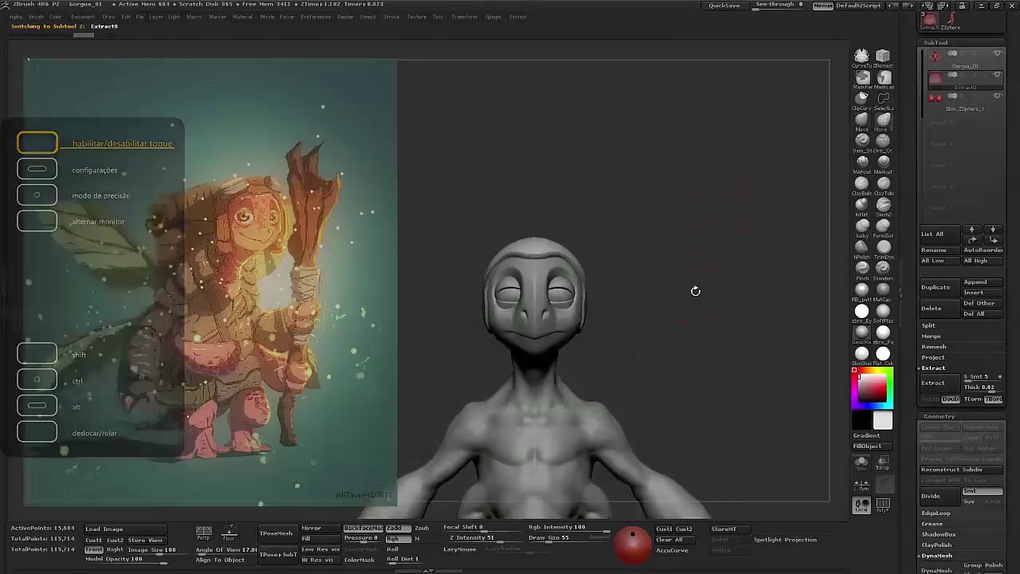
mouse_move(622, 250)
left_mouse_down()
mouse_move(592, 266)
mouse_move(667, 212)
mouse_move(661, 258)
mouse_move(633, 257)
mouse_move(665, 295)
mouse_move(528, 368)
mouse_move(622, 237)
left_mouse_up()
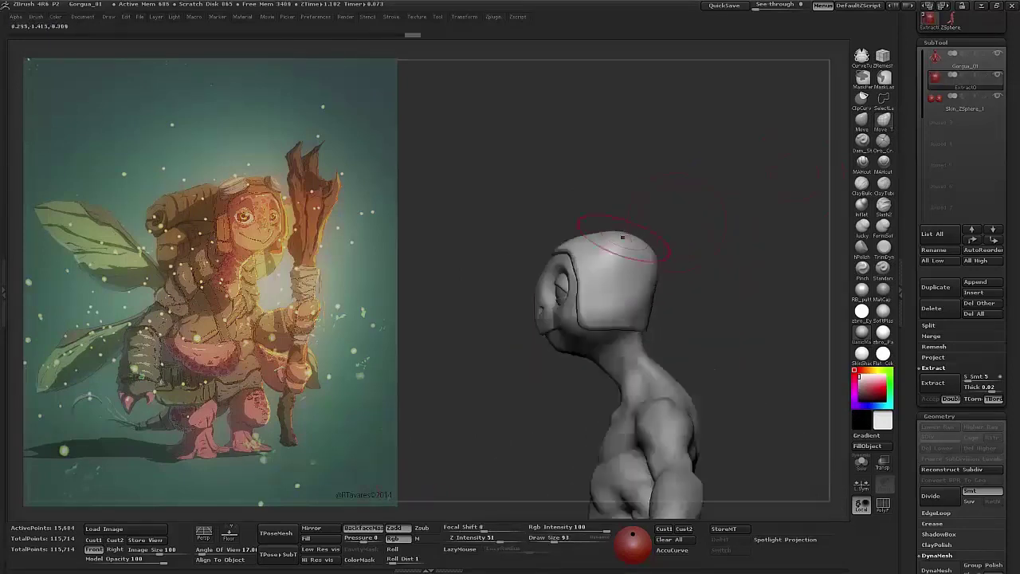
left_click_drag(686, 253, 726, 305)
mouse_move(648, 304)
left_mouse_down()
mouse_move(660, 329)
mouse_move(677, 311)
mouse_move(662, 285)
mouse_move(726, 319)
mouse_move(777, 313)
mouse_move(760, 303)
mouse_move(740, 160)
left_mouse_up()
mouse_move(582, 252)
left_mouse_down()
mouse_move(671, 324)
mouse_move(698, 255)
mouse_move(687, 281)
mouse_move(717, 303)
mouse_move(702, 335)
mouse_move(705, 372)
mouse_move(658, 333)
mouse_move(678, 263)
mouse_move(753, 212)
mouse_move(707, 197)
mouse_move(604, 300)
left_mouse_up()
key("ctrl+shift+f")
key("w")
key("q")
mouse_move(606, 359)
left_mouse_down()
mouse_move(603, 374)
mouse_move(753, 300)
mouse_move(714, 311)
mouse_move(558, 231)
left_mouse_up()
key("shift+f")
key("shift+s")
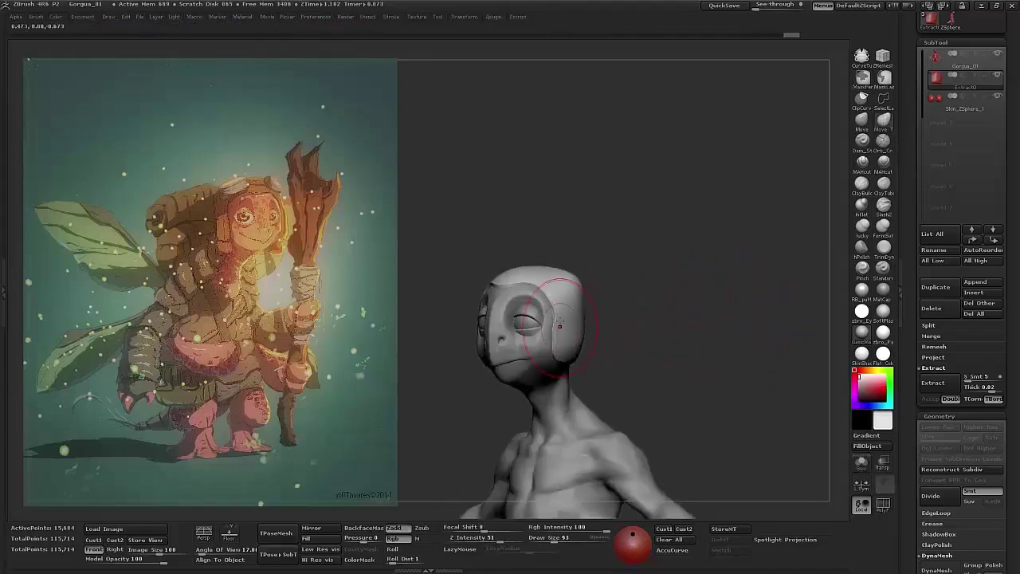
- Adjust the cap's edge with the Move brush at draw size 58 and flatten its surface with TrimDynamic at Z Intensity 43
left_click_drag(560, 275, 521, 259)
key("space")
left_click_drag(617, 255, 561, 235)
left_click(861, 309)
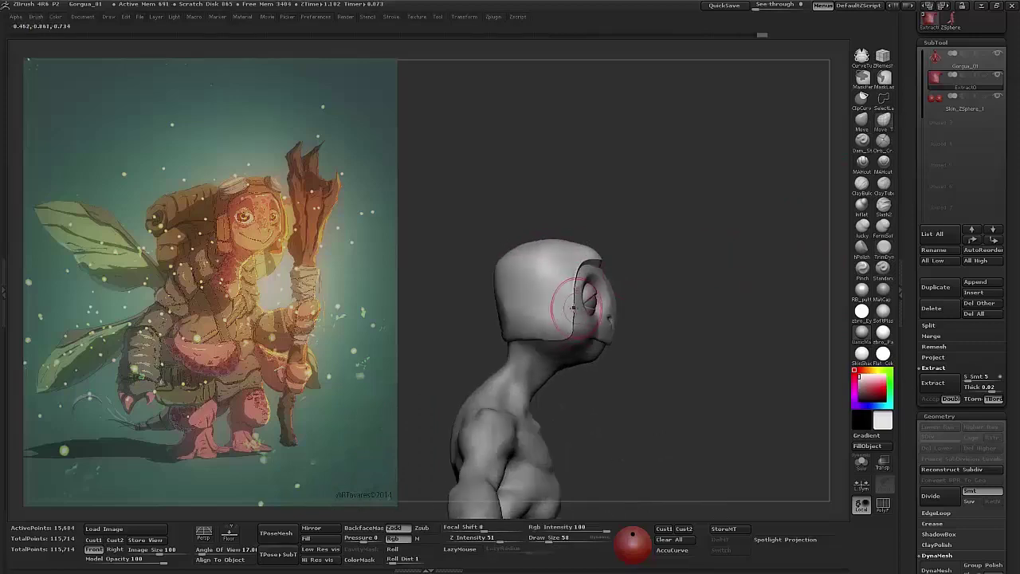
mouse_move(829, 225)
left_mouse_down()
mouse_move(709, 235)
mouse_move(660, 220)
mouse_move(710, 239)
mouse_move(590, 255)
left_mouse_up()
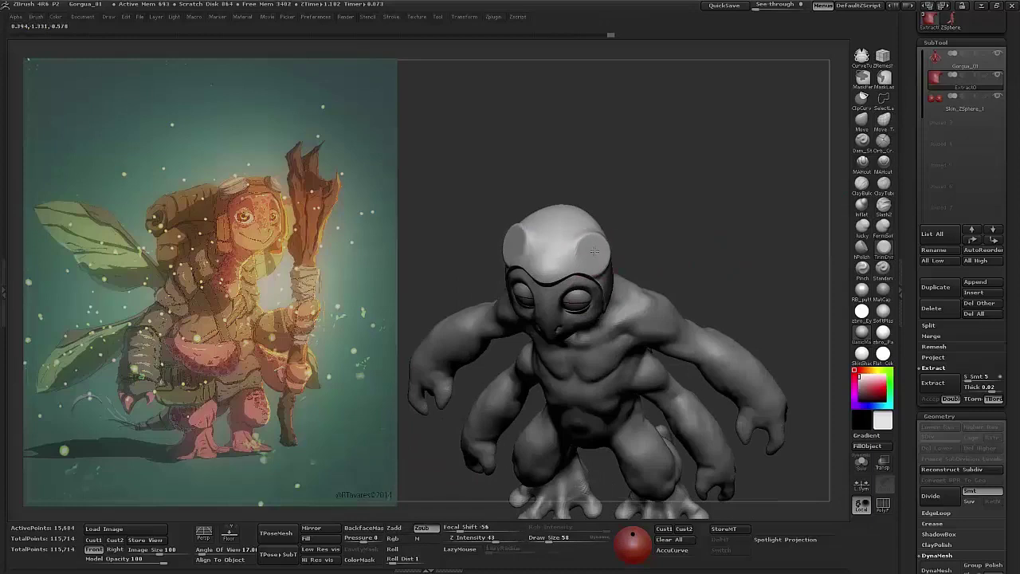
- Clear the mask and DynaMesh the cap at resolution 128 with Polish enabled and Project disabled
mouse_move(677, 211)
left_mouse_down()
mouse_move(674, 198)
mouse_move(713, 309)
mouse_move(792, 326)
left_mouse_up()
scroll(957, 319, "down", 10)
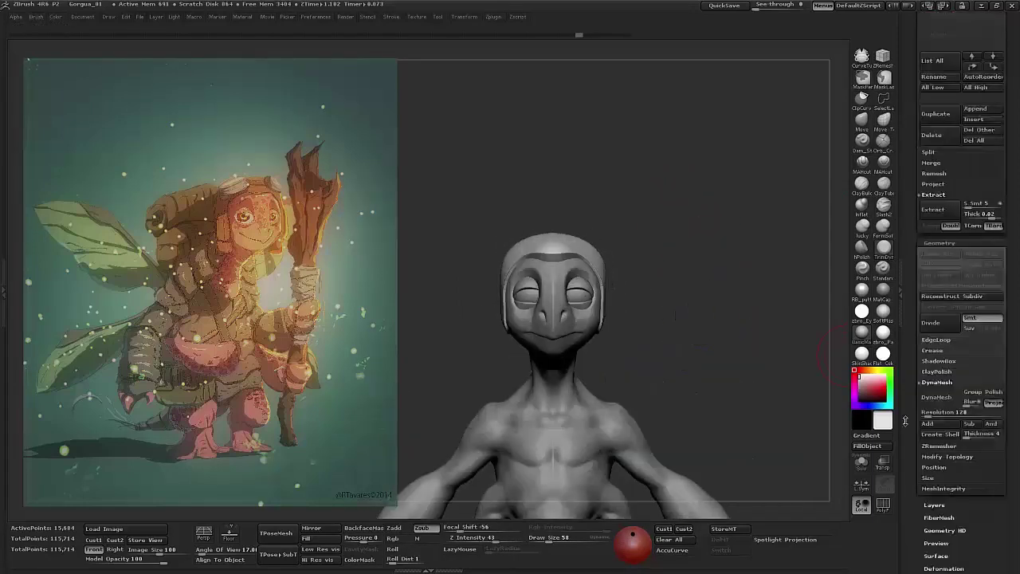
left_click(941, 141)
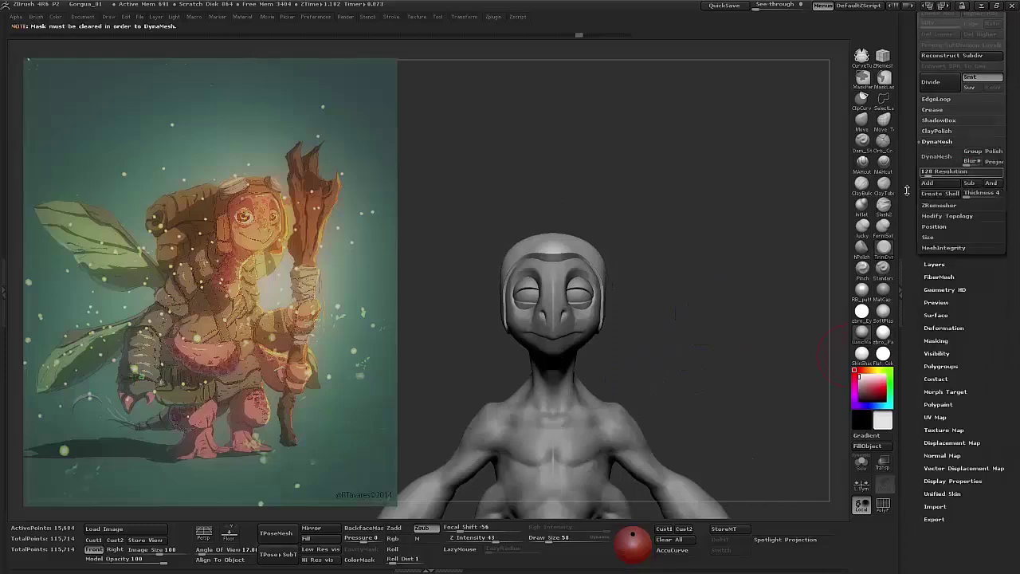
left_click(937, 157)
mouse_move(706, 326)
left_mouse_down()
mouse_move(786, 302)
mouse_move(729, 352)
mouse_move(728, 369)
mouse_move(635, 246)
mouse_move(784, 247)
mouse_move(761, 88)
mouse_move(747, 154)
left_mouse_up()
- Even out the cap's inner surface and rim with the ClayBuildup and TrimDynamic brushes
left_click(861, 188)
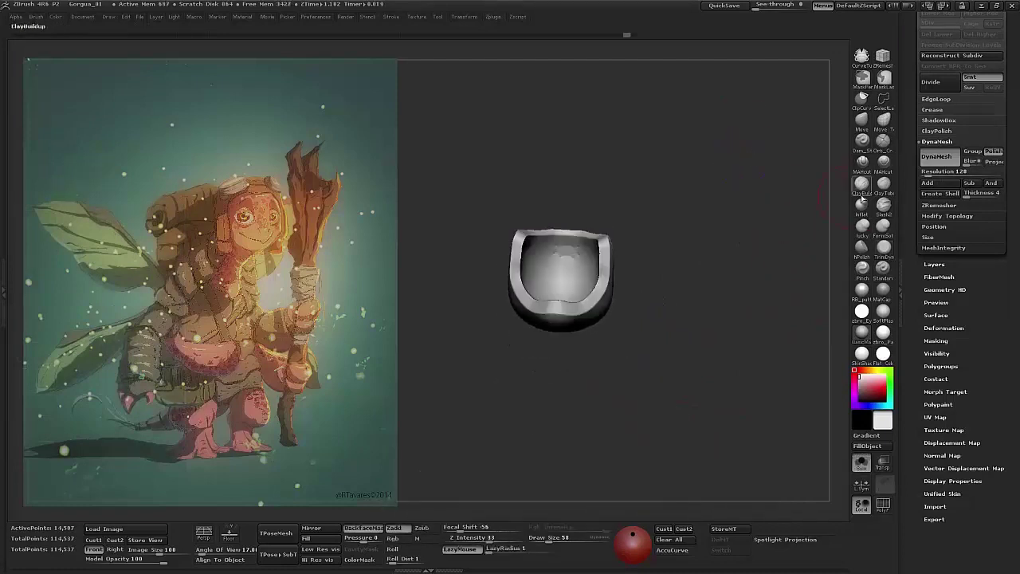
left_click_drag(535, 333, 534, 276)
left_click_drag(558, 433, 550, 246)
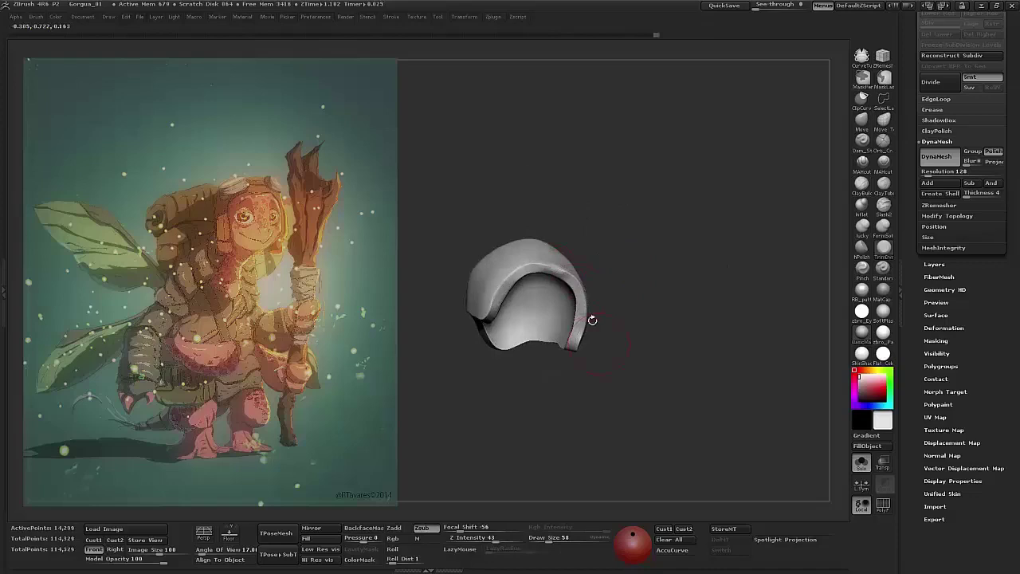
left_click_drag(592, 320, 542, 270)
- Mask all of the cap except the front strips of its sides and pull those strips down into ear flaps
key("shift+s")
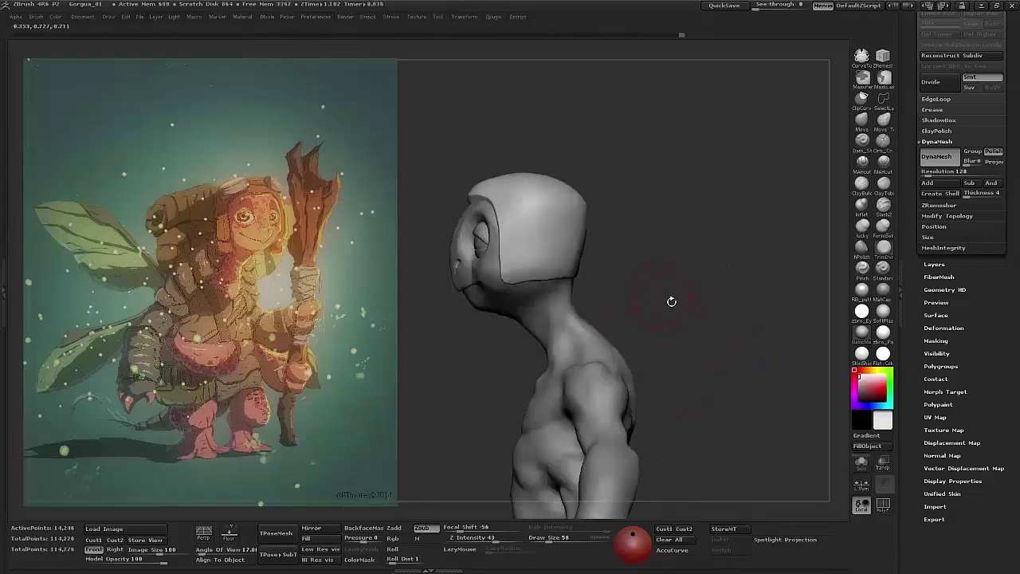
mouse_move(499, 206)
left_mouse_down()
mouse_move(519, 269)
mouse_move(513, 204)
left_mouse_up()
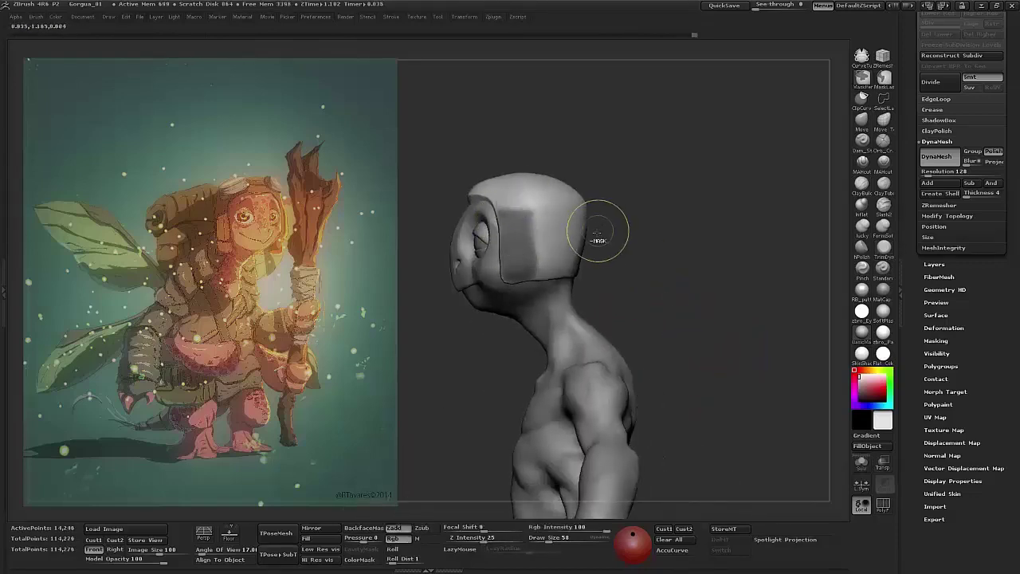
mouse_move(457, 103)
left_mouse_down()
mouse_move(558, 239)
mouse_move(691, 316)
mouse_move(654, 234)
mouse_move(534, 265)
mouse_move(580, 239)
mouse_move(552, 247)
left_mouse_up()
key("shift+s")
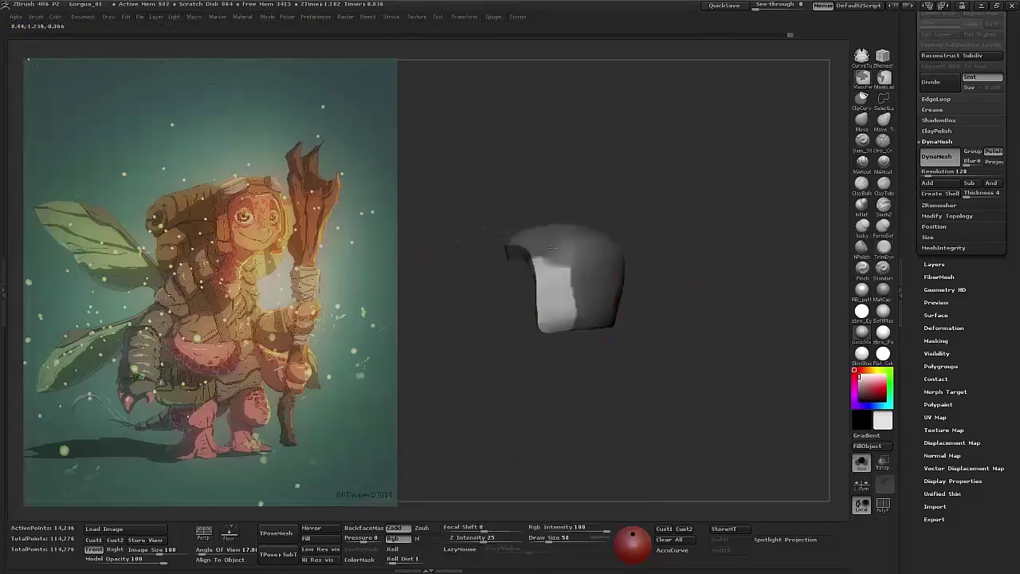
left_click_drag(593, 296, 634, 343)
key("w")
key("q")
- Flatten the lengthened ear flaps with the TrimDynamic brush at draw size 43
mouse_move(628, 416)
left_mouse_down()
mouse_move(677, 365)
mouse_move(756, 363)
mouse_move(637, 335)
mouse_move(607, 277)
mouse_move(733, 228)
left_mouse_up()
key("space")
left_click(665, 324)
left_click(862, 462)
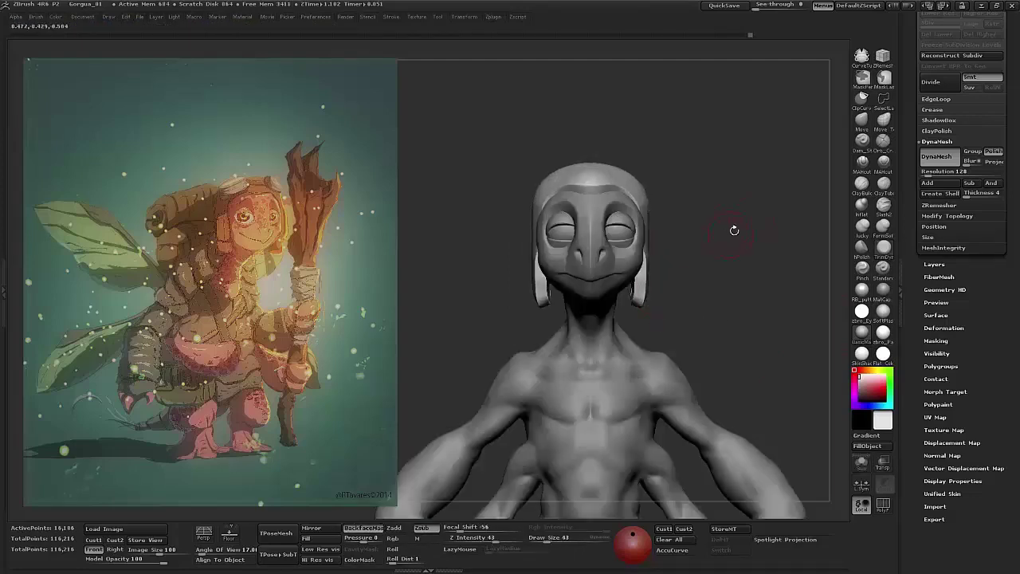
- Reshape the cap's front edge and ear flaps around the face with the Move brush at draw size 49
key("space")
mouse_move(642, 305)
left_mouse_down()
mouse_move(708, 303)
mouse_move(679, 308)
mouse_move(676, 196)
mouse_move(554, 233)
left_mouse_up()
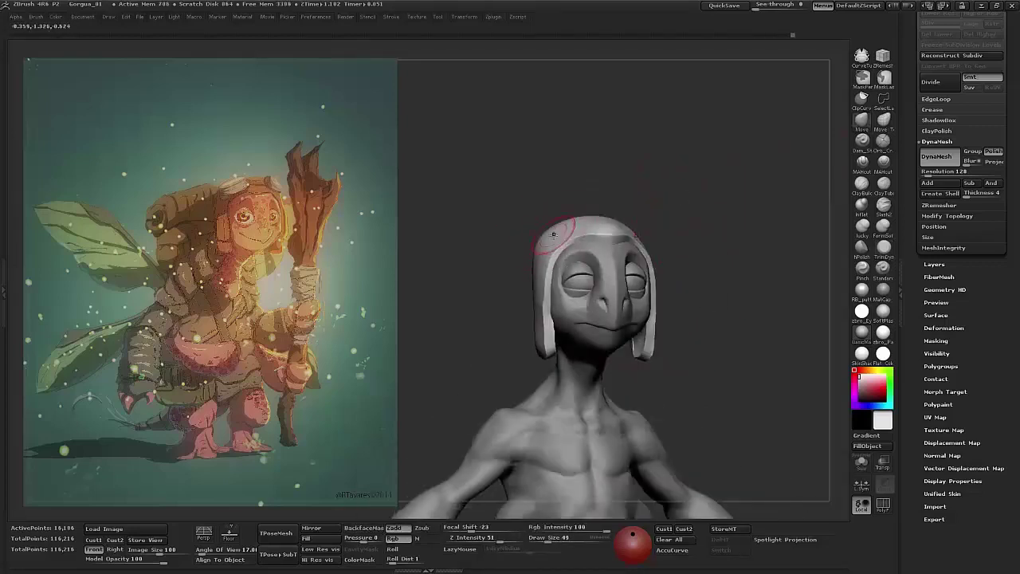
mouse_move(630, 232)
left_mouse_down()
mouse_move(795, 246)
mouse_move(634, 235)
mouse_move(662, 239)
mouse_move(713, 180)
mouse_move(611, 270)
left_mouse_up()
mouse_move(544, 264)
left_mouse_down()
mouse_move(703, 218)
mouse_move(590, 296)
mouse_move(613, 351)
left_mouse_up()
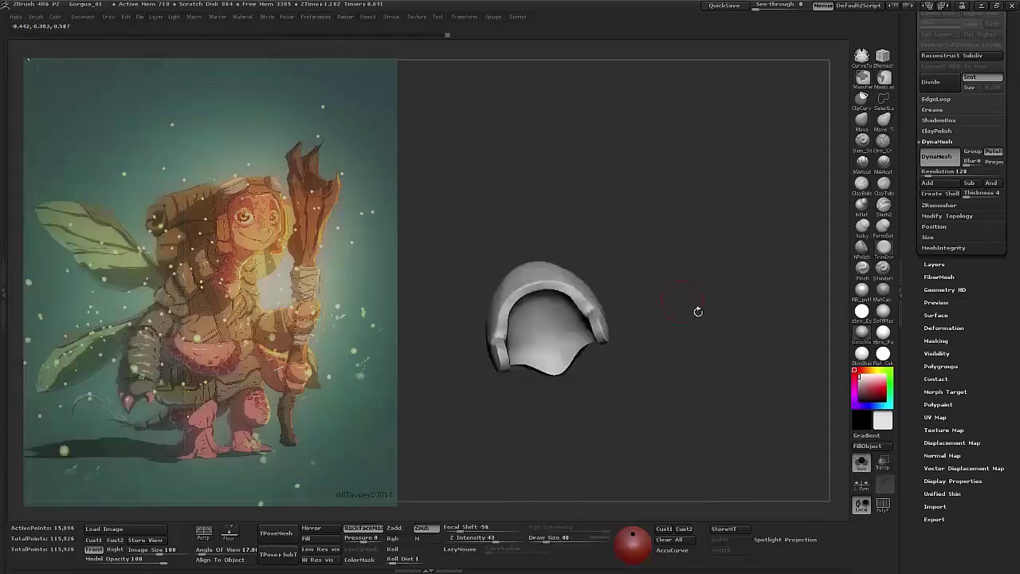
- Trim the cap's rim and the edges of the ear flaps with TrimDynamic at draw size 40
left_click_drag(698, 312, 594, 328)
left_click_drag(692, 476, 605, 343)
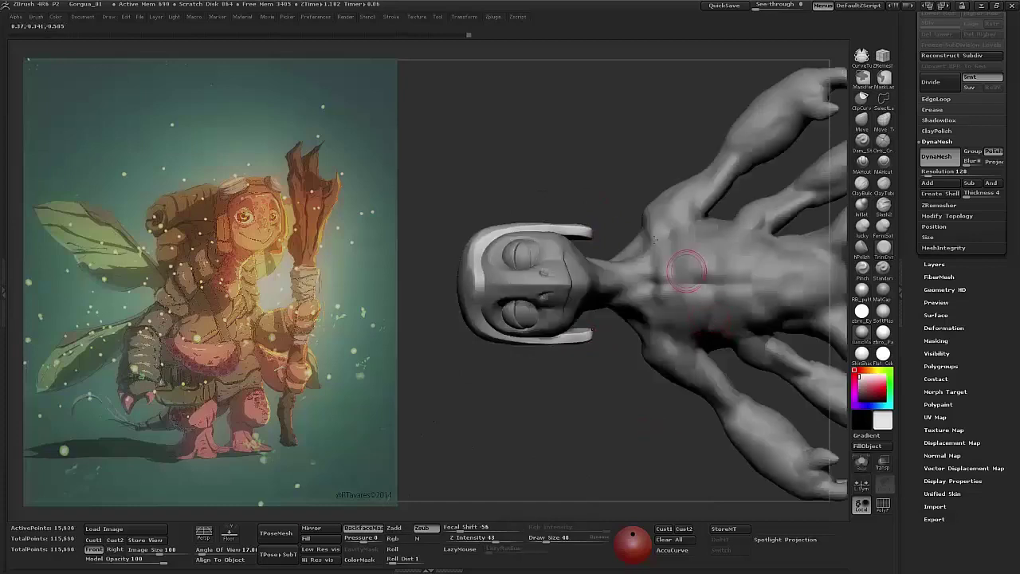
mouse_move(685, 199)
left_mouse_down()
mouse_move(711, 282)
mouse_move(678, 276)
mouse_move(834, 283)
left_mouse_up()
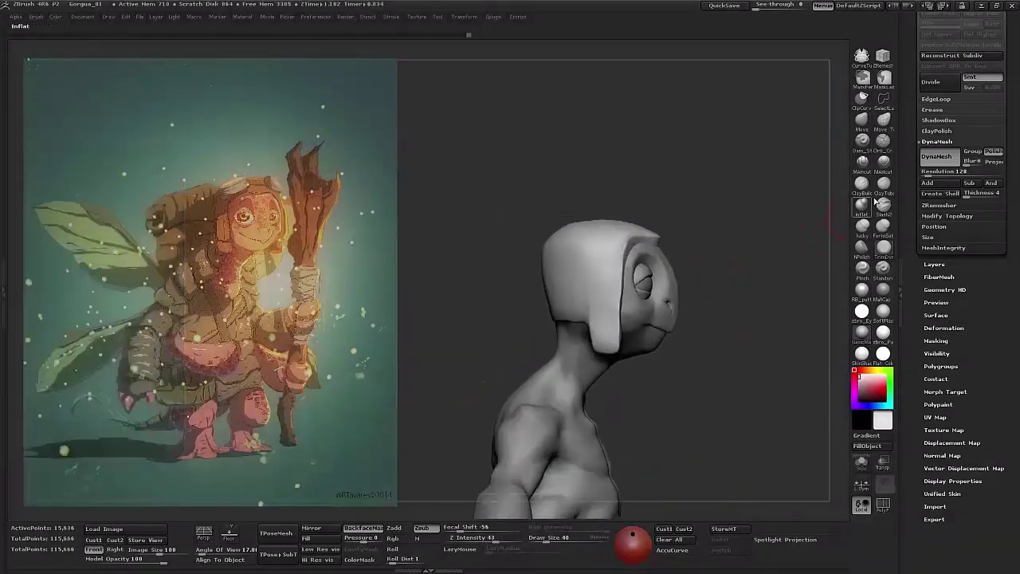
- Build up a raised vertical pad over each side of the cap with the ClayTubes brush at draw size 46, undoing the last stroke
left_click(884, 209)
key("space")
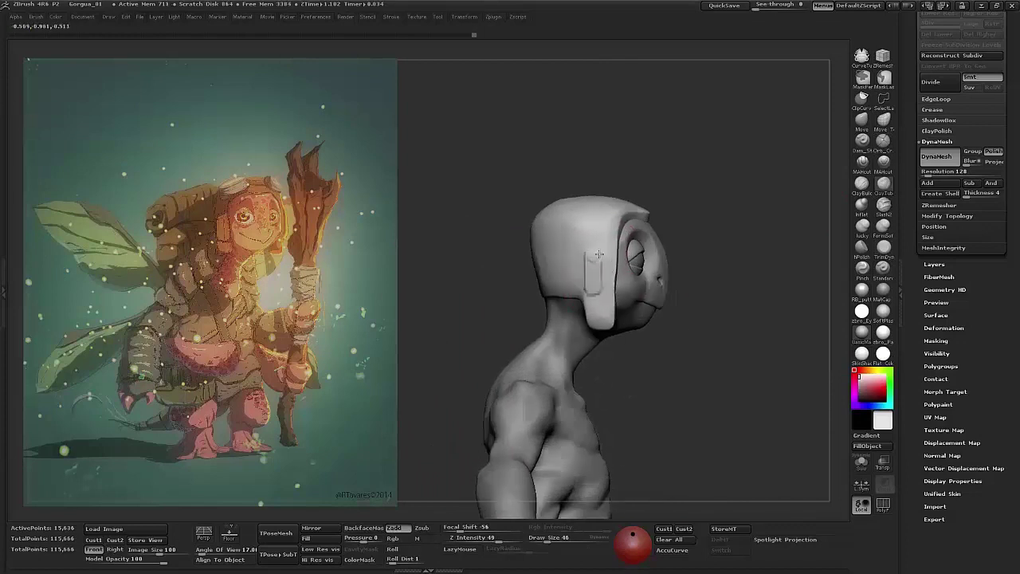
left_click_drag(717, 231, 590, 220)
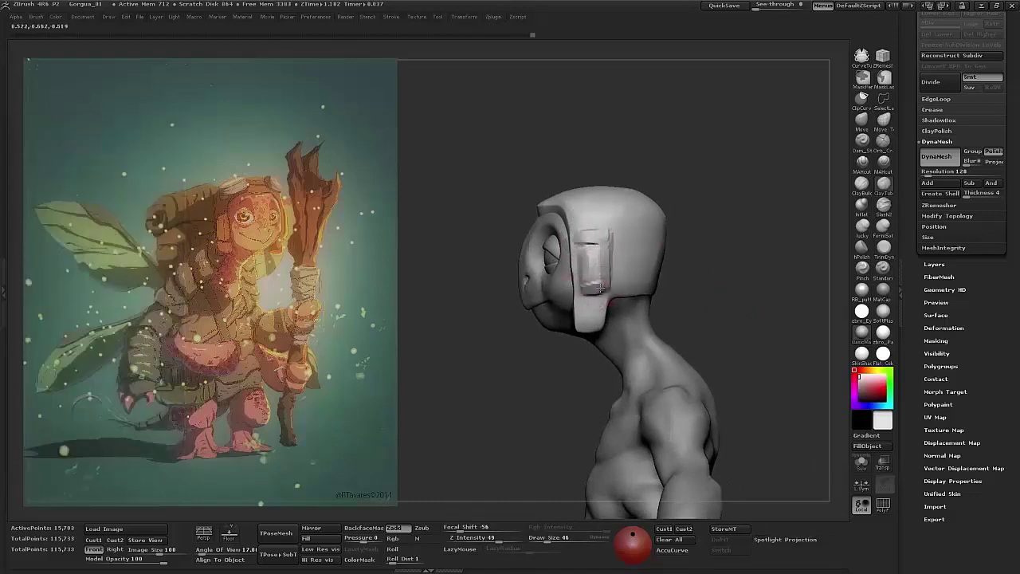
key("ctrl+z")
- Define the borders of the ear pads with the Orb_Cracks brush, reducing the draw size to 34
left_click(883, 140)
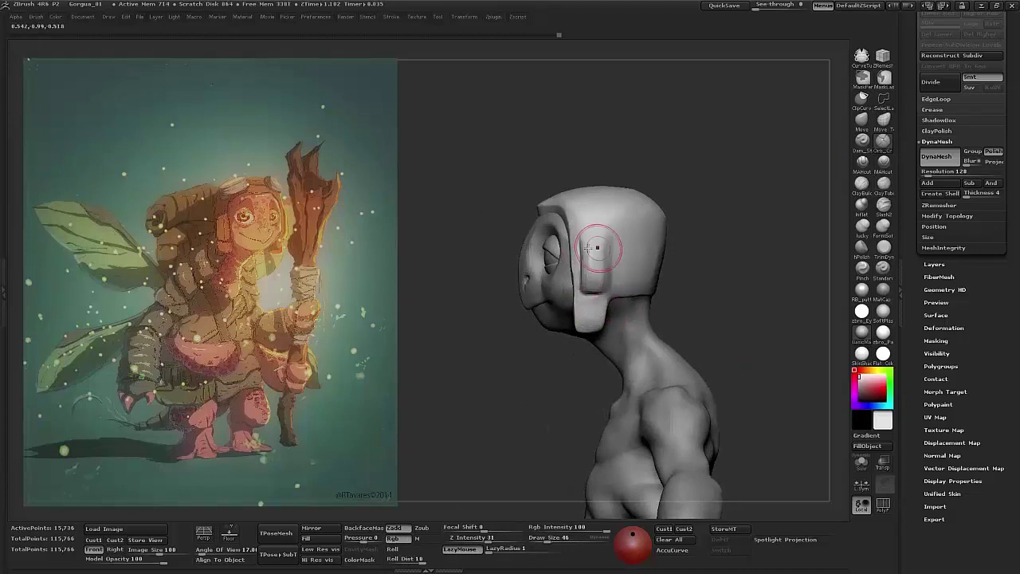
key("bracketleft")
key("bracketleft")
left_click_drag(593, 275, 596, 280)
mouse_move(712, 295)
left_mouse_down()
mouse_move(747, 319)
mouse_move(828, 203)
left_mouse_up()
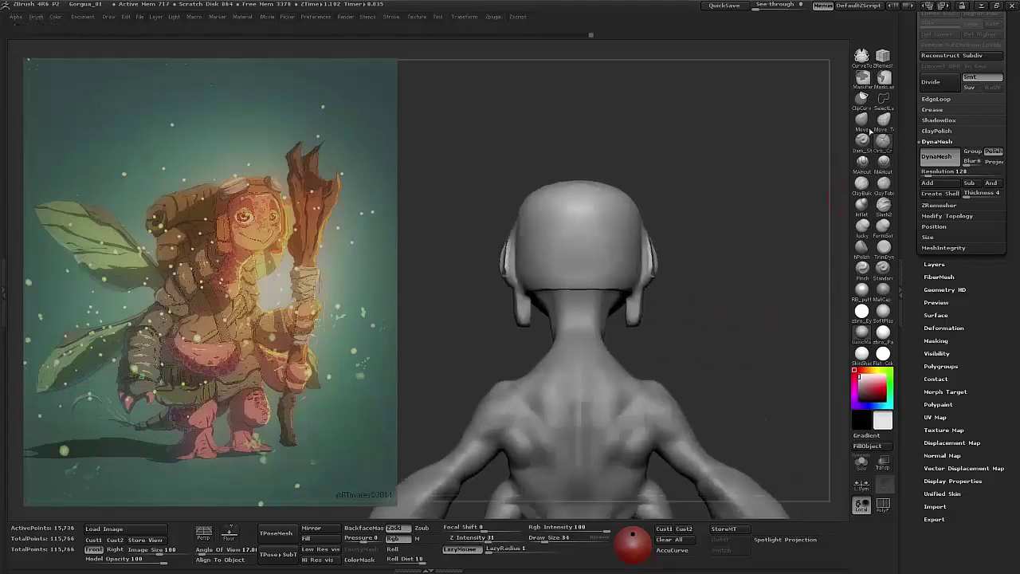
- Adjust the ear pads and the cap's silhouette with the Move brush at draw size 37
mouse_move(657, 237)
left_mouse_down()
mouse_move(797, 244)
mouse_move(742, 260)
mouse_move(661, 250)
mouse_move(733, 307)
mouse_move(679, 308)
left_mouse_up()
left_click_drag(717, 192, 682, 178)
key("space")
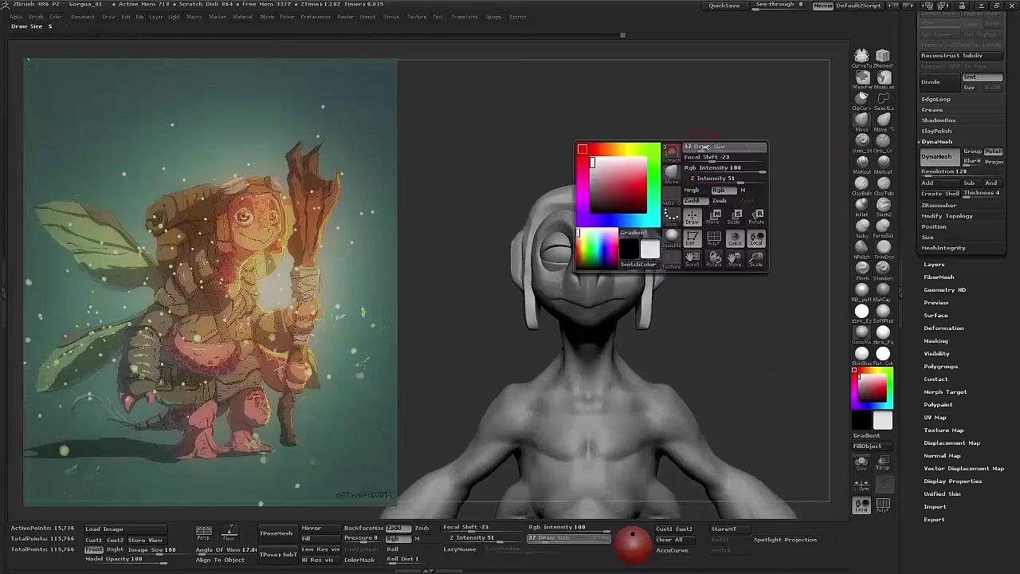
mouse_move(718, 297)
left_mouse_down()
mouse_move(693, 263)
mouse_move(717, 239)
mouse_move(628, 240)
mouse_move(706, 232)
mouse_move(646, 233)
mouse_move(718, 252)
mouse_move(681, 244)
mouse_move(701, 263)
mouse_move(737, 241)
mouse_move(757, 351)
mouse_move(781, 262)
left_mouse_up()
- Pull two round goggle lenses out of the cap's forehead as short cylinders and flatten their faces
key("w")
mouse_move(678, 334)
left_mouse_down()
mouse_move(678, 488)
mouse_move(701, 382)
mouse_move(672, 265)
mouse_move(690, 235)
left_mouse_up()
mouse_move(718, 271)
left_mouse_down()
mouse_move(742, 302)
mouse_move(720, 301)
left_mouse_up()
key("q")
mouse_move(637, 296)
left_mouse_down("alt")
mouse_move(724, 343)
mouse_move(691, 341)
mouse_move(627, 298)
mouse_move(653, 258)
mouse_move(697, 227)
mouse_move(715, 247)
left_mouse_up("alt")
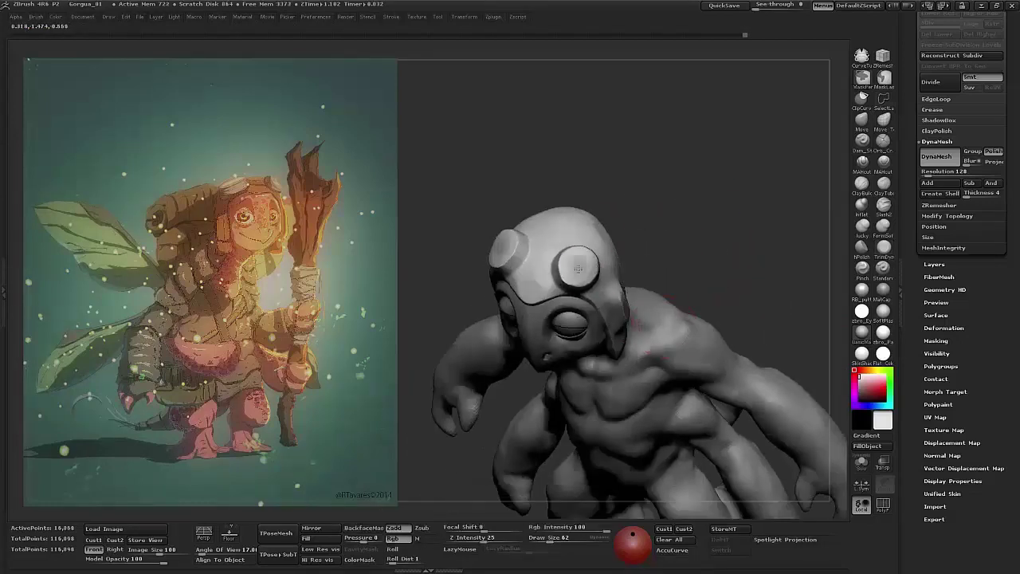
- Form raised rims around both goggle lenses and cut grooves along them with the MAHcut brush at draw size 23
key("space")
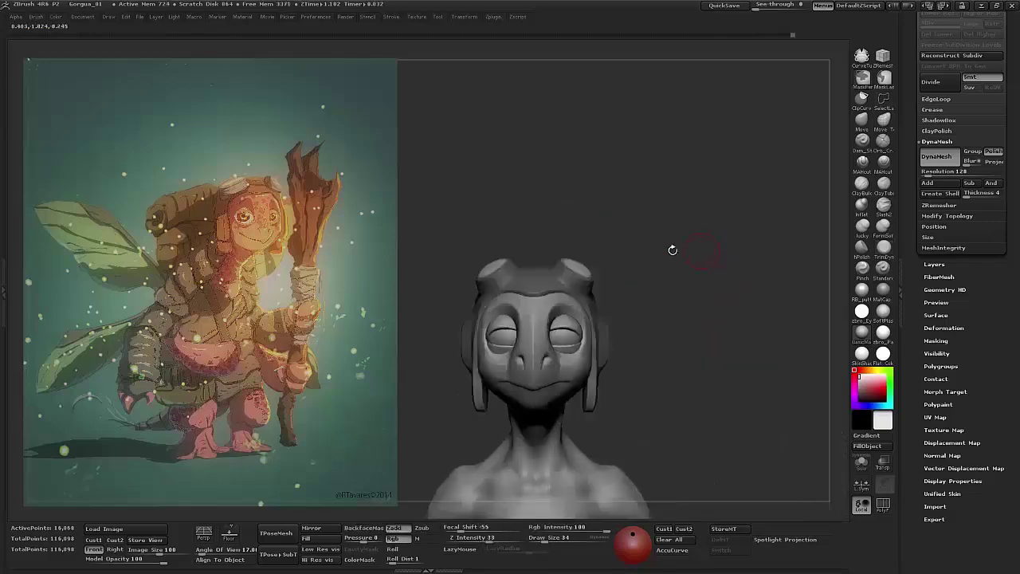
key("w")
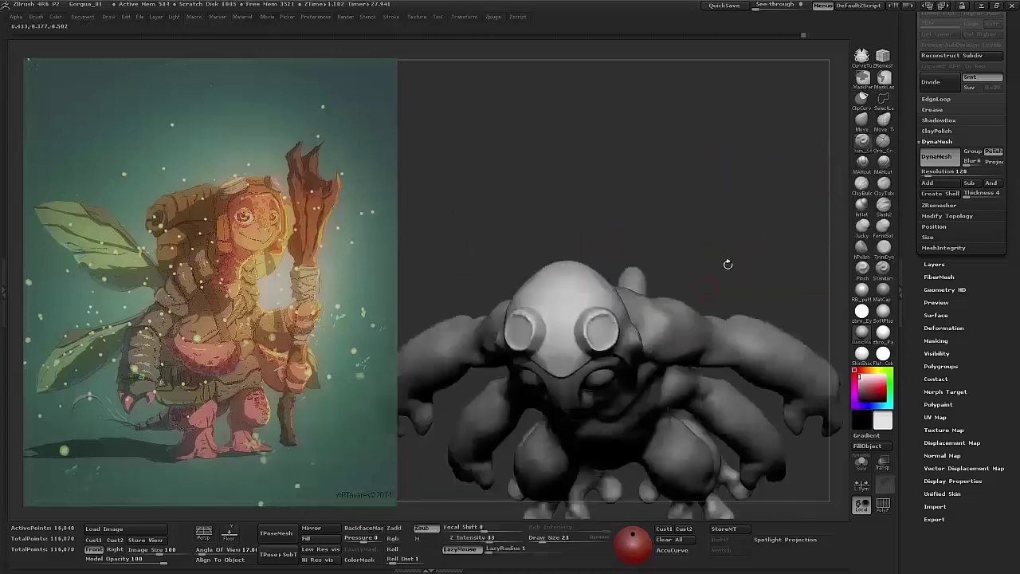
mouse_move(728, 264)
left_mouse_down()
mouse_move(608, 321)
mouse_move(590, 300)
mouse_move(653, 271)
mouse_move(686, 231)
left_mouse_up()
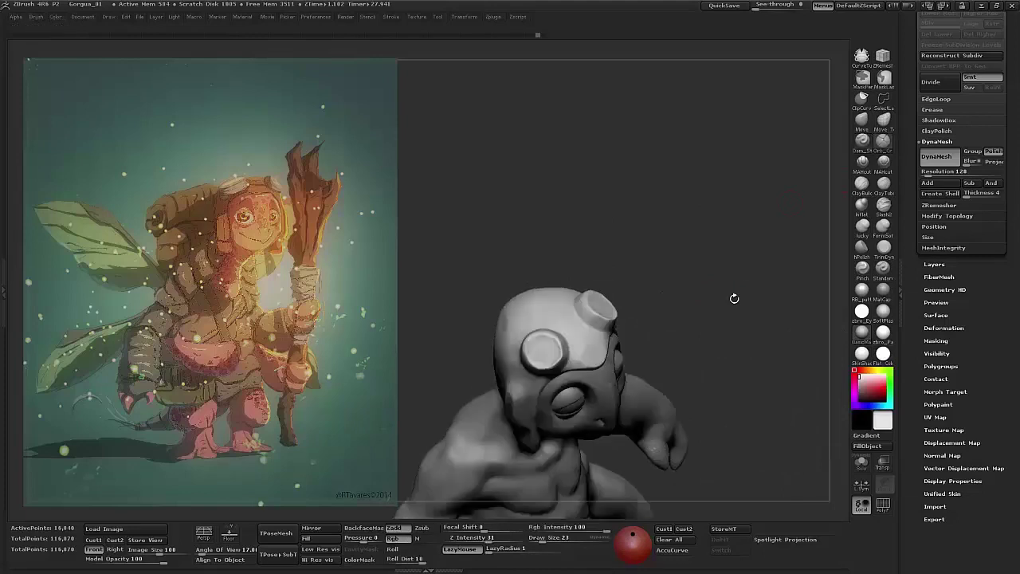
mouse_move(733, 296)
left_mouse_down()
mouse_move(786, 240)
mouse_move(643, 225)
mouse_move(622, 299)
mouse_move(577, 318)
mouse_move(629, 315)
left_mouse_up()
mouse_move(665, 246)
left_mouse_down()
mouse_move(668, 232)
mouse_move(659, 261)
left_mouse_up()
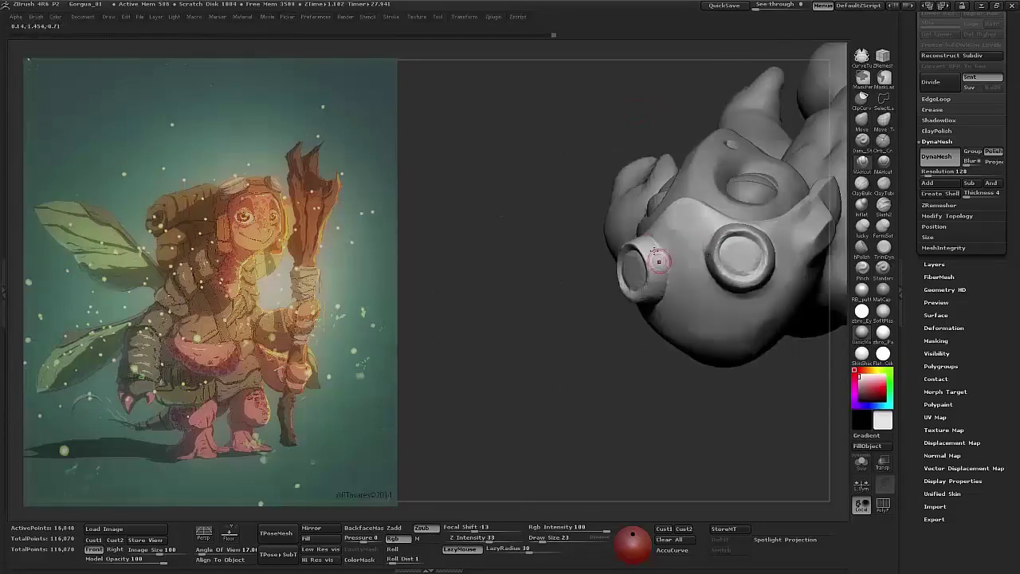
mouse_move(622, 419)
left_mouse_down()
mouse_move(779, 171)
mouse_move(744, 250)
mouse_move(744, 241)
mouse_move(584, 194)
left_mouse_up()
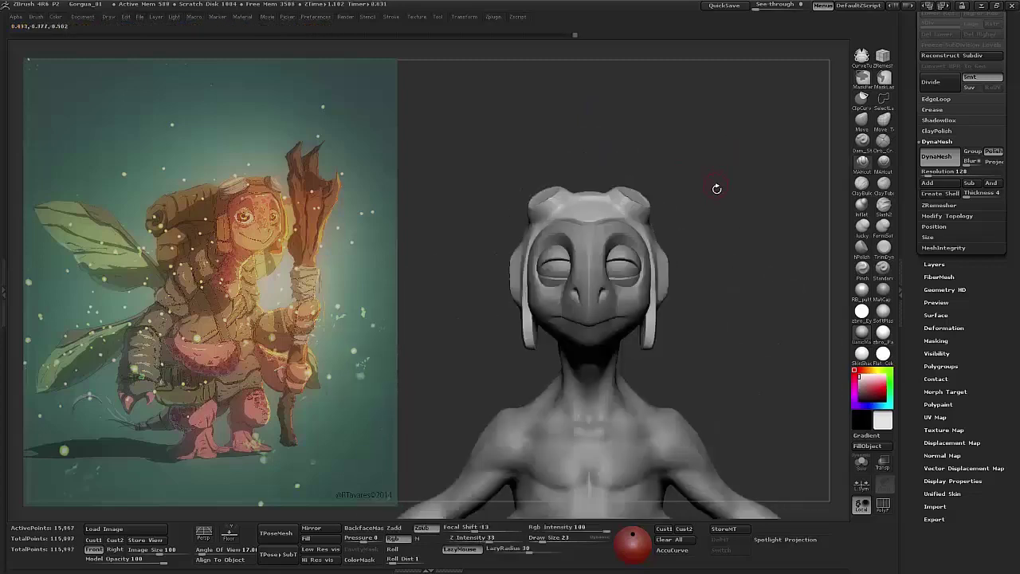
- Inspect the cap and goggles from several angles and make the Skin_ZSphere_1 subtool active
mouse_move(715, 187)
left_mouse_down()
mouse_move(745, 239)
mouse_move(731, 257)
left_mouse_up()
left_click_drag(725, 178, 726, 143)
left_click(673, 276, "alt")
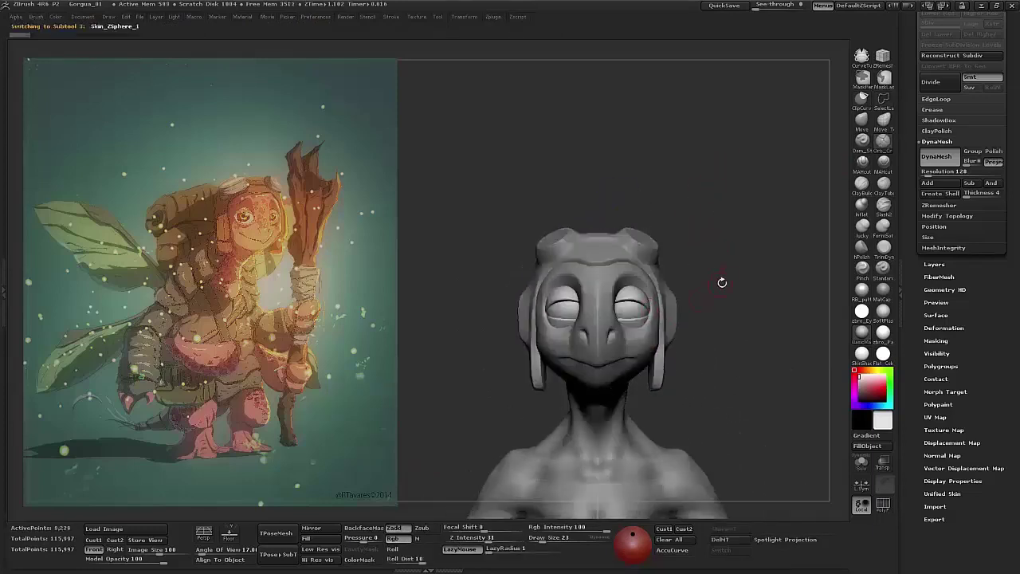
left_click_drag(717, 191, 600, 310)
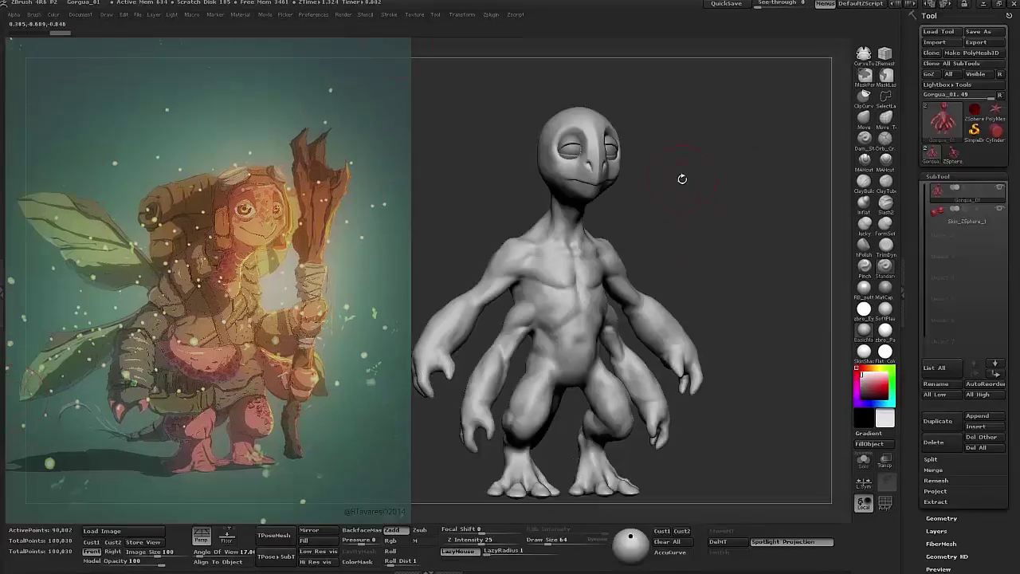
- Paint a cap-shaped mask over the top, sides and back of the bare head at draw size 64, leaving the face clear
mouse_move(682, 179)
left_mouse_down()
mouse_move(770, 282)
mouse_move(763, 324)
mouse_move(707, 285)
left_mouse_up()
mouse_move(594, 195)
left_mouse_down("ctrl")
mouse_move(575, 243)
mouse_move(568, 185)
mouse_move(575, 261)
mouse_move(518, 237)
left_mouse_up("ctrl")
mouse_move(569, 203)
left_mouse_down("ctrl")
mouse_move(674, 178)
mouse_move(701, 208)
left_mouse_up("ctrl")
left_click_drag(518, 185, 526, 171, "ctrl")
mouse_move(629, 209)
left_mouse_down()
mouse_move(651, 227)
mouse_move(570, 188)
mouse_move(720, 178)
mouse_move(590, 251)
left_mouse_up()
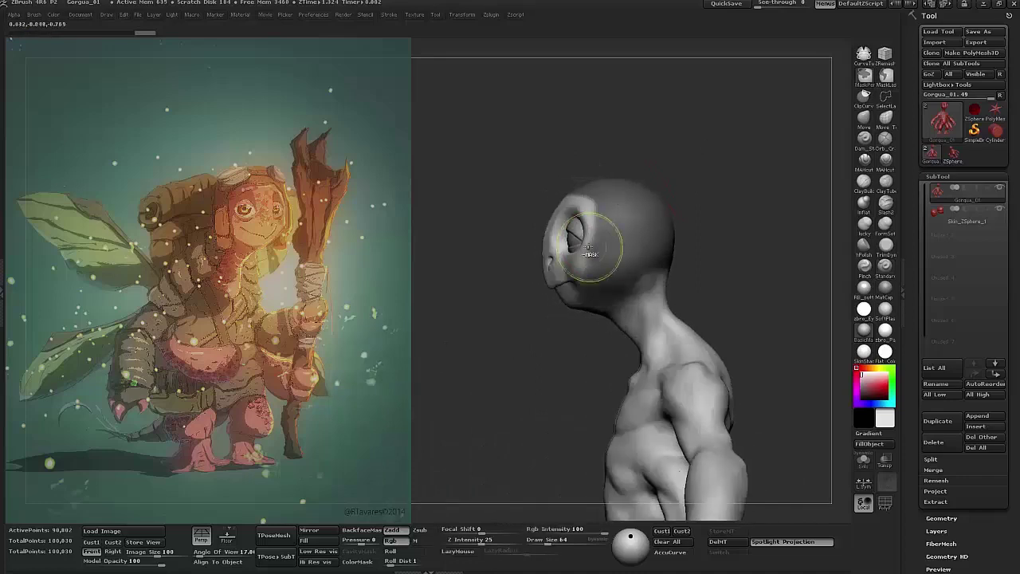
mouse_move(494, 239)
left_mouse_down()
mouse_move(526, 231)
mouse_move(630, 296)
left_mouse_up()
- Open the subtool extraction settings for the masked cap area
left_click_drag(724, 282, 800, 272)
left_click(936, 501)
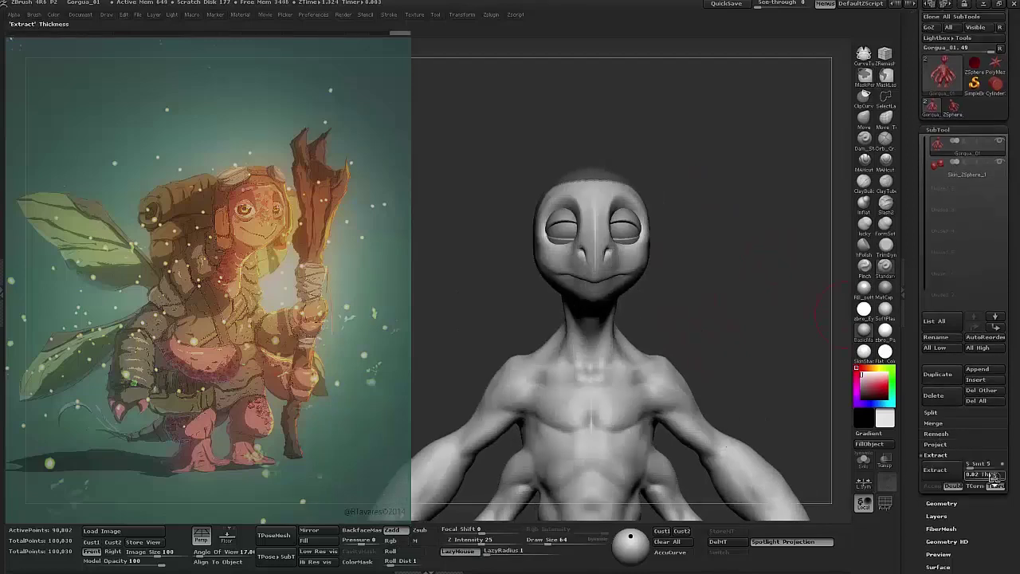
- Extract the masked part of the head as a separate cap subtool with thickness 0.02, accept it and select it
left_click(936, 471)
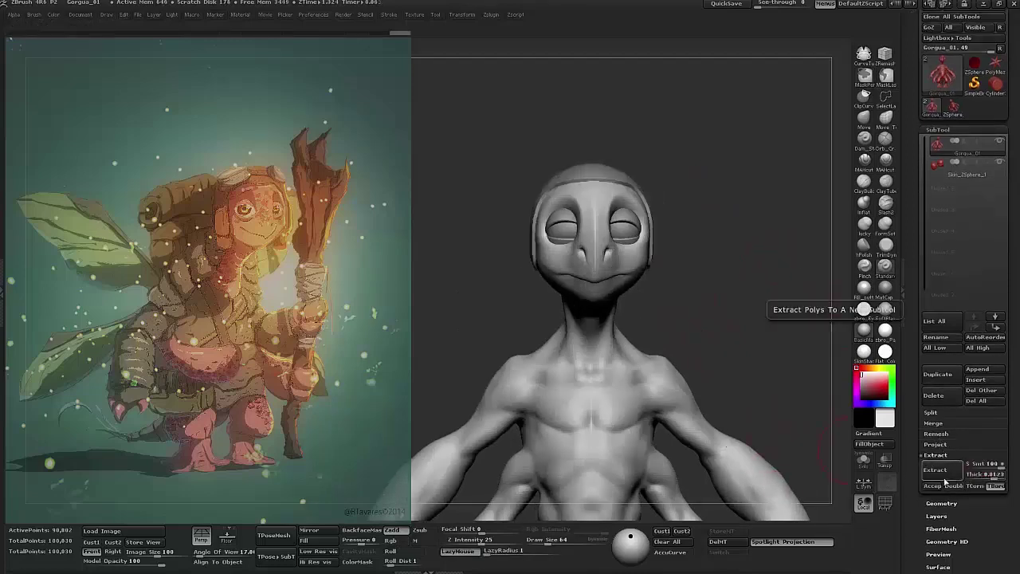
left_click(934, 486)
left_click(974, 170)
left_click_drag(805, 263, 760, 296)
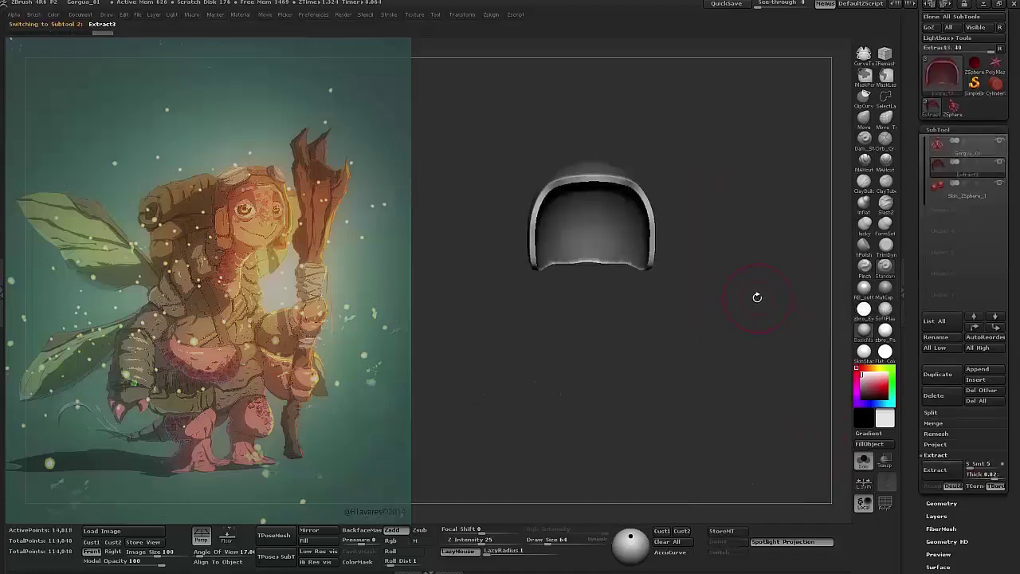
- Thicken the isolated cap's rim and adjust its shell with Transpose and the Move brush
key("w")
mouse_move(651, 250)
left_mouse_down()
mouse_move(630, 267)
mouse_move(519, 289)
left_mouse_up()
left_click_drag(527, 238, 472, 299)
left_click_drag(685, 335, 526, 350)
left_click_drag(515, 269, 606, 269, "shift")
mouse_move(520, 250)
left_mouse_down("shift")
mouse_move(607, 250)
mouse_move(562, 247)
left_mouse_up("shift")
mouse_move(630, 250)
left_mouse_down()
mouse_move(605, 255)
mouse_move(620, 228)
mouse_move(590, 231)
mouse_move(620, 228)
left_mouse_up()
mouse_move(469, 273)
left_mouse_down()
mouse_move(469, 363)
mouse_move(510, 334)
left_mouse_up()
key("q")
left_click_drag(680, 205, 494, 287)
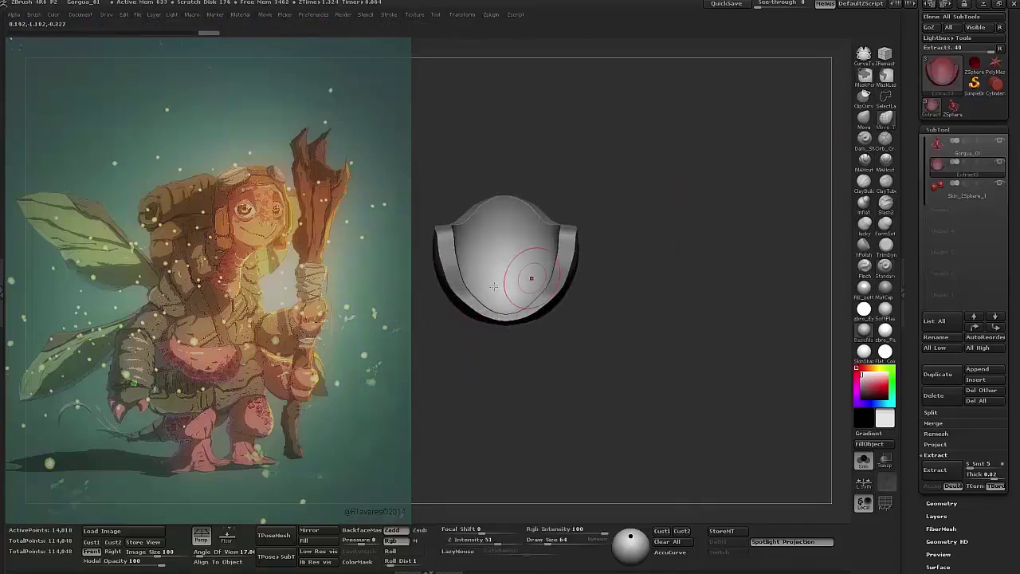
left_click_drag(558, 383, 742, 436)
- Convert the cap to a DynaMesh at resolution 192
left_click(942, 503)
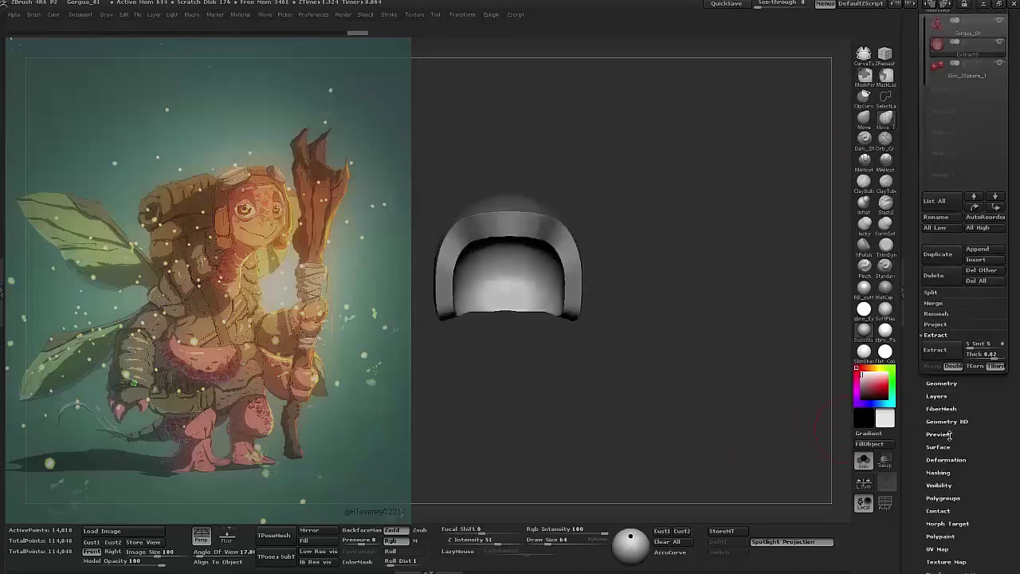
left_click(938, 494)
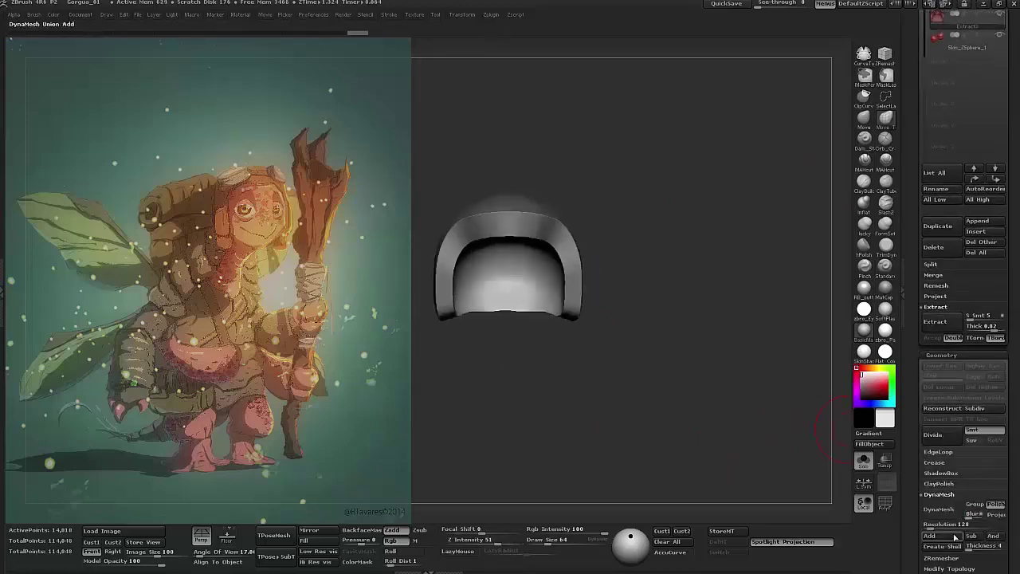
left_click(939, 510)
- Pull the cap's lower side corners down into ear flaps with the Move brush at draw size 65
key("space")
left_click_drag(643, 302, 667, 302)
left_click_drag(558, 415, 588, 431)
key("bracketleft")
left_click_drag(594, 368, 629, 359)
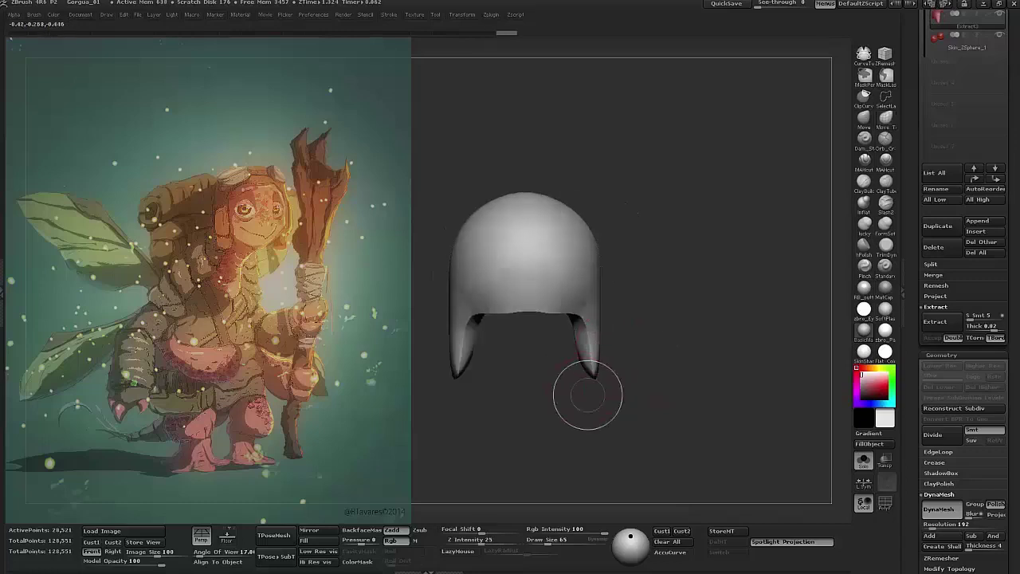
left_click_drag(680, 335, 590, 307, "alt")
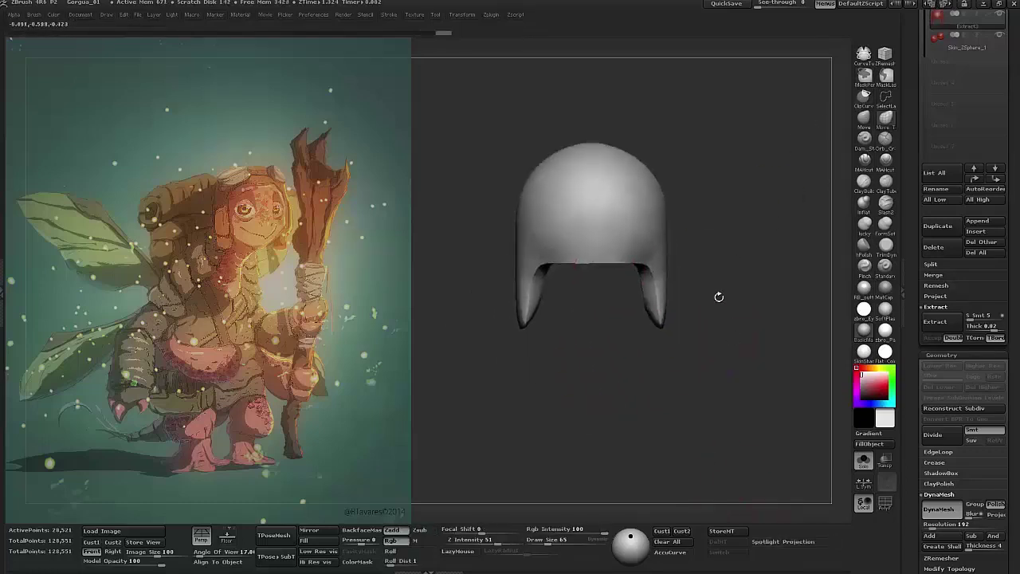
- Cut the ear flap ends and the cap's lower edge straight, and show the body around the cap again
left_click_drag(717, 295, 680, 177)
mouse_move(663, 407)
left_mouse_down()
mouse_move(405, 423)
mouse_move(626, 358)
mouse_move(610, 346)
mouse_move(592, 396)
mouse_move(658, 419)
mouse_move(631, 369)
mouse_move(638, 326)
mouse_move(580, 361)
mouse_move(572, 350)
mouse_move(583, 367)
mouse_move(575, 351)
mouse_move(572, 382)
left_mouse_up()
key("s")
key("ctrl+shift")
left_click_drag(490, 299, 491, 300, "ctrl+shift")
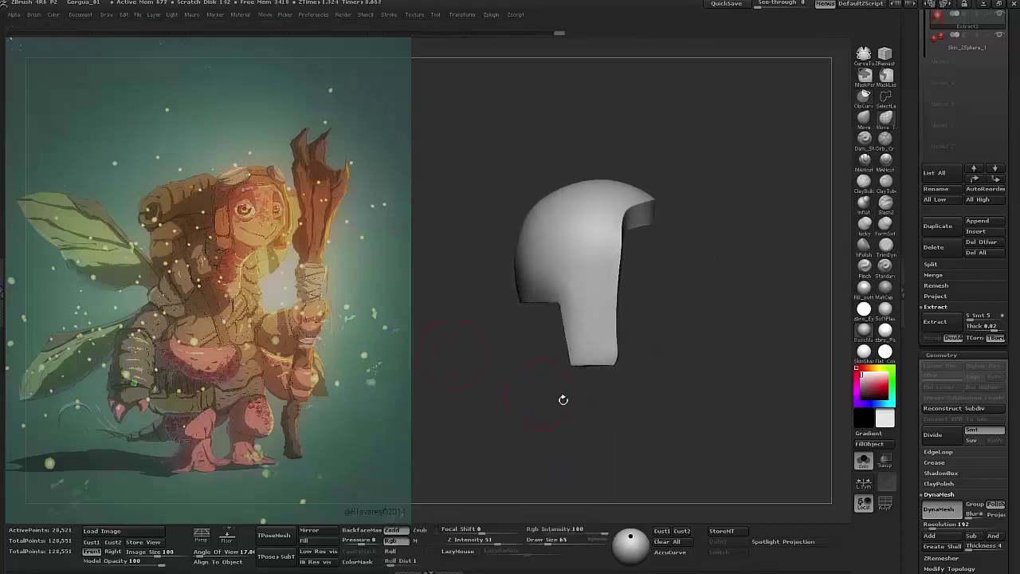
left_click_drag(560, 401, 813, 291)
left_click(863, 461)
- Mask the ear flap area and clip the cap's lower edge straight across the nape
key("ctrl+shift")
left_click_drag(682, 305, 681, 306, "ctrl+shift")
left_click_drag(497, 296, 577, 413, "ctrl")
left_click_drag(514, 325, 581, 419, "ctrl")
left_click_drag(789, 446, 638, 447)
mouse_move(591, 398)
left_mouse_down("ctrl+shift")
mouse_move(594, 319)
mouse_move(646, 466)
mouse_move(597, 359)
mouse_move(598, 283)
left_mouse_up("ctrl+shift")
left_click_drag(510, 381, 641, 382)
left_click_drag(588, 301, 559, 298, "ctrl+shift")
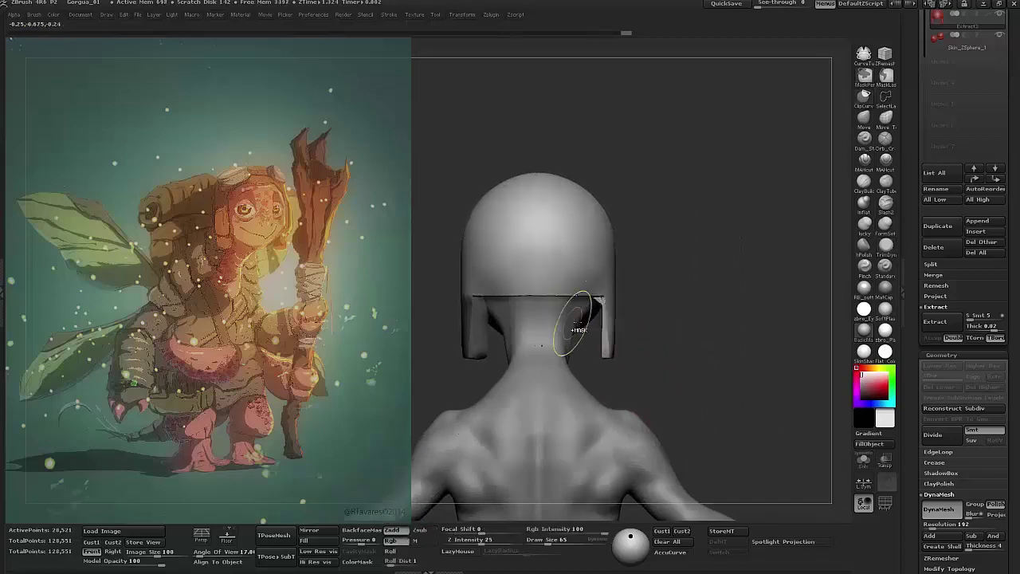
- Flatten and adjust the ear flaps with TrimDynamic and Move Topological at draw size 52, using backface masking
left_click_drag(733, 303, 716, 317)
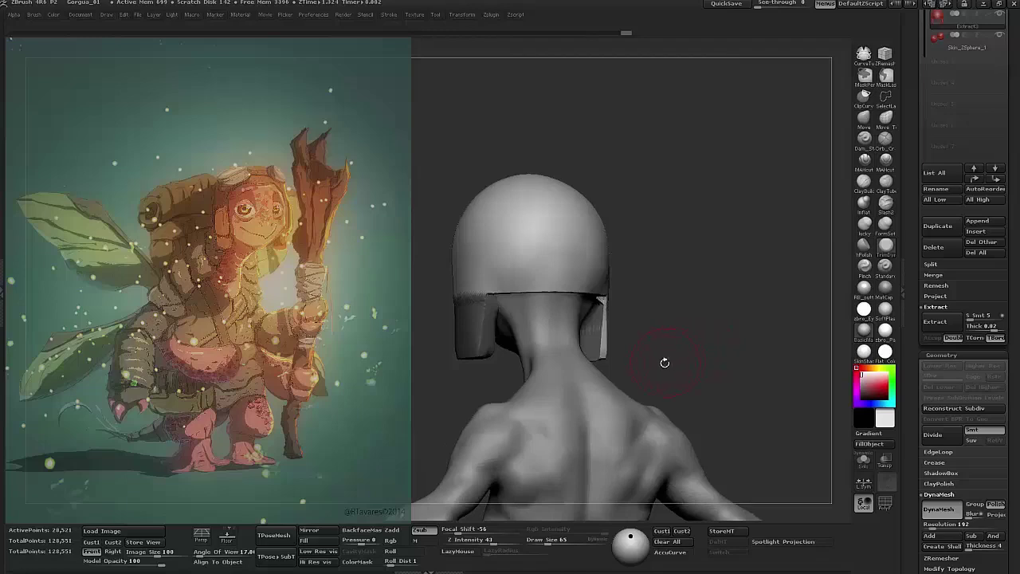
mouse_move(625, 354)
left_mouse_down()
mouse_move(696, 322)
mouse_move(605, 312)
mouse_move(597, 301)
left_mouse_up()
key("b")
key("m")
key("t")
key("s")
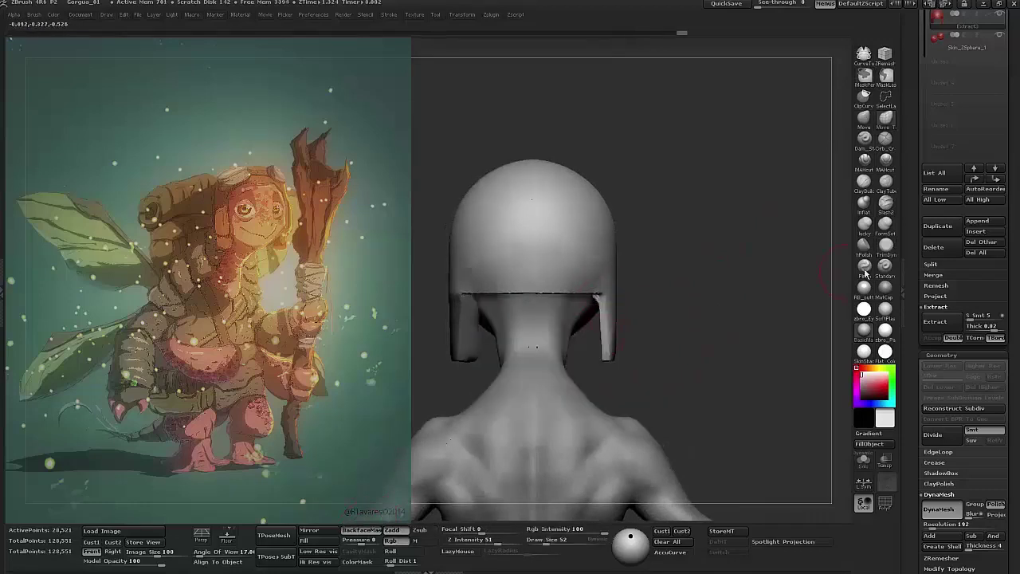
left_click(887, 246)
mouse_move(610, 364)
left_mouse_down()
mouse_move(656, 377)
mouse_move(647, 325)
left_mouse_up()
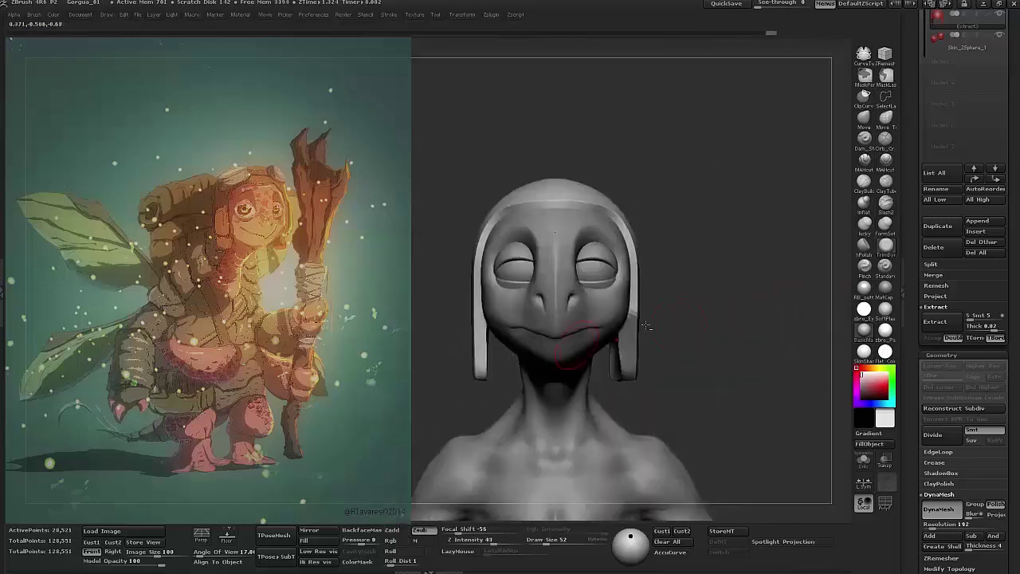
- Mirror and weld the cap, and reshape its crown with the Move brush at draw size 110
left_click(949, 568)
mouse_move(783, 389)
left_mouse_down()
mouse_move(751, 346)
mouse_move(789, 271)
left_mouse_up()
left_click(885, 117)
mouse_move(754, 192)
left_mouse_down()
mouse_move(520, 300)
mouse_move(643, 287)
mouse_move(729, 263)
left_mouse_up()
key("space")
left_click(554, 292)
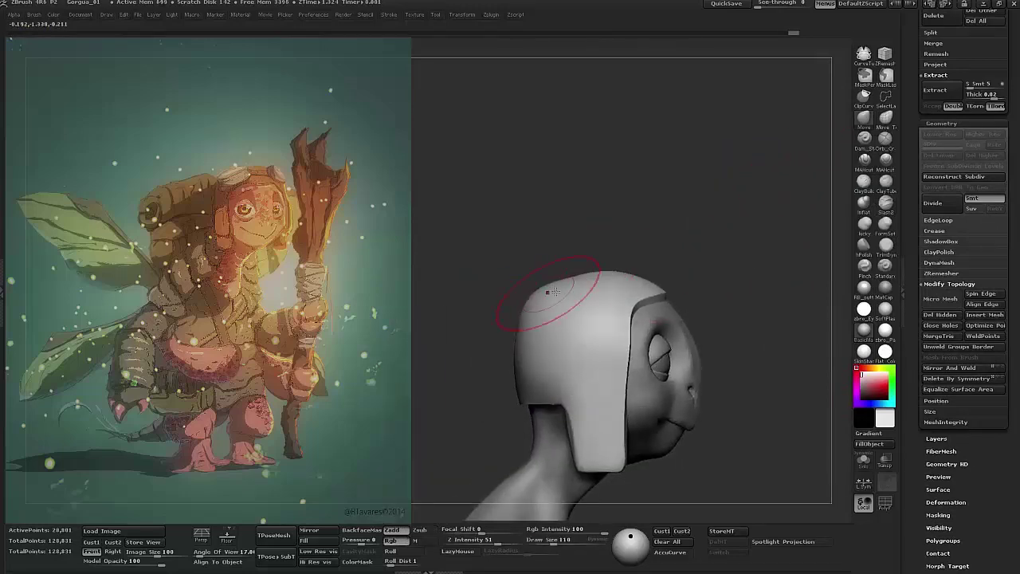
key("space")
mouse_move(572, 277)
left_mouse_down()
mouse_move(550, 279)
mouse_move(629, 259)
mouse_move(727, 279)
mouse_move(733, 303)
mouse_move(765, 263)
mouse_move(845, 264)
left_mouse_up()
key("space")
key("space")
left_click(781, 257)
key("space")
- Refine the cap's crown, sides and ear flap outline with the TrimDynamic and Move brushes
key("b")
key("t")
key("d")
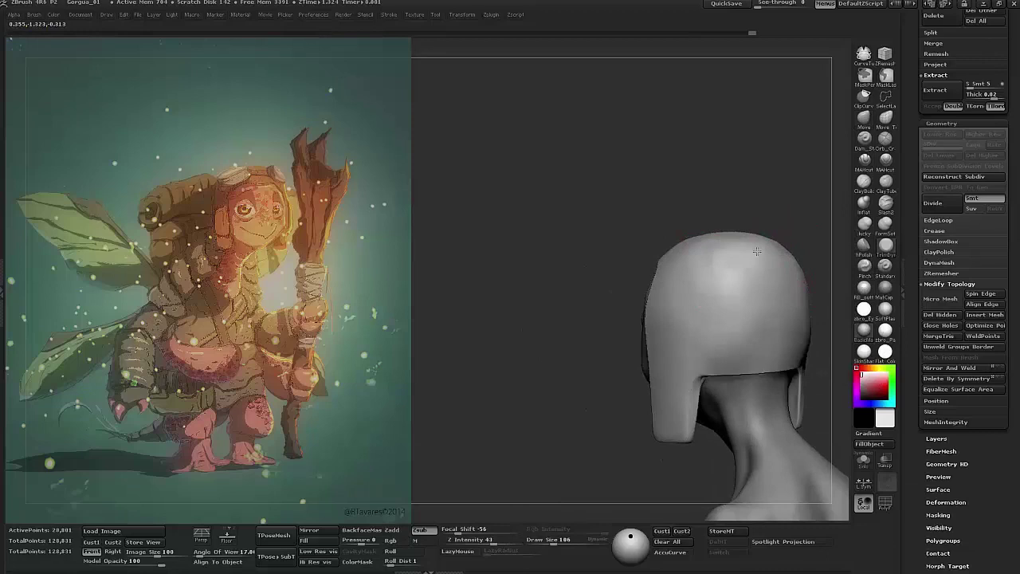
key("b")
key("m")
key("v")
left_click_drag(700, 190, 689, 228)
left_click_drag(724, 253, 560, 274)
mouse_move(616, 302)
left_mouse_down()
mouse_move(672, 352)
mouse_move(697, 296)
left_mouse_up()
left_click_drag(588, 310, 579, 314)
mouse_move(547, 264)
left_mouse_down()
mouse_move(713, 266)
mouse_move(813, 159)
mouse_move(662, 278)
mouse_move(749, 231)
mouse_move(799, 255)
mouse_move(765, 228)
mouse_move(829, 184)
mouse_move(765, 192)
mouse_move(712, 176)
mouse_move(568, 261)
left_mouse_up()
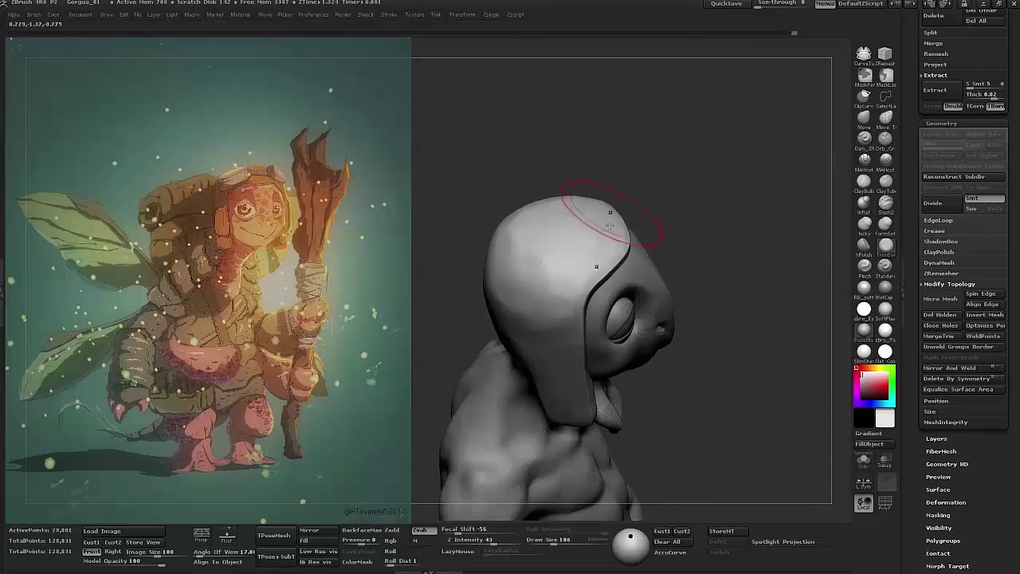
- Flatten broad planes around the cap's front, sides and back with the TrimDynamic brush
mouse_move(523, 236)
left_mouse_down()
mouse_move(716, 229)
mouse_move(723, 295)
mouse_move(765, 263)
mouse_move(733, 205)
mouse_move(679, 250)
mouse_move(707, 280)
mouse_move(794, 246)
mouse_move(629, 267)
left_mouse_up()
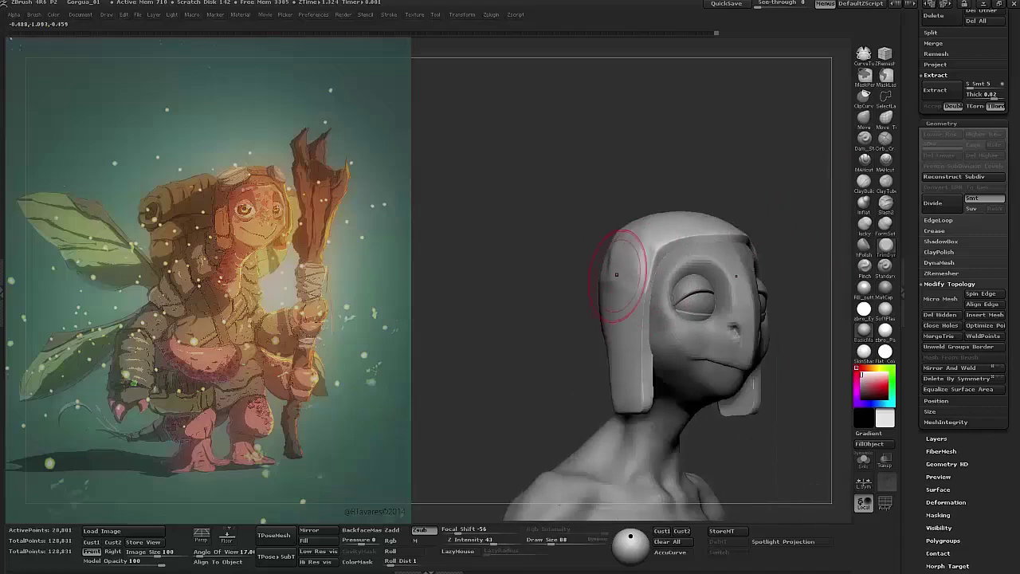
mouse_move(797, 218)
left_mouse_down()
mouse_move(757, 227)
mouse_move(824, 230)
mouse_move(715, 212)
mouse_move(765, 223)
mouse_move(717, 231)
mouse_move(888, 226)
mouse_move(686, 215)
left_mouse_up()
left_click(887, 226)
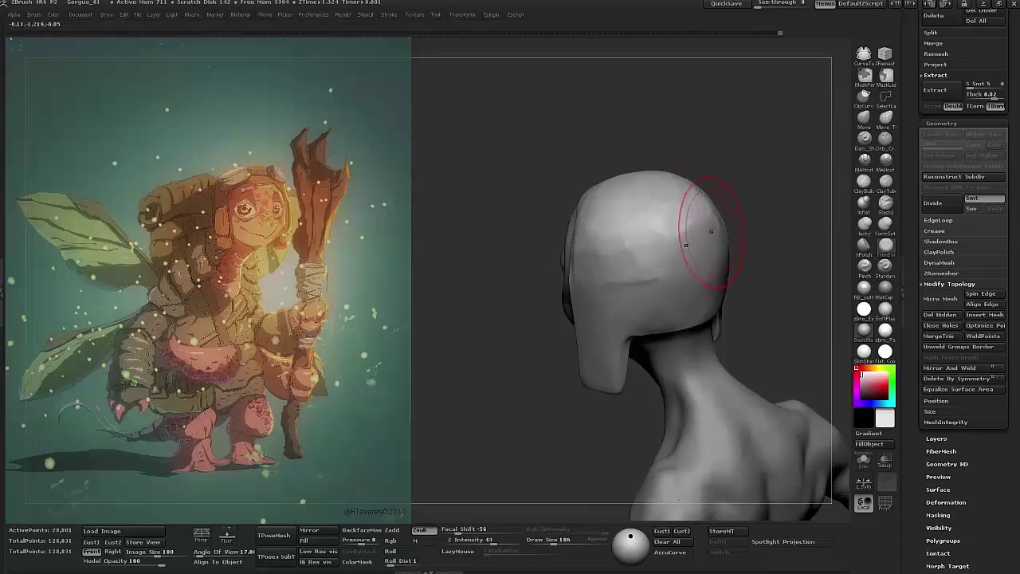
left_click_drag(751, 218, 611, 253)
mouse_move(730, 269)
left_mouse_down()
mouse_move(610, 269)
mouse_move(706, 183)
mouse_move(759, 156)
mouse_move(694, 195)
left_mouse_up()
- Insert a mirrored pair of cylinders above the cap's forehead as goggle lenses and flatten them
mouse_move(447, 135)
left_mouse_down()
mouse_move(692, 304)
mouse_move(598, 315)
left_mouse_up()
mouse_move(765, 241)
left_mouse_down()
mouse_move(709, 254)
mouse_move(725, 246)
mouse_move(732, 220)
mouse_move(740, 325)
mouse_move(615, 296)
mouse_move(578, 304)
left_mouse_up()
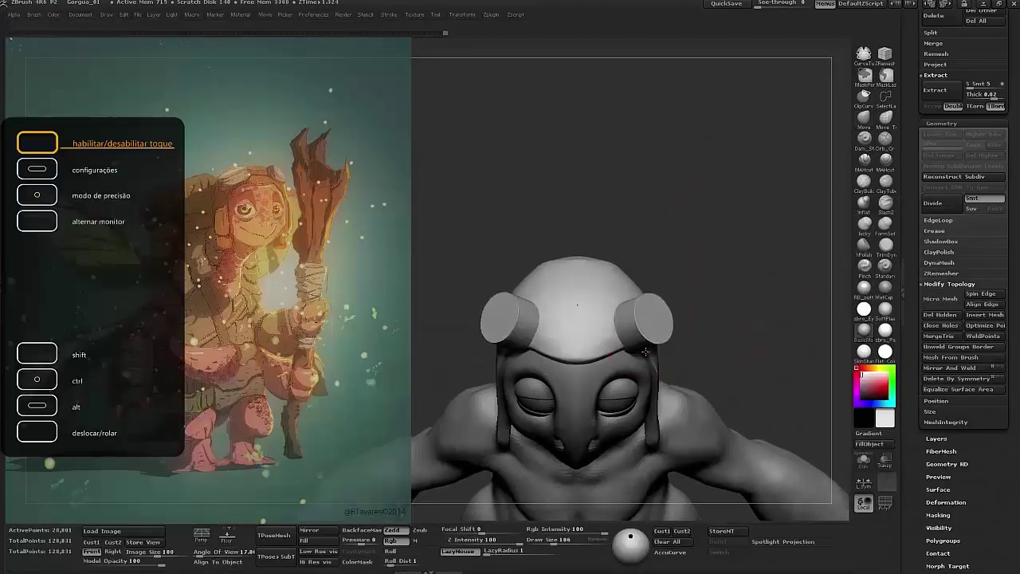
key("w")
left_click_drag(645, 350, 620, 284)
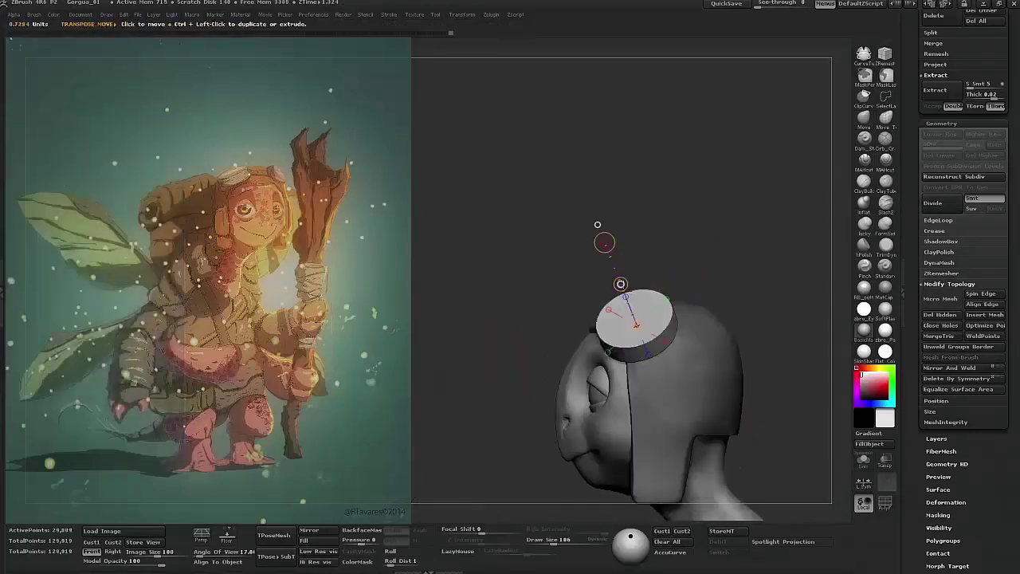
- Rotate and position the mirrored goggle cylinders on the cap's forehead with Transpose
key("r")
mouse_move(597, 225)
left_mouse_down()
mouse_move(733, 229)
mouse_move(644, 411)
left_mouse_up()
left_click_drag(743, 347, 651, 291)
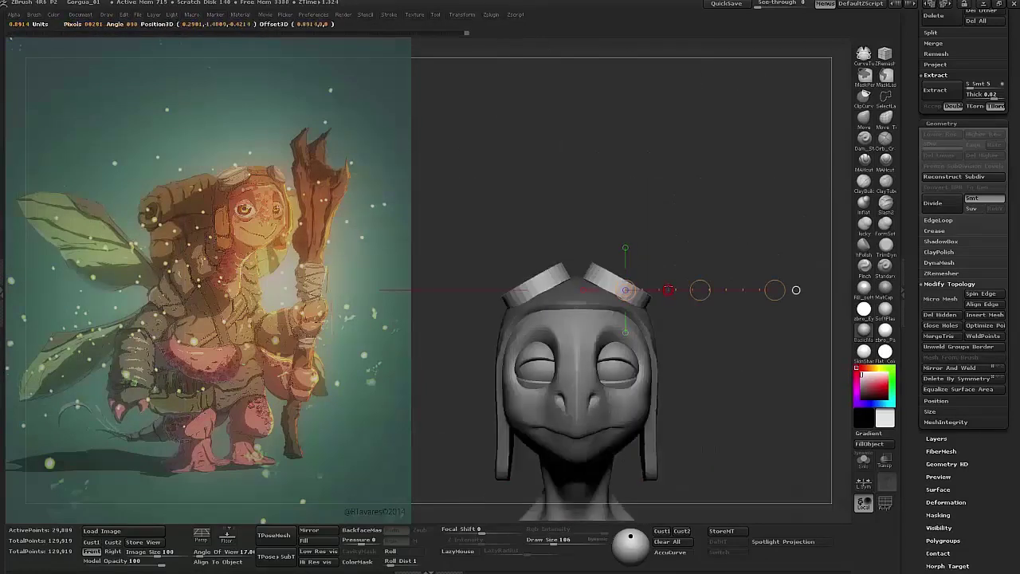
left_click_drag(773, 279, 704, 291)
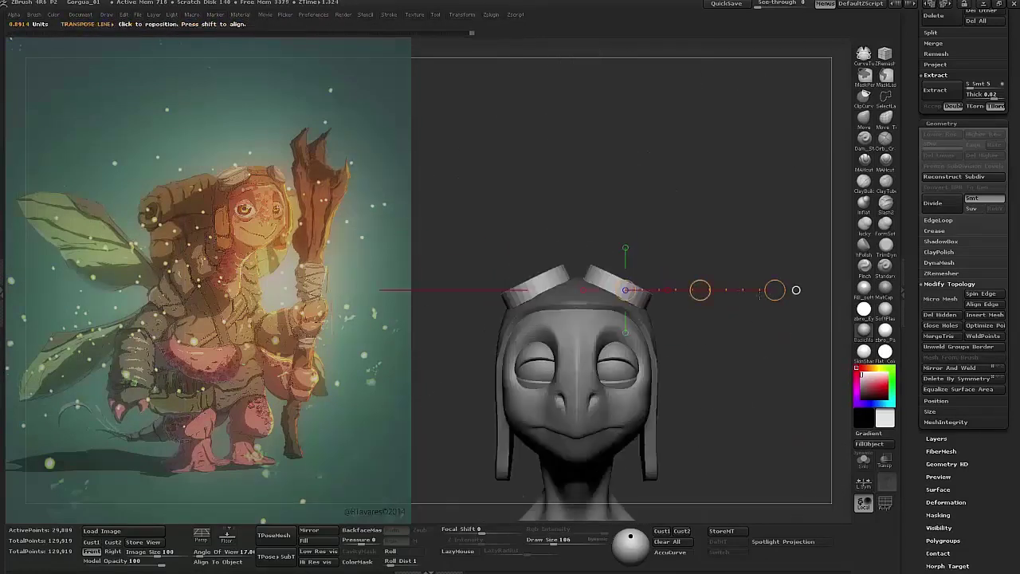
left_click_drag(708, 379, 588, 324)
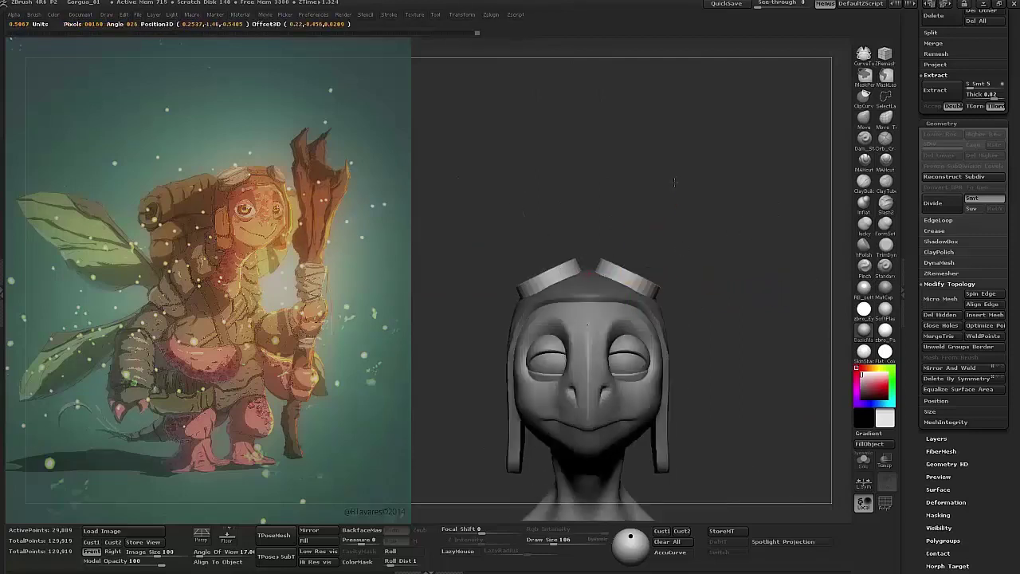
- Duplicate the goggle cylinders and move the copies outward along their axis
mouse_move(710, 271)
left_mouse_down()
mouse_move(652, 233)
mouse_move(662, 178)
mouse_move(646, 231)
mouse_move(730, 214)
mouse_move(683, 250)
mouse_move(462, 262)
mouse_move(489, 251)
left_mouse_up()
mouse_move(510, 311)
left_mouse_down()
mouse_move(674, 287)
mouse_move(586, 259)
mouse_move(786, 305)
mouse_move(747, 298)
left_mouse_up()
key("w")
left_click_drag(590, 263, 628, 168)
mouse_move(674, 246)
left_mouse_down()
mouse_move(638, 231)
mouse_move(628, 198)
mouse_move(710, 214)
mouse_move(646, 209)
mouse_move(631, 184)
left_mouse_up()
left_click(631, 184)
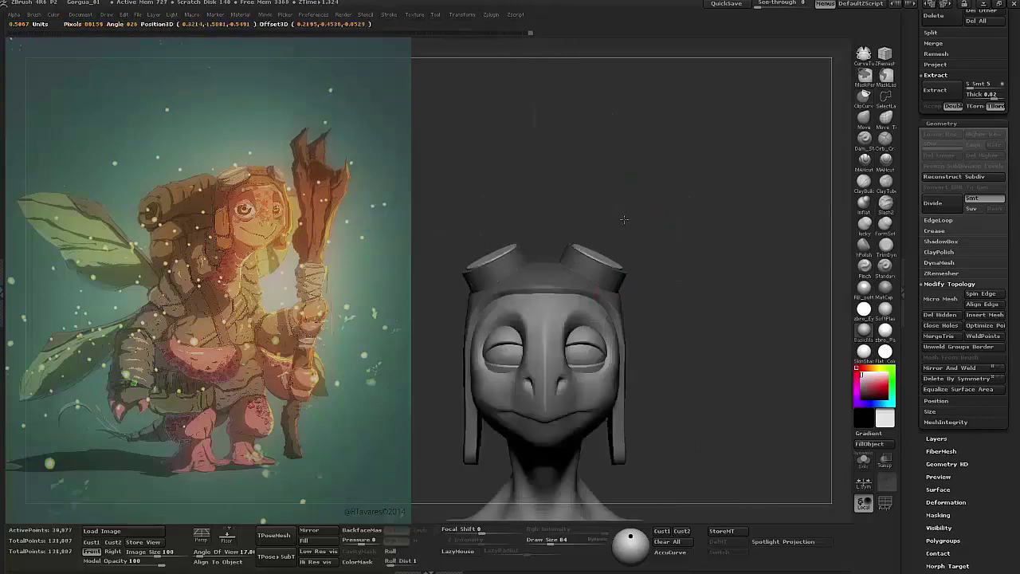
left_click_drag(598, 255, 644, 162)
mouse_move(686, 256)
left_mouse_down()
mouse_move(694, 223)
mouse_move(687, 256)
mouse_move(742, 263)
mouse_move(701, 274)
left_mouse_up()
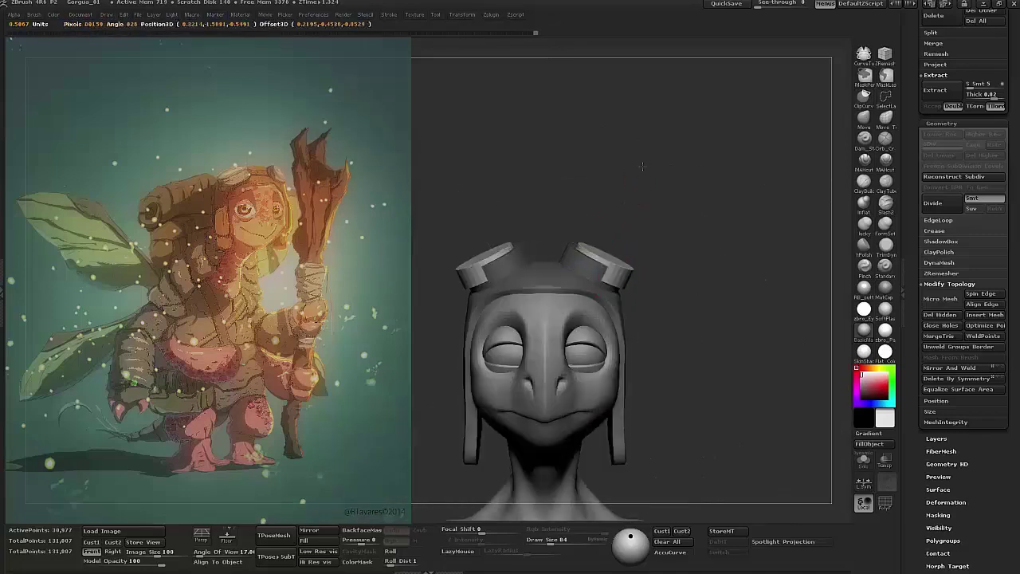
- Scale the duplicated cylinders and seat them on the goggle bases to form stepped rims
left_click_drag(617, 218, 636, 179)
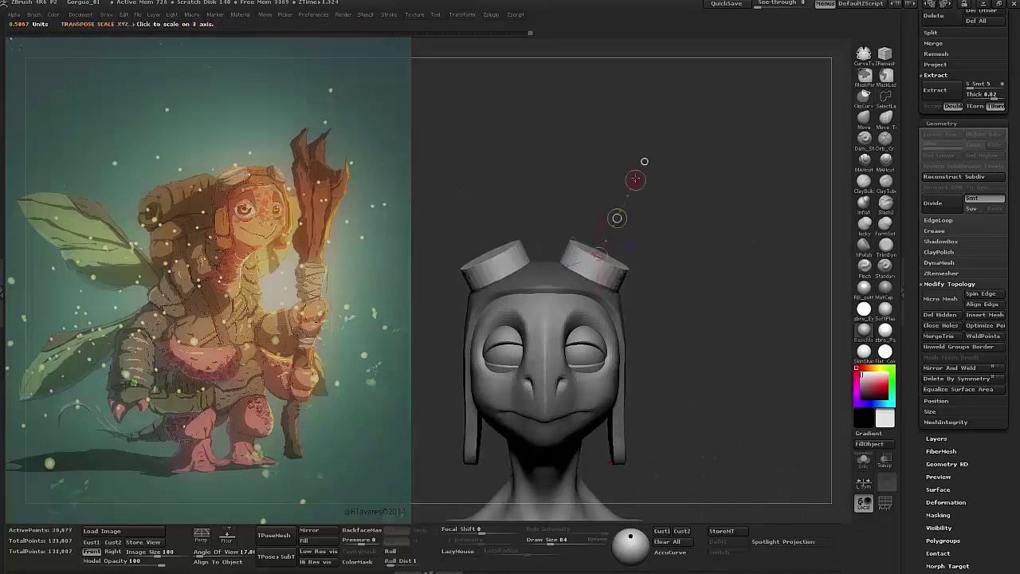
left_click_drag(617, 218, 611, 224)
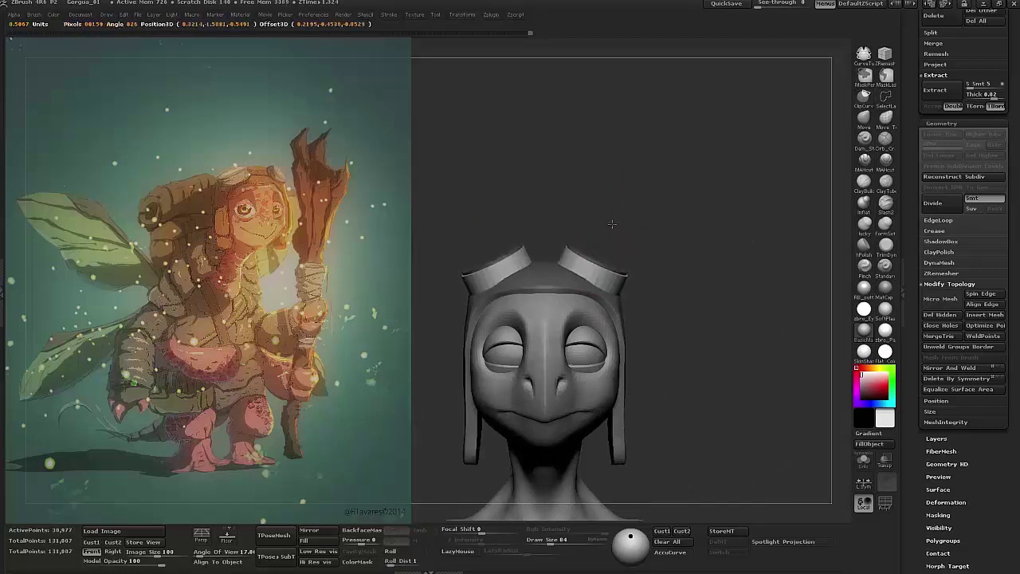
left_click_drag(606, 237, 709, 236)
left_click_drag(601, 221, 724, 332)
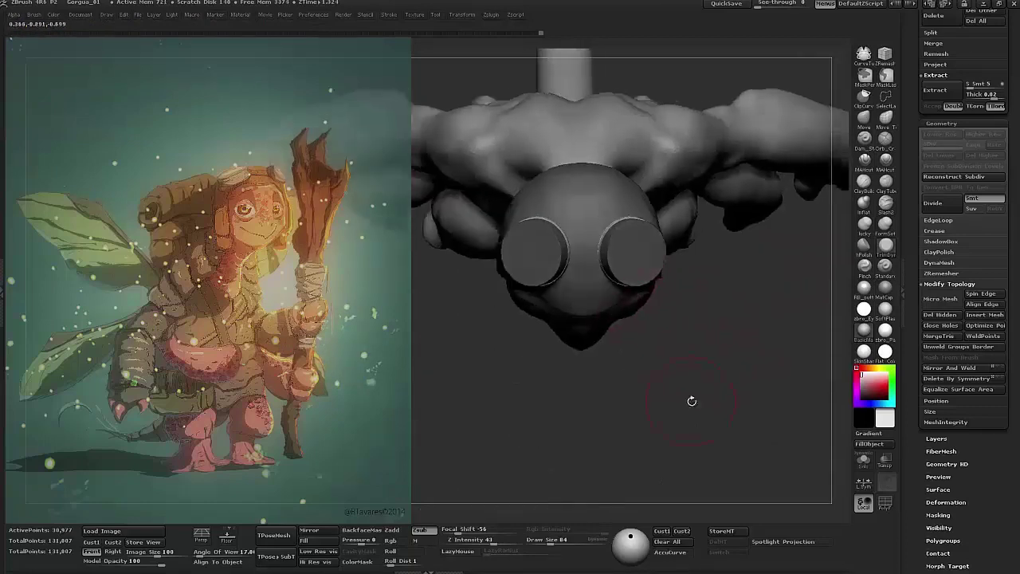
- Insert a cube between the two goggle cylinders and shape it into a connecting bridge with Transpose
left_click_drag(690, 401, 665, 260)
key("b")
left_click(164, 355)
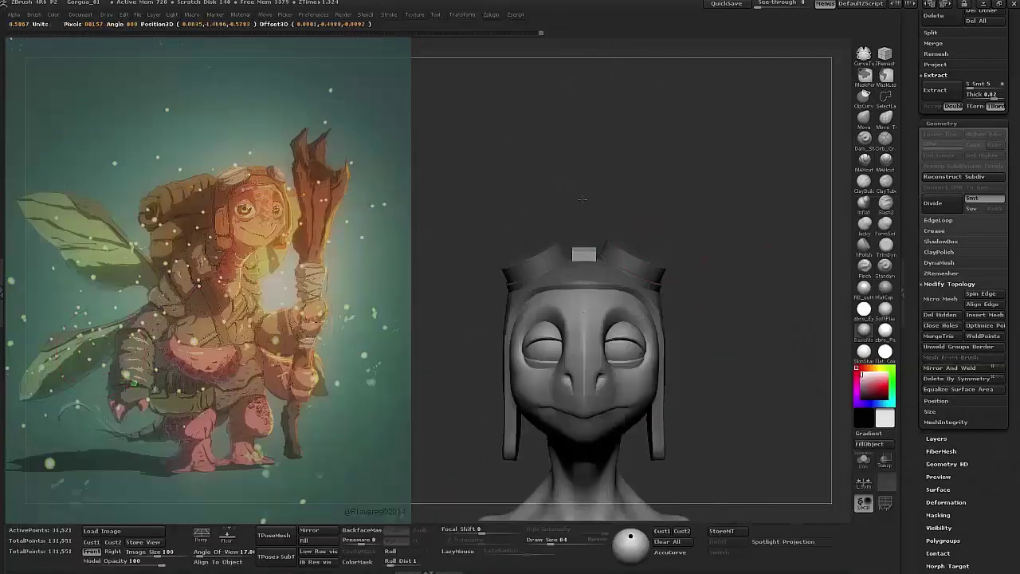
key("w")
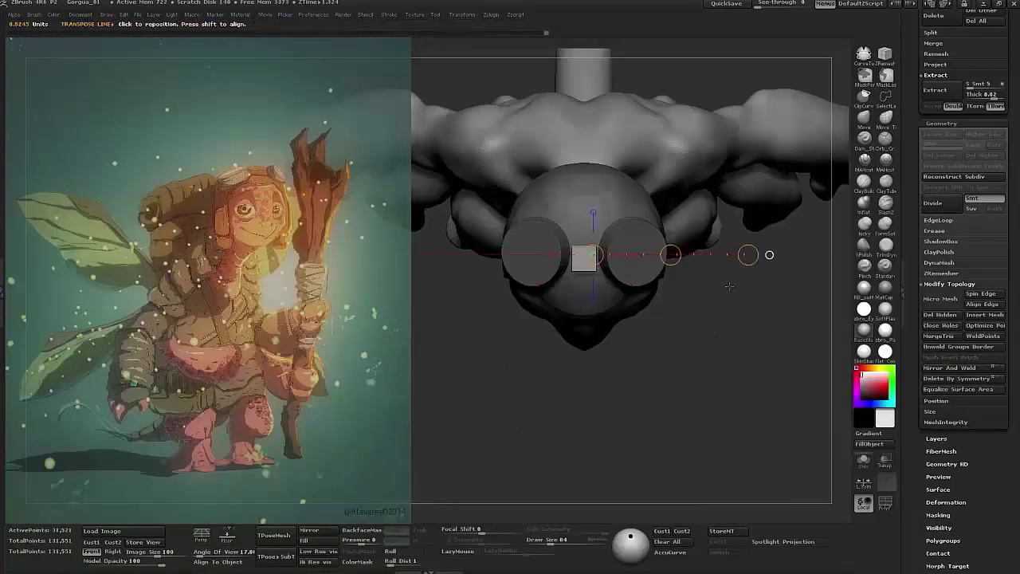
left_click_drag(729, 285, 752, 159, "shift")
left_click_drag(751, 255, 765, 207, "alt")
left_click_drag(765, 255, 778, 269)
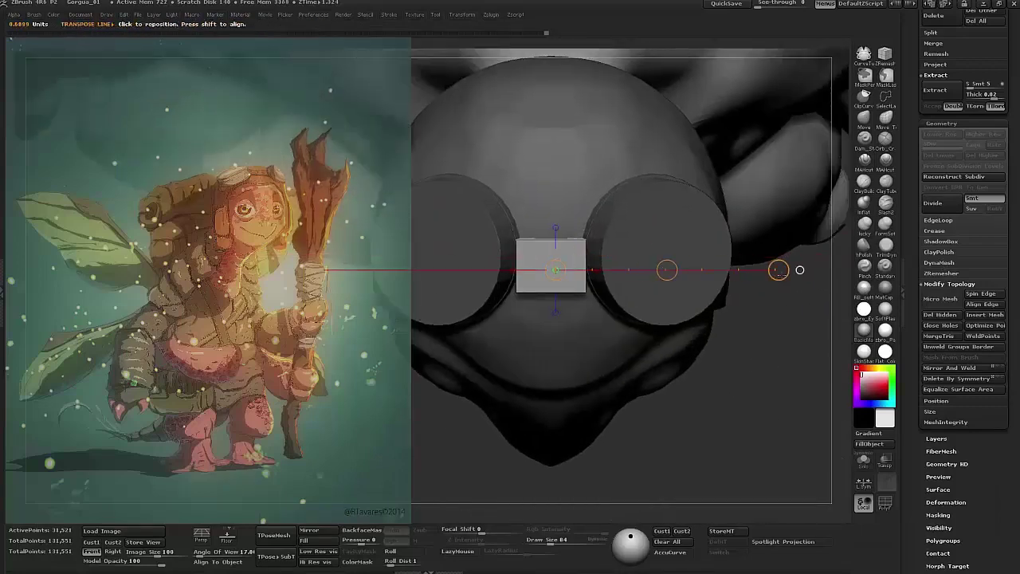
left_click_drag(556, 270, 552, 49)
left_click_drag(555, 159, 555, 158)
- Carve a seam line along the ear flap edges with the Dam_Standard brush at draw size 30
mouse_move(730, 431)
left_mouse_down("shift")
mouse_move(749, 127)
mouse_move(753, 148)
mouse_move(685, 153)
mouse_move(748, 157)
mouse_move(674, 244)
mouse_move(733, 223)
mouse_move(739, 199)
left_mouse_up("shift")
key("q")
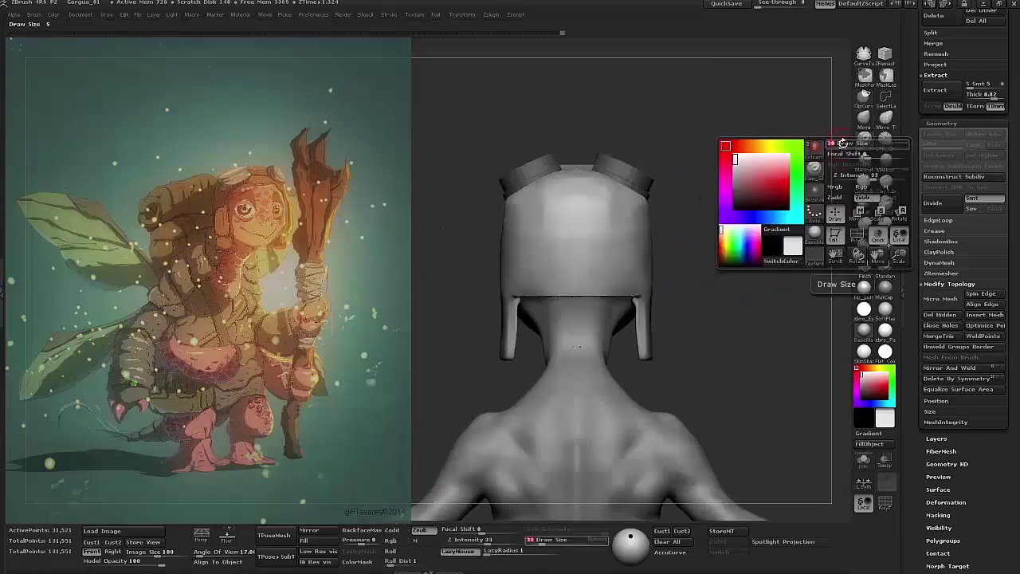
left_click_drag(765, 179, 805, 171)
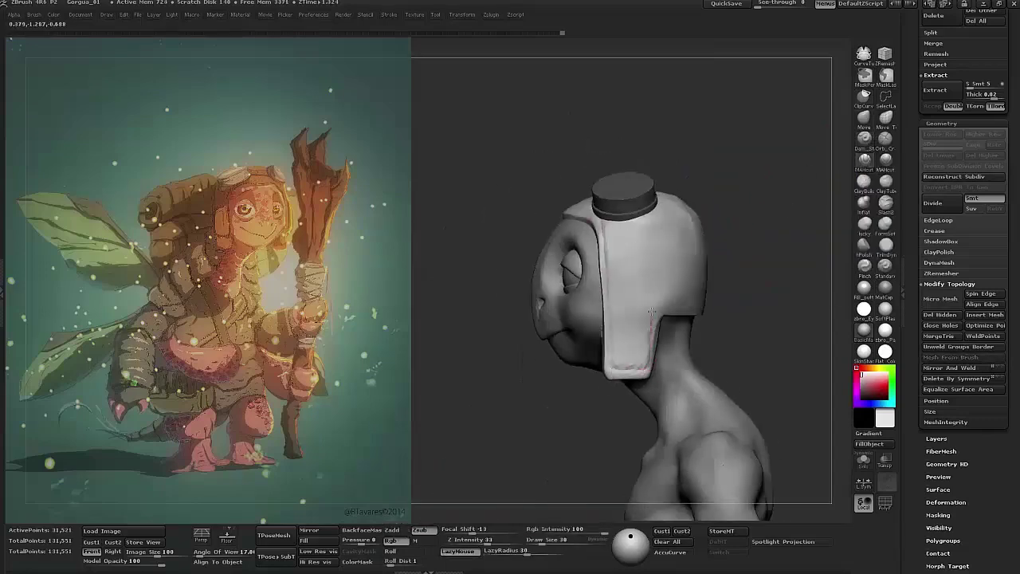
mouse_move(715, 309)
left_mouse_down()
mouse_move(638, 308)
mouse_move(722, 282)
mouse_move(685, 312)
mouse_move(544, 328)
mouse_move(719, 333)
mouse_move(466, 291)
mouse_move(688, 257)
mouse_move(821, 137)
left_mouse_up()
- Reshape the cap's front edge around the temple and forehead with the Move brush at draw sizes 80 and 46
key("space")
key("space")
left_click_drag(542, 263, 632, 173)
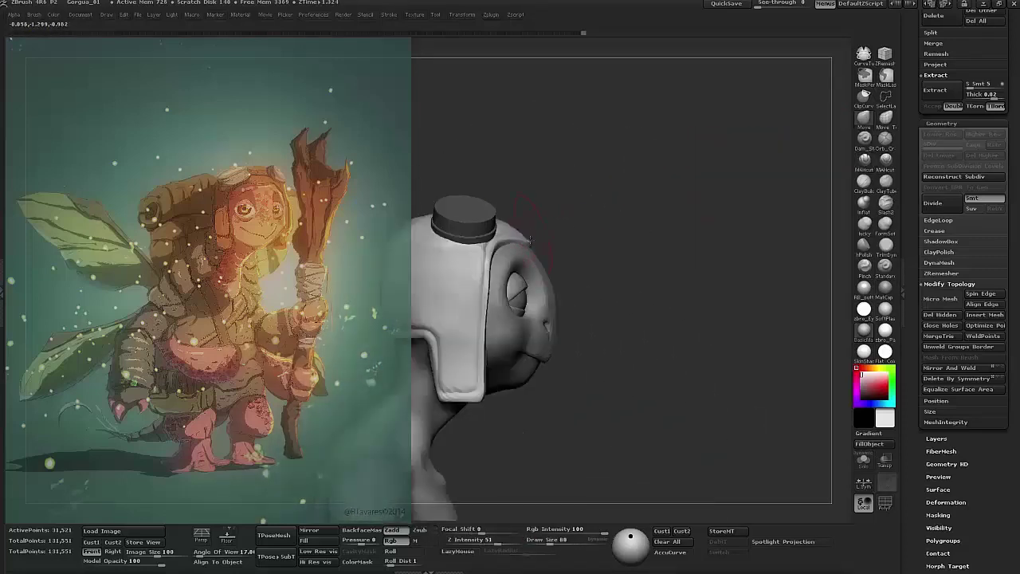
mouse_move(511, 227)
left_mouse_down()
mouse_move(547, 255)
mouse_move(656, 290)
mouse_move(523, 249)
left_mouse_up()
mouse_move(717, 256)
left_mouse_down()
mouse_move(728, 226)
mouse_move(519, 209)
left_mouse_up()
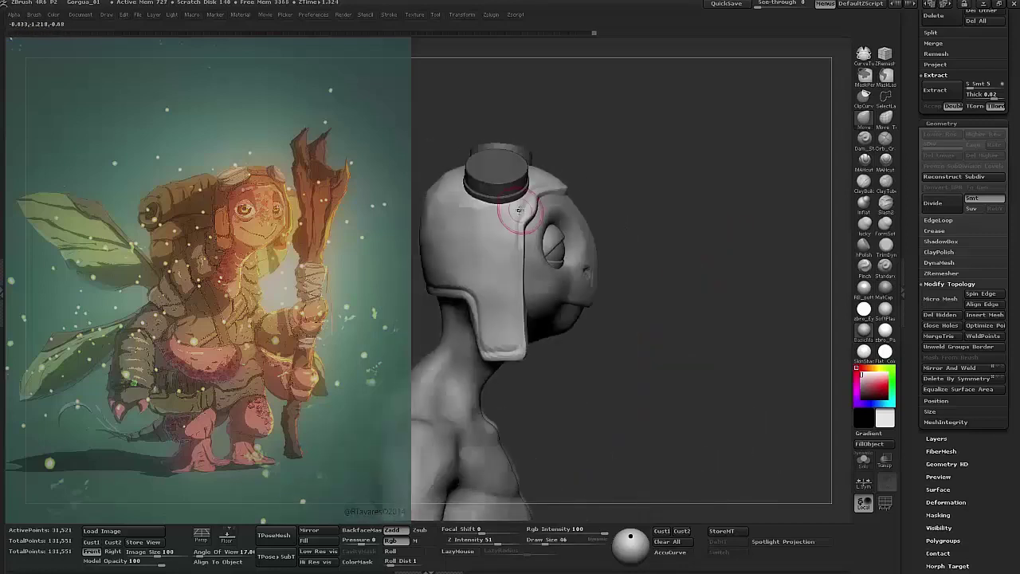
mouse_move(689, 230)
left_mouse_down()
mouse_move(683, 222)
mouse_move(649, 238)
left_mouse_up()
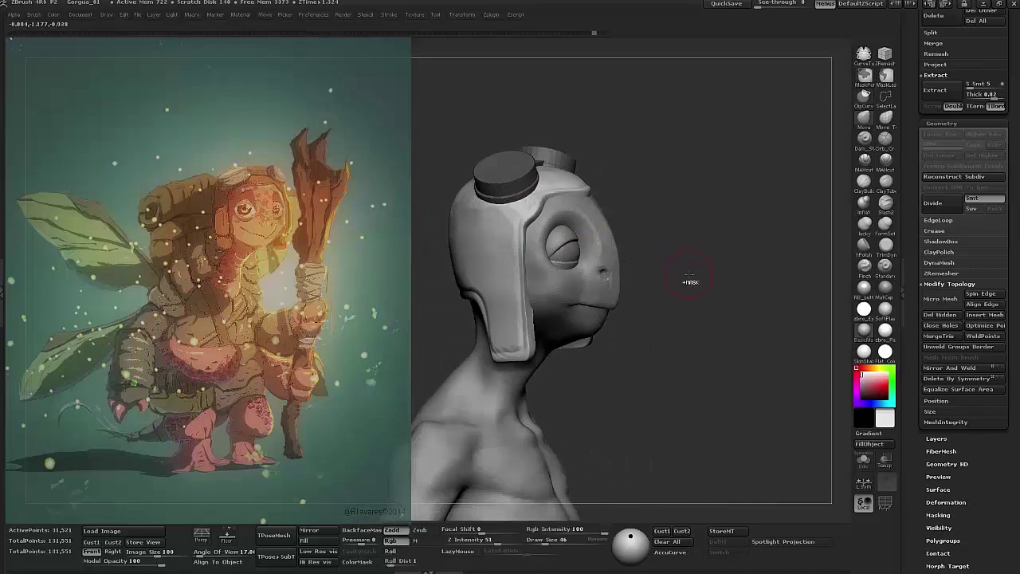
- Flatten the cap's surface across the forehead and around the goggles with the TrimDynamic brush at draw size 65
mouse_move(712, 282)
left_mouse_down()
mouse_move(726, 280)
mouse_move(637, 203)
mouse_move(606, 215)
mouse_move(654, 222)
left_mouse_up()
mouse_move(726, 198)
left_mouse_down()
mouse_move(694, 239)
mouse_move(679, 183)
left_mouse_up()
key("space")
left_click_drag(805, 134, 685, 263)
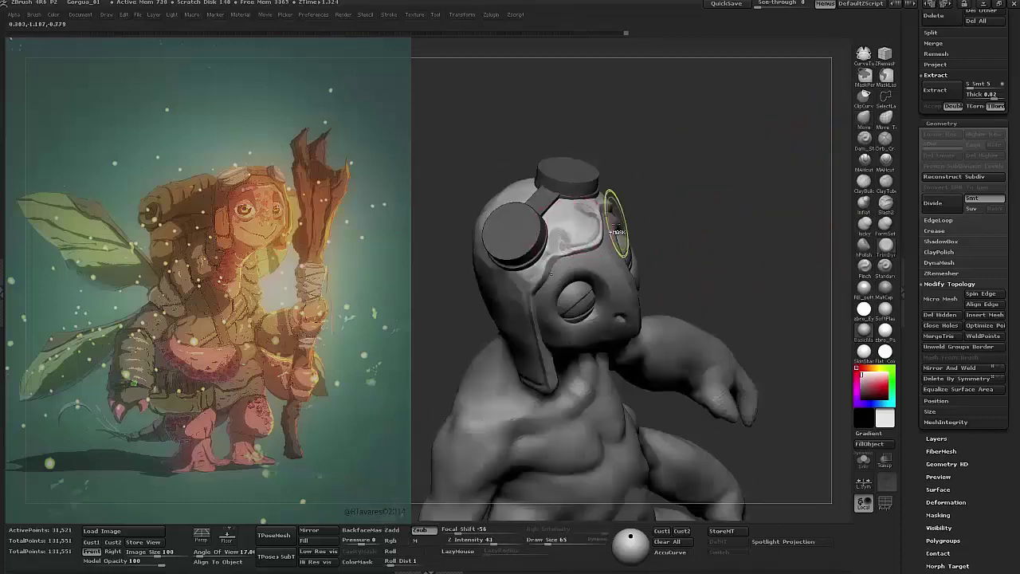
mouse_move(571, 237)
left_mouse_down()
mouse_move(696, 189)
mouse_move(678, 188)
mouse_move(690, 194)
mouse_move(677, 208)
left_mouse_up()
mouse_move(735, 228)
left_mouse_down()
mouse_move(706, 228)
mouse_move(777, 194)
mouse_move(754, 208)
mouse_move(797, 219)
mouse_move(773, 246)
mouse_move(735, 237)
mouse_move(620, 265)
left_mouse_up()
left_click(734, 234, "ctrl+shift")
left_click(747, 234, "ctrl+shift")
left_click(637, 228, "ctrl+shift")
left_click(666, 269, "ctrl+shift")
left_click(666, 270, "ctrl+shift")
mouse_move(741, 271)
left_mouse_down()
mouse_move(783, 303)
mouse_move(753, 322)
left_mouse_up()
left_click(797, 308, "ctrl+shift")
- Carve a curved seam on the cap's side from the goggle down to the rear hem with Dam_Standard at draw size 32
mouse_move(797, 262)
left_mouse_down()
mouse_move(725, 278)
mouse_move(744, 156)
mouse_move(777, 235)
left_mouse_up()
mouse_move(684, 274)
left_mouse_down()
mouse_move(733, 269)
mouse_move(718, 267)
mouse_move(757, 247)
mouse_move(600, 281)
left_mouse_up()
left_click(864, 137)
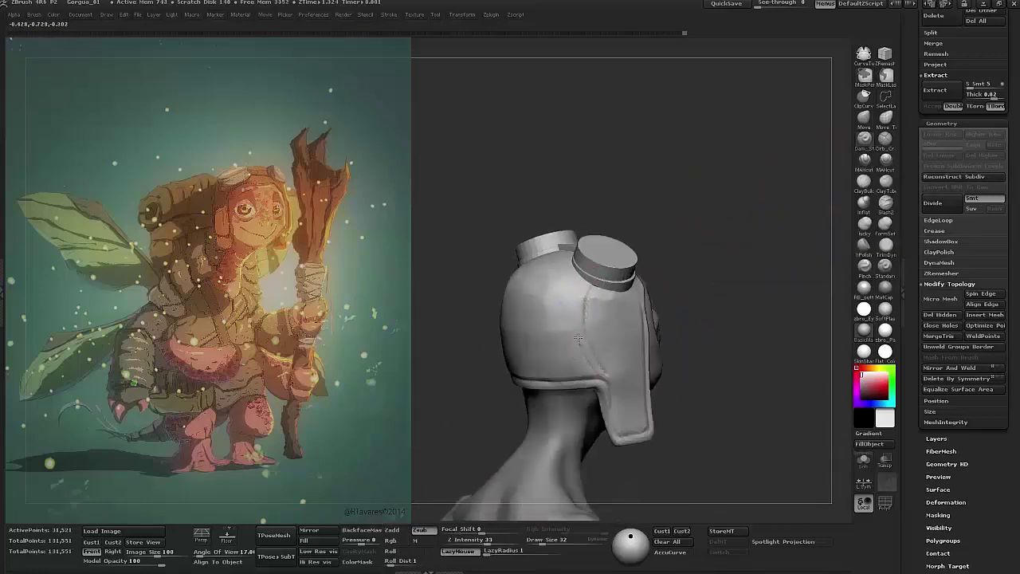
mouse_move(580, 343)
left_mouse_down()
mouse_move(719, 353)
mouse_move(699, 330)
mouse_move(595, 379)
left_mouse_up()
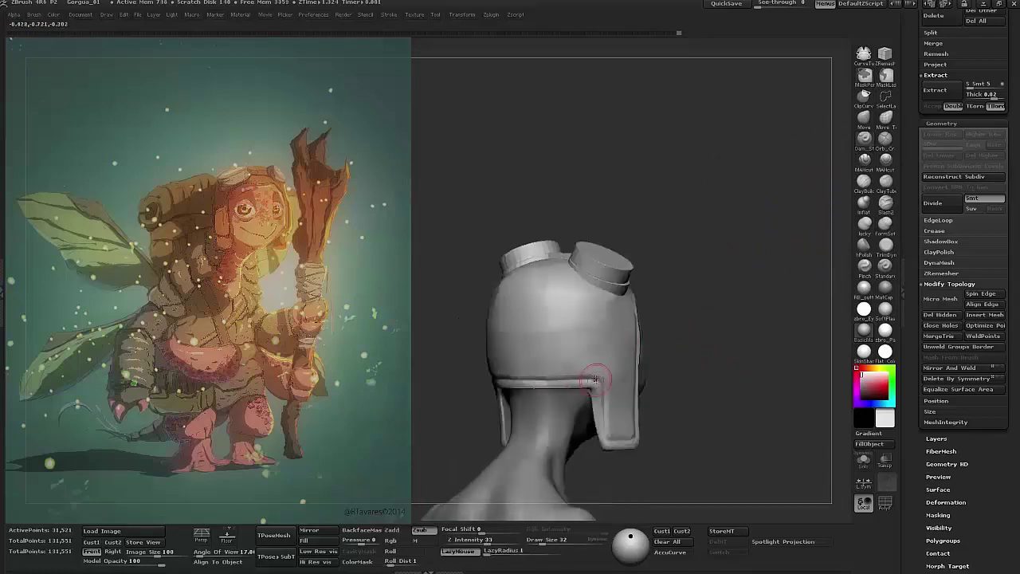
mouse_move(576, 316)
left_mouse_down()
mouse_move(734, 359)
mouse_move(712, 260)
left_mouse_up()
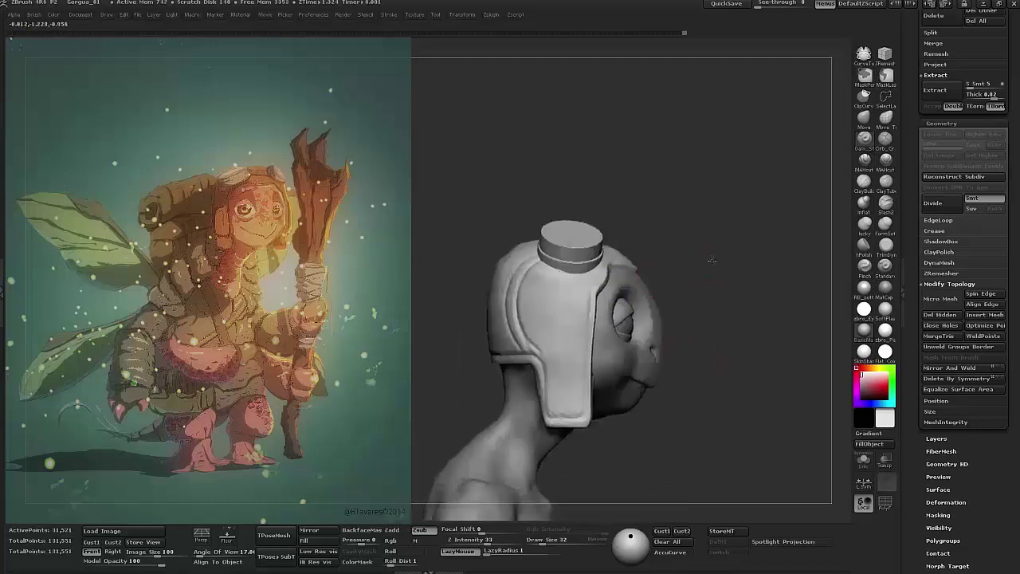
- Build up a raised border along the ear flap's front edge with the ClayBuildup brush at draw size 32
key("b")
key("c")
key("b")
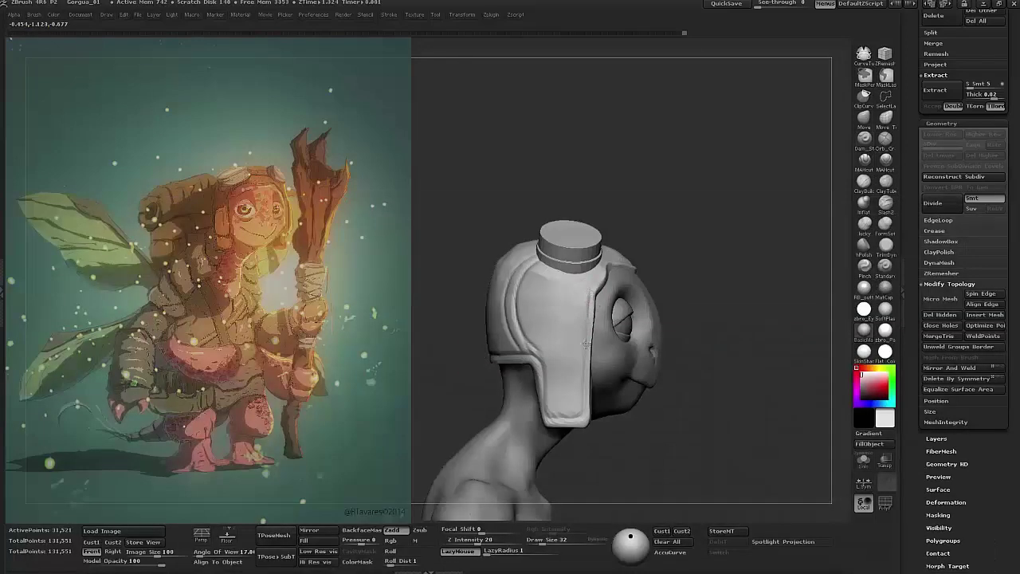
left_click_drag(584, 305, 699, 383)
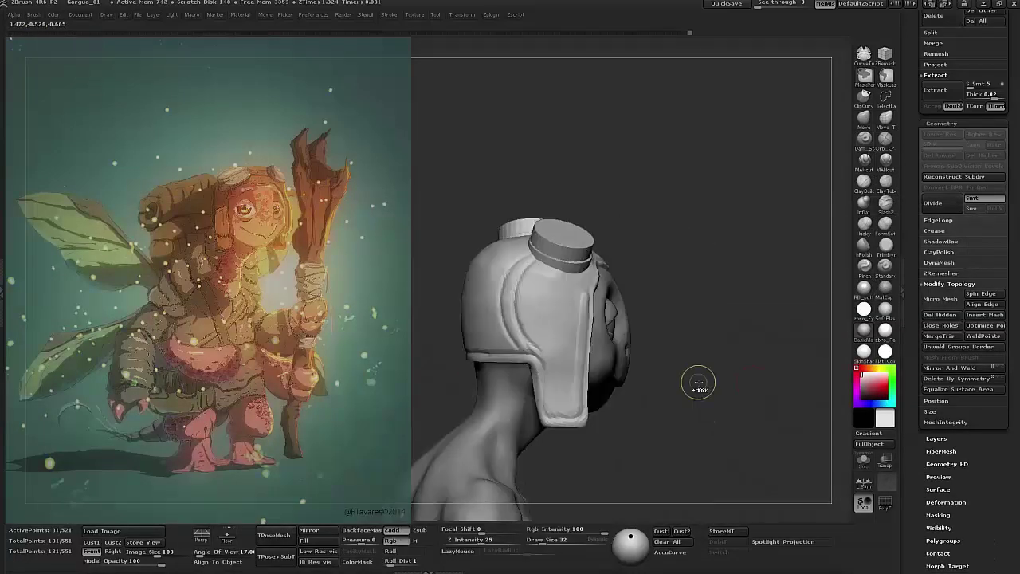
mouse_move(606, 395)
left_mouse_down()
mouse_move(712, 391)
mouse_move(758, 305)
mouse_move(686, 256)
left_mouse_up()
mouse_move(565, 356)
left_mouse_down()
mouse_move(661, 331)
mouse_move(652, 228)
left_mouse_up()
- Adjust the ear flap and cap outline from the side and back with the Move brush at draw sizes 37 and 65
key("f")
mouse_move(802, 155)
left_mouse_down()
mouse_move(770, 216)
mouse_move(803, 155)
left_mouse_up()
mouse_move(810, 200)
left_mouse_down()
mouse_move(602, 157)
mouse_move(765, 205)
mouse_move(606, 185)
left_mouse_up()
key("bracketleft")
key("bracketleft")
key("bracketleft")
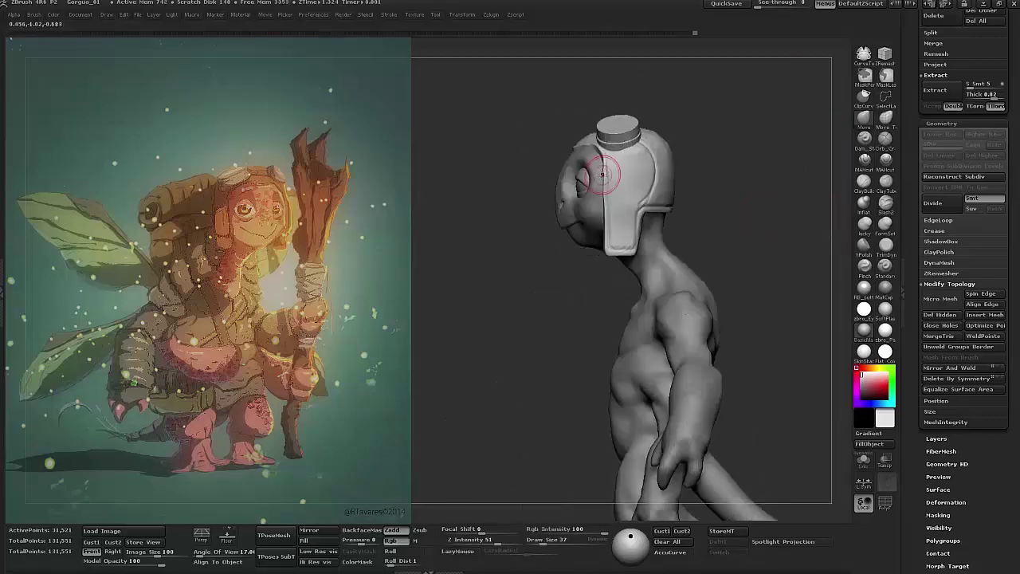
mouse_move(593, 245)
left_mouse_down()
mouse_move(701, 263)
mouse_move(733, 292)
mouse_move(717, 269)
mouse_move(823, 287)
mouse_move(662, 283)
mouse_move(730, 310)
mouse_move(721, 291)
mouse_move(761, 285)
mouse_move(681, 307)
mouse_move(733, 296)
mouse_move(731, 306)
mouse_move(689, 246)
left_mouse_up()
mouse_move(727, 282)
left_mouse_down()
mouse_move(733, 295)
mouse_move(623, 310)
left_mouse_up()
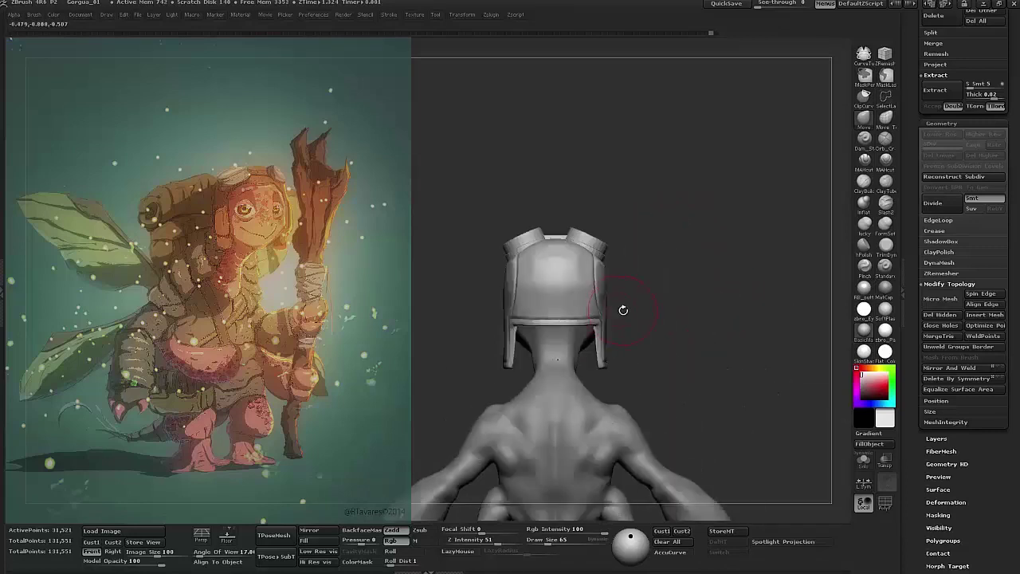
- Add a flat goggle strap running around the back of the cap from one goggle to the other
key("b")
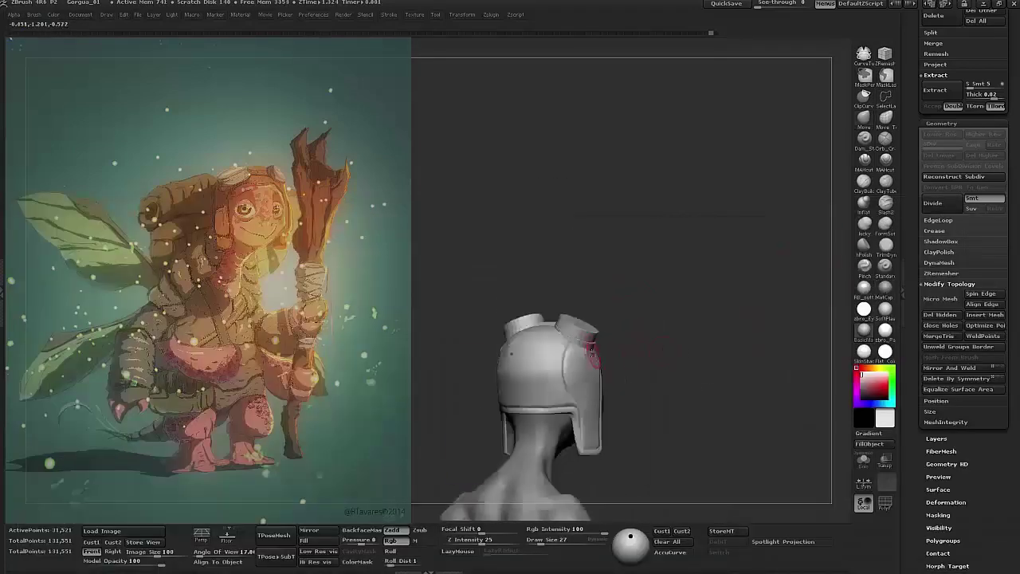
left_click_drag(591, 348, 593, 348)
mouse_move(655, 345)
left_mouse_down()
mouse_move(690, 328)
mouse_move(701, 335)
left_mouse_up()
mouse_move(635, 305)
left_mouse_down()
mouse_move(561, 372)
mouse_move(691, 332)
mouse_move(730, 261)
mouse_move(702, 300)
mouse_move(663, 324)
mouse_move(575, 328)
mouse_move(671, 308)
mouse_move(523, 301)
mouse_move(524, 317)
mouse_move(510, 321)
mouse_move(506, 381)
mouse_move(550, 398)
mouse_move(784, 278)
mouse_move(684, 252)
left_mouse_up()
left_click(866, 181)
key("space")
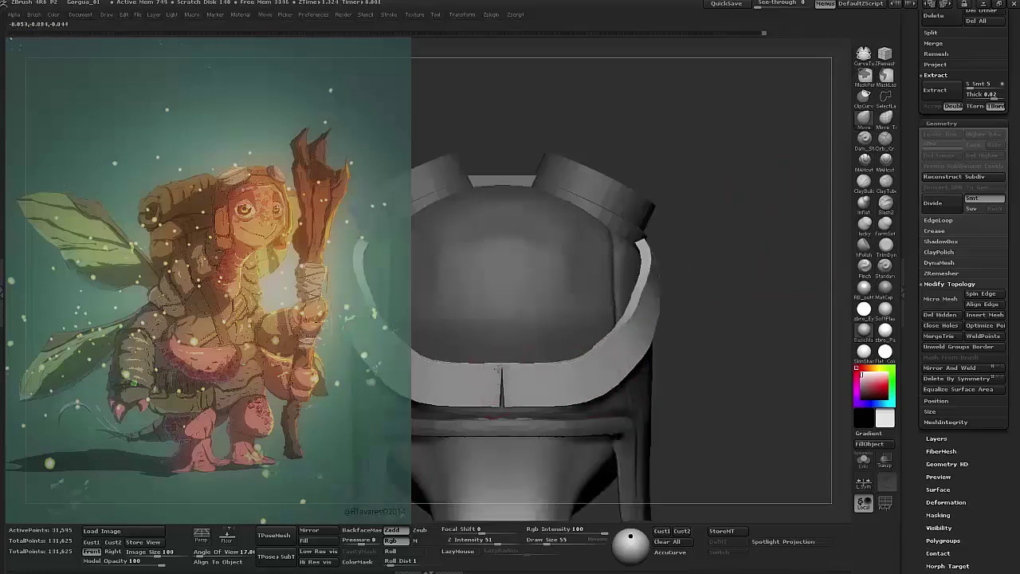
- Fit the goggle strap closely around the cap's back and sides with the Move brush at draw sizes 55 and 101
left_click_drag(467, 394, 649, 467)
key("space")
key("b")
key("m")
key("v")
key("space")
left_click_drag(558, 447, 667, 430)
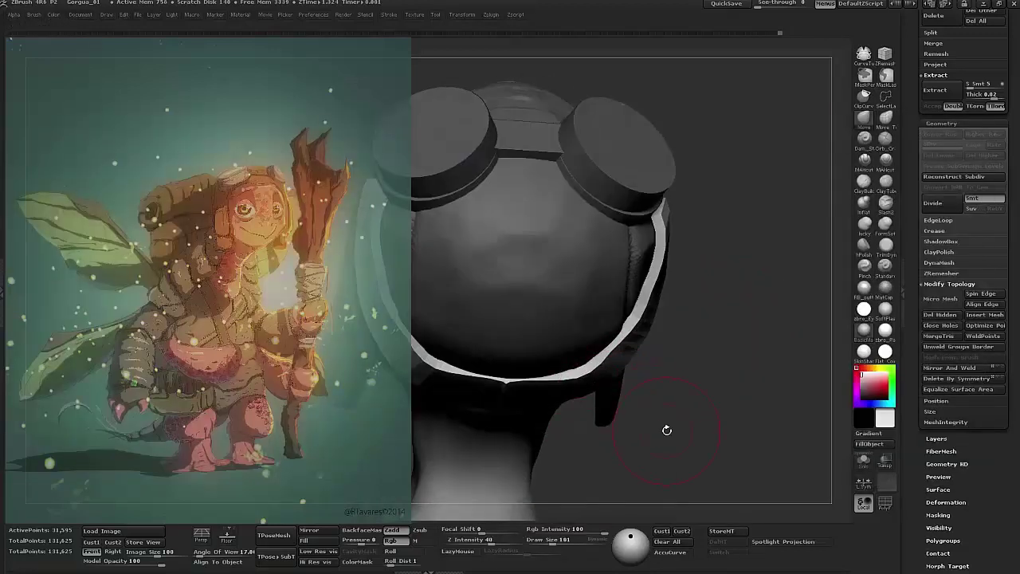
left_click_drag(652, 274, 699, 208)
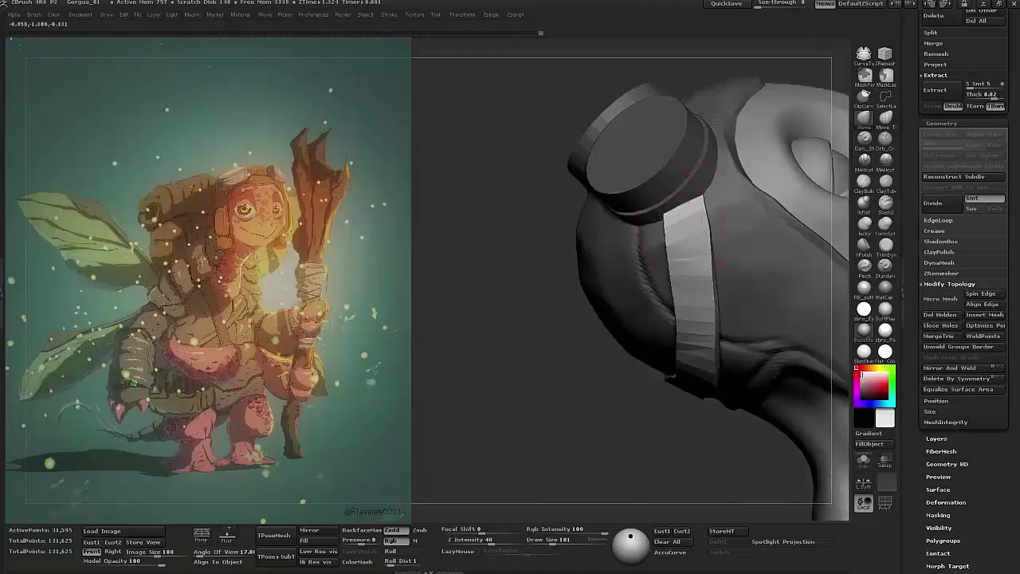
mouse_move(692, 299)
left_mouse_down()
mouse_move(637, 346)
mouse_move(495, 375)
left_mouse_up()
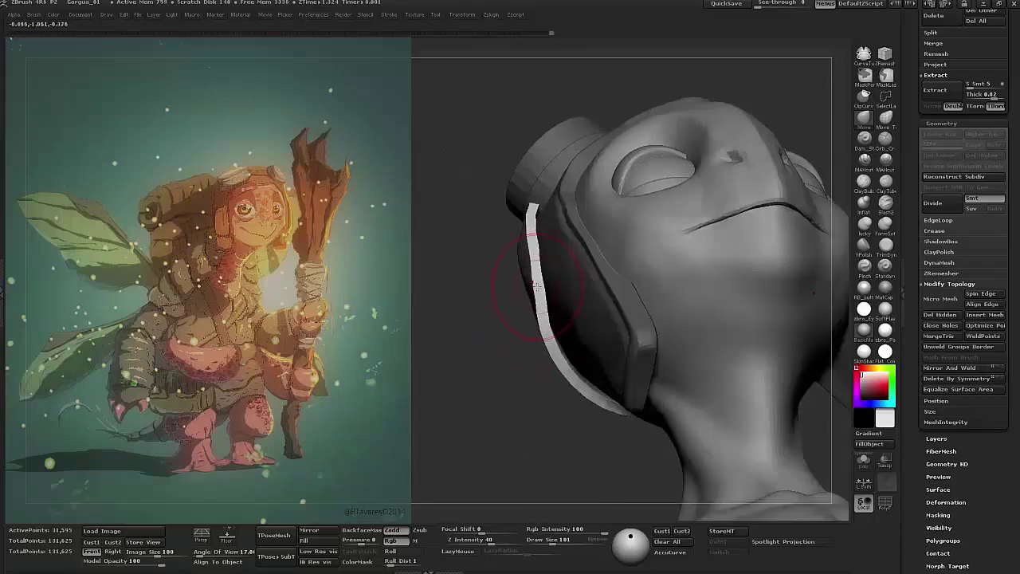
left_click_drag(576, 371, 660, 403)
key("space")
mouse_move(606, 366)
left_mouse_down()
mouse_move(637, 279)
mouse_move(672, 226)
mouse_move(708, 239)
mouse_move(739, 302)
mouse_move(738, 364)
mouse_move(678, 321)
left_mouse_up()
- Insert a rectangular block on the outer face of the ear flap, just below the goggle strap
key("b")
left_click(135, 356)
mouse_move(541, 299)
left_mouse_down()
mouse_move(605, 302)
mouse_move(542, 303)
mouse_move(538, 198)
left_mouse_up()
key("w")
key("q")
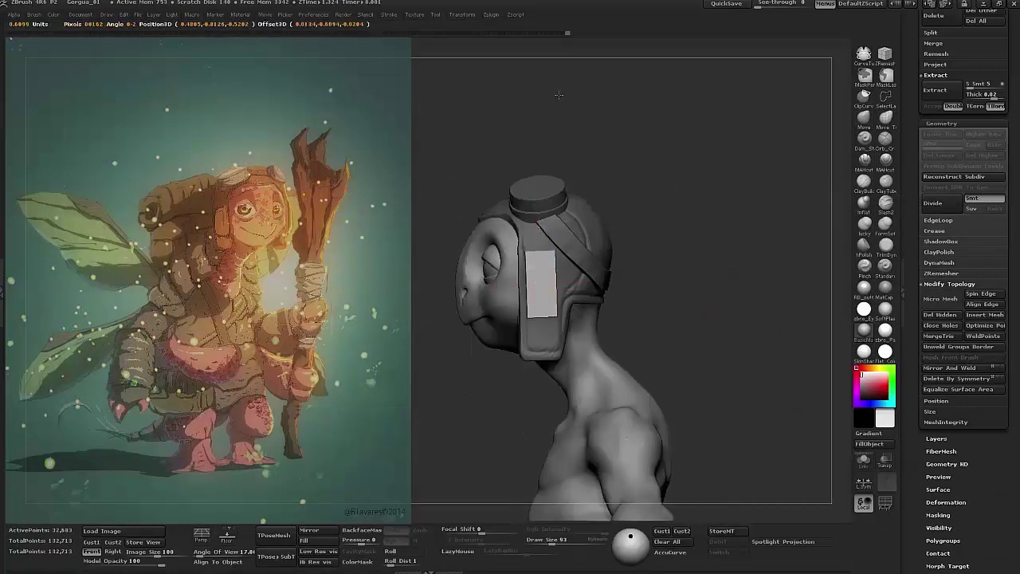
- Thicken the ear flap blocks outward with Transpose and shape them into bevelled ear pieces
mouse_move(559, 92)
left_mouse_down()
mouse_move(537, 175)
mouse_move(578, 177)
left_mouse_up()
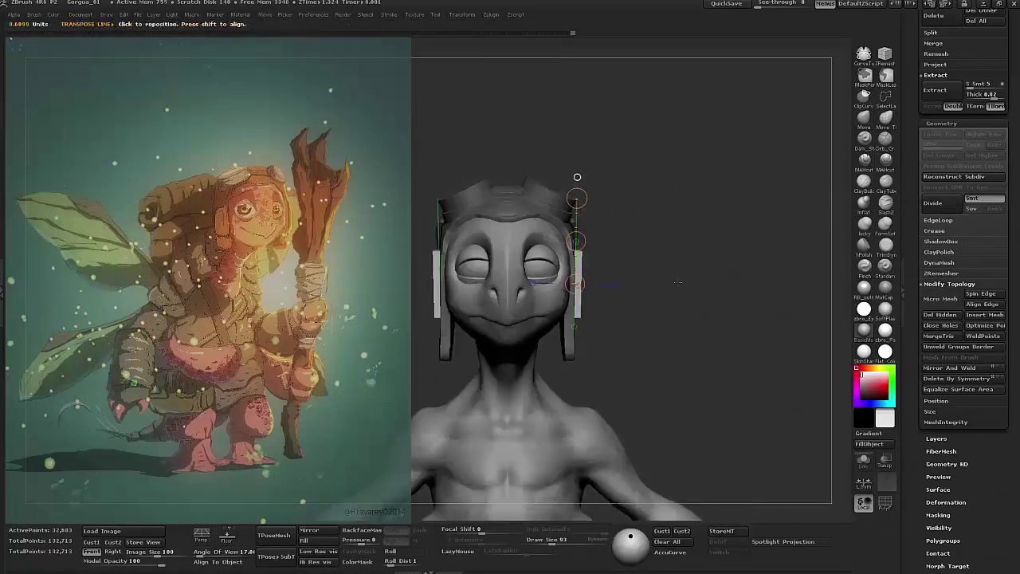
key("w")
left_click_drag(575, 285, 682, 285)
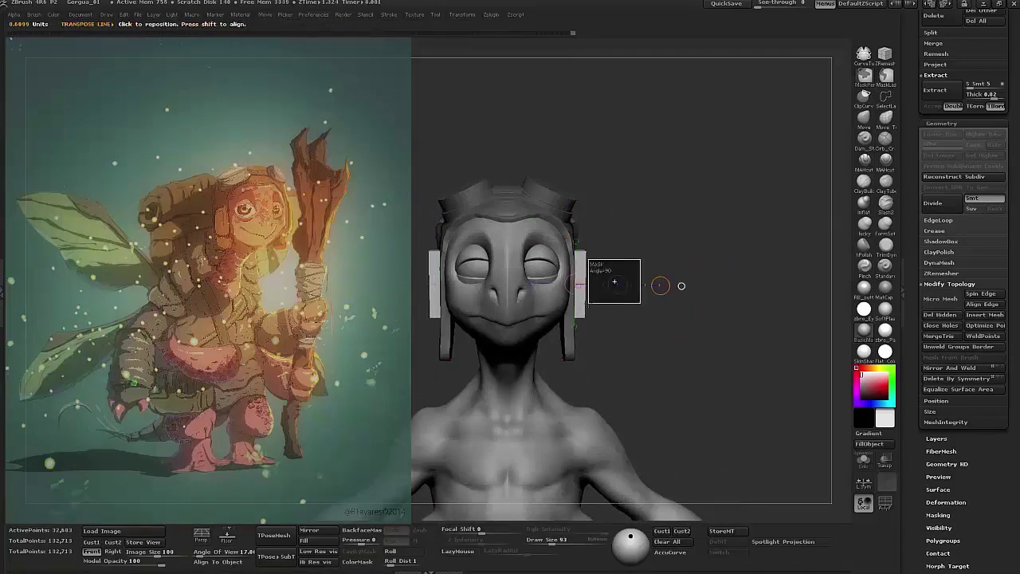
key("q")
mouse_move(655, 239)
left_mouse_down()
mouse_move(733, 271)
mouse_move(751, 296)
mouse_move(724, 259)
mouse_move(722, 290)
mouse_move(750, 307)
mouse_move(794, 167)
mouse_move(715, 226)
left_mouse_up()
- Select the eyelids, check them in isolation, and reshape them around the eyeballs with the Move brush at draw sizes 97 and 120
left_click(510, 263, "alt")
key("shift+d")
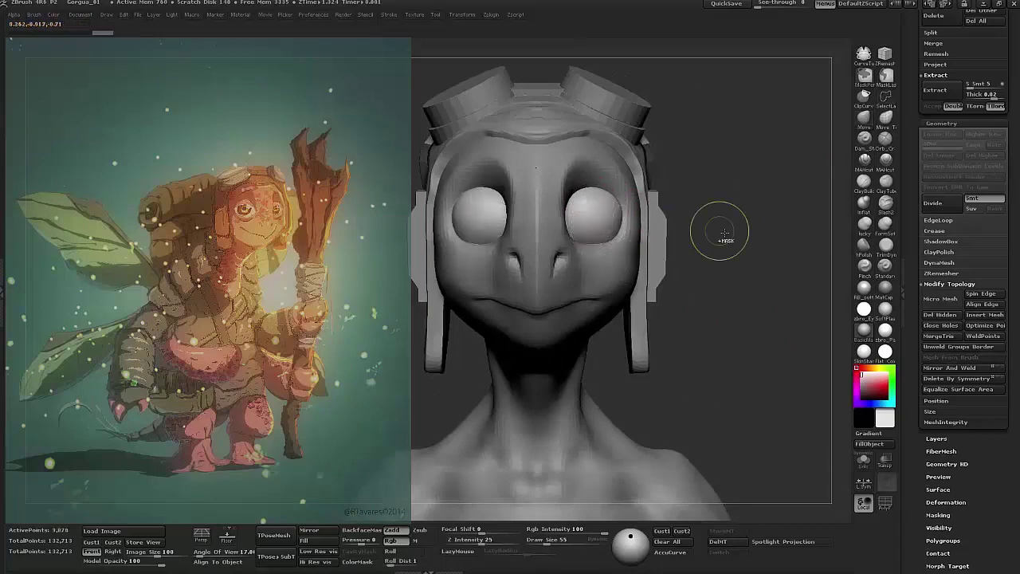
key("ctrl+shift+s")
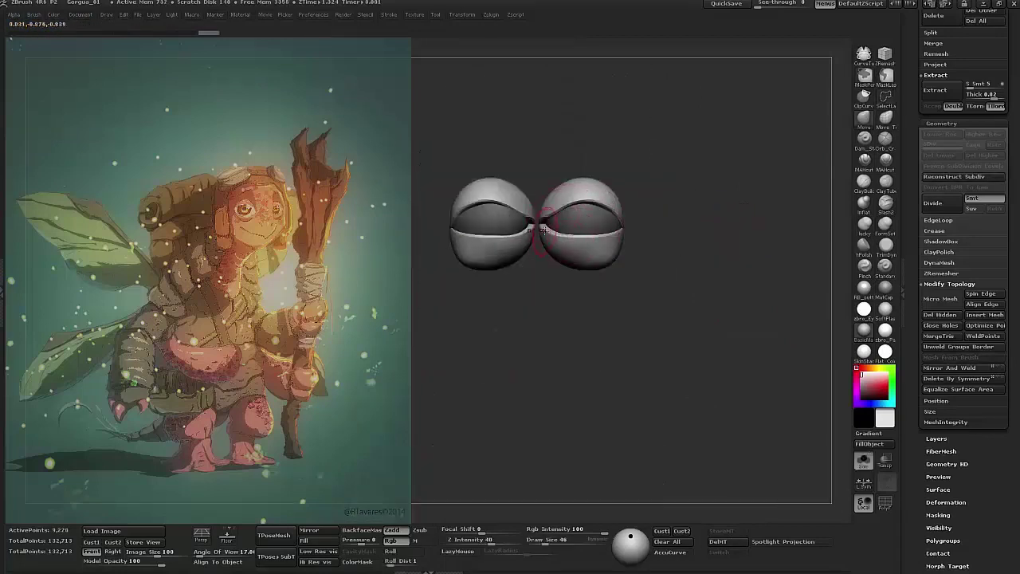
key("ctrl+shift+s")
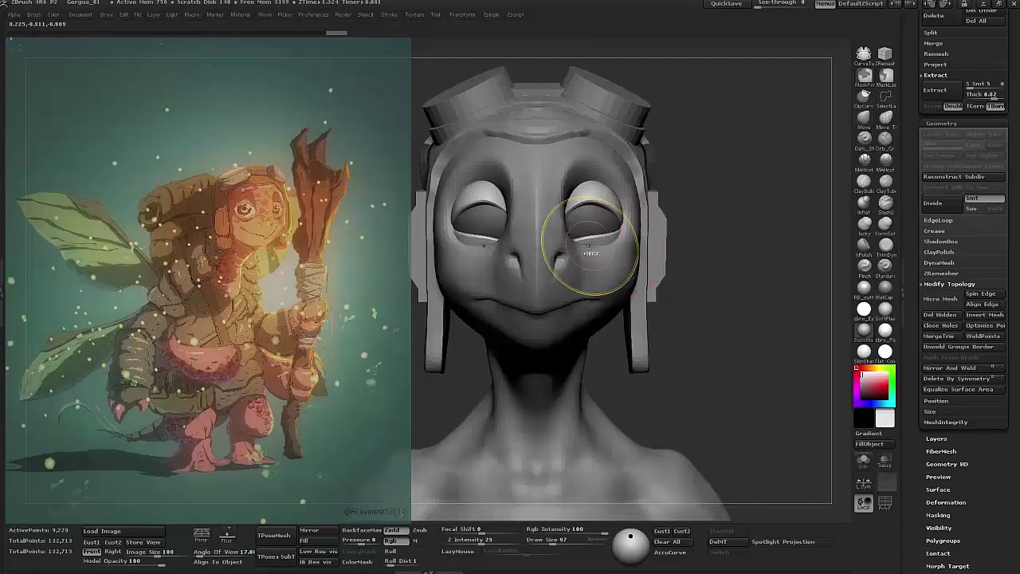
left_click_drag(750, 278, 614, 283)
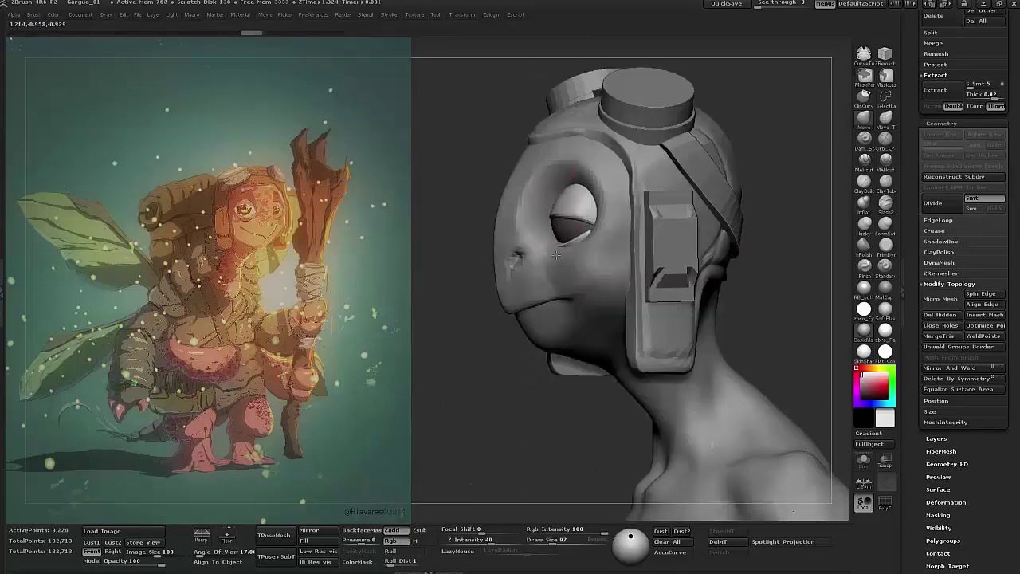
left_click_drag(555, 253, 591, 214)
key("bracketleft")
key("bracketleft")
key("bracketleft")
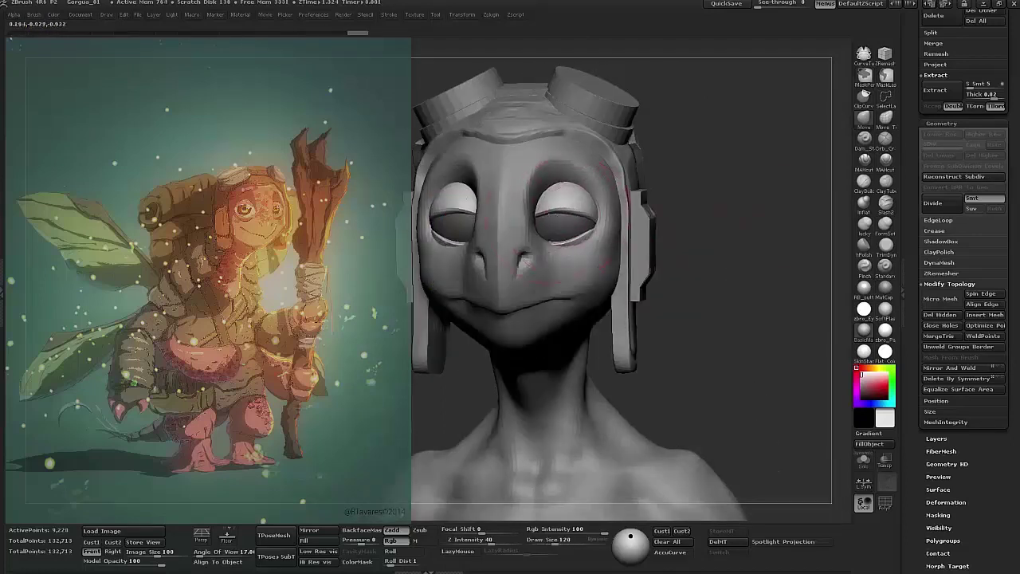
- Refine the eyelid openings from the front and side with the Move brush at draw sizes 73 and 76
key("shift+alt+s")
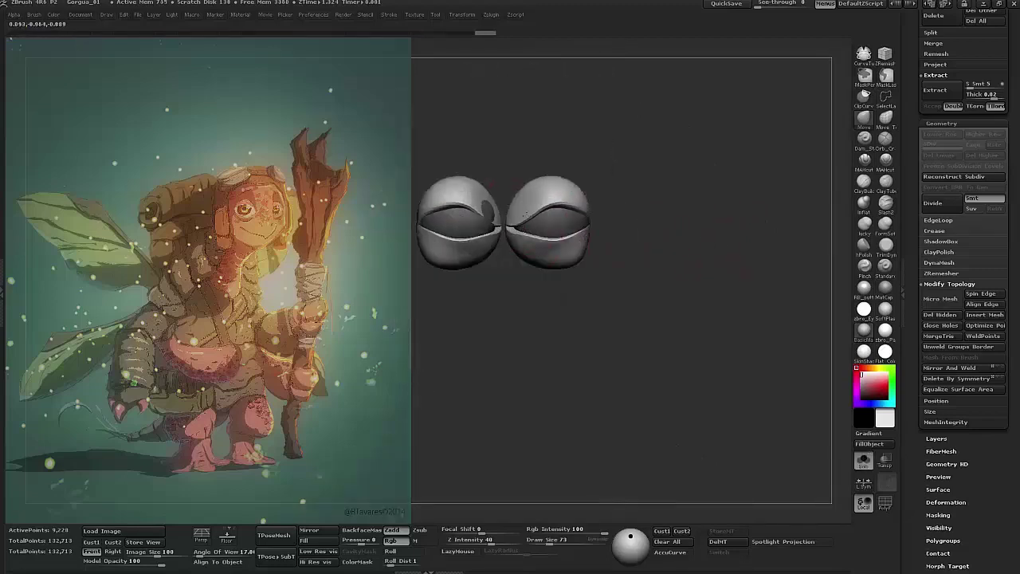
key("shift+alt+s")
left_click_drag(711, 226, 545, 206)
left_click_drag(773, 191, 557, 207)
key("space")
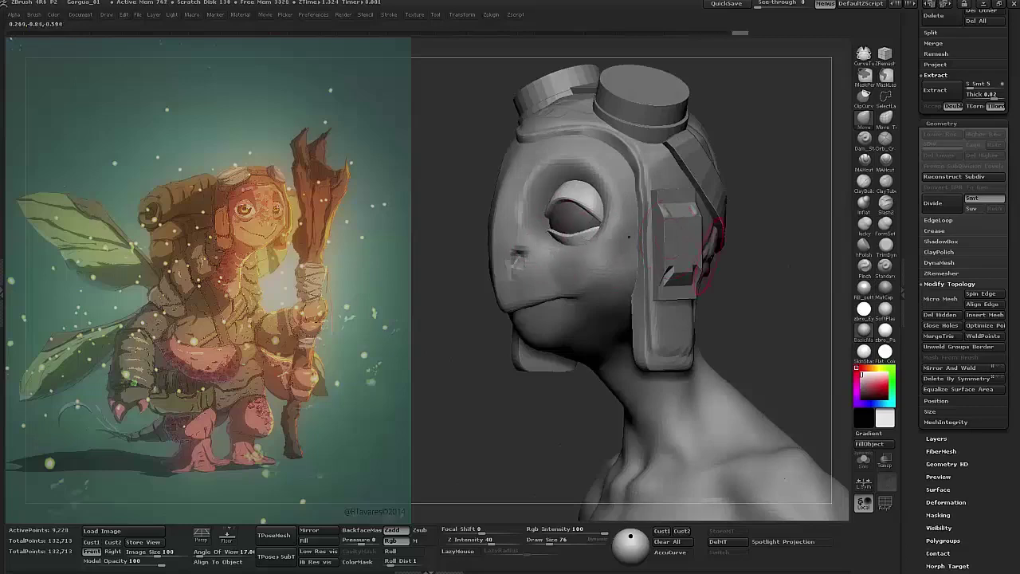
- Adjust the eyelid edges near the nose with the Move brush at draw sizes 34 and 62
left_click_drag(629, 236, 706, 310)
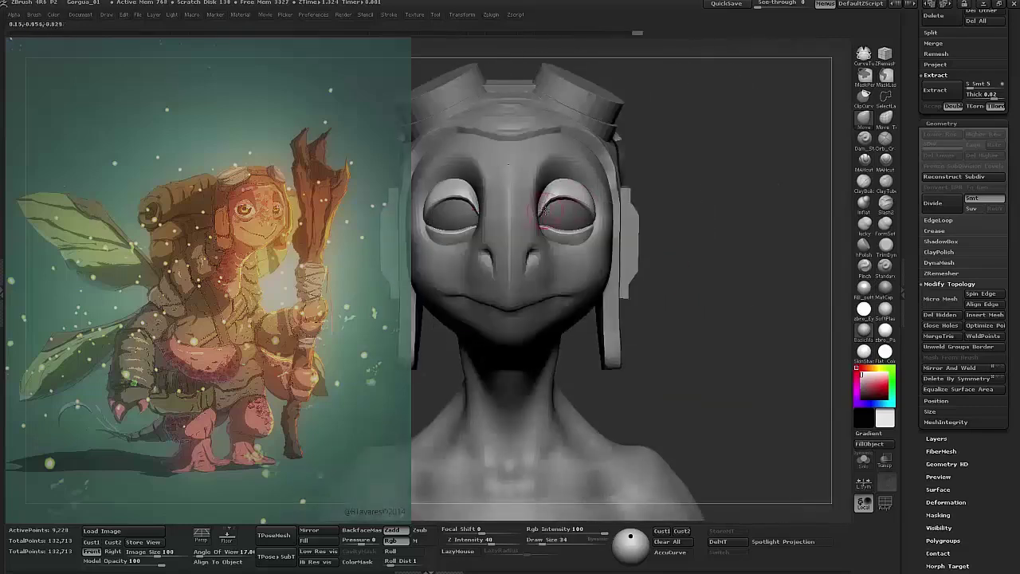
key("space")
left_click_drag(654, 223, 677, 223)
left_click_drag(555, 216, 547, 243)
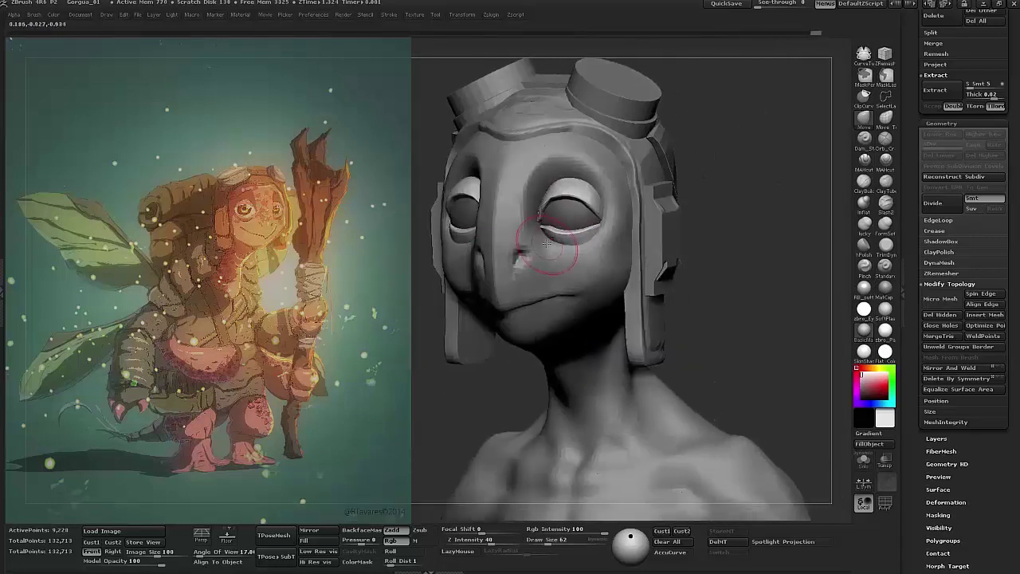
- Tweak the upper lid edge with the Move Topological brush at draw size 43 and choose a different smoothing brush
key("b")
key("m")
key("t")
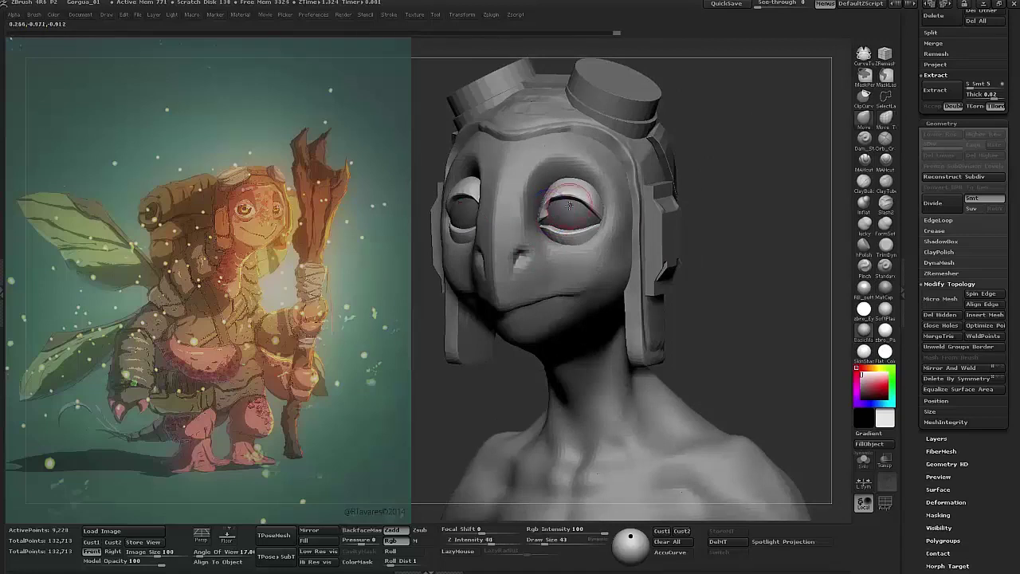
key("b")
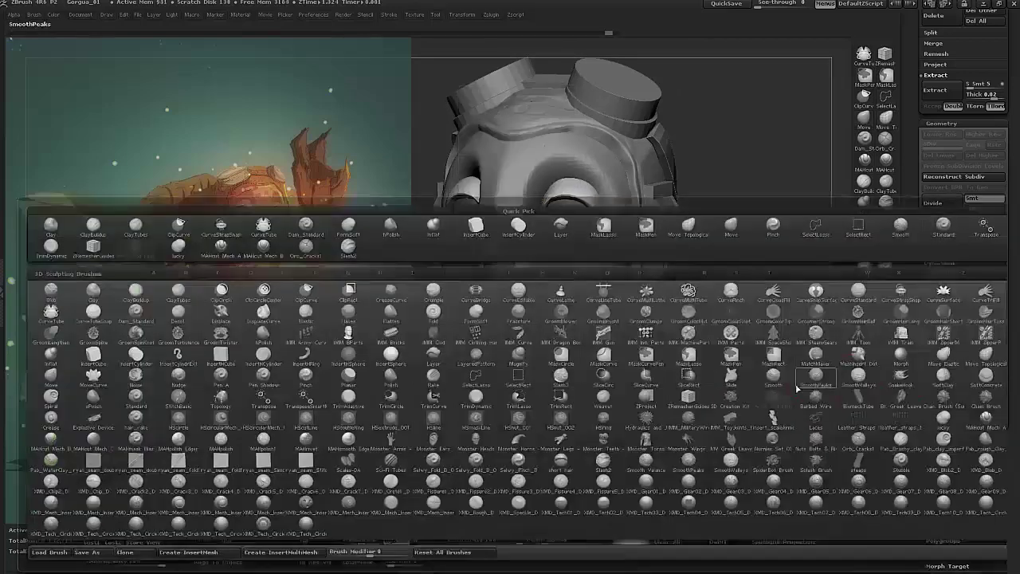
key("s")
left_click(646, 459)
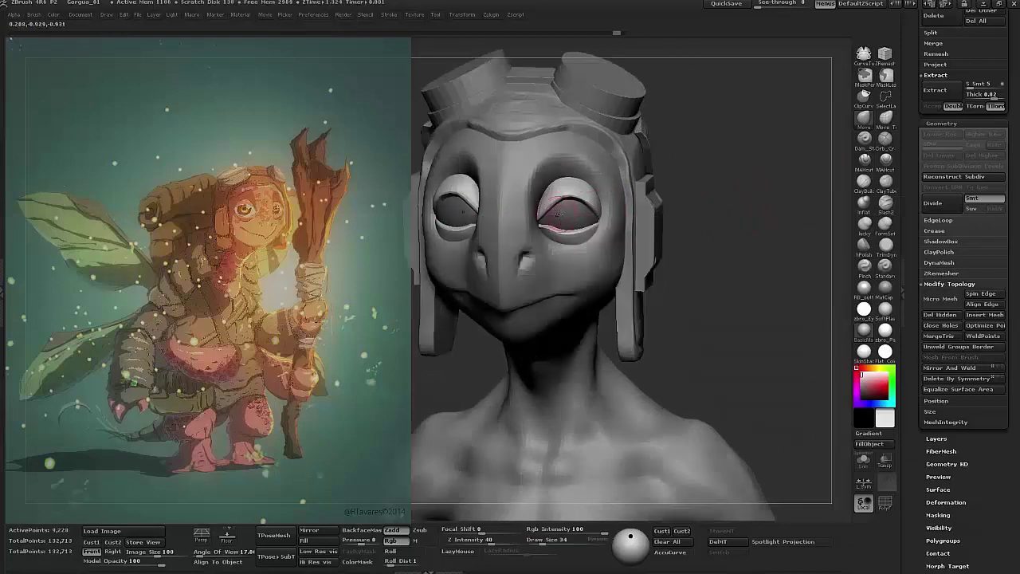
- Reshape the upper lids and their inner corners with the Move brush at draw sizes 93, 49 and 58
left_click_drag(701, 225, 720, 178)
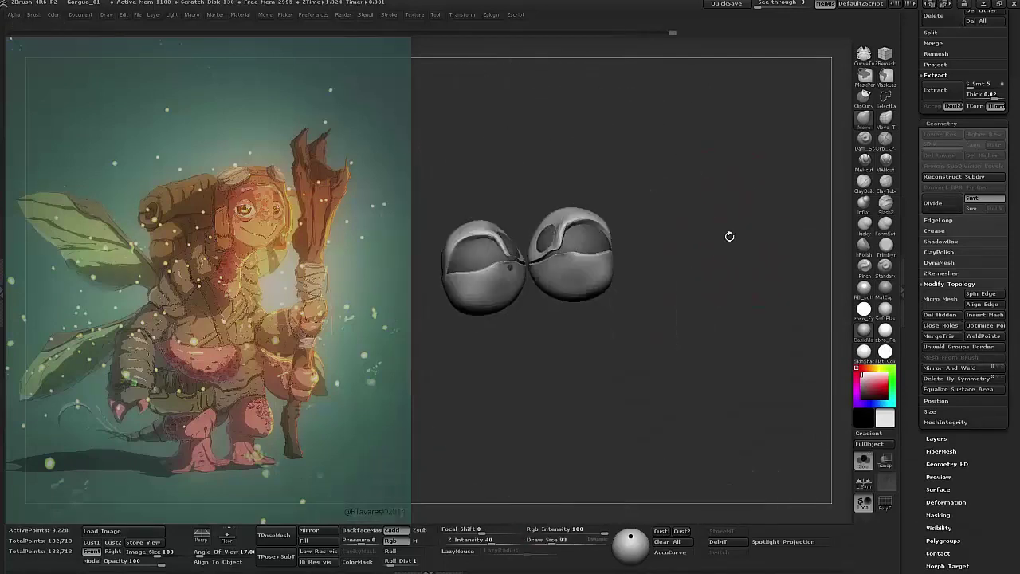
left_click_drag(728, 234, 492, 180)
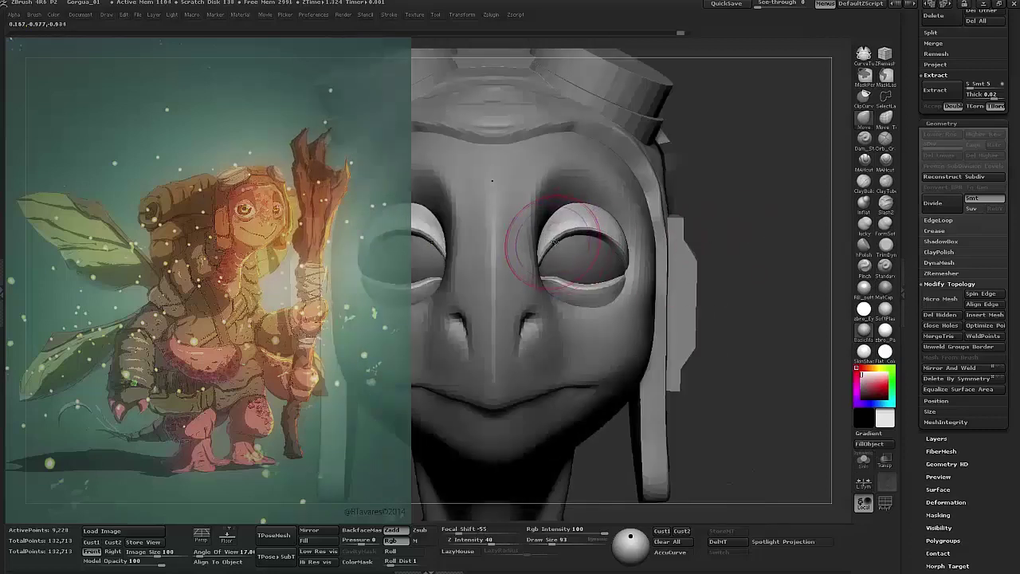
key("bracketleft")
key("bracketleft")
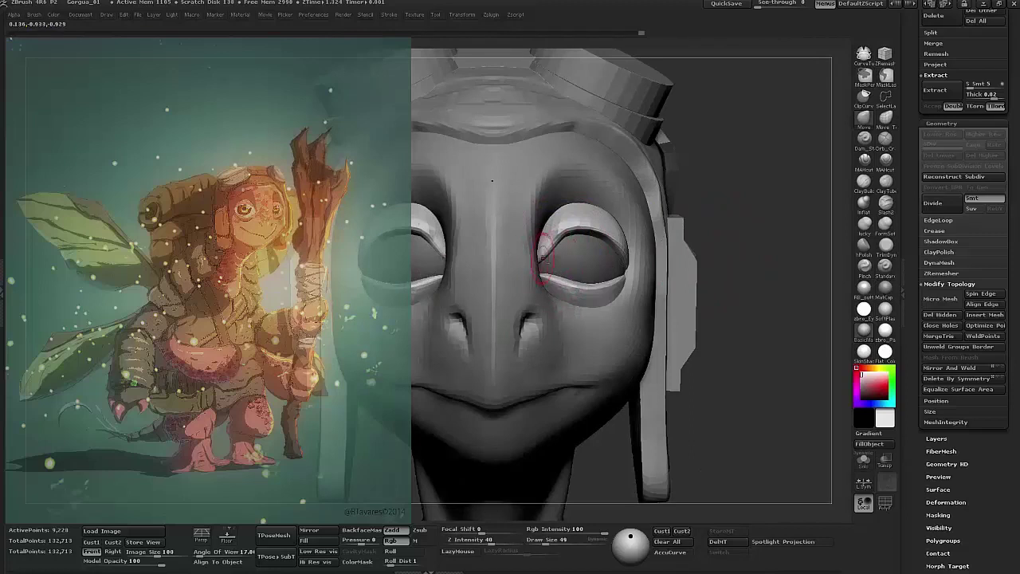
key("space")
left_click_drag(599, 255, 544, 249)
left_click_drag(720, 282, 622, 271)
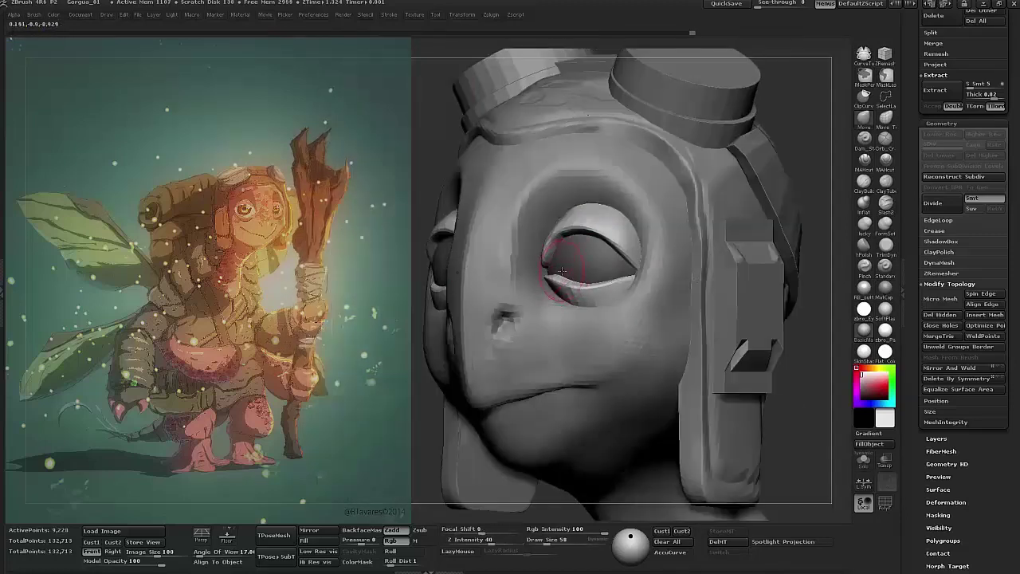
- Isolate the eyelids, reshape their inner corners with the Move brush at draw size 130, and show the full head again
key("alt+s")
key("f")
key("space")
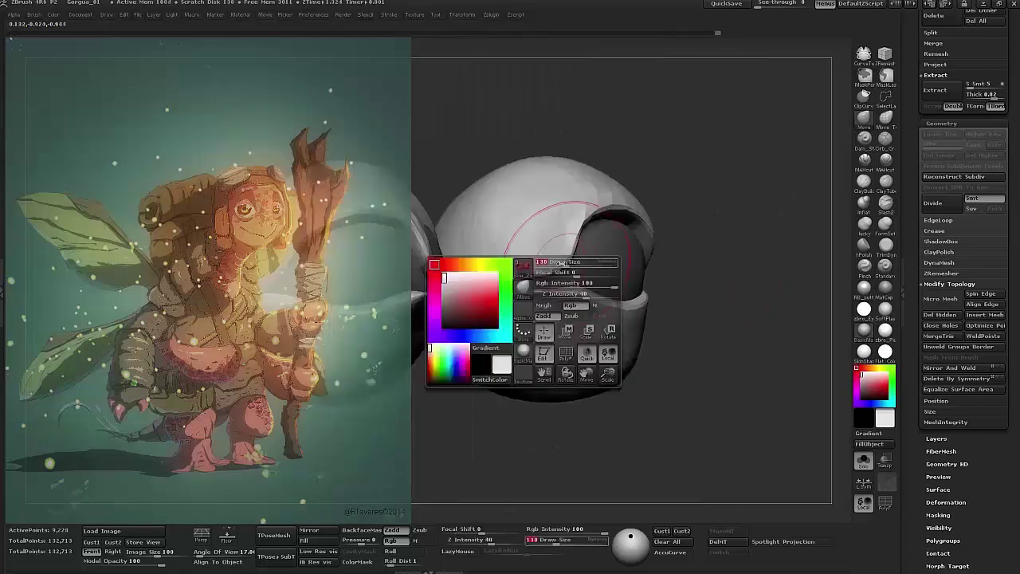
left_click_drag(558, 271, 610, 273)
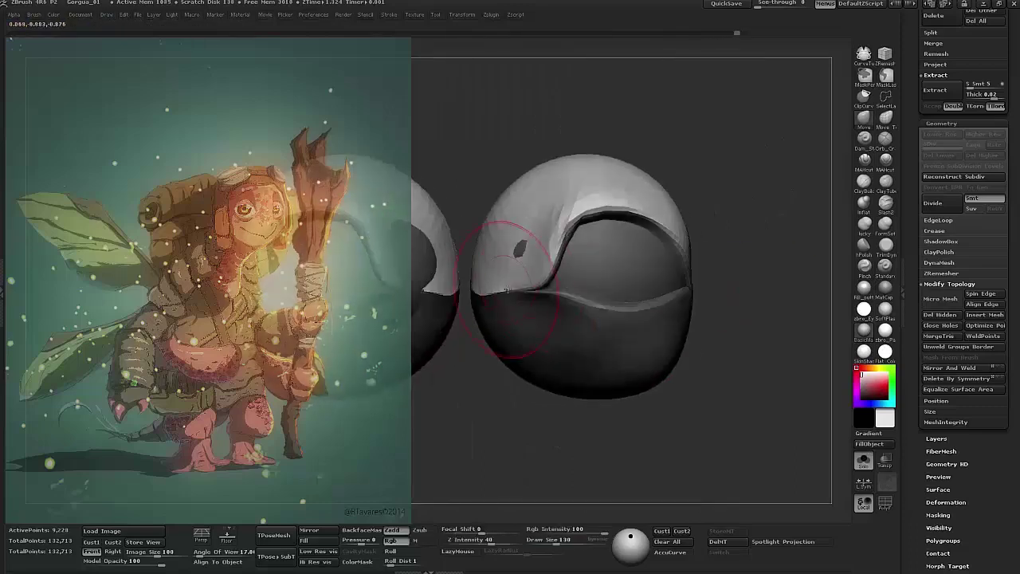
left_click_drag(519, 275, 734, 298)
key("alt+s")
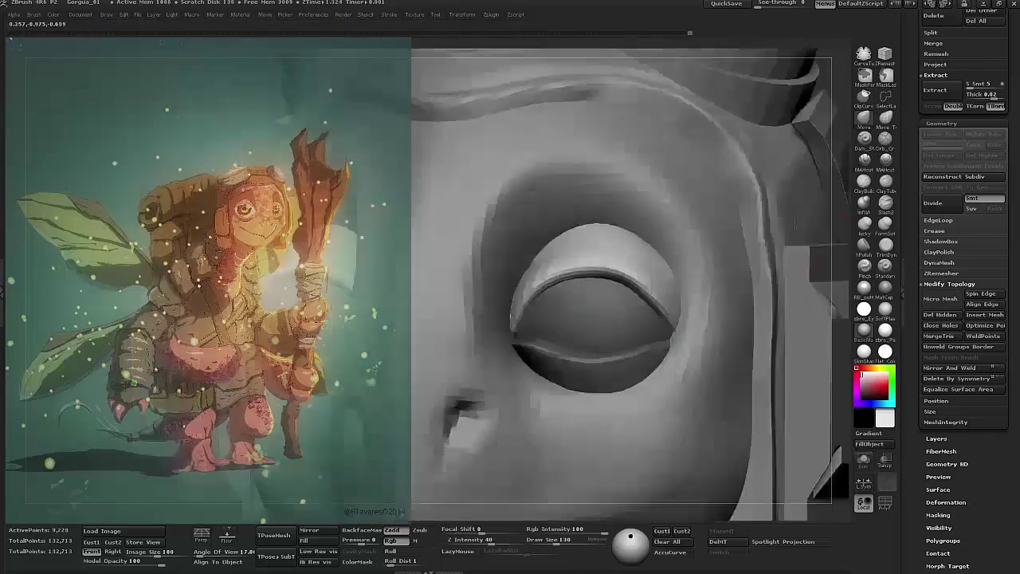
- Isolate the eyelids, reshape their inner corners with the Move brush at draw size 84, and bring back the full head
mouse_move(586, 297)
left_mouse_down()
mouse_move(591, 248)
mouse_move(593, 267)
mouse_move(489, 308)
mouse_move(731, 335)
left_mouse_up()
key("space")
mouse_move(640, 299)
left_mouse_down()
mouse_move(603, 284)
mouse_move(805, 180)
mouse_move(447, 398)
mouse_move(488, 381)
left_mouse_up()
key("space")
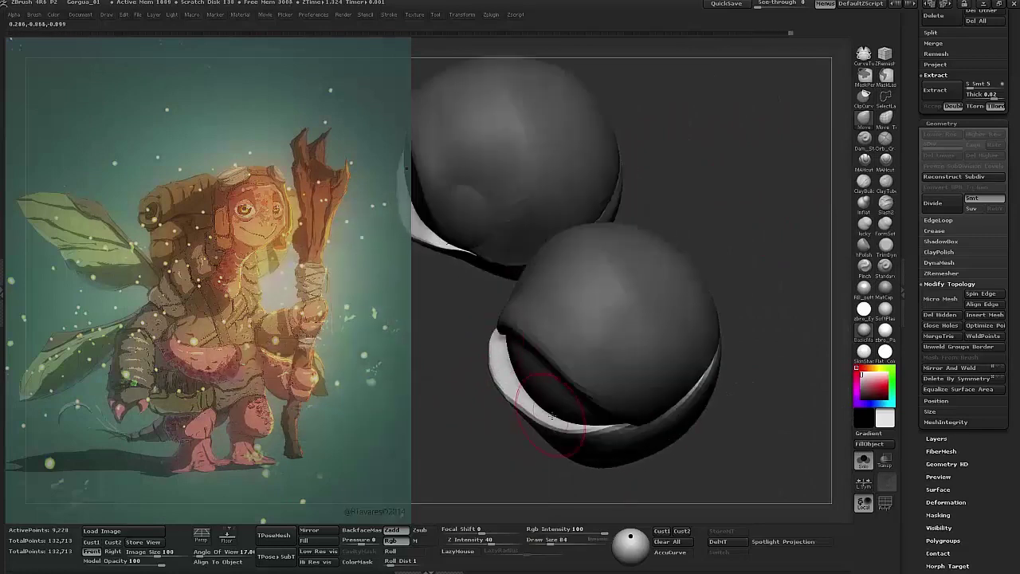
left_click_drag(615, 428, 508, 434)
key("f")
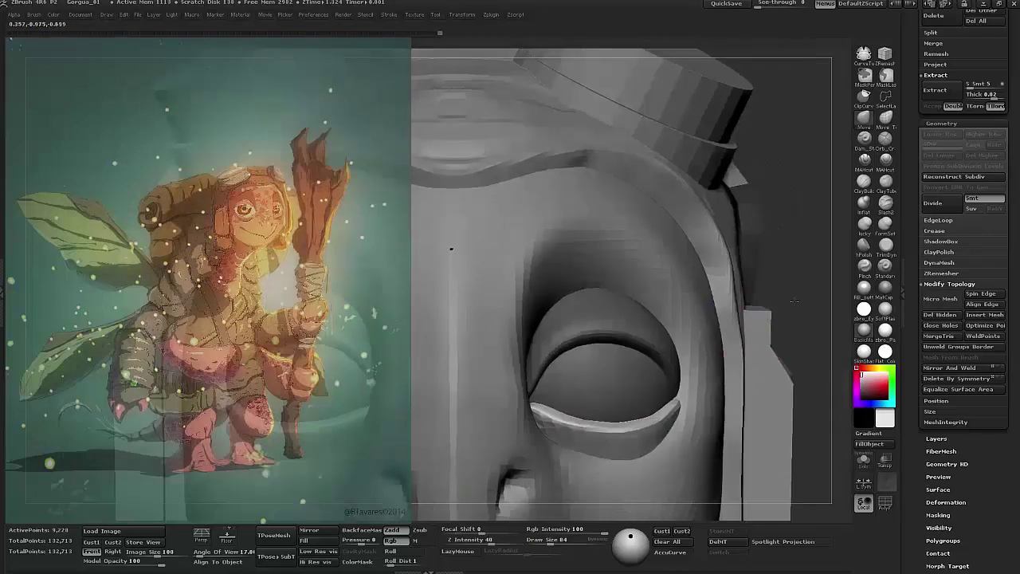
- Select the head and carve the skin around the eye corners with a subtractive brush at draw size 27
mouse_move(703, 228)
left_mouse_down()
mouse_move(725, 278)
mouse_move(590, 314)
mouse_move(733, 365)
mouse_move(596, 330)
mouse_move(776, 267)
mouse_move(680, 301)
mouse_move(790, 225)
mouse_move(627, 297)
mouse_move(667, 344)
mouse_move(772, 371)
mouse_move(758, 364)
mouse_move(808, 319)
mouse_move(772, 332)
mouse_move(706, 218)
left_mouse_up()
left_click_drag(684, 254, 616, 306)
mouse_move(757, 303)
left_mouse_down()
mouse_move(647, 257)
mouse_move(762, 306)
mouse_move(707, 227)
left_mouse_up()
left_click_drag(777, 272, 852, 229)
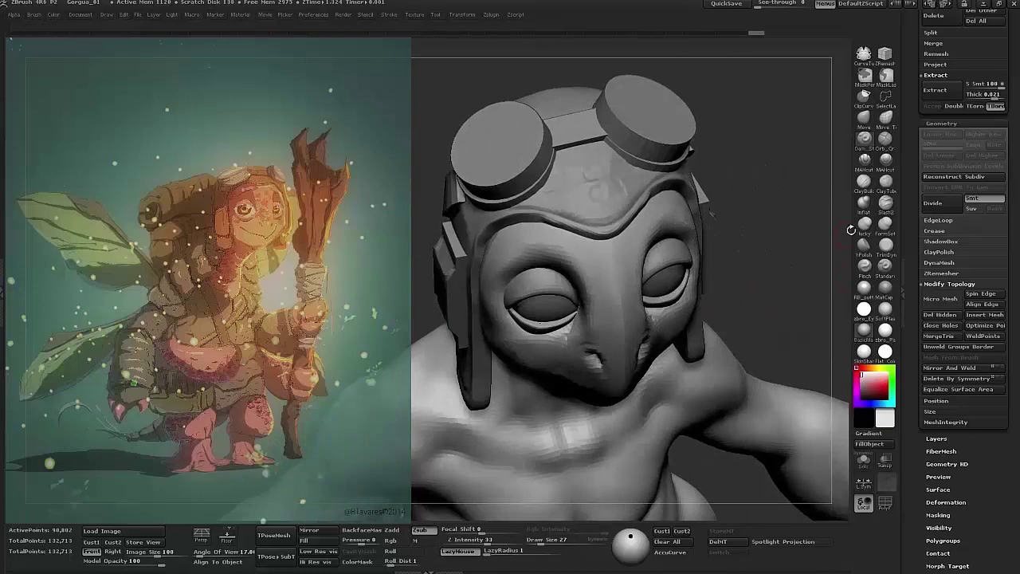
- Reshape the eyelid rims from below and above with the Move brush at draw sizes 65 and 46
left_click(863, 118)
mouse_move(686, 315)
left_mouse_down()
mouse_move(733, 297)
mouse_move(709, 295)
mouse_move(776, 239)
mouse_move(712, 260)
mouse_move(717, 279)
mouse_move(611, 300)
mouse_move(658, 267)
left_mouse_up()
key("w")
key("q")
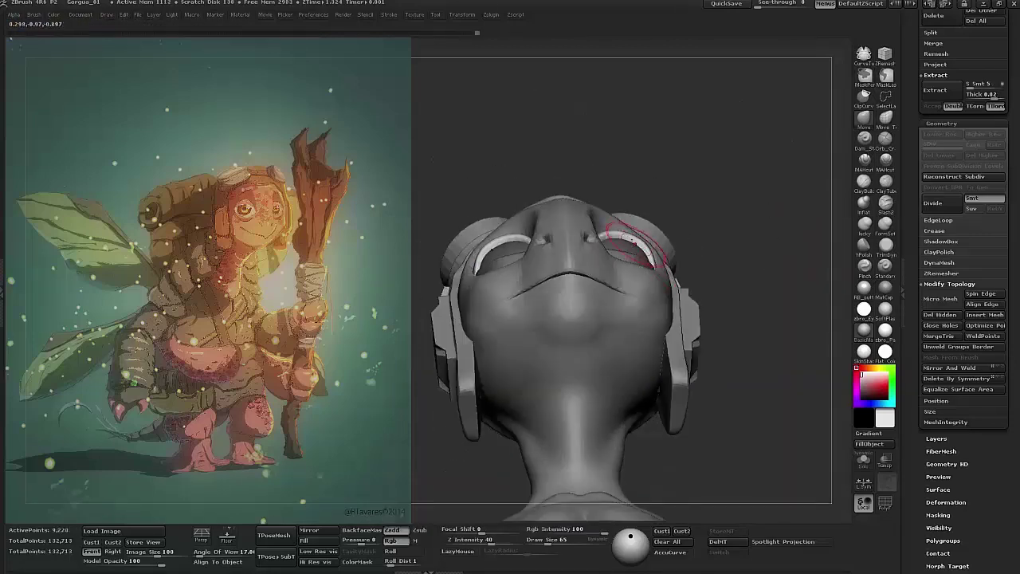
mouse_move(614, 236)
left_mouse_down()
mouse_move(605, 263)
mouse_move(617, 229)
left_mouse_up()
key("space")
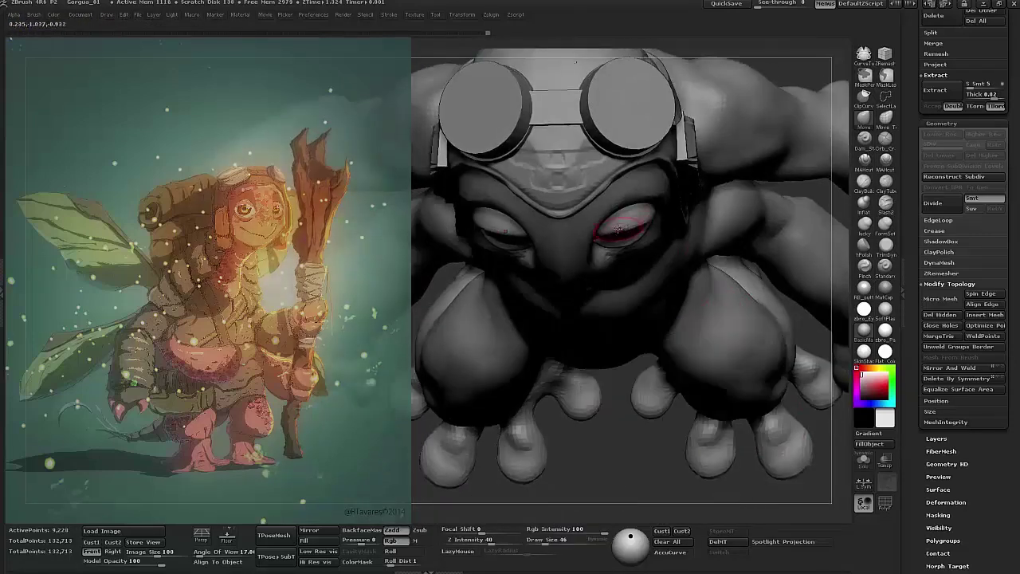
left_click_drag(630, 393, 759, 304)
key("space")
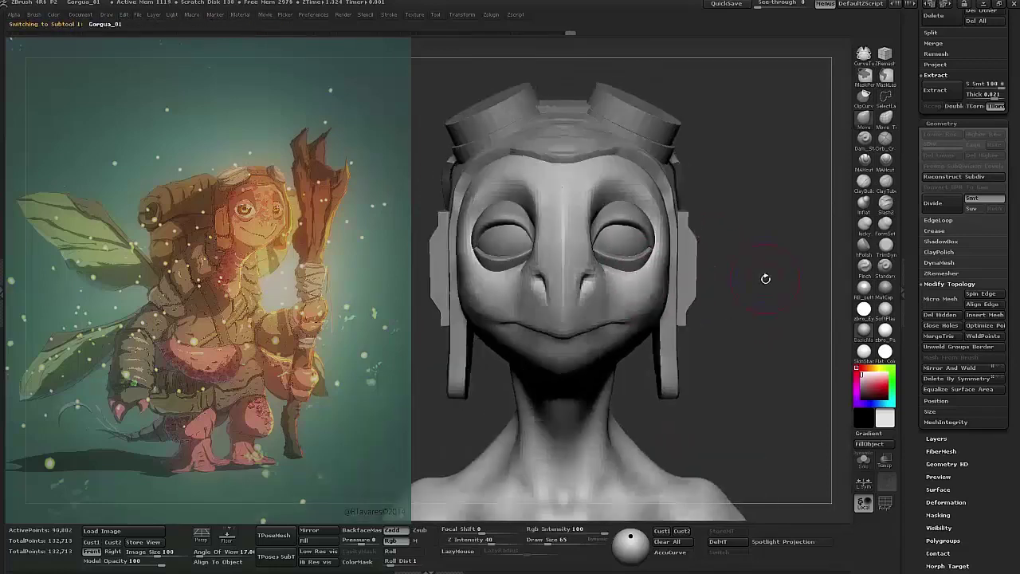
- Adjust the face around the eyes with the Move brush at draw size 65 and the eyelids at 46
mouse_move(560, 380)
left_mouse_down()
mouse_move(765, 235)
mouse_move(802, 250)
mouse_move(752, 285)
mouse_move(800, 291)
mouse_move(755, 322)
left_mouse_up()
mouse_move(719, 286)
left_mouse_down()
mouse_move(680, 284)
mouse_move(746, 307)
mouse_move(744, 296)
mouse_move(631, 264)
mouse_move(786, 178)
left_mouse_up()
key("w")
left_click_drag(808, 107, 598, 275)
key("space")
left_click_drag(501, 358, 758, 264, "shift")
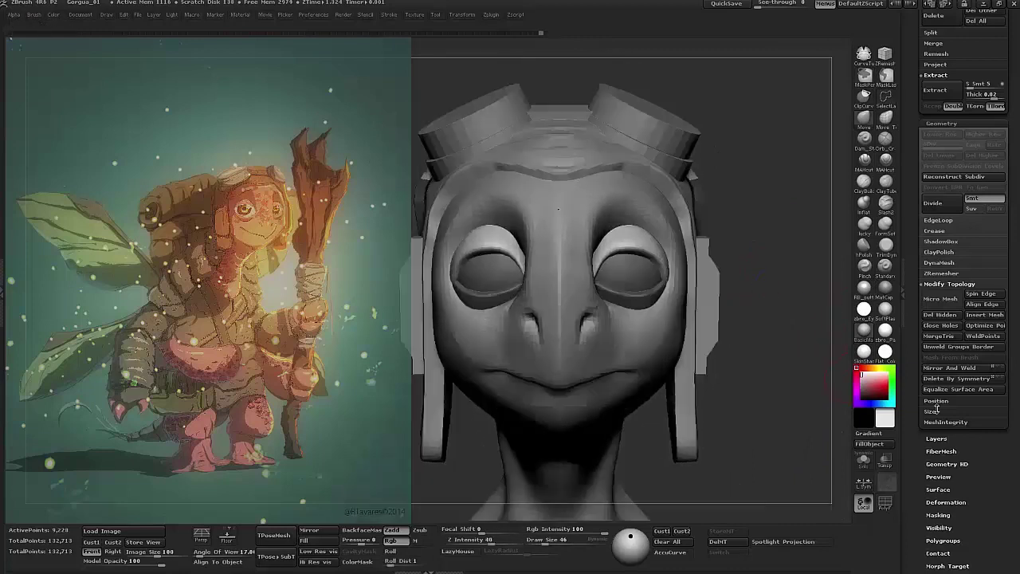
- Smooth the inner corners of the lower lids and adjust the face with the Move brush at draw size 115
left_click_drag(820, 351, 777, 312)
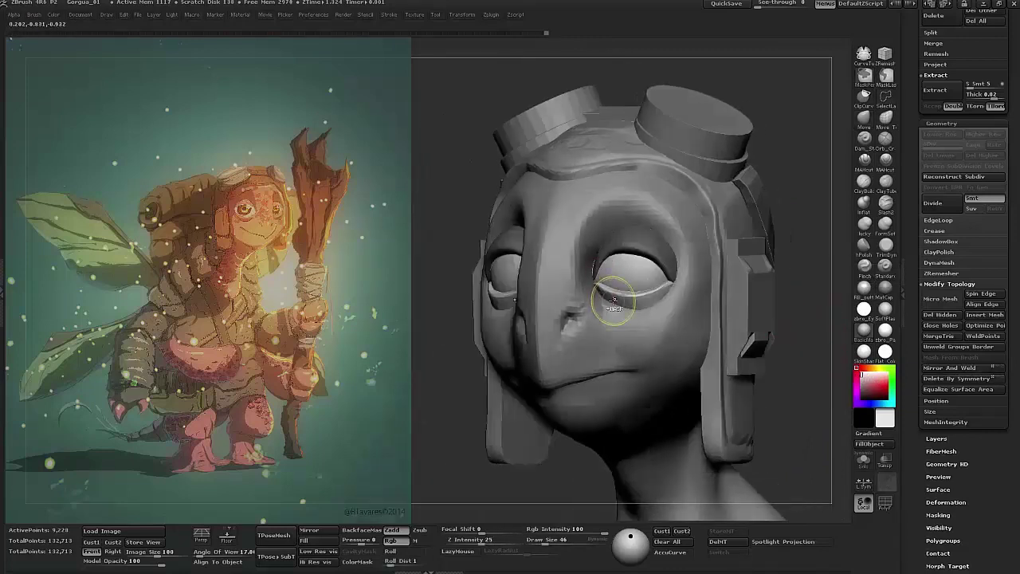
left_click_drag(614, 301, 599, 281, "shift")
left_click_drag(789, 374, 792, 239)
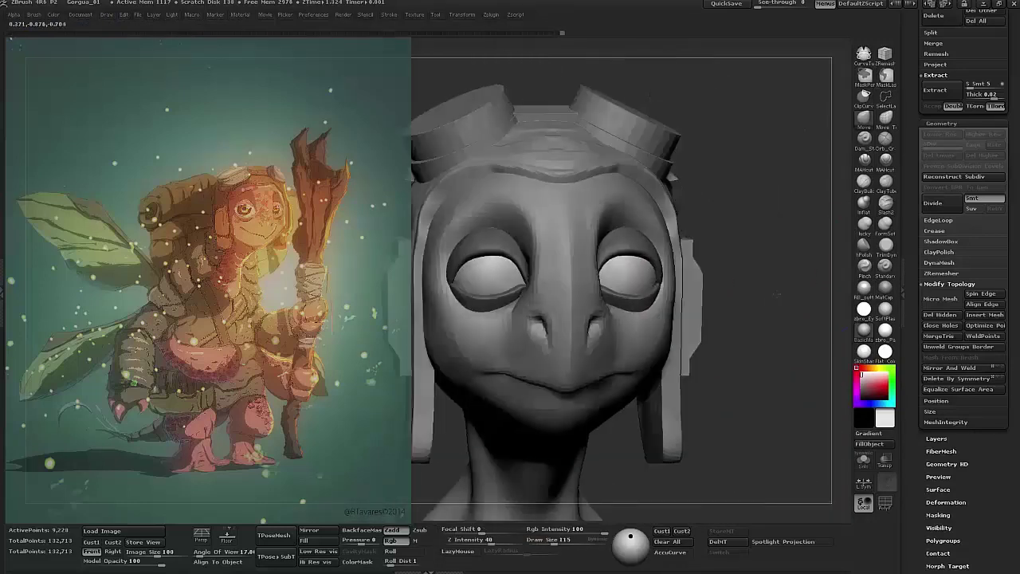
left_click(591, 286, "alt")
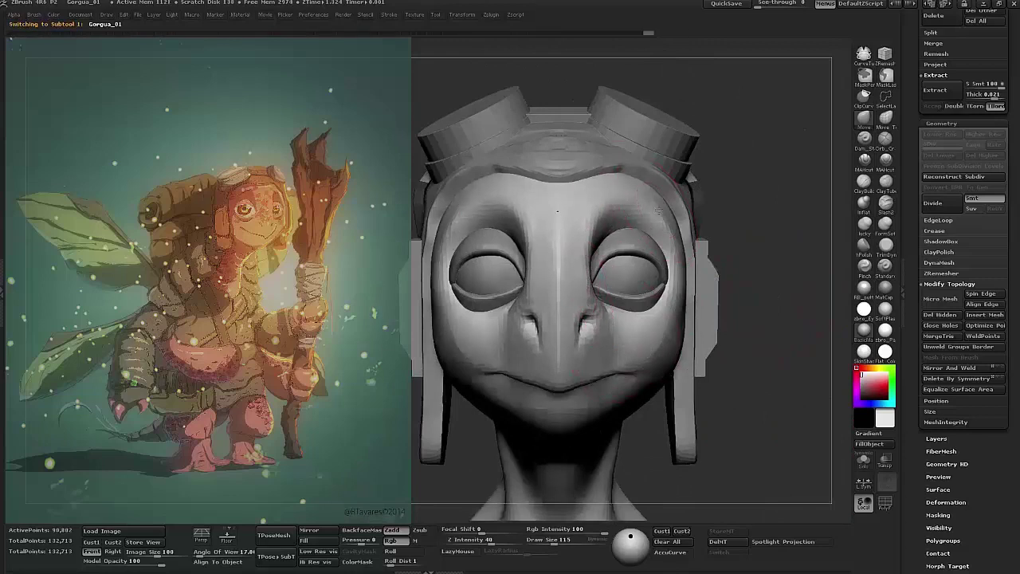
mouse_move(741, 243)
left_mouse_down()
mouse_move(774, 257)
mouse_move(775, 153)
mouse_move(811, 293)
mouse_move(768, 191)
mouse_move(799, 244)
mouse_move(745, 314)
left_mouse_up()
- Isolate the eyeballs, subdivide them to level 3, and show the full head again
left_click(788, 232, "alt")
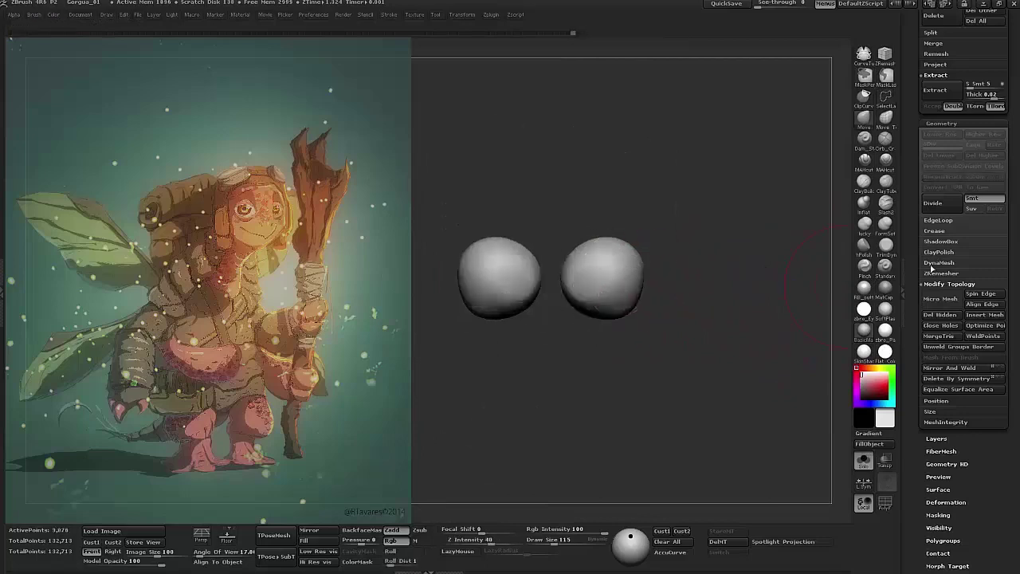
scroll(941, 289, "down", 3)
scroll(941, 289, "up", 10)
key("ctrl+d")
left_click(864, 461)
- Shape round iris recesses into the fronts of the eyeballs with focal shift -61 and draw size 37
left_click(866, 142)
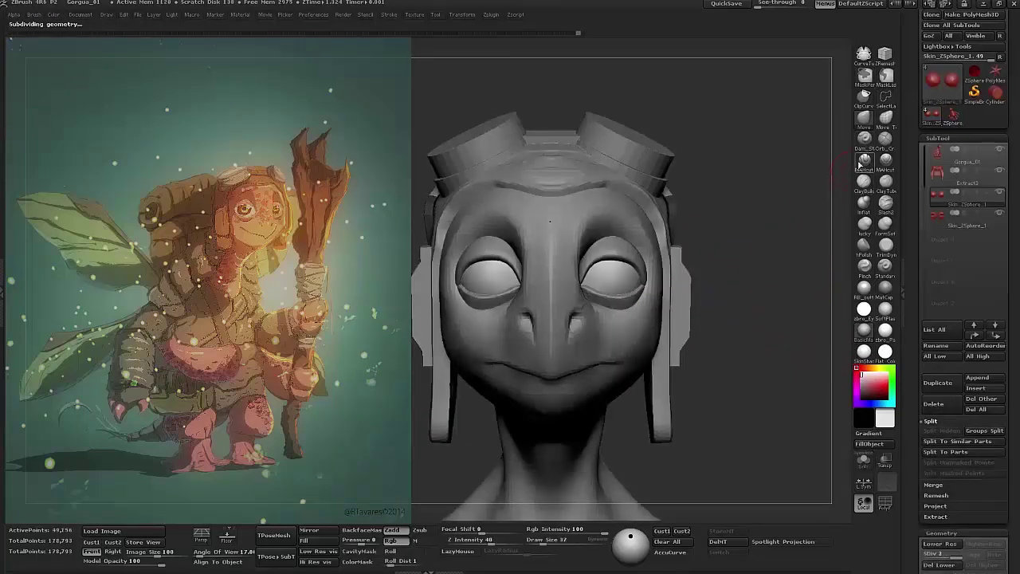
key("space")
left_click_drag(765, 287, 721, 291)
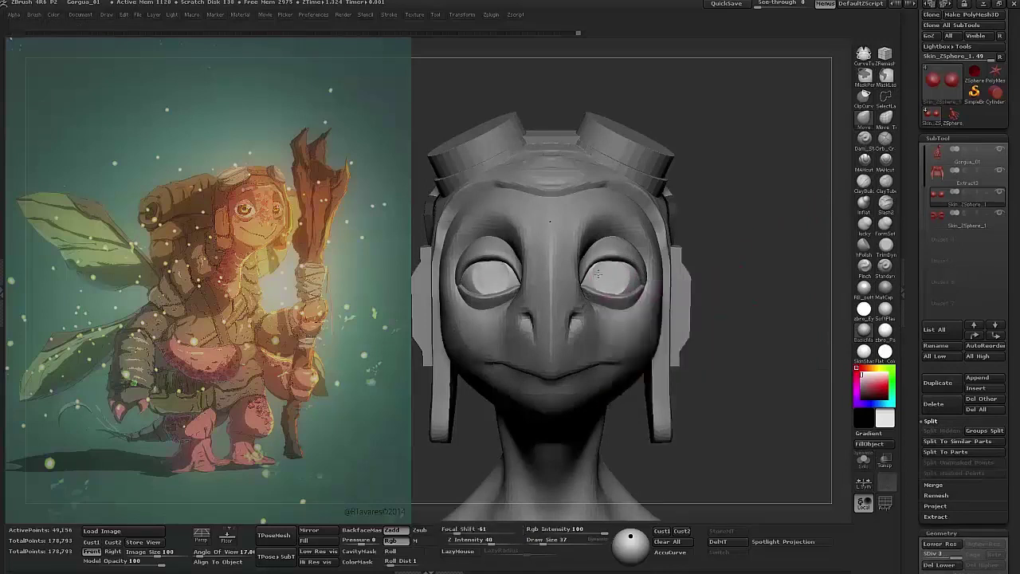
left_click_drag(777, 310, 737, 347)
left_click_drag(718, 270, 630, 246)
key("space")
- Adjust the eyelids with the Move brush at draw size 34, then duplicate the eyeball subtool and select the copy
left_click(607, 252, "alt")
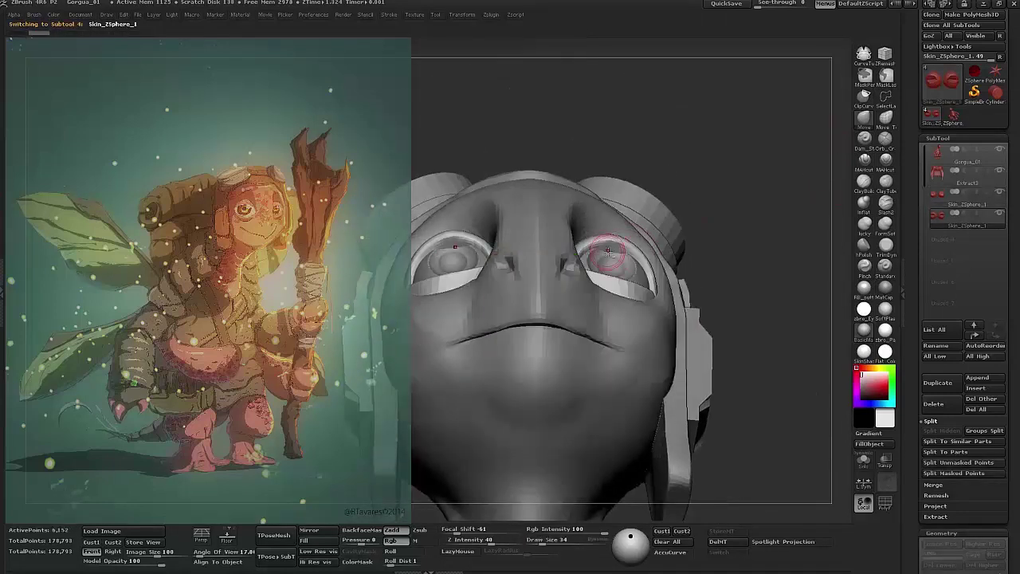
left_click_drag(729, 293, 722, 300, "shift")
left_click_drag(603, 295, 789, 346)
key("Down")
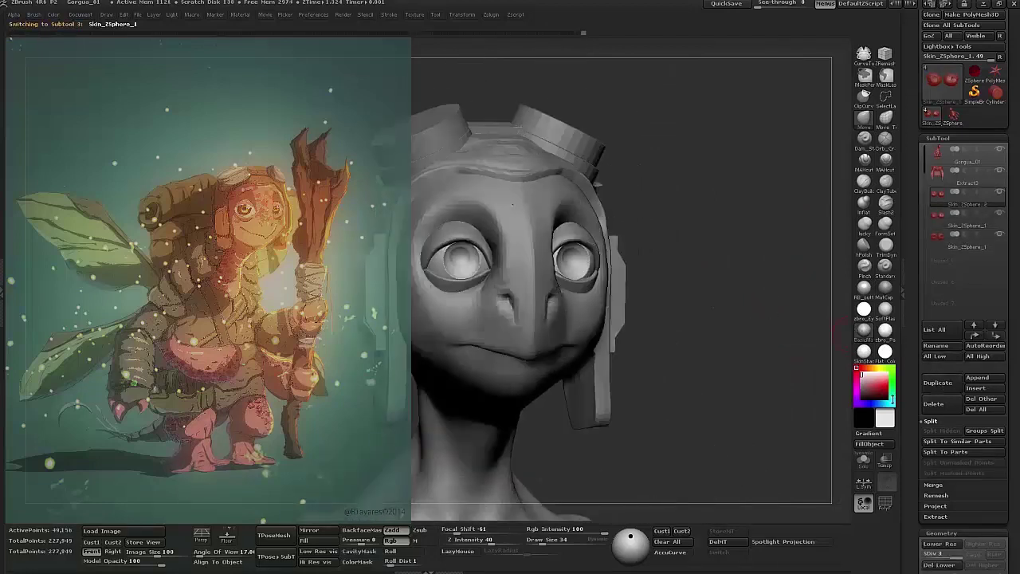
- Shape the smooth outer eyeball copy with the Move brush at draw size 49 and focal shift -31
left_click_drag(735, 263, 722, 269)
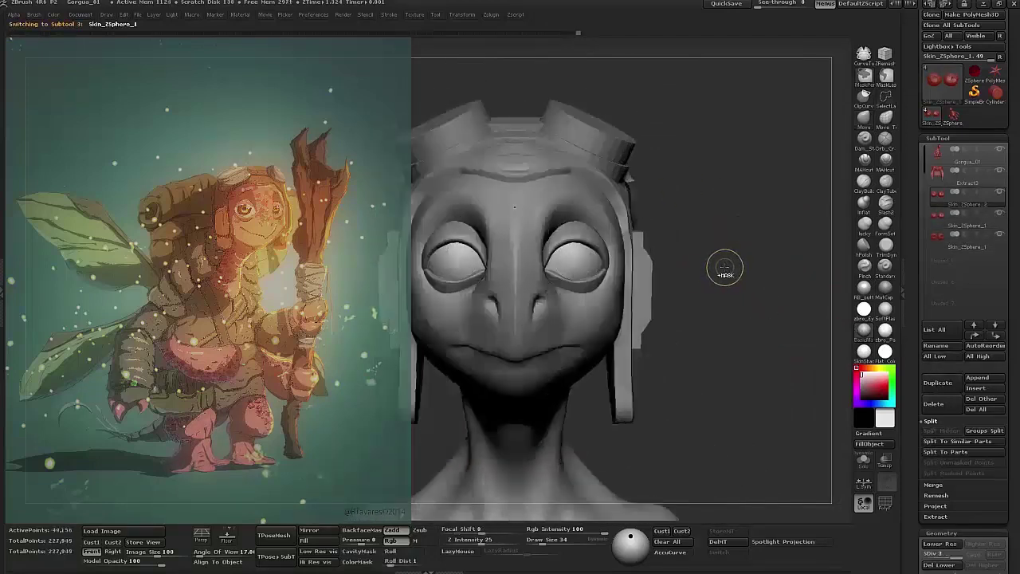
key("space")
left_click_drag(585, 287, 797, 271, "alt")
key("space")
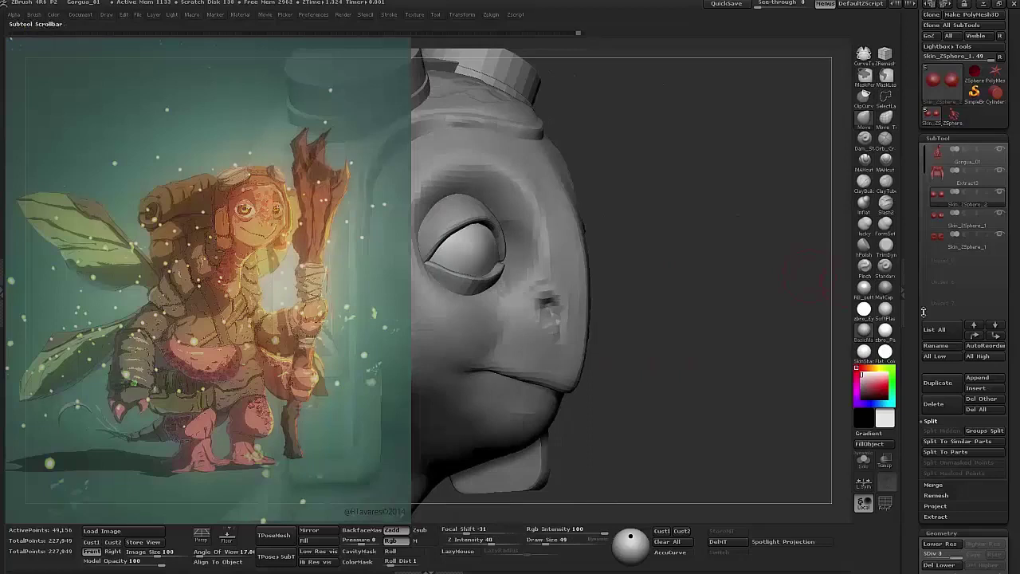
- Enable BPR Transparent Shading in the display properties of the outer eyeballs
left_click_drag(924, 313, 940, 293)
left_click(949, 325)
left_click(944, 367)
left_click(963, 377)
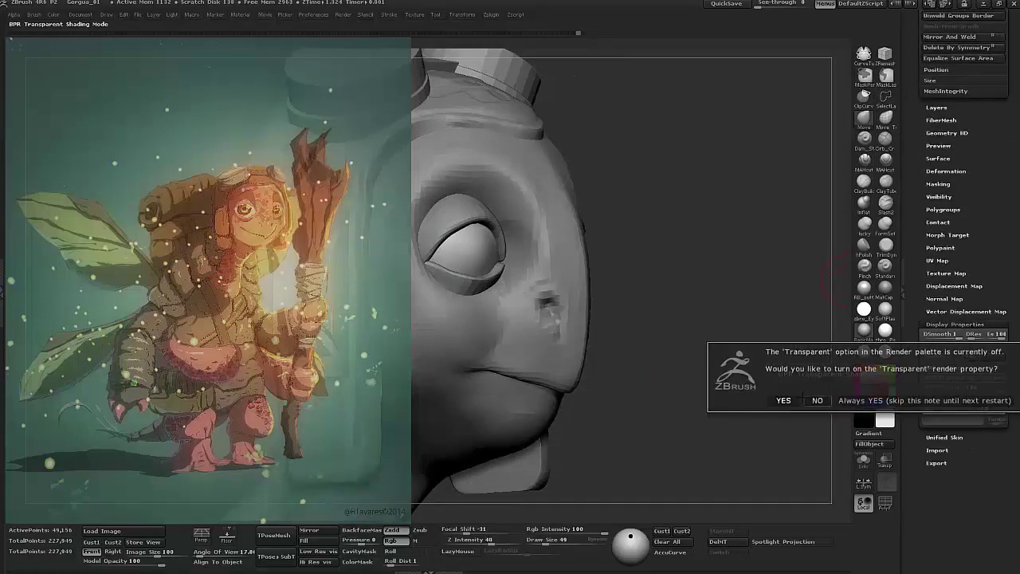
left_click(727, 398)
- Fill the outer and inner eyeballs with a glossy white material through the material channel, then restore the RGB channel
left_click_drag(727, 398, 732, 377)
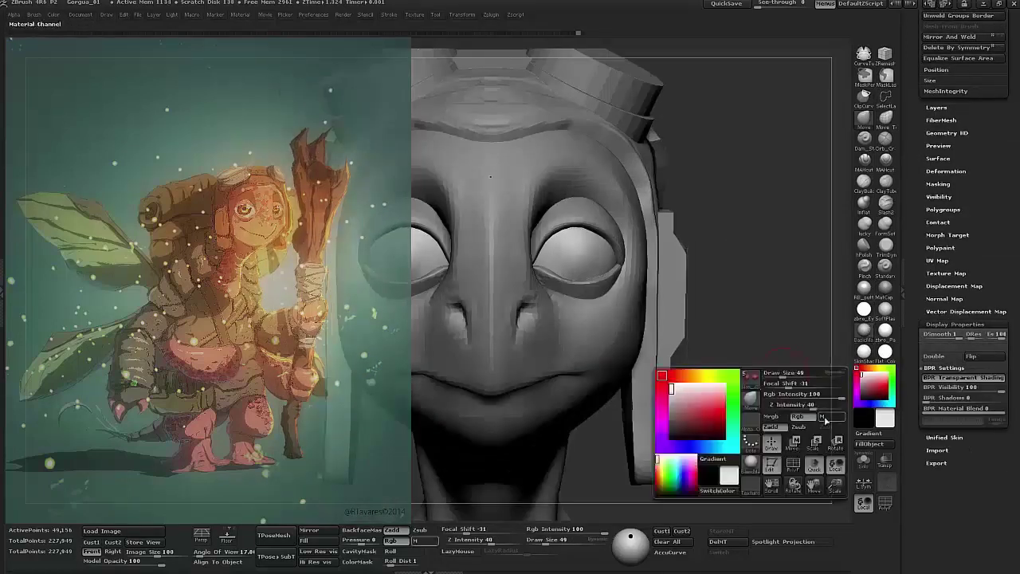
left_click(885, 308)
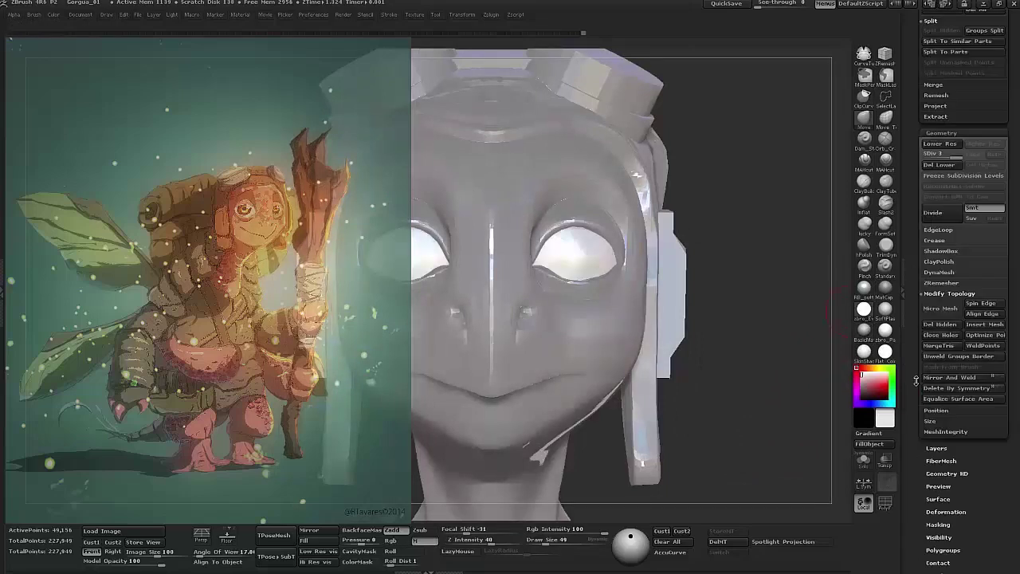
left_click(964, 167)
key("space")
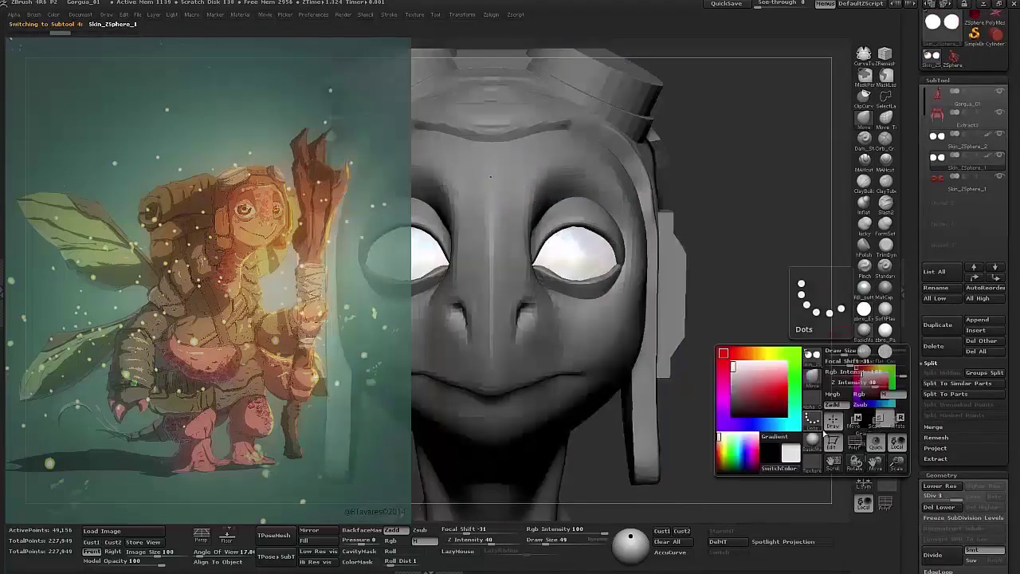
mouse_move(783, 404)
left_mouse_down("alt")
mouse_move(803, 338)
mouse_move(773, 365)
mouse_move(765, 303)
mouse_move(762, 327)
mouse_move(771, 328)
left_mouse_up("alt")
key("space")
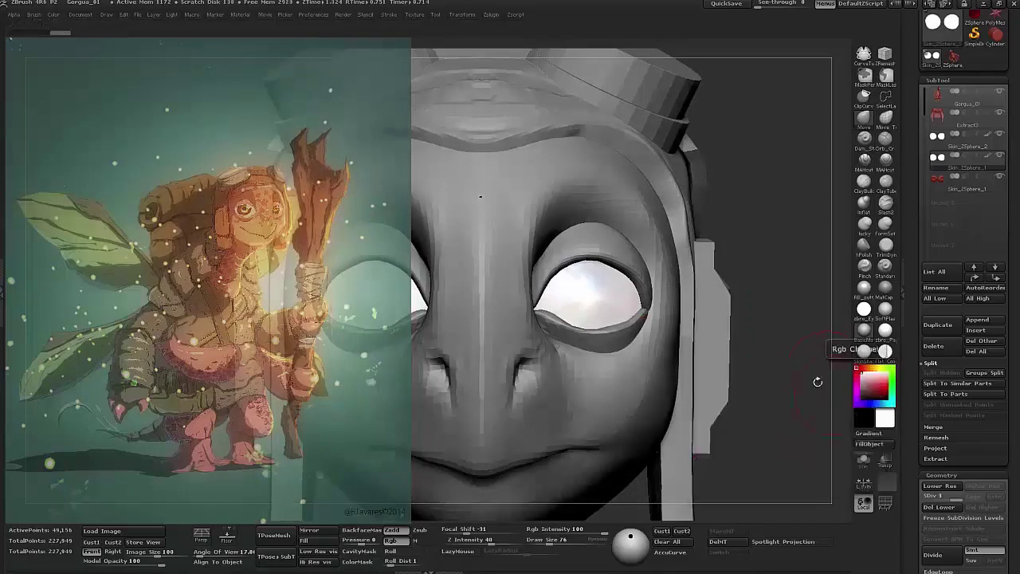
- Select the outer eyeballs, switch to the Move brush at draw size 55, and undo the last change
left_click(592, 301, "alt")
mouse_move(771, 312)
left_mouse_down()
mouse_move(777, 335)
mouse_move(753, 319)
mouse_move(798, 275)
mouse_move(775, 290)
left_mouse_up()
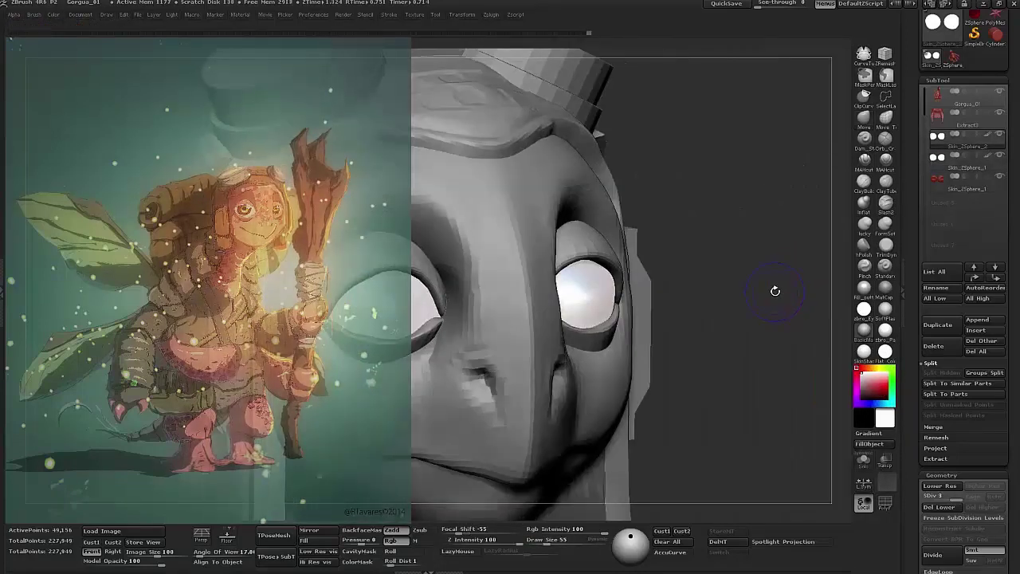
key("b")
key("m")
key("v")
key("ctrl+z")
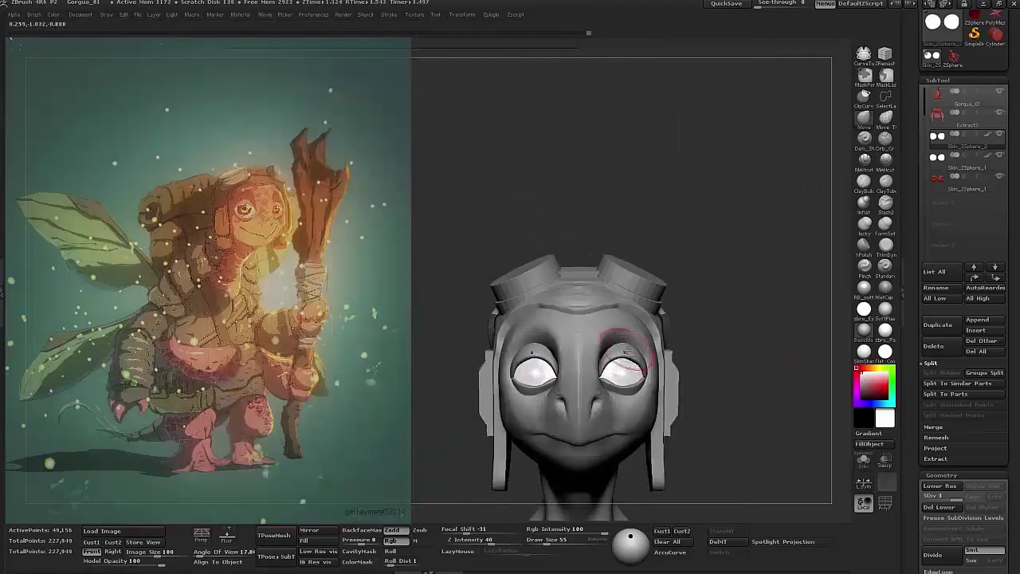
- Select the eyelid subtool and adjust the upper lids with the Move brush at draw size 65
right_click(761, 263)
left_click_drag(775, 294, 775, 319, "alt")
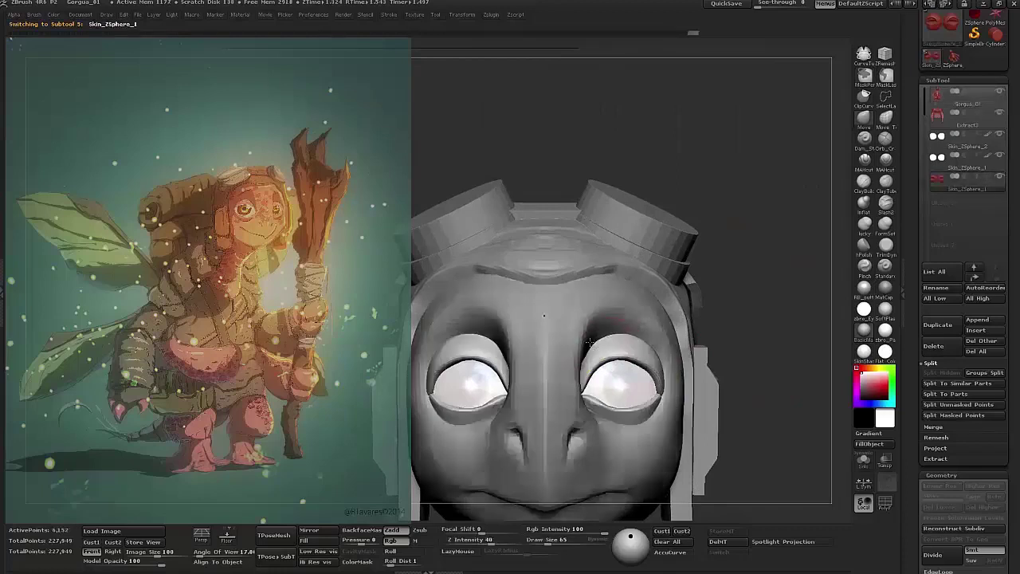
key("ctrl+shift+s")
key("ctrl+shift+s")
left_click_drag(765, 239, 773, 360)
left_click(941, 475)
- Refine the inner corners and lower rims of the eyelids with the Move brush at draw sizes 40 and 65, smoothing the edges
mouse_move(750, 319)
left_mouse_down("alt")
mouse_move(648, 358)
mouse_move(701, 351)
mouse_move(740, 305)
mouse_move(547, 354)
left_mouse_up("alt")
left_click(678, 377, "alt")
key("ctrl+shift+s")
key("ctrl+shift+s")
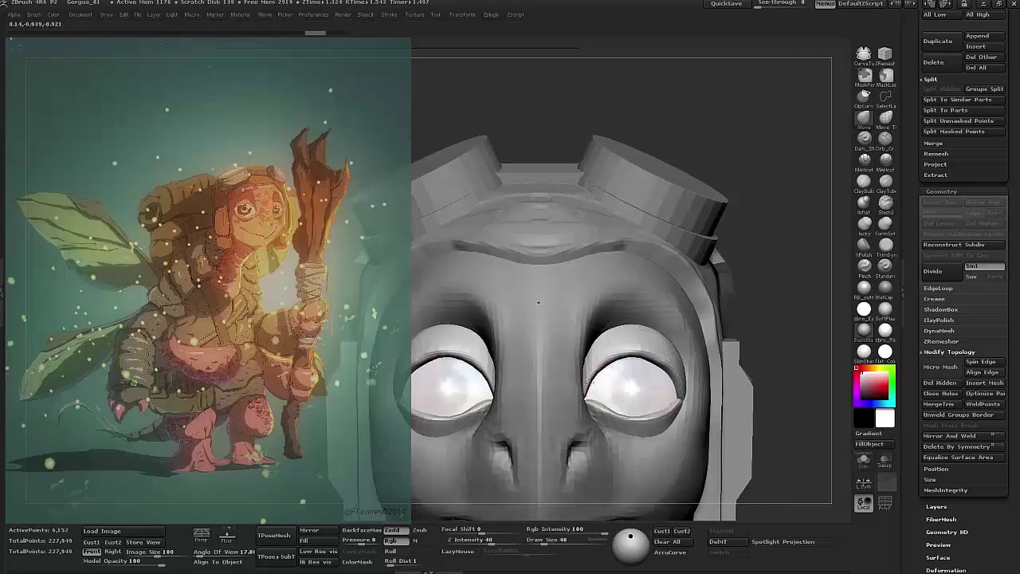
left_click_drag(594, 410, 607, 421)
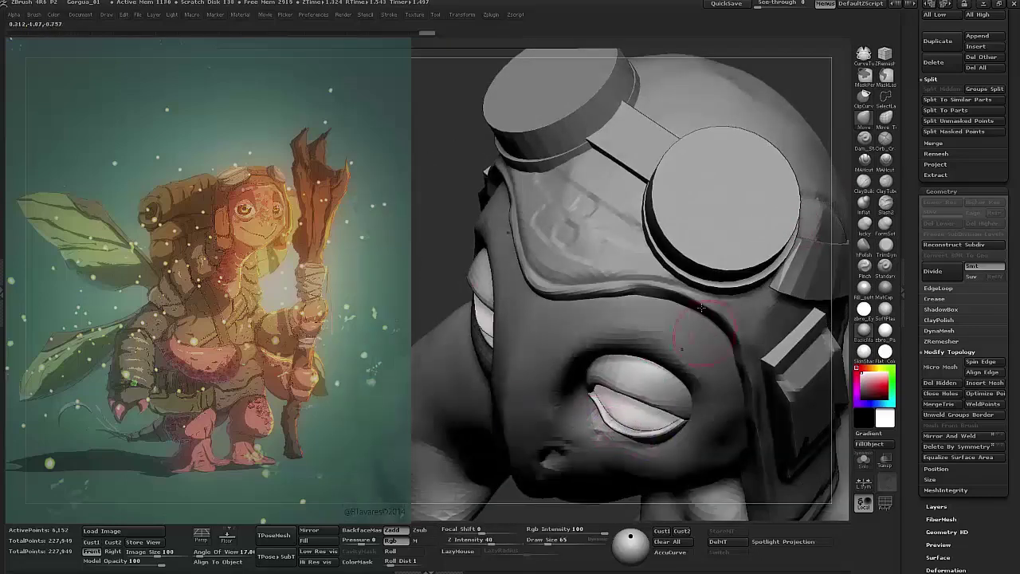
left_click_drag(687, 412, 640, 416, "shift")
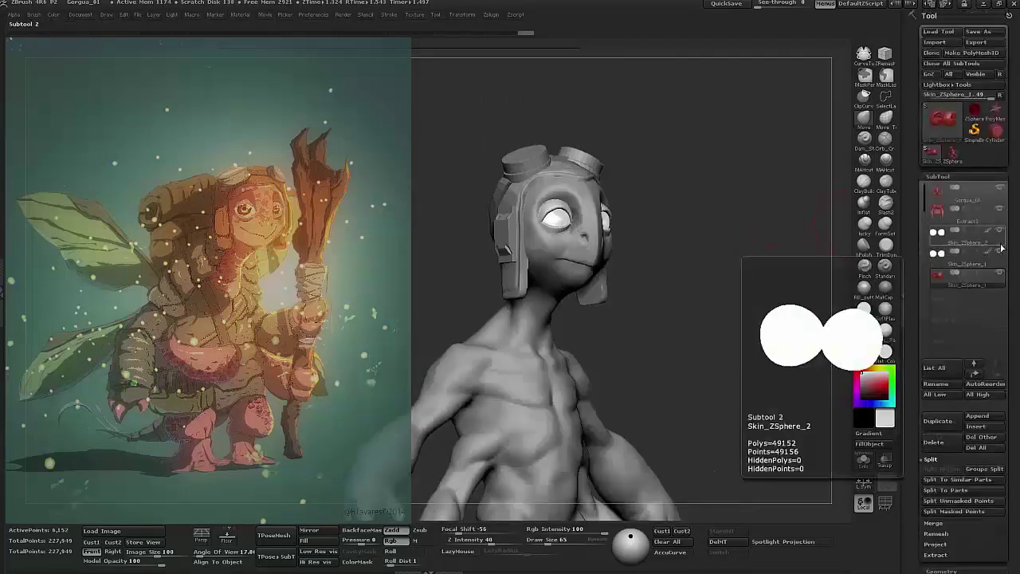
- Hide the outer eyeballs, select the inner eyeballs, and frame the face from the front
left_click(996, 252)
left_click_drag(805, 335, 783, 319, "shift")
key("f")
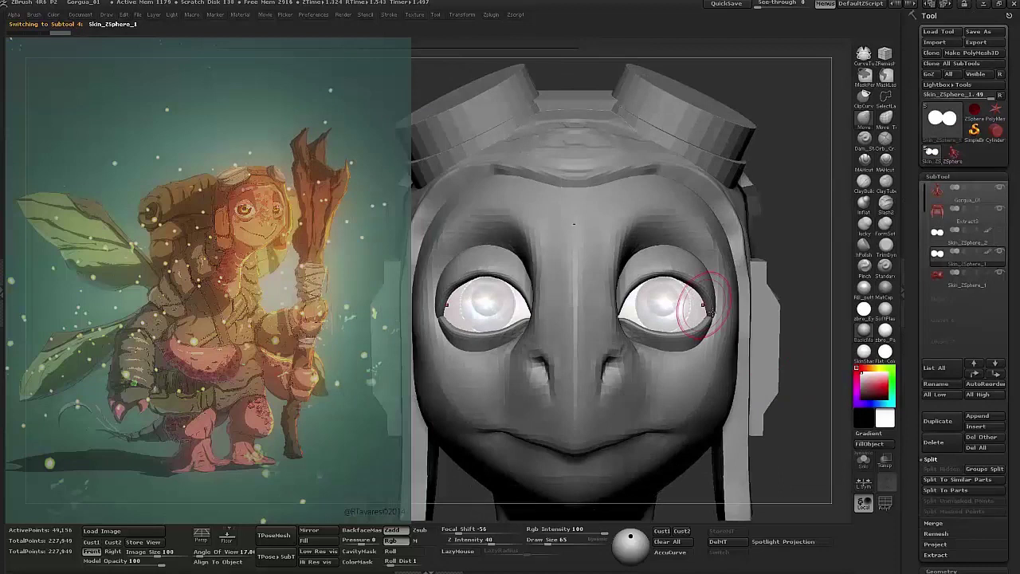
- Set the Standard brush to RGB only with a soft round alpha and paint black pupils on the inner eyeballs at draw size 43
key("space")
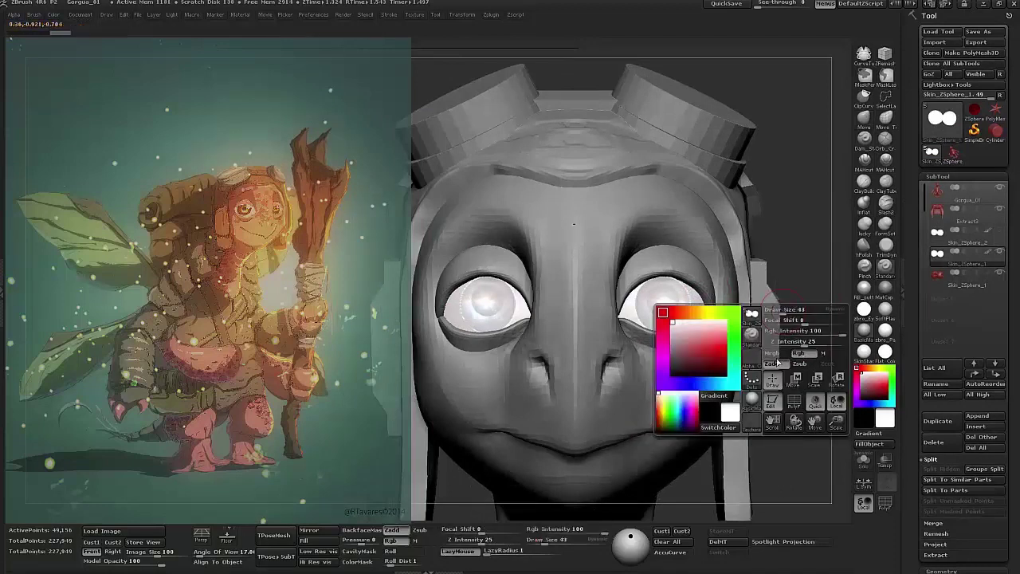
left_click(753, 381)
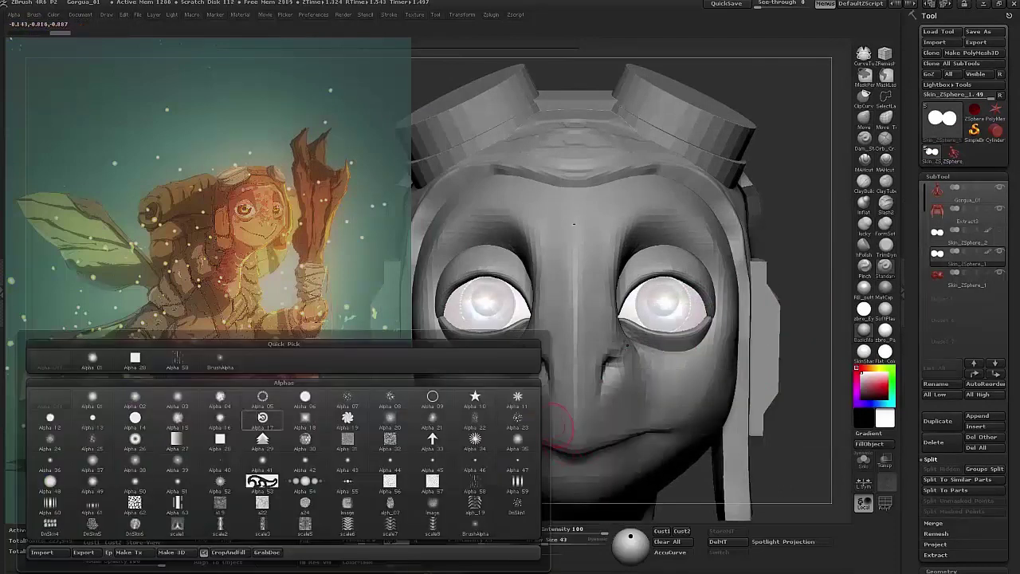
left_click(134, 482)
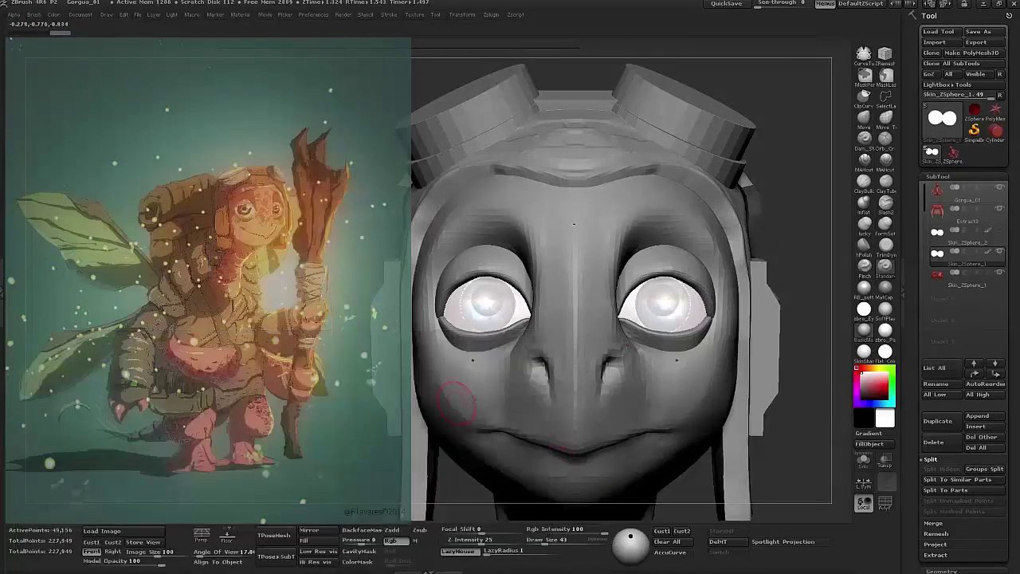
key("space")
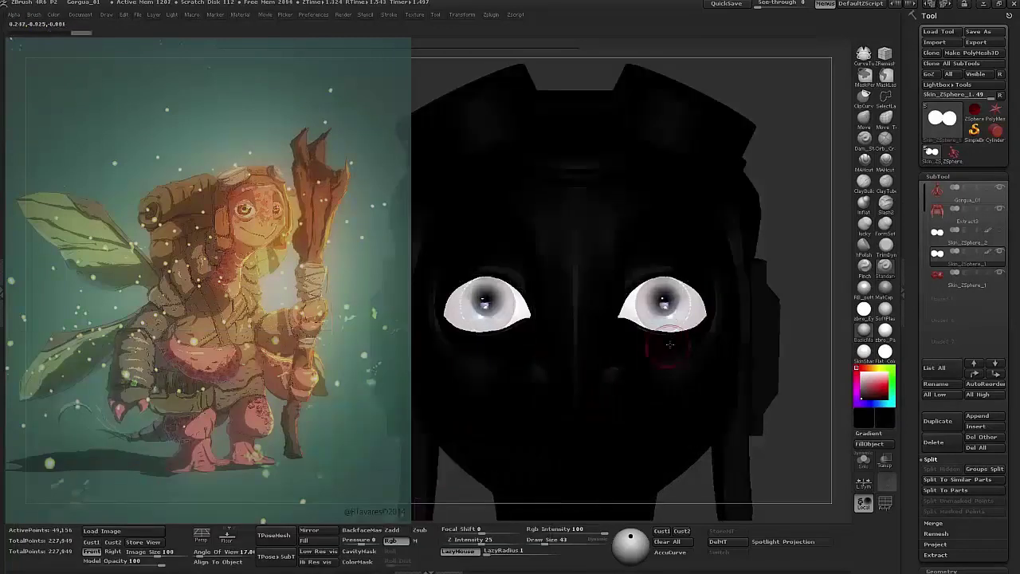
- Choose a saturated orange and paint the irises around the pupils of the inner eyeballs
key("space")
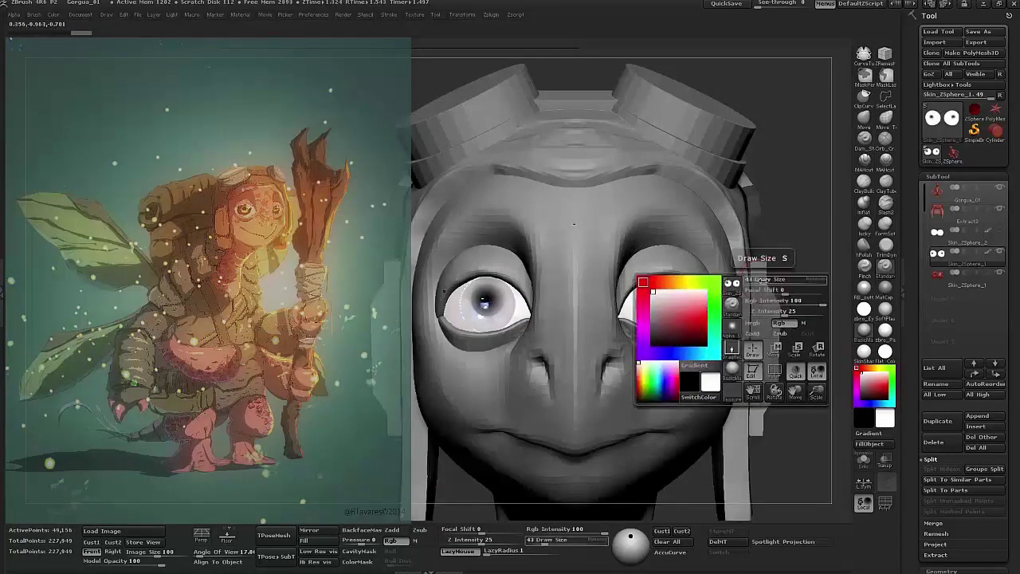
left_click(668, 281)
left_click(697, 325)
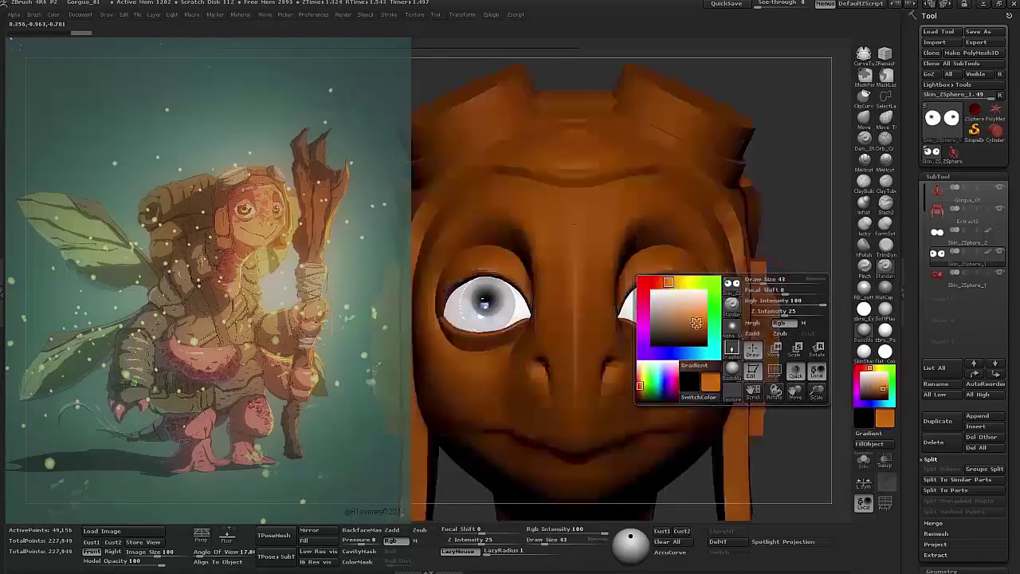
key("space")
mouse_move(738, 302)
left_mouse_down()
mouse_move(651, 316)
mouse_move(630, 288)
left_mouse_up()
left_click_drag(633, 332, 624, 317)
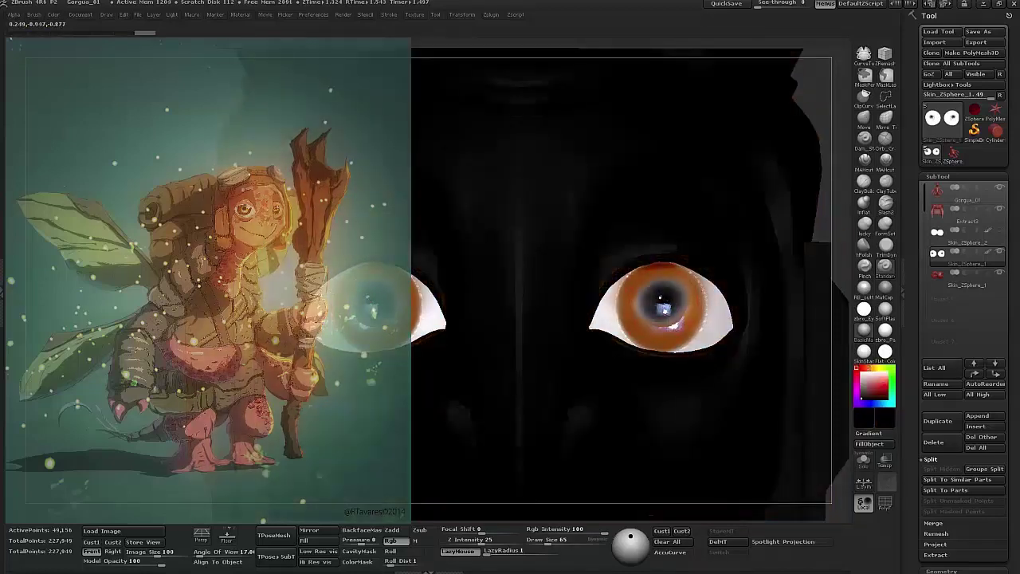
- Refine the irises with tan and orange tones at draw sizes 40 and 34, undoing stray strokes
key("bracketleft")
key("bracketleft")
key("bracketleft")
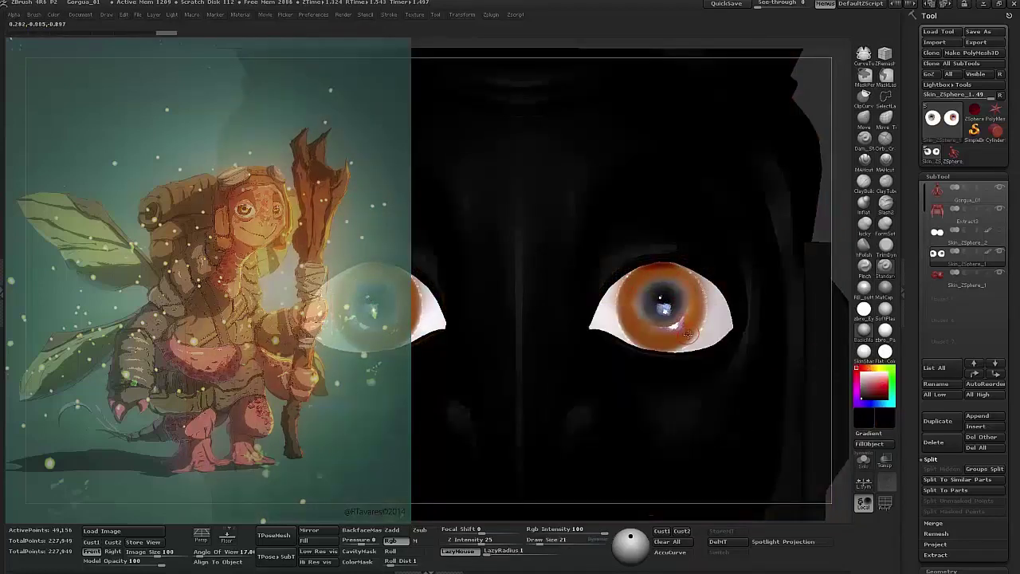
key("ctrl+z")
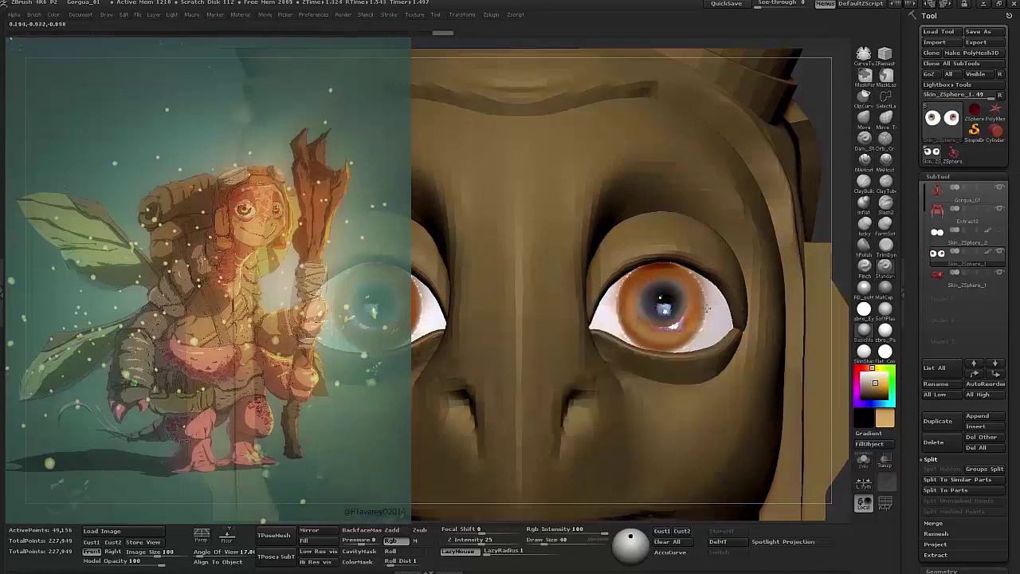
key("bracketleft")
key("bracketleft")
key("ctrl+z")
key("ctrl+z")
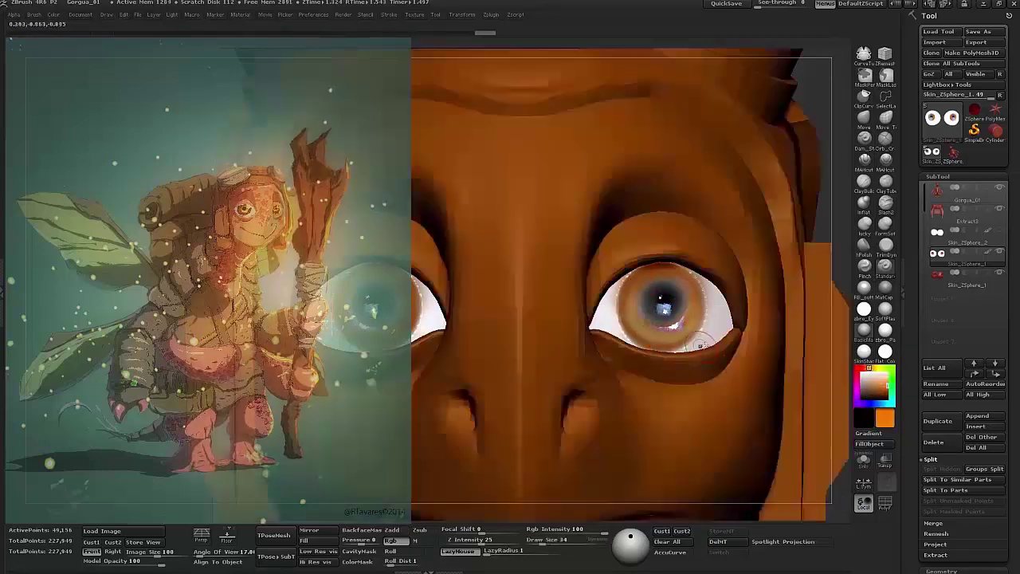
- Choose a dark brown and shade the outer rims of the irises at draw sizes 25 and 19
left_click(875, 394)
key("space")
key("bracketright")
key("bracketright")
key("space")
key("bracketright")
key("bracketright")
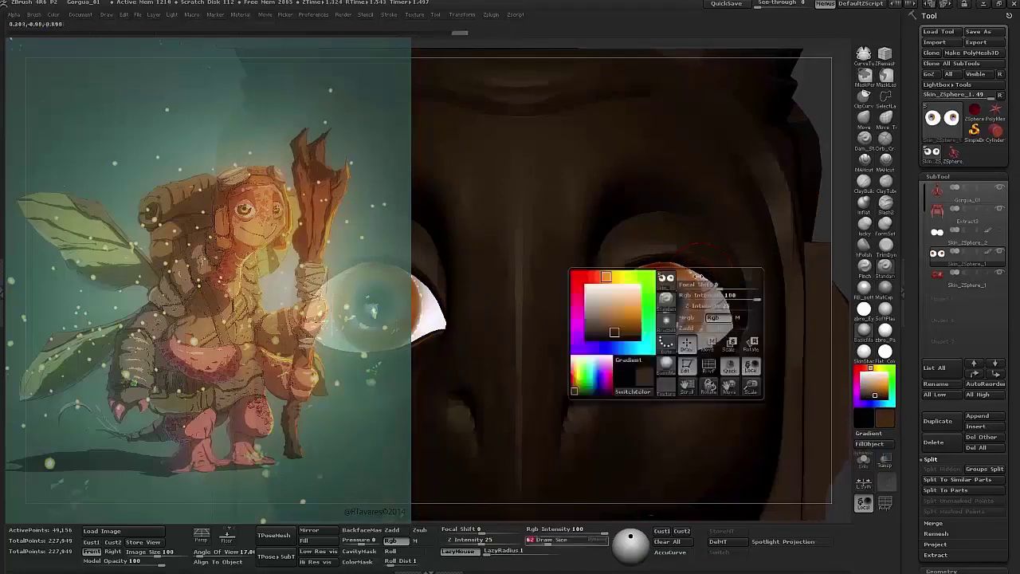
key("space")
key("bracketleft")
key("bracketleft")
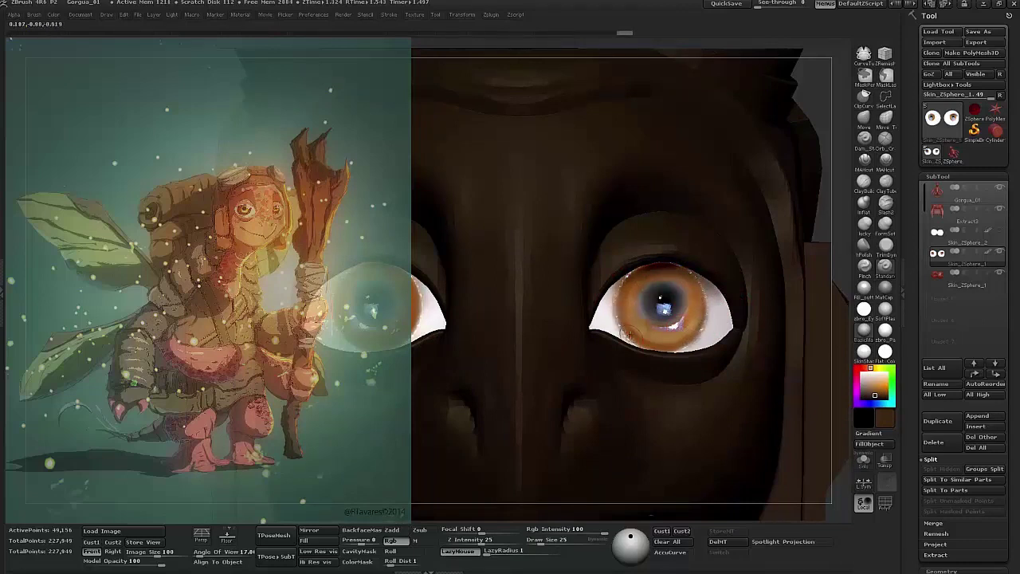
key("bracketleft")
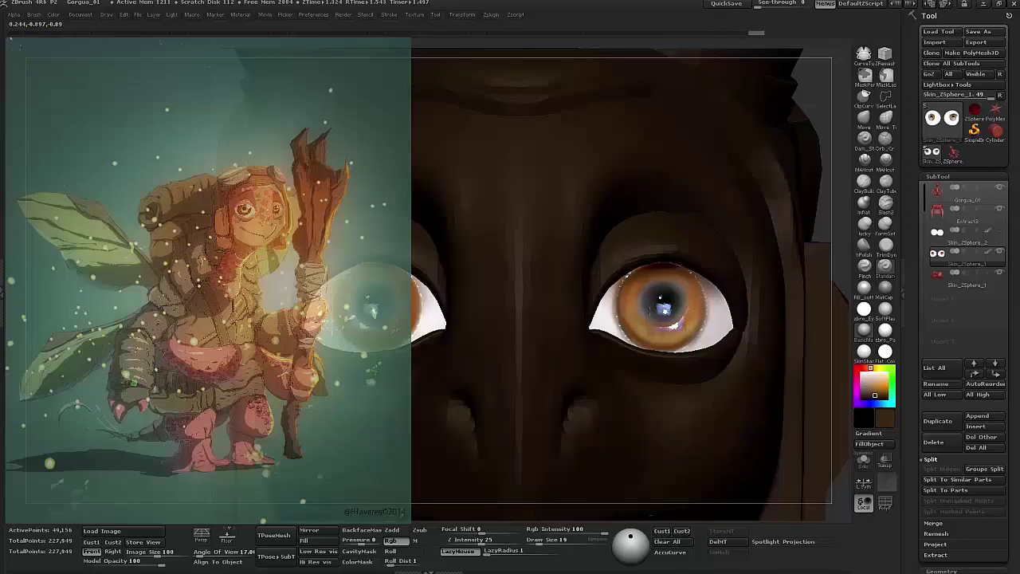
- Mirror the painted inner eyeballs and frame one eye closely for further painting
key("f")
left_click_drag(735, 319, 782, 326, "alt")
left_click(309, 530)
left_click(467, 268)
left_click_drag(765, 282, 947, 265)
left_click_drag(805, 303, 568, 238)
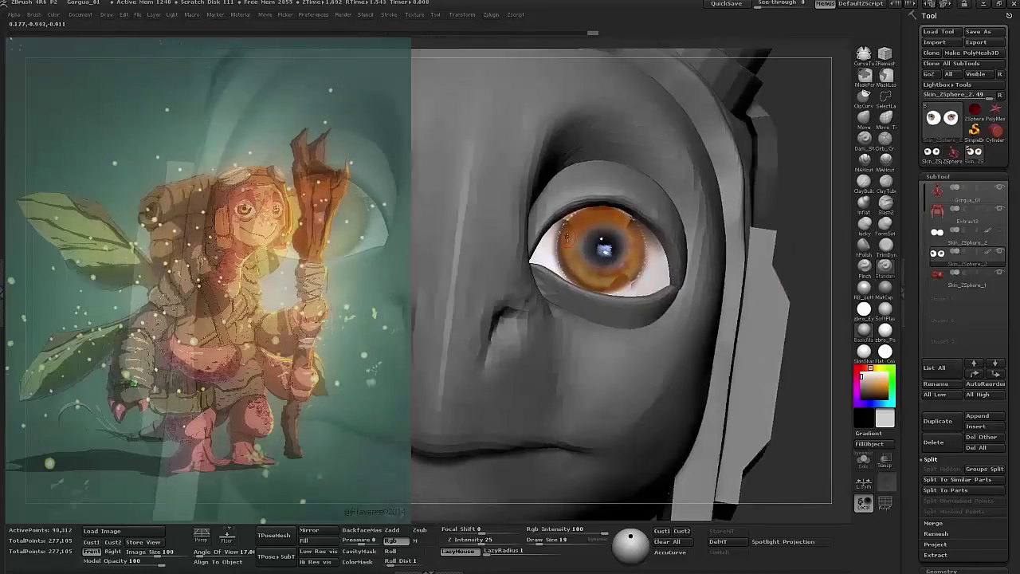
- Touch up the iris with sampled brown at draw size 19, and clean around it in white at draw size 49 with the eyeballs isolated
key("c")
key("c")
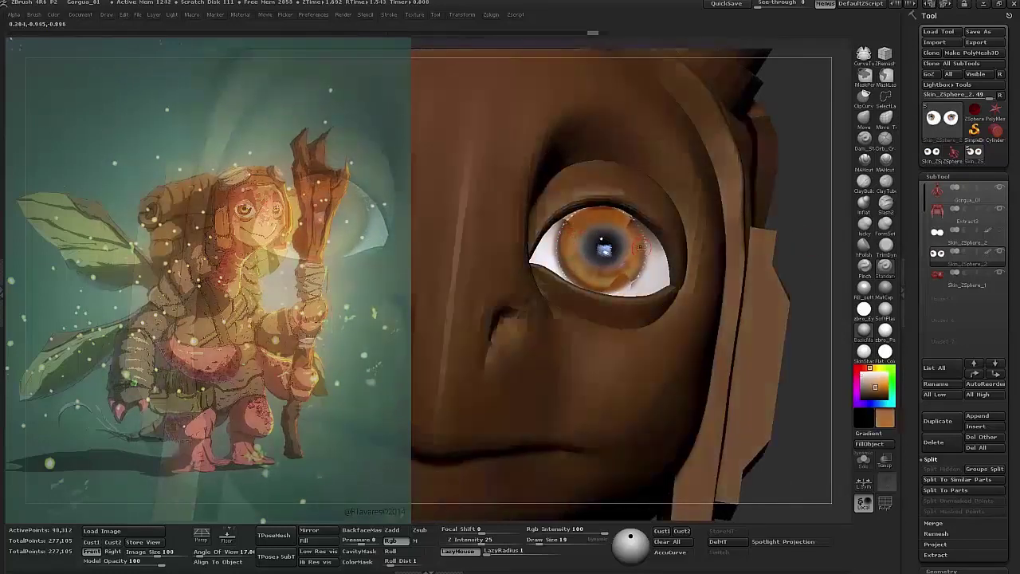
key("c")
key("alt+s")
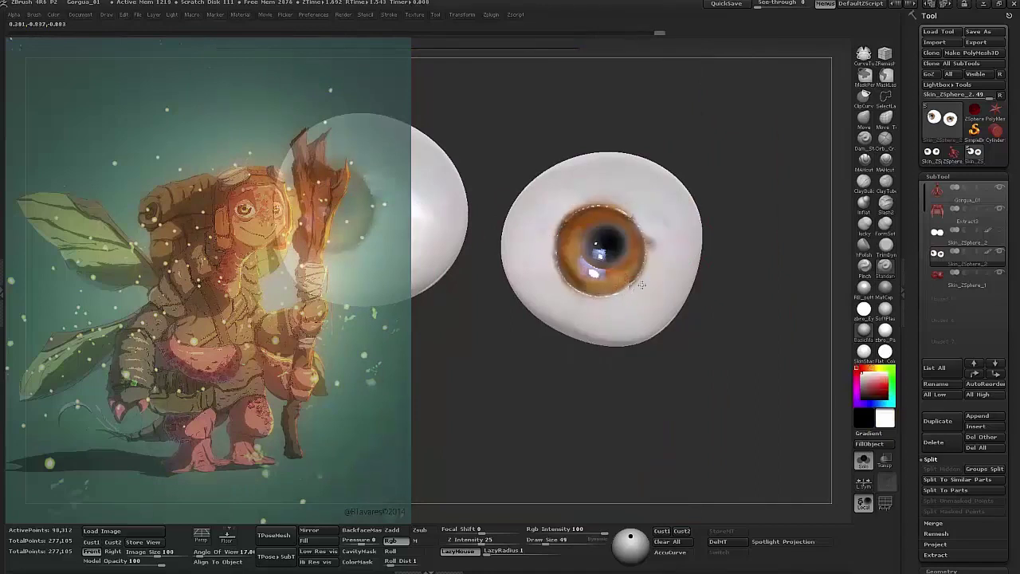
left_click_drag(814, 269, 779, 269)
- Choose a pale peach and paint highlights into the lower part of the iris at draw size 25
key("space")
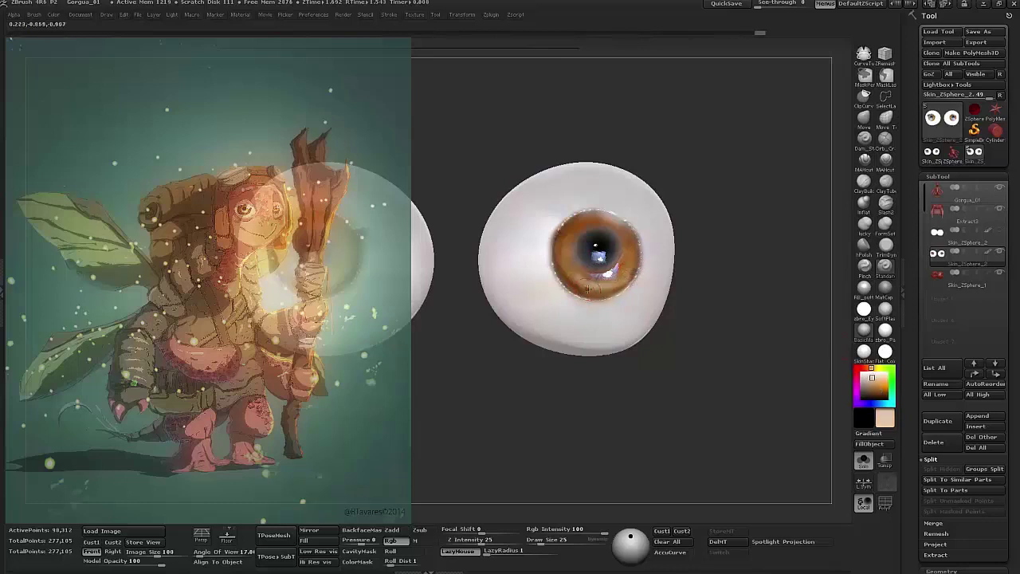
key("space")
left_click_drag(743, 428, 634, 289)
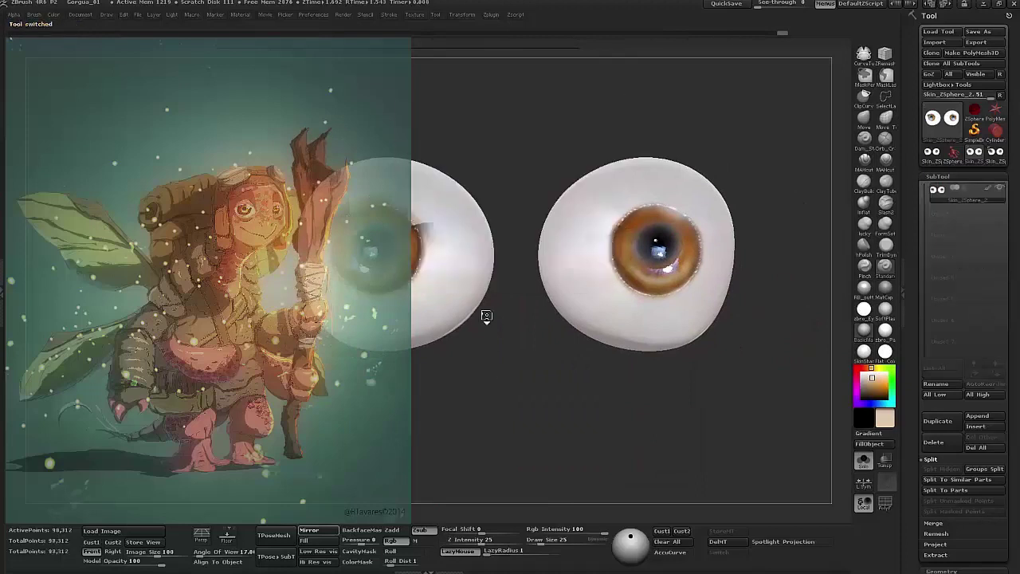
- Hide the eyeball with the stray paint, delete the hidden geometry, and mirror the clean painted eyeball across
left_click_drag(483, 314, 636, 409)
left_click_drag(480, 188, 631, 396, "ctrl+shift")
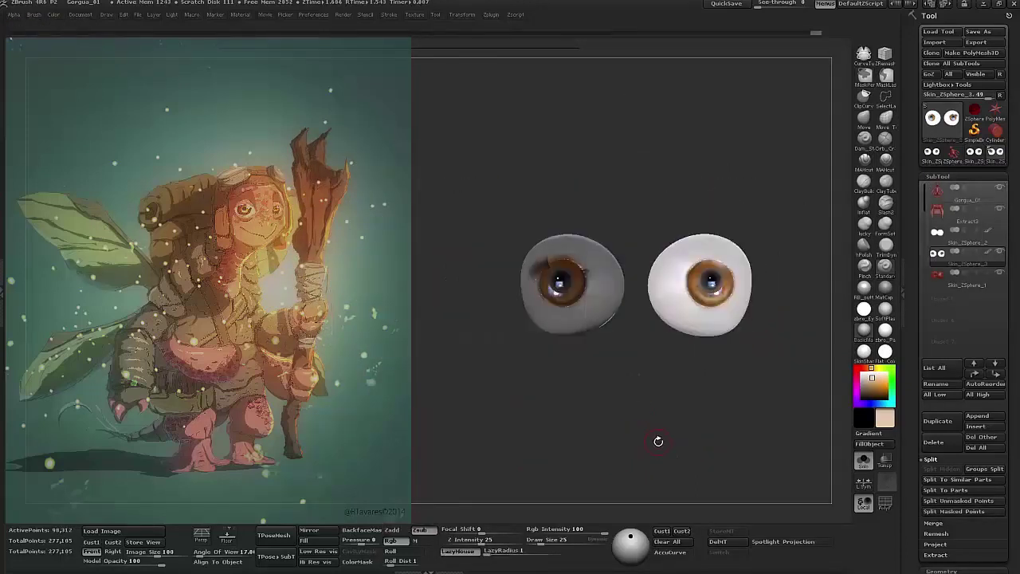
left_click(658, 440, "ctrl+shift")
scroll(914, 562, "down", 2)
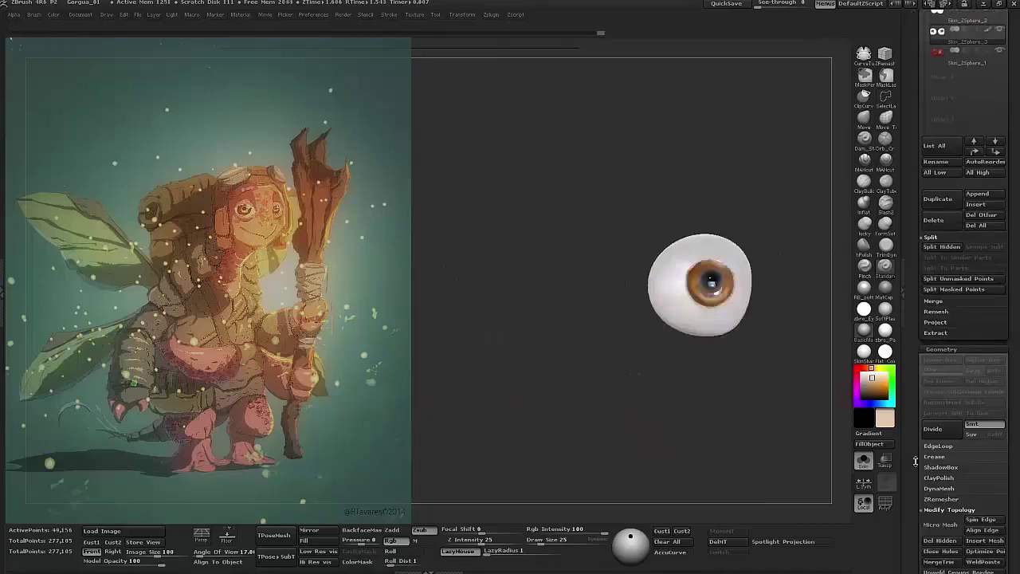
scroll(915, 562, "up", 3)
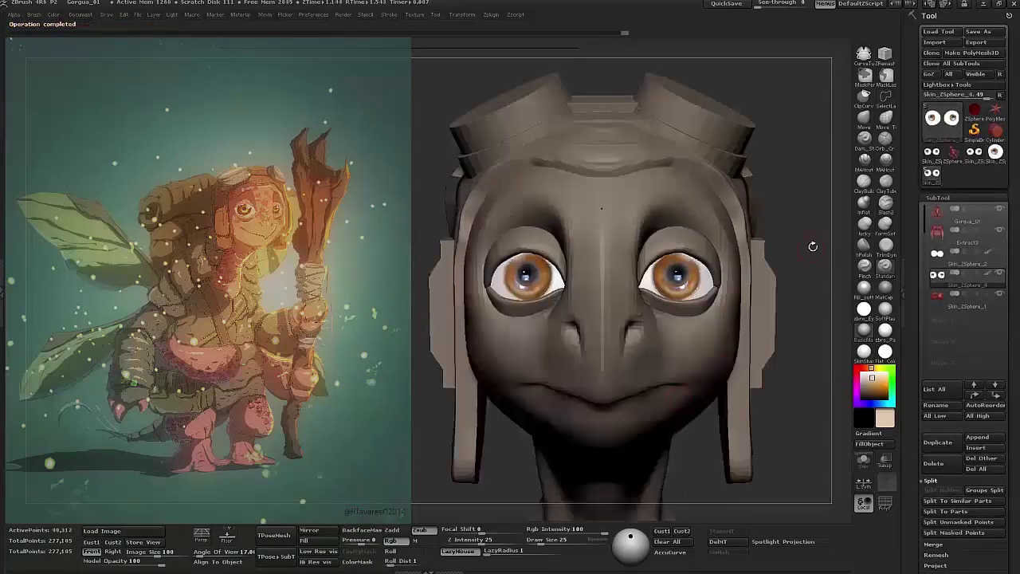
- Show the outer eyeballs again and append a Sphere3D subtool to the creature
left_click_drag(812, 246, 768, 281)
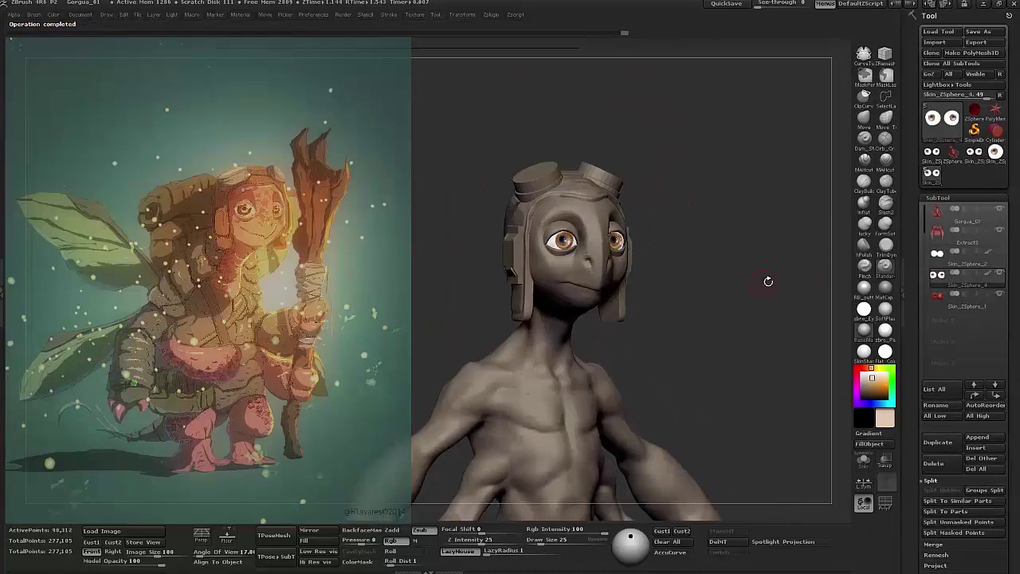
left_click_drag(815, 345, 779, 361)
key("alt+Down")
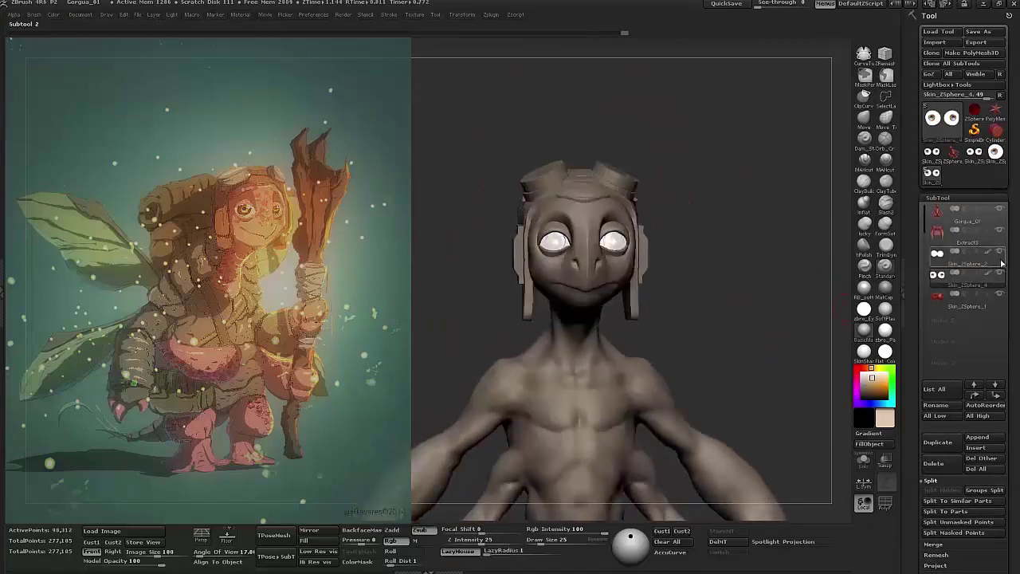
left_click_drag(851, 361, 825, 319, "shift")
left_click(616, 468)
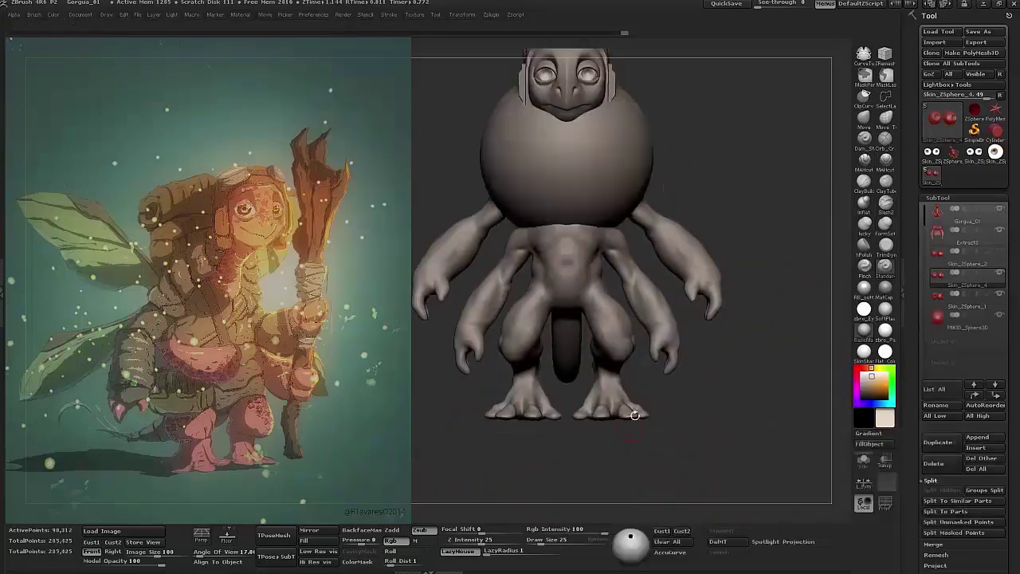
- Select the appended sphere and move it down over the creature's torso with the Transpose line
left_click_drag(797, 269, 705, 286)
key("w")
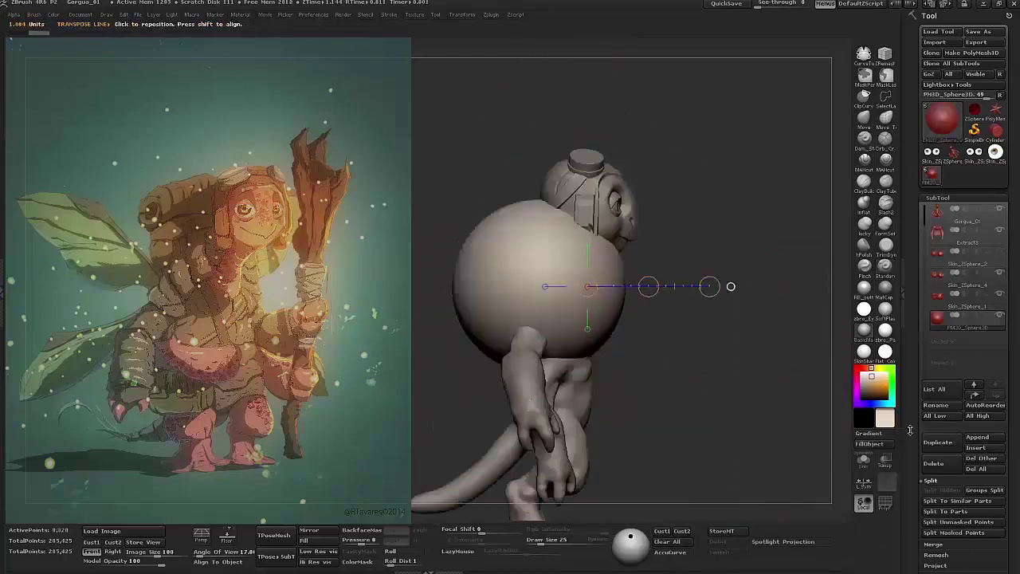
scroll(902, 309, "down", 10)
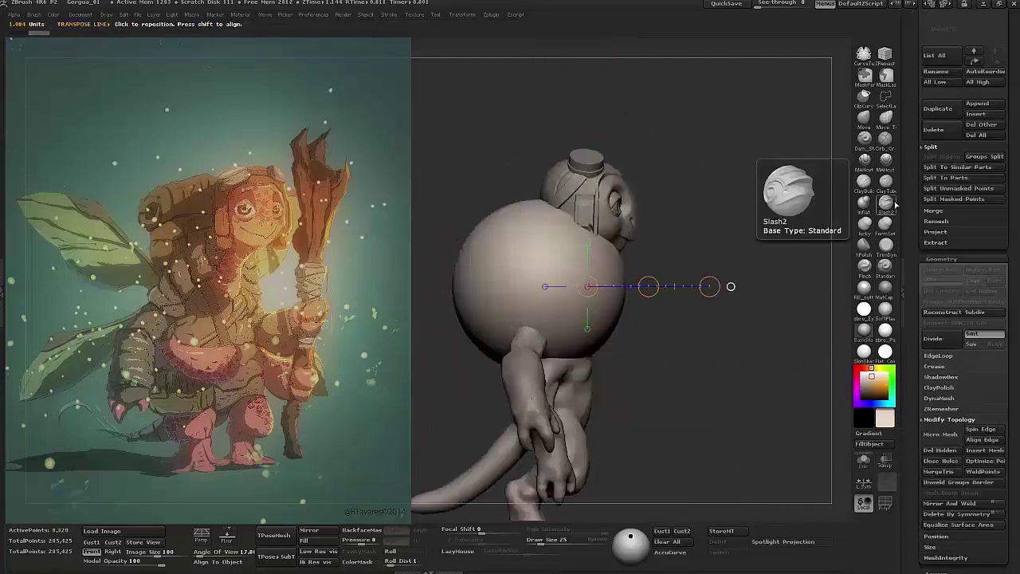
left_click(946, 386)
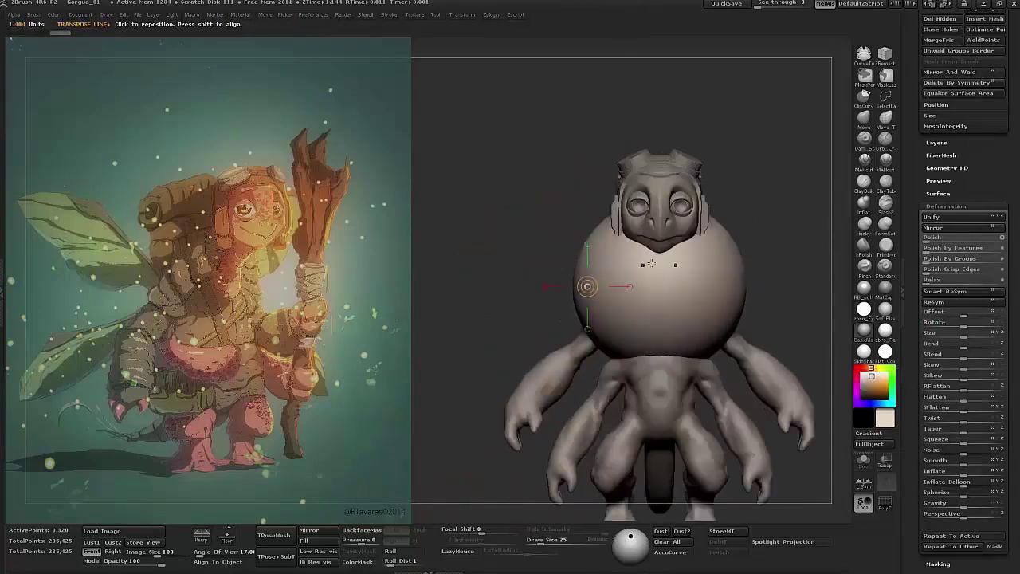
key("ctrl+z")
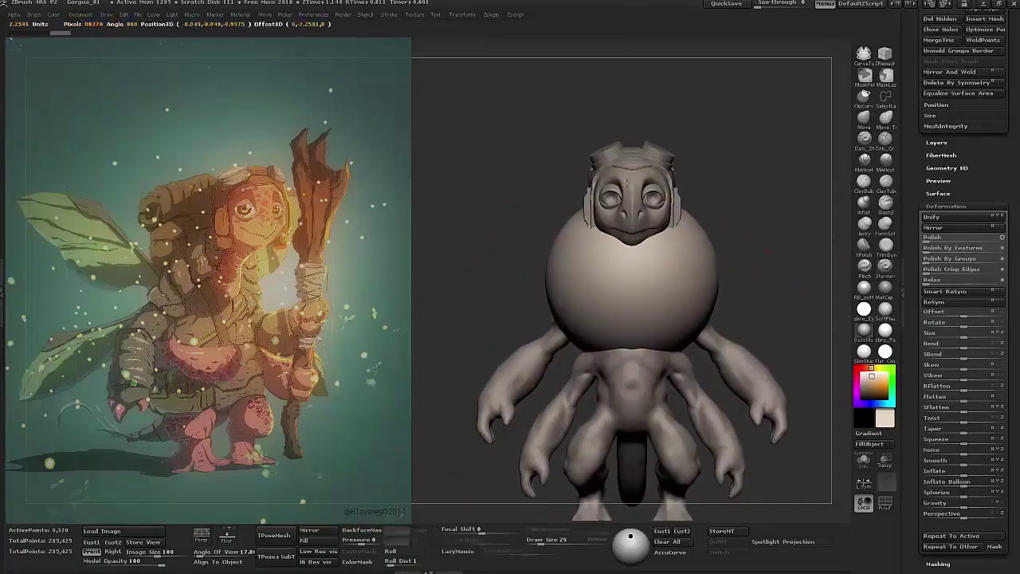
key("ctrl+z")
left_click_drag(724, 261, 701, 303, "shift")
key("ctrl+shift+z")
key("ctrl+shift+z")
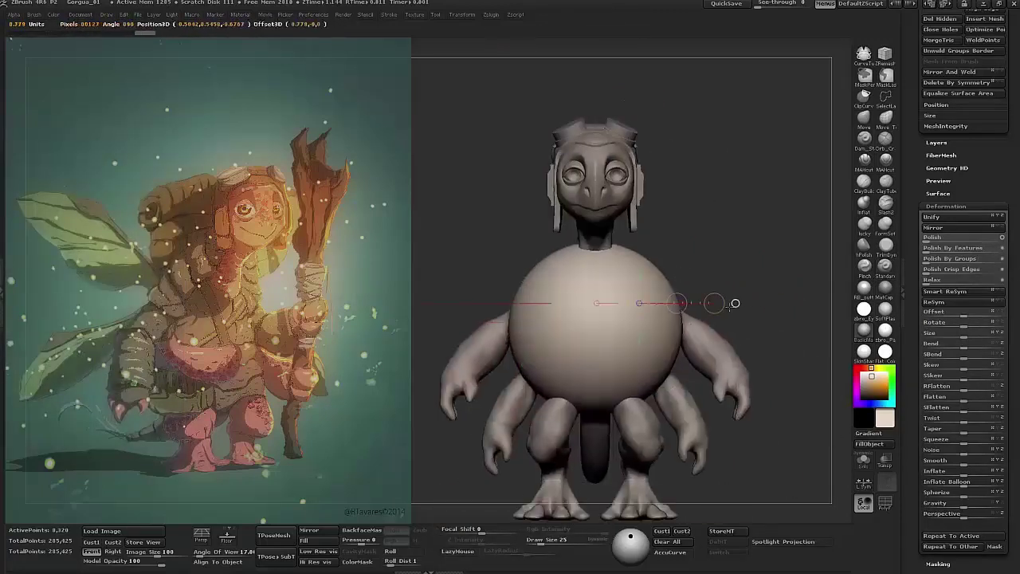
- Reshape the sphere into an egg-shaped garment around the torso with the Move brush at draw size 101
right_click(719, 297)
mouse_move(581, 318)
left_mouse_down("alt")
mouse_move(540, 396)
mouse_move(548, 365)
mouse_move(632, 303)
left_mouse_up("alt")
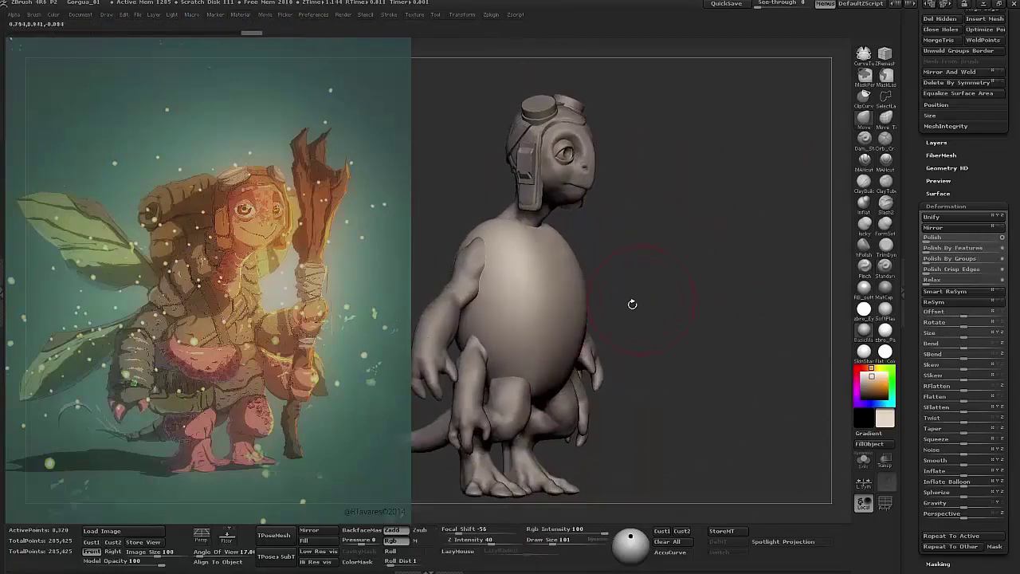
right_click(526, 286)
mouse_move(558, 334)
left_mouse_down()
mouse_move(653, 319)
mouse_move(532, 309)
mouse_move(630, 239)
mouse_move(606, 263)
mouse_move(558, 271)
mouse_move(498, 337)
left_mouse_up()
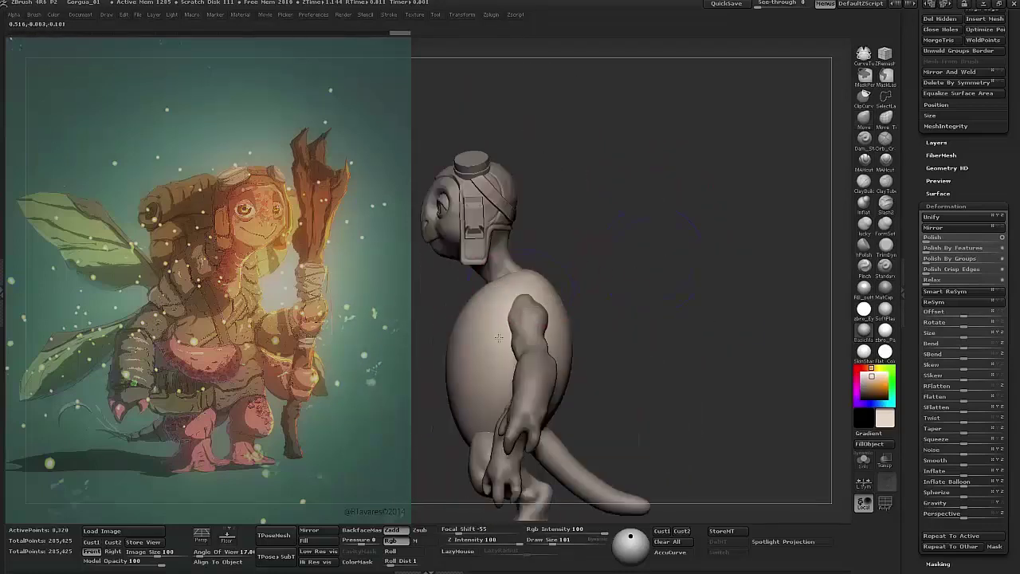
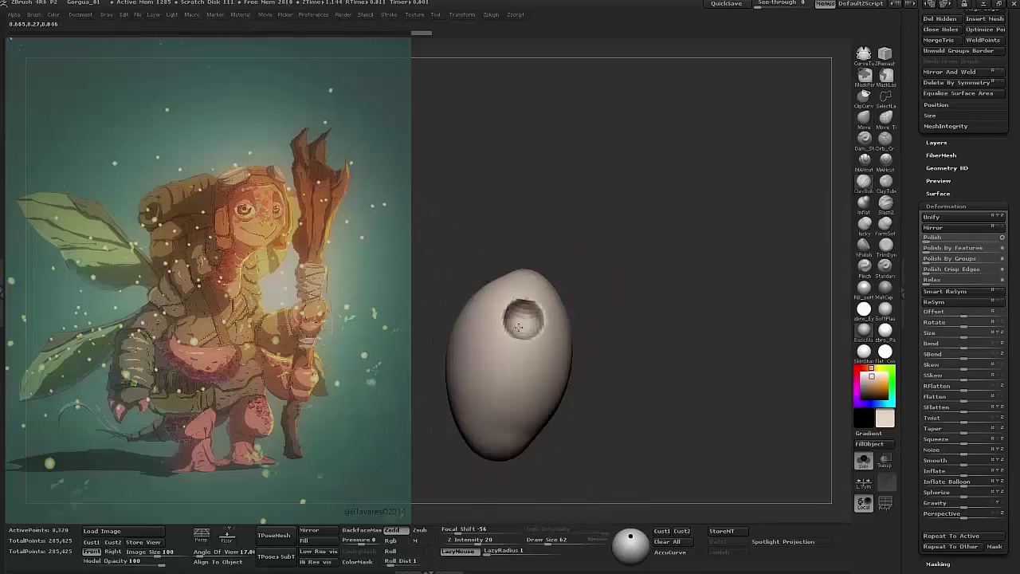
- Carve openings for the upper and lower arms into the torso garment with the ClayBuildup brush at draw sizes 62 and 49
left_click(661, 308, "ctrl+shift")
left_click_drag(660, 308, 635, 319)
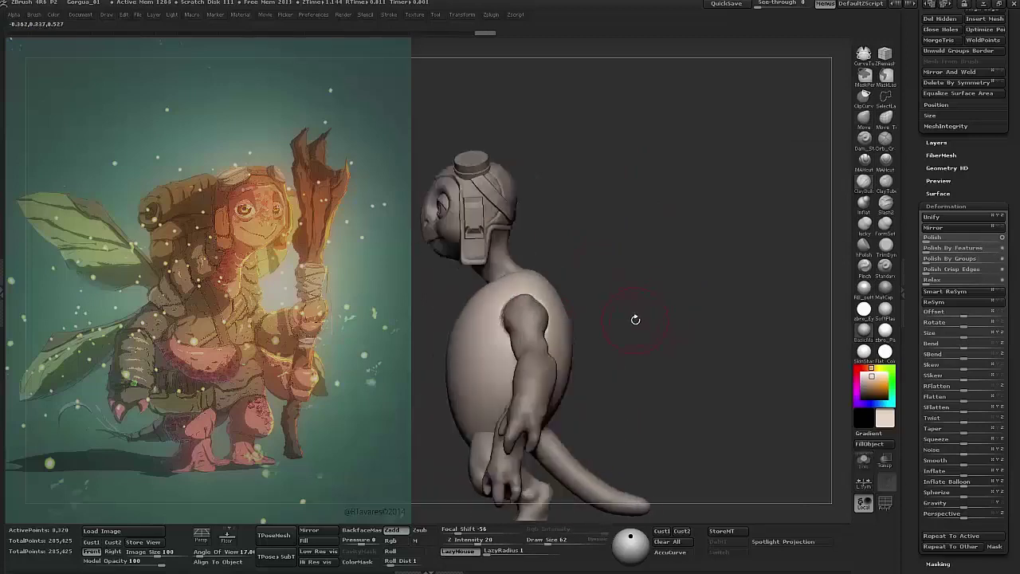
left_click(558, 319, "ctrl+shift")
left_click(614, 316, "ctrl+shift")
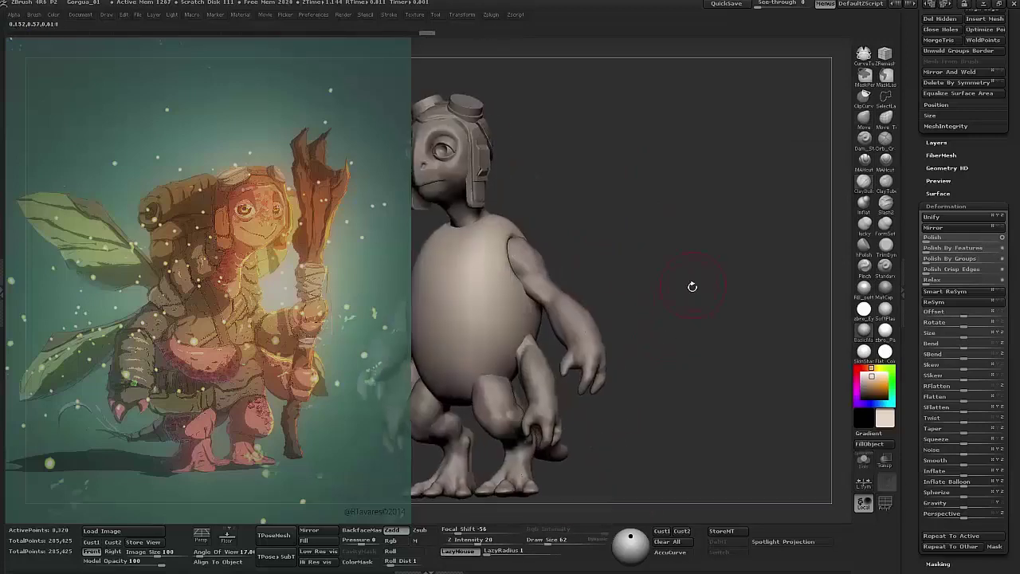
left_click(507, 353, "ctrl+shift")
left_click(685, 296, "ctrl+shift")
left_click_drag(606, 295, 685, 296)
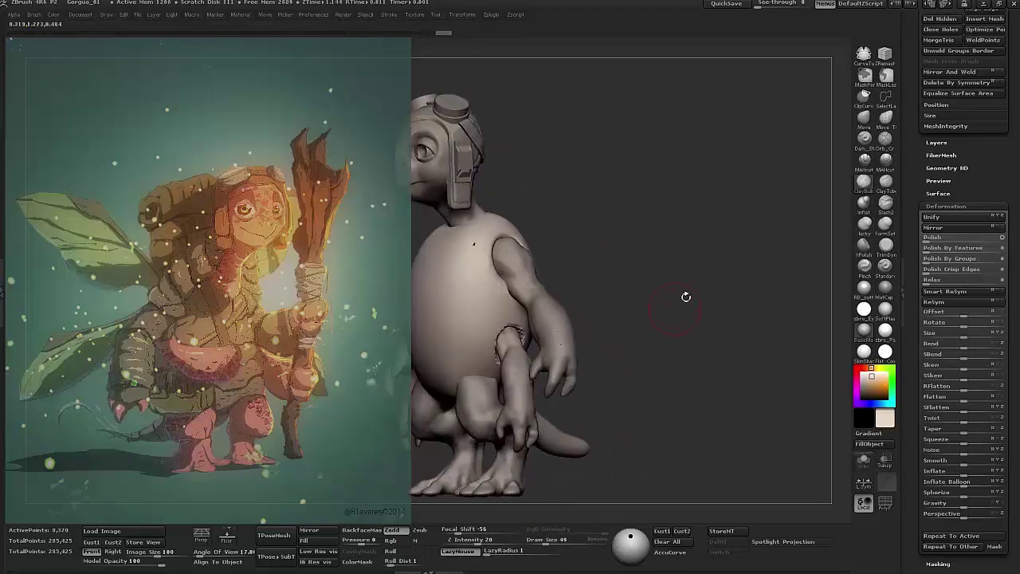
- Fit the garment's shoulders and sides to the body with the Move brush at draw sizes 120 and 97
mouse_move(751, 167)
left_mouse_down("shift")
mouse_move(714, 282)
mouse_move(731, 246)
mouse_move(660, 262)
left_mouse_up("shift")
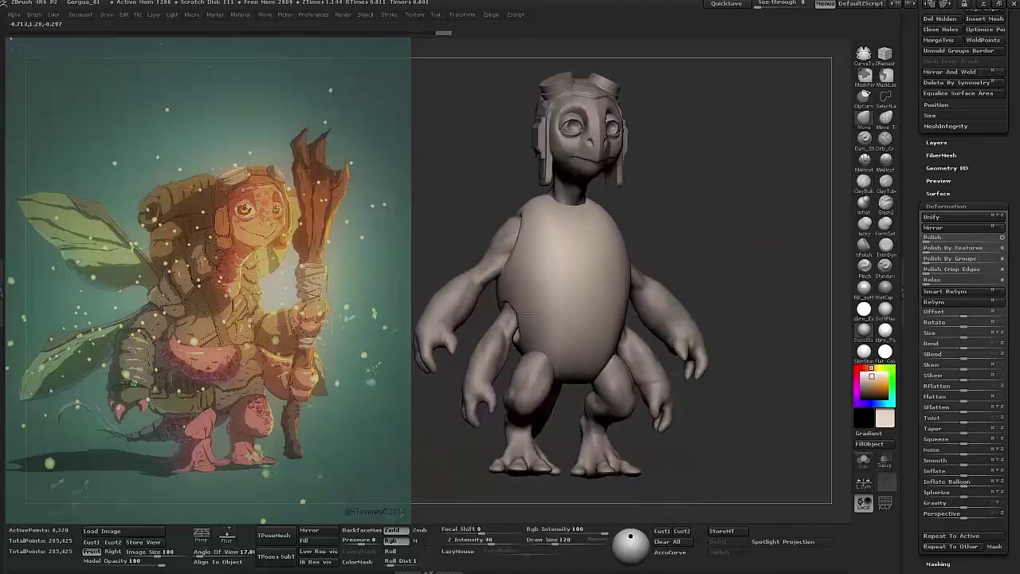
left_click_drag(715, 230, 501, 364)
key("space")
left_click_drag(506, 296, 523, 262, "shift")
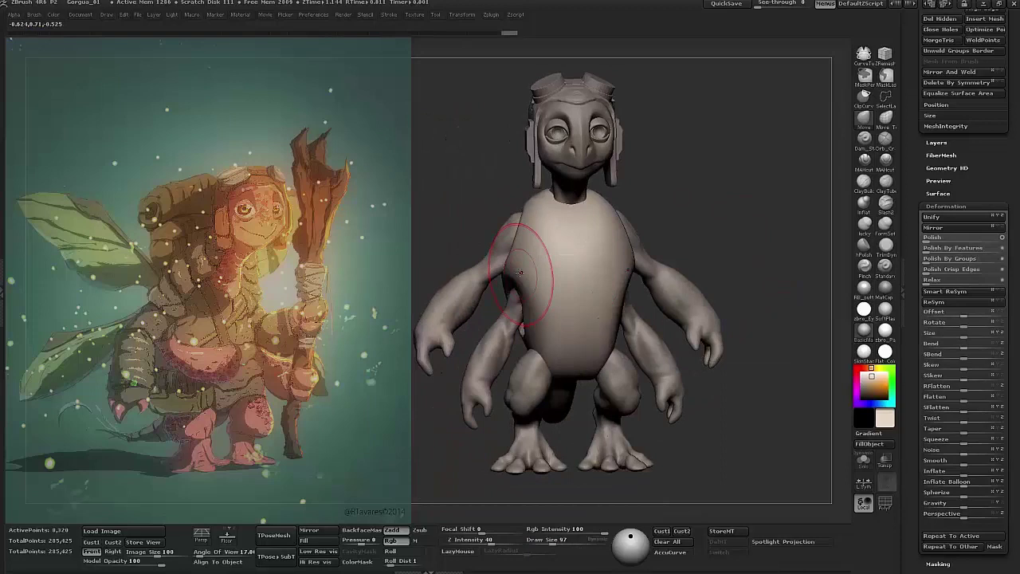
left_click_drag(698, 231, 524, 300)
mouse_move(692, 243)
left_mouse_down()
mouse_move(638, 239)
mouse_move(811, 205)
mouse_move(705, 192)
mouse_move(733, 177)
mouse_move(757, 259)
mouse_move(547, 273)
mouse_move(746, 236)
mouse_move(729, 307)
mouse_move(758, 334)
mouse_move(786, 285)
left_mouse_up()
- Flatten the torso garment's front and sides into broad planes with the TrimDynamic brush at draw size 80
key("space")
key("ctrl+shift+s")
key("ctrl+shift+s")
left_click_drag(601, 316, 604, 375)
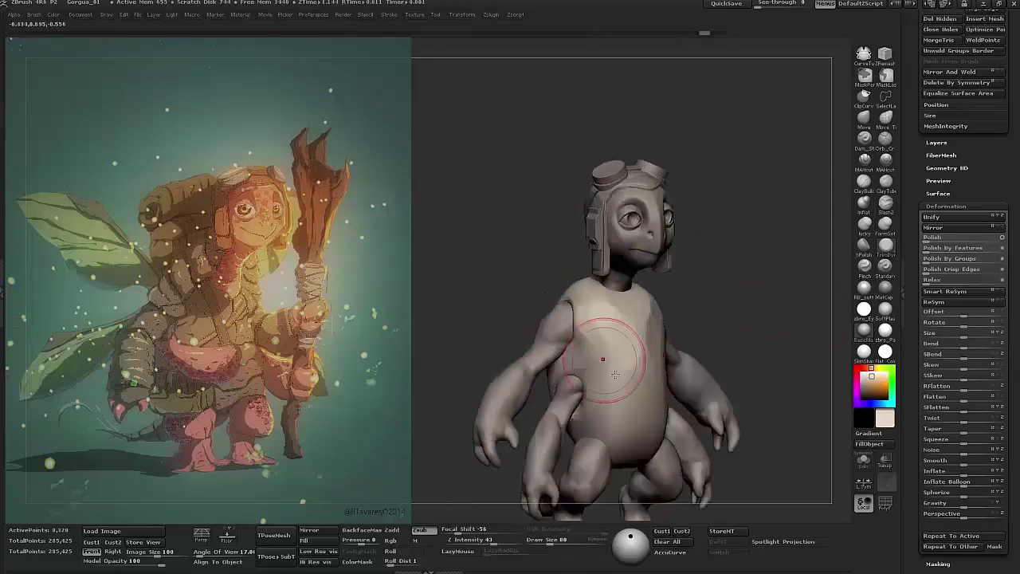
left_click_drag(616, 419, 793, 369)
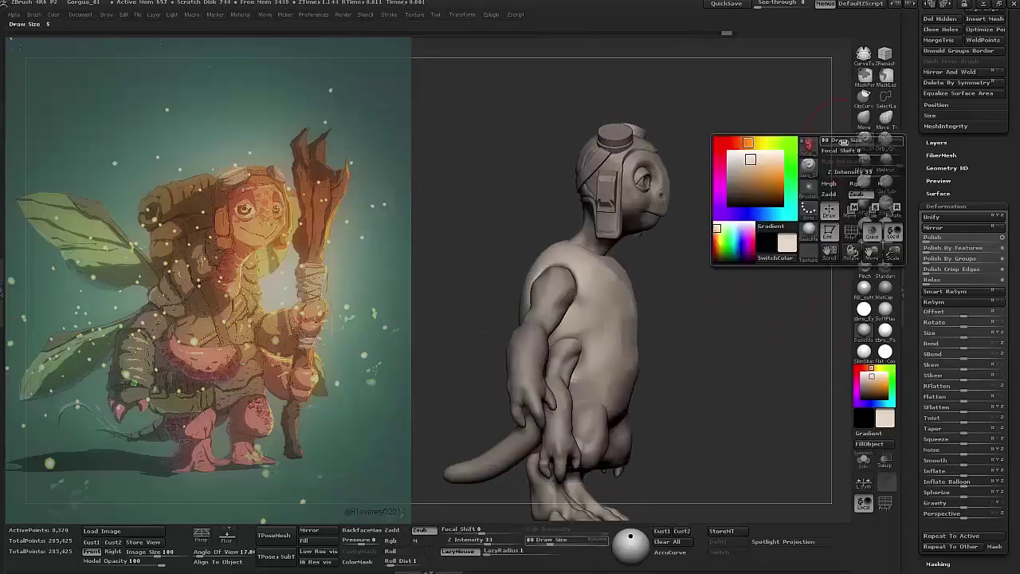
- Remesh the torso garment with DynaMesh at resolution 128
scroll(934, 431, "down", 5)
scroll(935, 399, "up", 10)
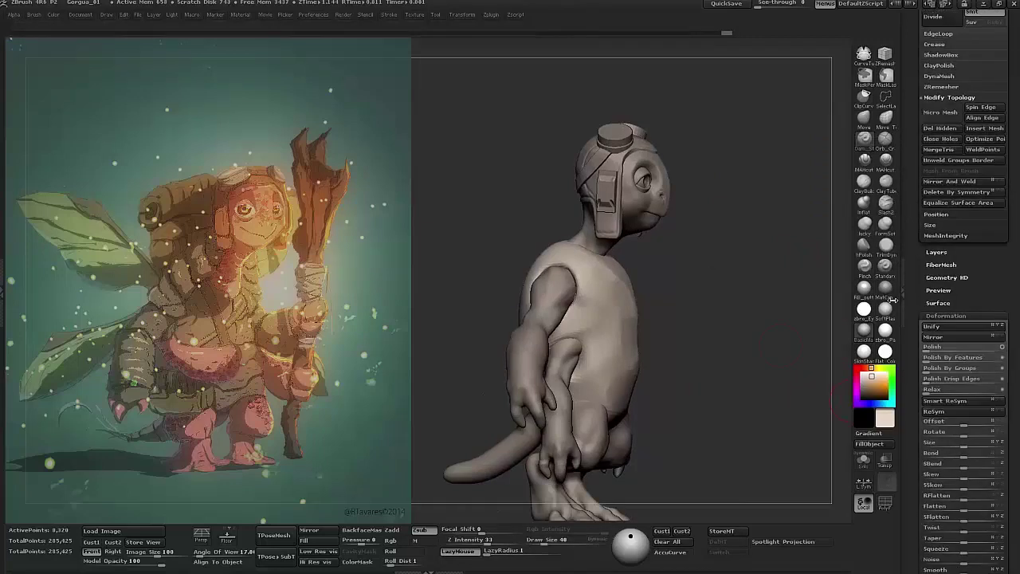
left_click(938, 277)
left_click(941, 292)
- Carve a front seam, a chest line and a waist line into the garment with the Dam_Standard brush at draw size 40
mouse_move(805, 410)
left_mouse_down()
mouse_move(763, 423)
mouse_move(610, 319)
left_mouse_up()
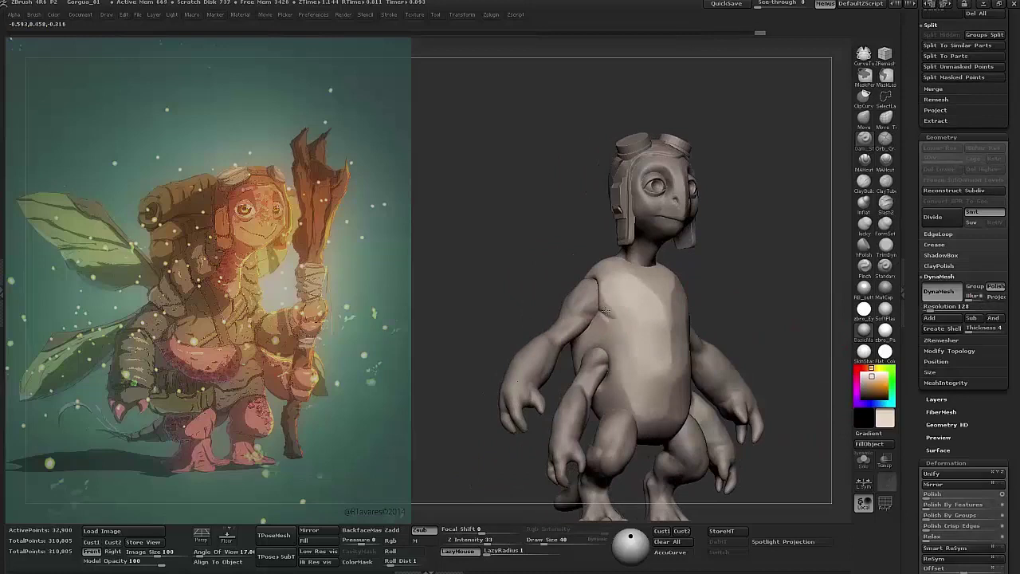
mouse_move(650, 271)
left_mouse_down()
mouse_move(732, 242)
mouse_move(650, 311)
left_mouse_up()
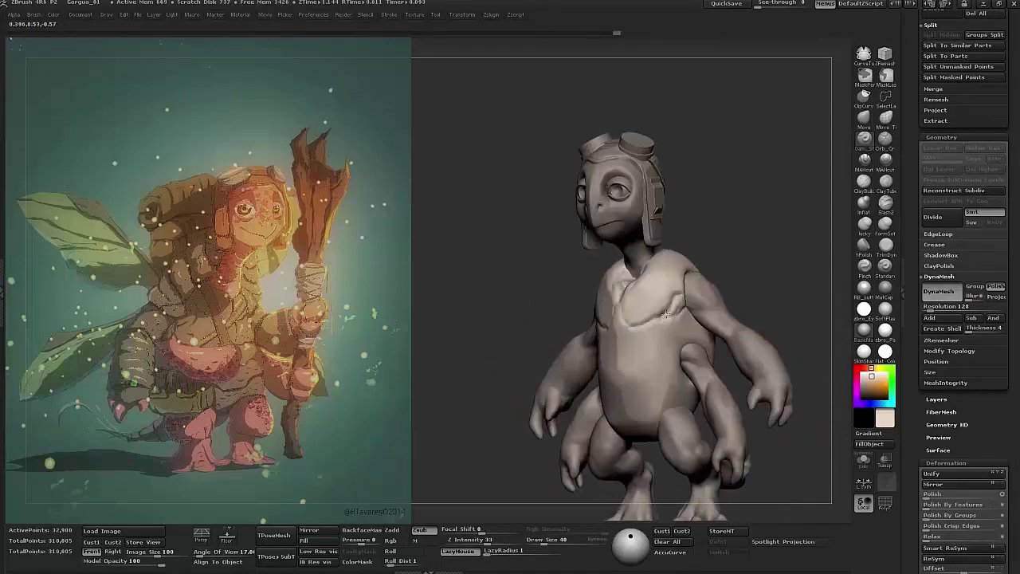
mouse_move(757, 291)
left_mouse_down()
mouse_move(673, 307)
mouse_move(749, 234)
mouse_move(618, 291)
mouse_move(726, 282)
mouse_move(590, 325)
left_mouse_up()
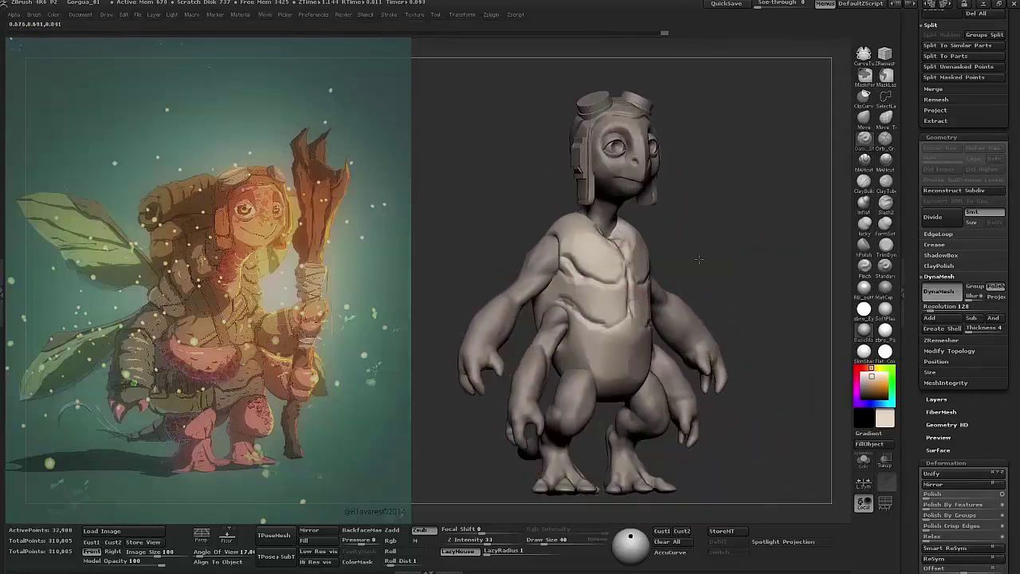
left_click_drag(699, 259, 555, 269)
mouse_move(698, 302)
left_mouse_down()
mouse_move(630, 297)
mouse_move(626, 229)
left_mouse_up()
left_click_drag(634, 193, 768, 196)
- Adjust the garment's front plates and outline with the Move brush at draw sizes 64 and 69
left_click(864, 120)
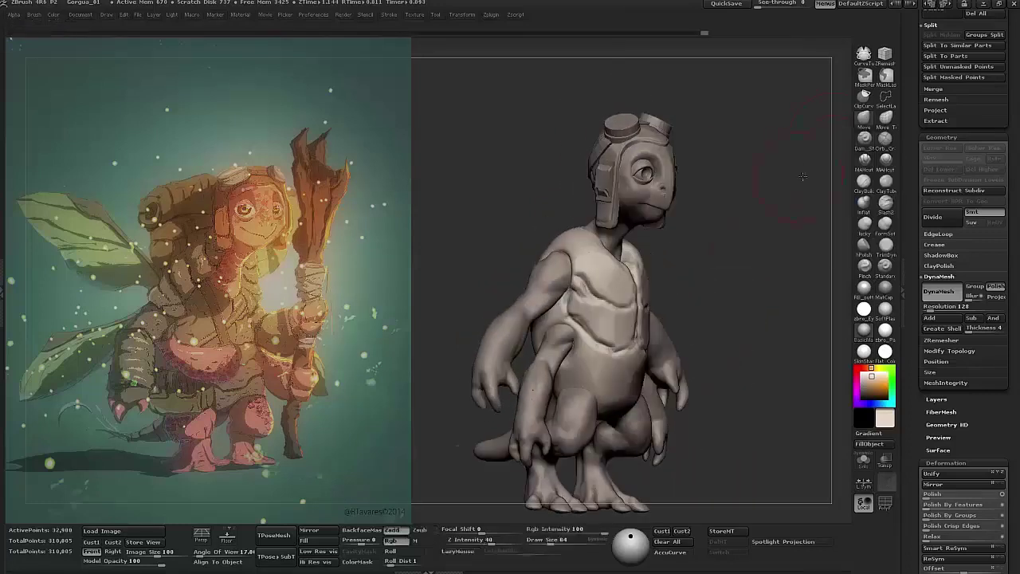
left_click_drag(750, 263, 634, 273)
mouse_move(647, 360)
left_mouse_down()
mouse_move(649, 350)
mouse_move(631, 390)
mouse_move(805, 244)
mouse_move(794, 272)
left_mouse_up()
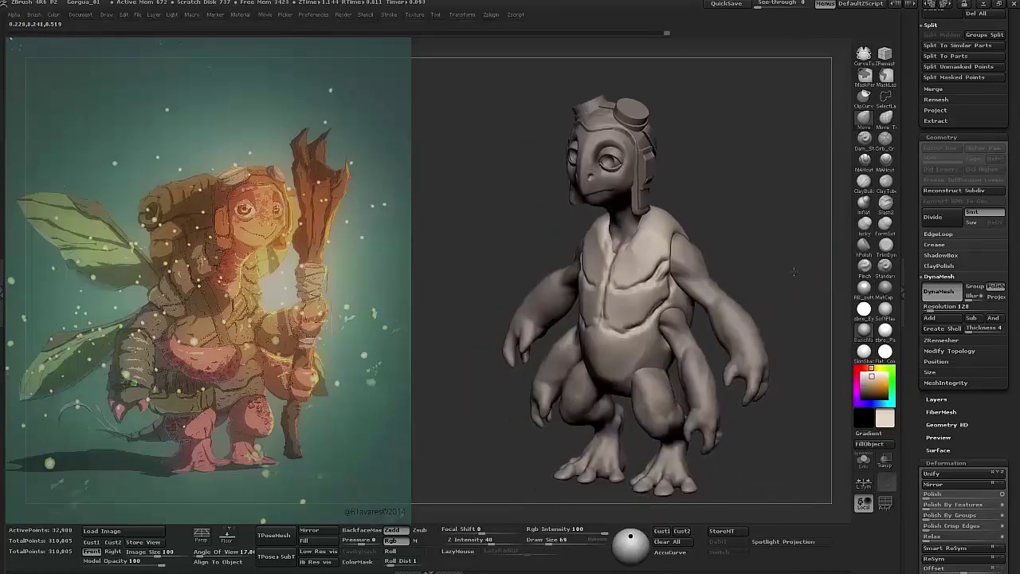
- Carve deeper folds and a lower belly segment into the garment's front with the Dam_Standard brush at draw size 58
key("b")
key("d")
key("s")
mouse_move(758, 205)
left_mouse_down()
mouse_move(634, 294)
mouse_move(664, 299)
mouse_move(669, 268)
mouse_move(685, 304)
left_mouse_up()
left_click_drag(609, 327, 627, 296)
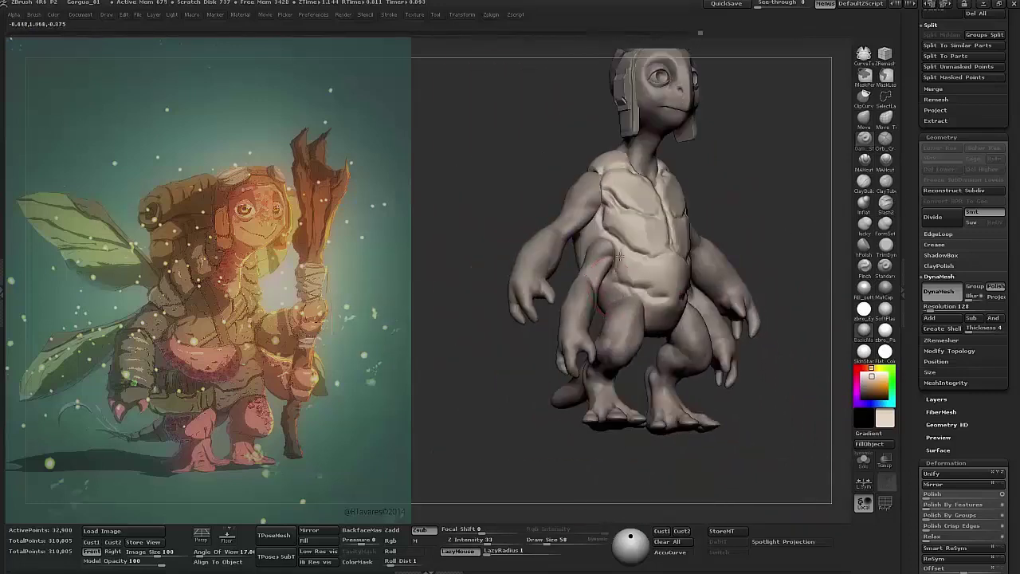
mouse_move(676, 263)
left_mouse_down()
mouse_move(677, 287)
mouse_move(722, 256)
mouse_move(718, 234)
mouse_move(678, 279)
left_mouse_up()
- Add volume to the garment's plates around the sides and shoulders with the ClayBuildup brush
left_click(864, 180)
mouse_move(789, 239)
left_mouse_down()
mouse_move(588, 316)
mouse_move(596, 296)
left_mouse_up()
left_click_drag(650, 254, 558, 287)
key("space")
left_click_drag(558, 231, 526, 232)
mouse_move(637, 287)
left_mouse_down()
mouse_move(782, 278)
mouse_move(621, 271)
left_mouse_up()
- Carve shell-like plate seams and a central groove across the garment's back with the Dam_Standard brush at draw size 34
left_click(864, 137)
left_click_drag(765, 303, 647, 305)
mouse_move(730, 262)
left_mouse_down()
mouse_move(693, 275)
mouse_move(713, 278)
mouse_move(772, 336)
mouse_move(613, 311)
left_mouse_up()
mouse_move(601, 276)
left_mouse_down()
mouse_move(753, 341)
mouse_move(743, 296)
mouse_move(603, 375)
left_mouse_up()
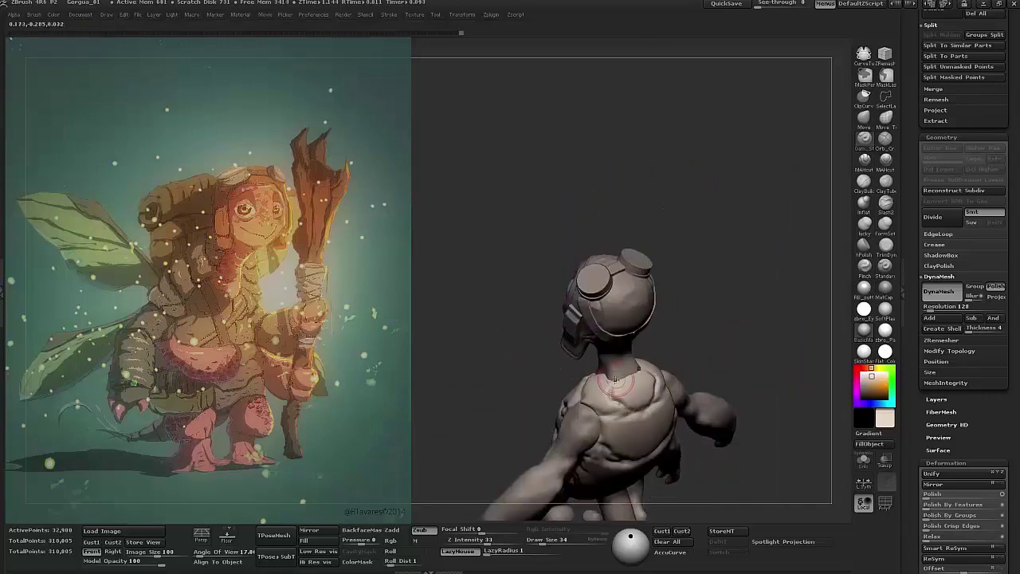
left_click_drag(621, 412, 682, 289)
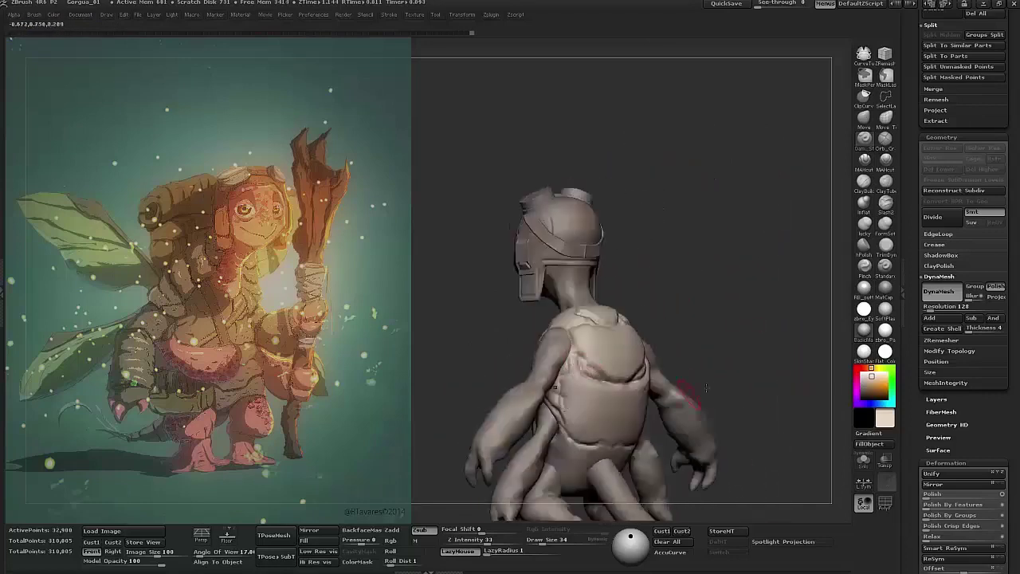
left_click_drag(705, 388, 608, 368)
mouse_move(610, 322)
left_mouse_down()
mouse_move(762, 253)
mouse_move(573, 253)
mouse_move(781, 256)
mouse_move(738, 322)
mouse_move(702, 318)
left_mouse_up()
- Flatten the back plates with TrimDynamic at draw size 34 and fit the lower back around the tail with Move at draw size 80
left_click(890, 247)
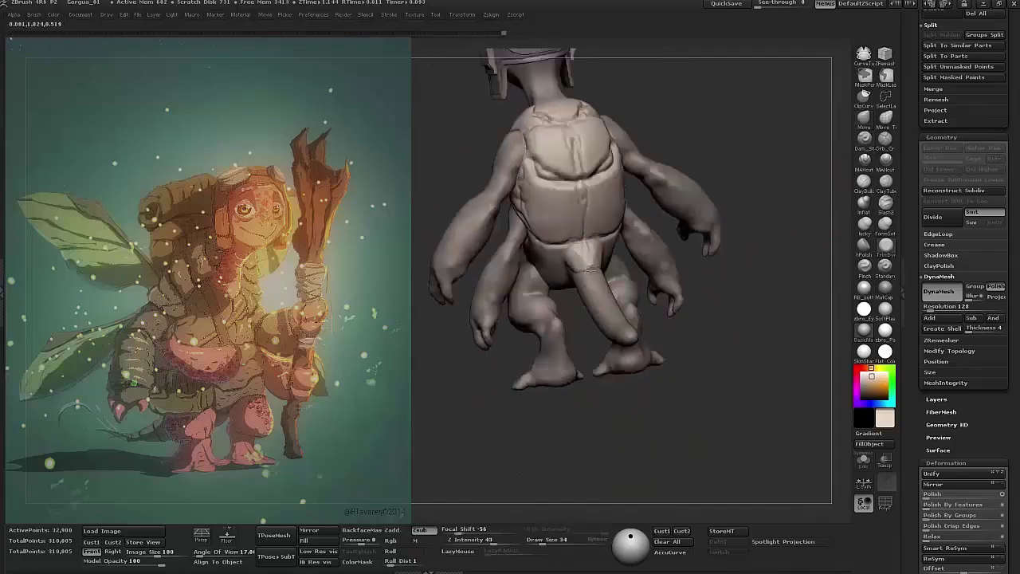
mouse_move(586, 255)
left_mouse_down()
mouse_move(590, 287)
mouse_move(574, 335)
mouse_move(797, 127)
left_mouse_up()
key("space")
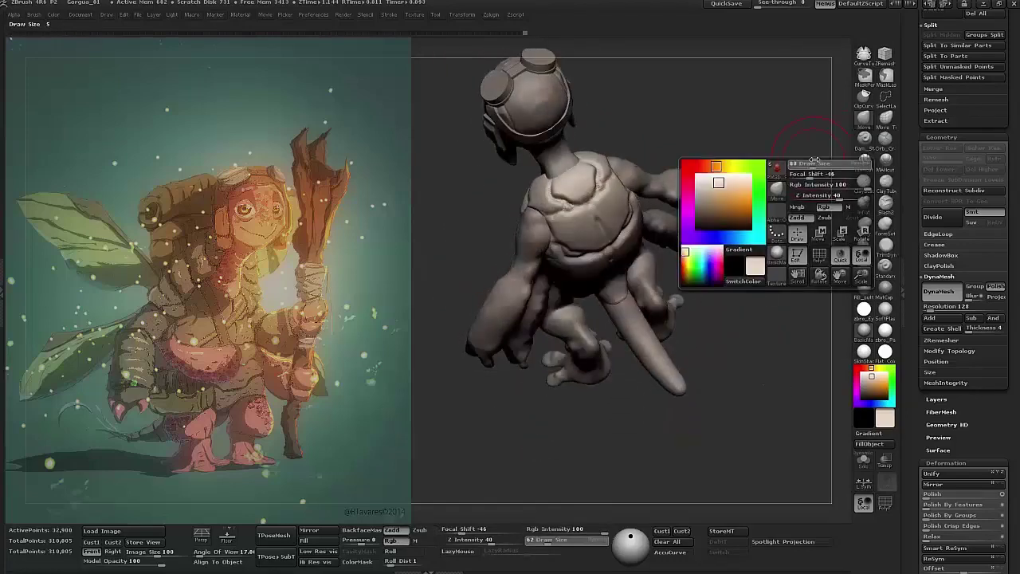
left_click_drag(789, 185, 771, 188)
mouse_move(772, 199)
left_mouse_down()
mouse_move(758, 226)
mouse_move(606, 320)
left_mouse_up()
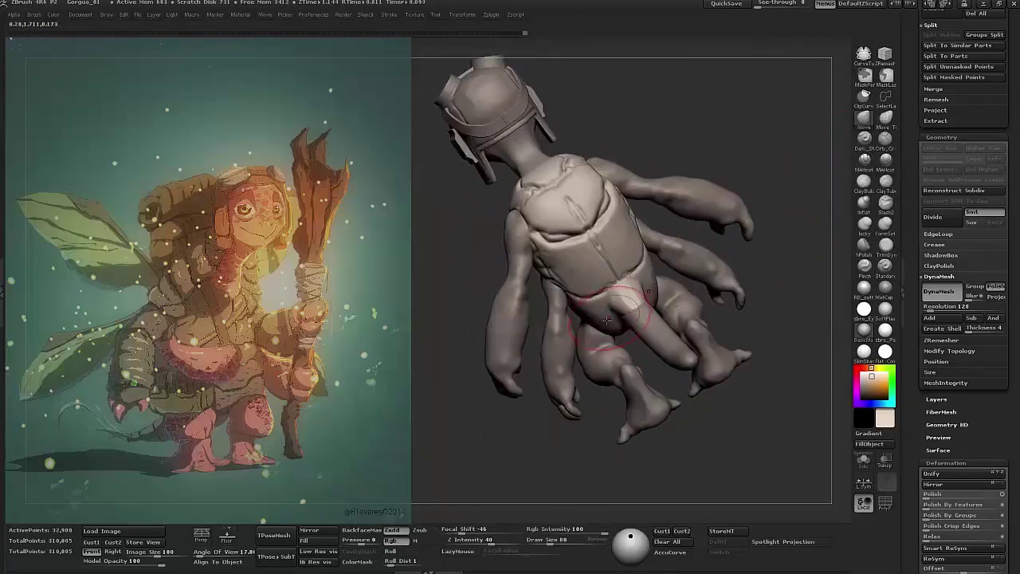
- Sharpen the overlapping plate folds on the chest, belly and hips with the Dam_Standard brush at draw size 49
mouse_move(788, 313)
left_mouse_down("shift")
mouse_move(612, 343)
mouse_move(710, 280)
mouse_move(738, 239)
mouse_move(753, 302)
mouse_move(660, 322)
left_mouse_up("shift")
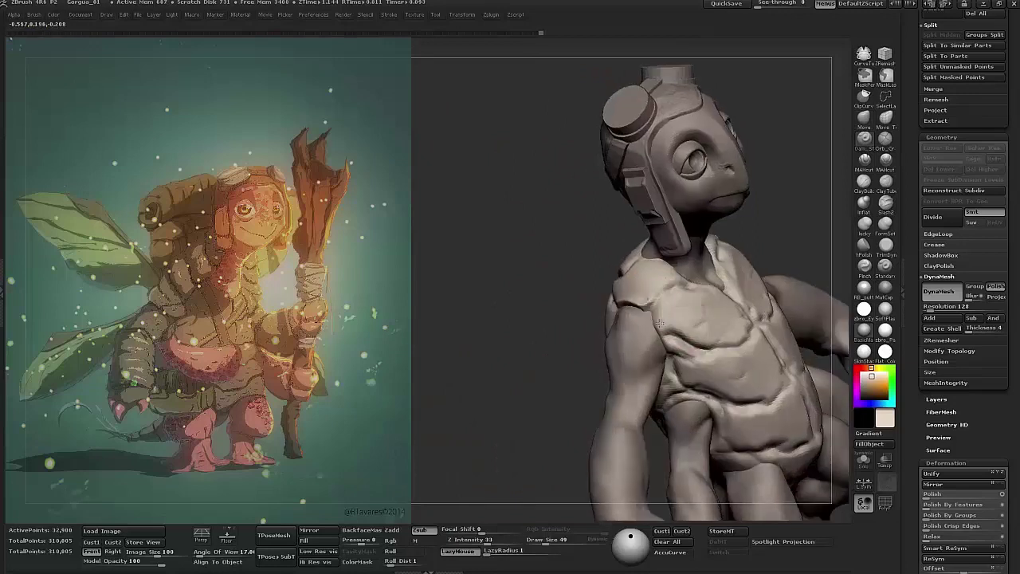
mouse_move(744, 334)
left_mouse_down()
mouse_move(720, 294)
mouse_move(686, 290)
left_mouse_up()
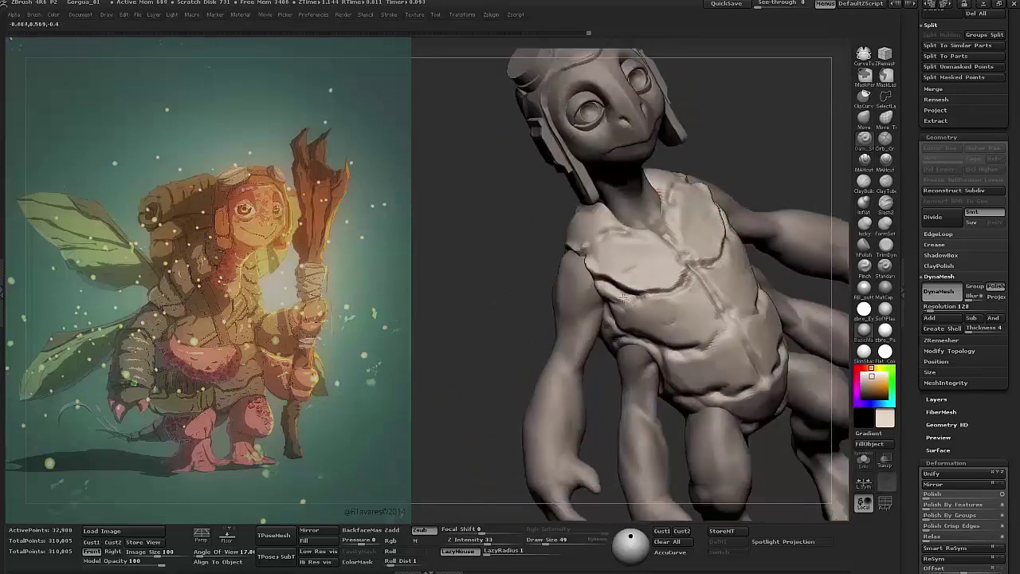
mouse_move(655, 231)
left_mouse_down()
mouse_move(596, 296)
mouse_move(606, 308)
mouse_move(666, 309)
mouse_move(592, 276)
mouse_move(605, 298)
mouse_move(655, 293)
left_mouse_up()
mouse_move(757, 252)
left_mouse_down()
mouse_move(644, 292)
mouse_move(666, 322)
left_mouse_up()
left_click_drag(596, 309, 679, 352)
left_click_drag(592, 375, 566, 334)
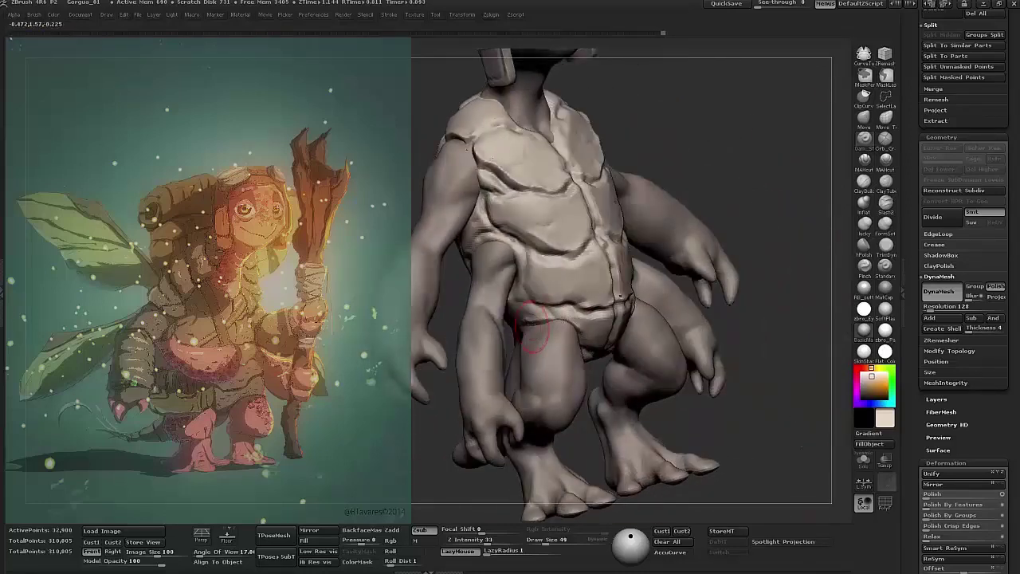
mouse_move(654, 351)
left_mouse_down()
mouse_move(548, 329)
mouse_move(550, 343)
mouse_move(536, 318)
left_mouse_up()
- Isolate the garment and hollow out its leg opening with the ClayBuildup brush at draw size 49
mouse_move(545, 373)
left_mouse_down()
mouse_move(534, 363)
mouse_move(544, 410)
mouse_move(531, 424)
mouse_move(538, 382)
left_mouse_up()
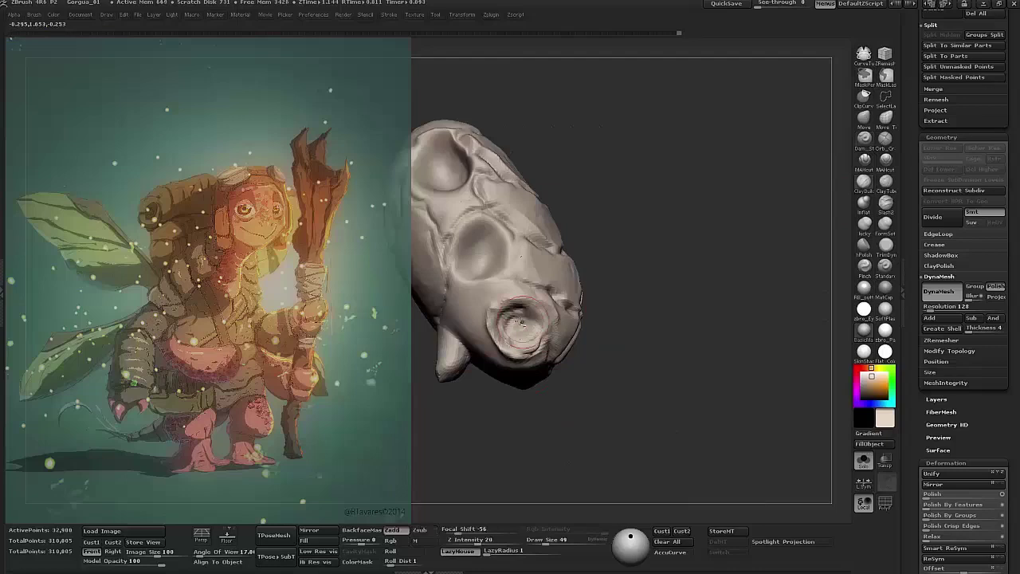
mouse_move(637, 342)
left_mouse_down()
mouse_move(703, 346)
mouse_move(747, 314)
left_mouse_up()
left_click_drag(788, 179, 757, 199)
- Import the insect reference photos as textures and show the grasshopper image in Spotlight beside the creature
left_click(422, 14)
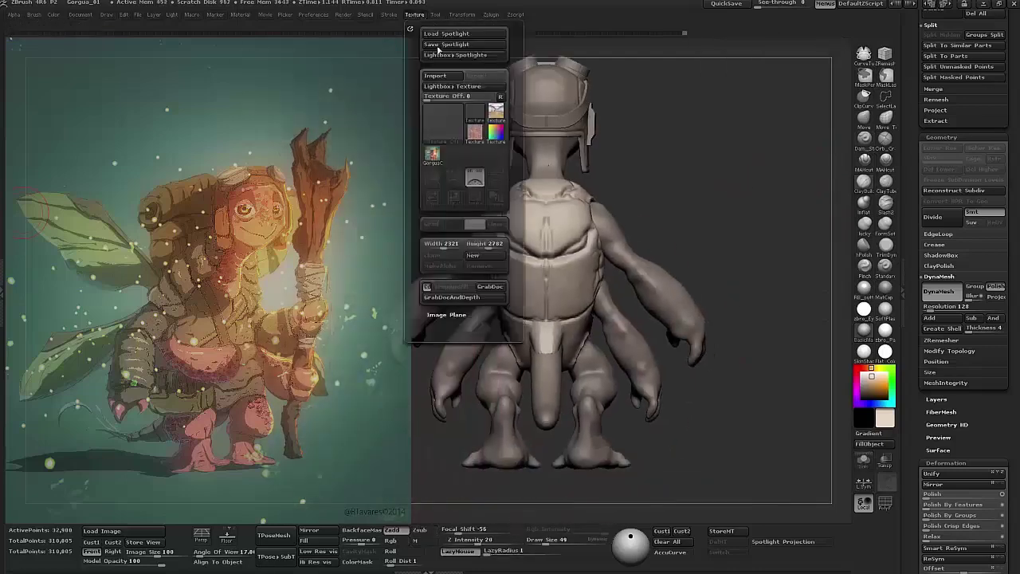
left_click(443, 76)
left_click(43, 225)
double_click(120, 115)
double_click(131, 152)
double_click(120, 97)
left_click_drag(88, 96, 404, 233)
left_click(422, 271)
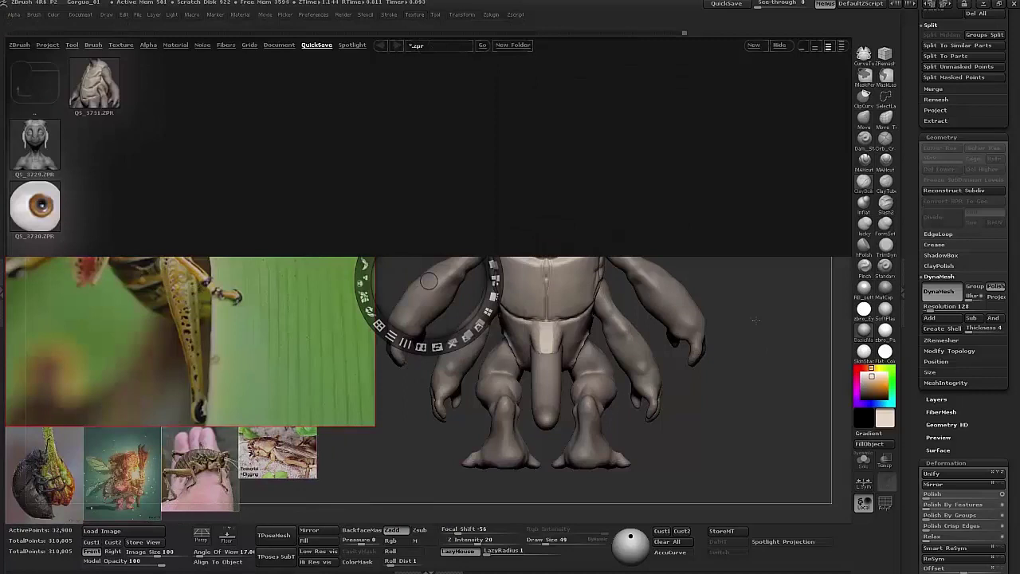
key("comma")
- Save both the tool and the project as Gorgua_02
key("ctrl+s")
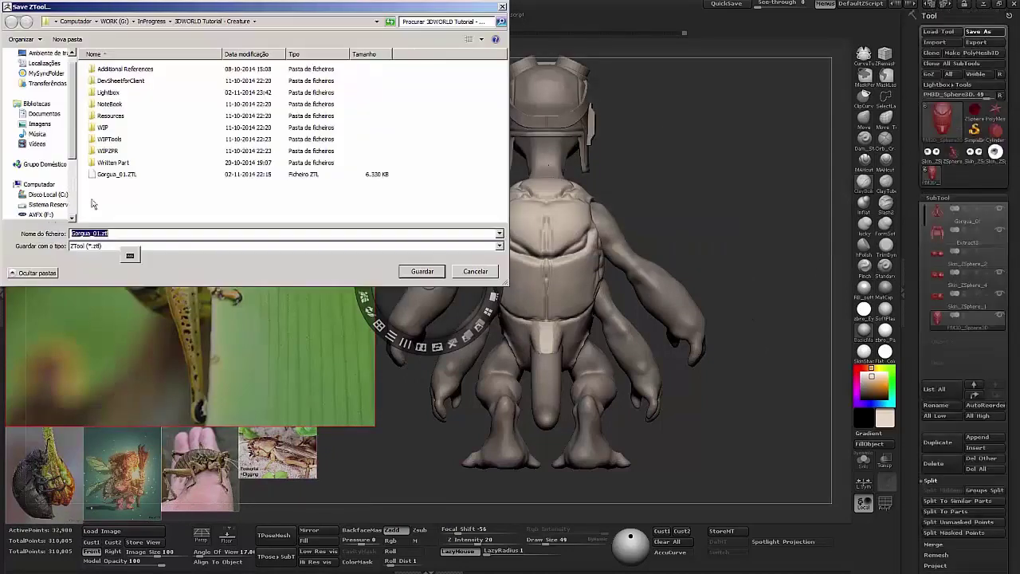
key("Escape")
key("ctrl+s")
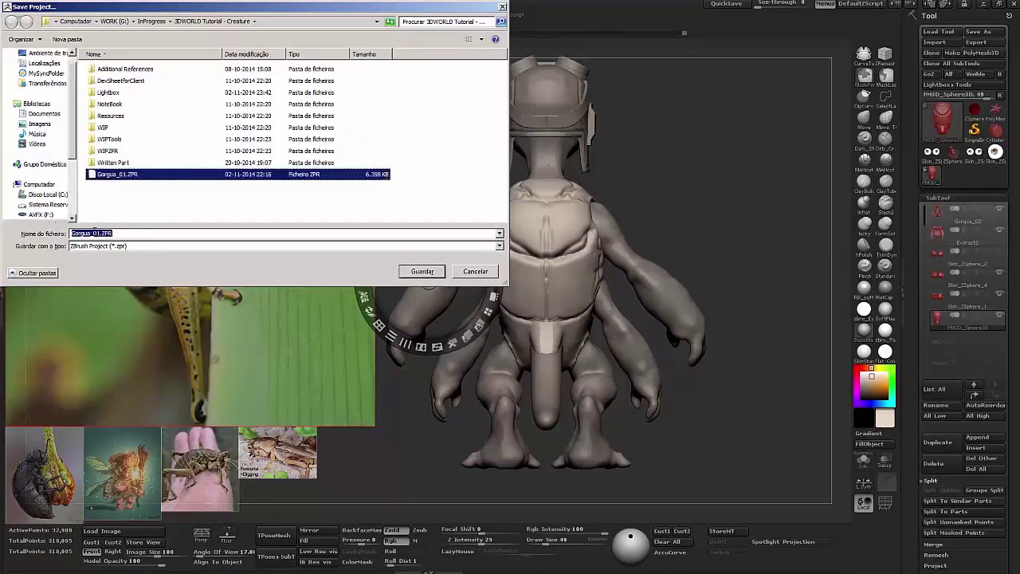
key("Return")
- Choose an alpha and carve pitted surface texture into the garment's front plates at draw size 37 and Z Intensity 26
mouse_move(737, 223)
left_mouse_down()
mouse_move(749, 223)
mouse_move(749, 275)
mouse_move(722, 335)
mouse_move(737, 349)
mouse_move(782, 317)
mouse_move(781, 343)
mouse_move(765, 263)
mouse_move(797, 288)
mouse_move(764, 356)
mouse_move(760, 337)
left_mouse_up()
key("i")
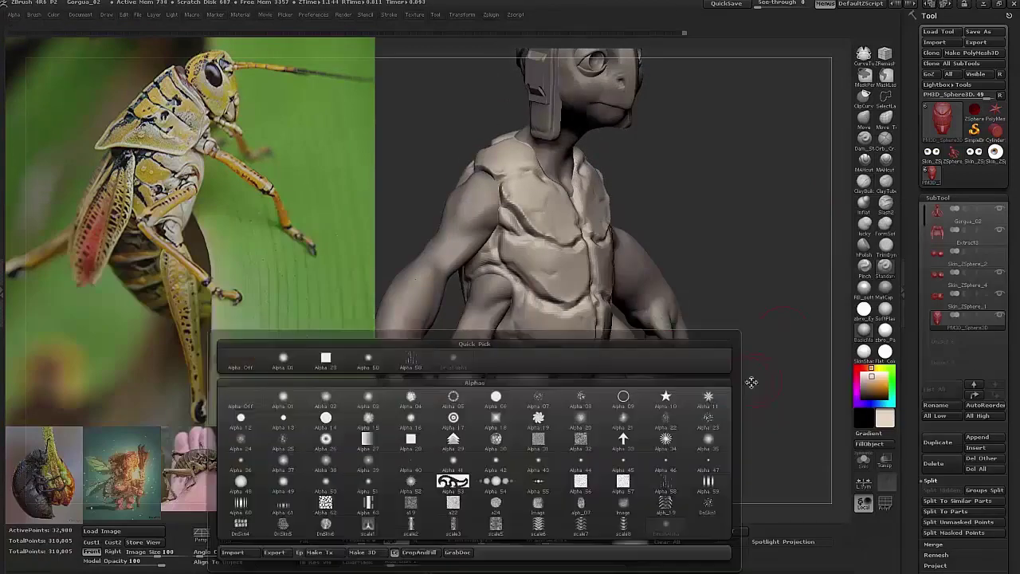
left_click(313, 425)
key("space")
mouse_move(615, 444)
left_mouse_down()
mouse_move(632, 444)
mouse_move(614, 444)
left_mouse_up()
key("space")
mouse_move(622, 328)
left_mouse_down()
mouse_move(586, 328)
mouse_move(608, 328)
left_mouse_up()
key("space")
left_click_drag(606, 319, 582, 319)
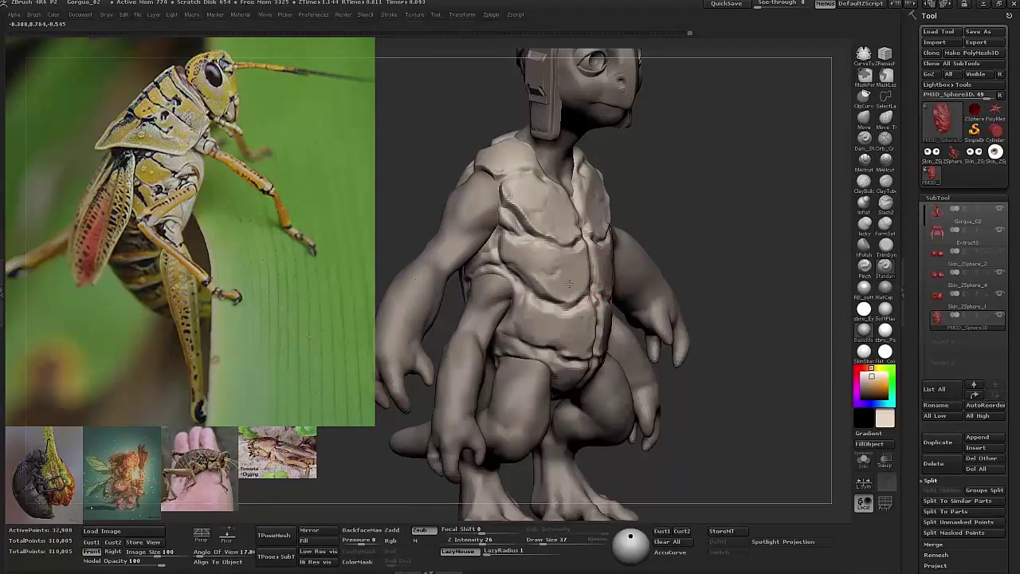
mouse_move(547, 292)
right_mouse_down()
mouse_move(614, 214)
mouse_move(739, 173)
mouse_move(714, 258)
mouse_move(666, 138)
mouse_move(749, 146)
mouse_move(772, 279)
mouse_move(861, 202)
right_mouse_up()
- Pull small pointed bumps out of the front plates with the Move brush at draw sizes 21 and 11, with AccuCurve enabled
key("b")
key("m")
key("v")
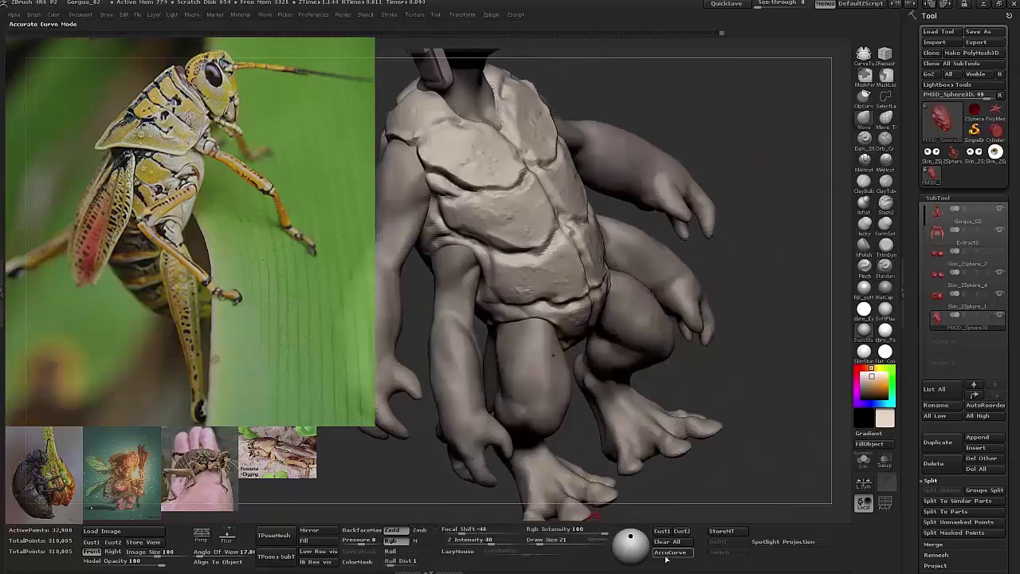
left_click(668, 553)
right_click_drag(590, 382, 541, 289)
key("b")
key("m")
key("v")
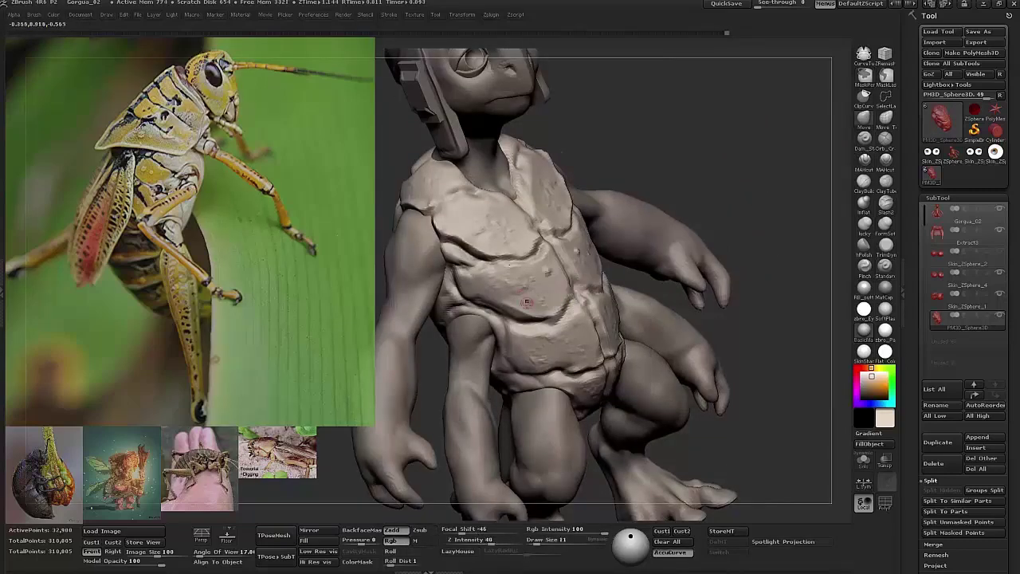
mouse_move(687, 344)
right_mouse_down()
mouse_move(641, 273)
mouse_move(679, 178)
mouse_move(534, 327)
mouse_move(661, 244)
mouse_move(605, 255)
mouse_move(738, 258)
mouse_move(711, 265)
right_mouse_up()
- Duplicate the torso garment and step one copy back through its undo history to the smooth egg shape
mouse_move(708, 166)
left_mouse_down()
mouse_move(706, 155)
mouse_move(699, 282)
mouse_move(765, 335)
mouse_move(741, 334)
mouse_move(789, 338)
left_mouse_up()
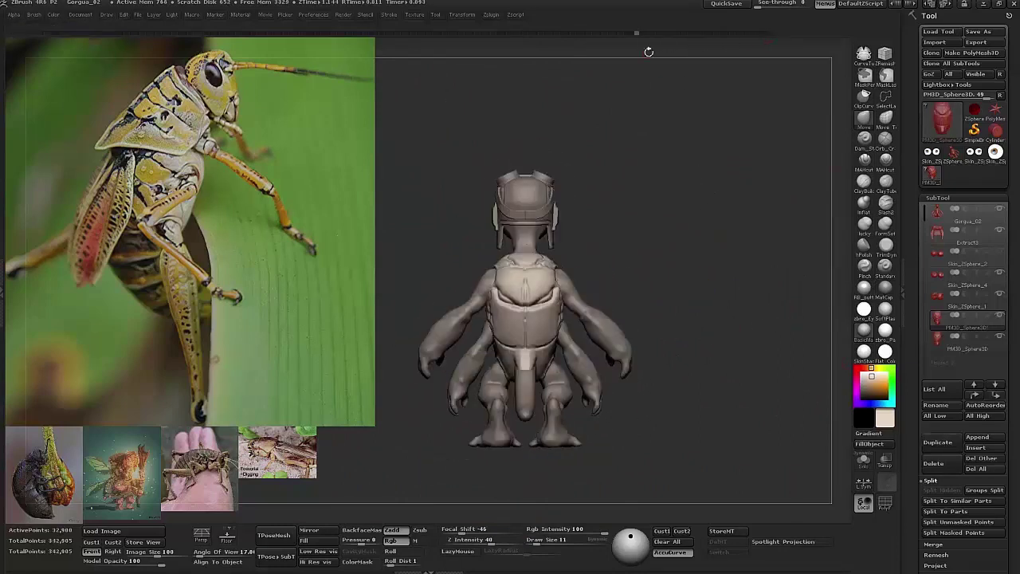
left_click_drag(797, 263, 717, 120)
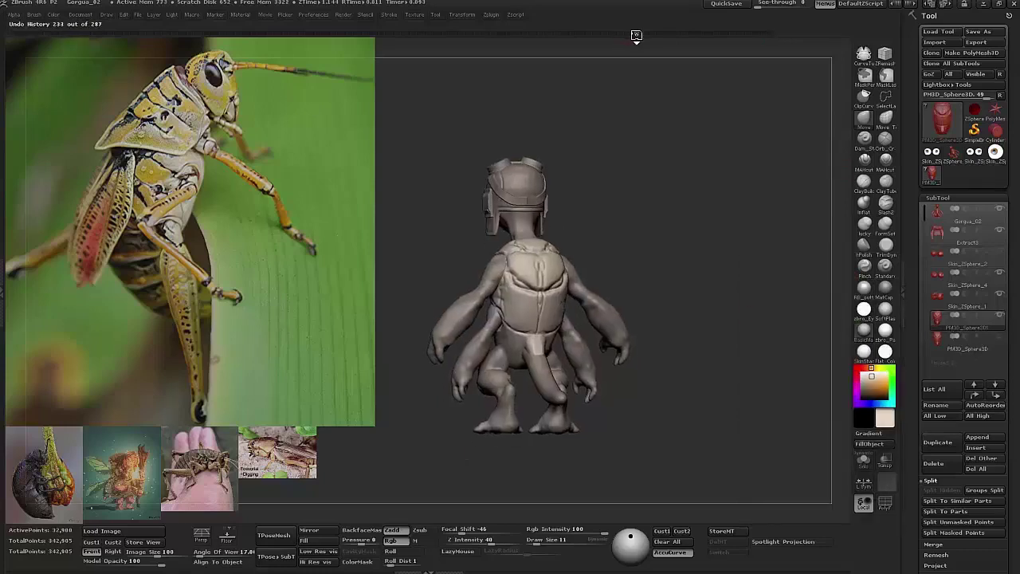
mouse_move(688, 245)
left_mouse_down()
mouse_move(731, 244)
mouse_move(758, 319)
mouse_move(745, 307)
left_mouse_up()
left_click(994, 352)
left_click_drag(777, 268, 660, 228)
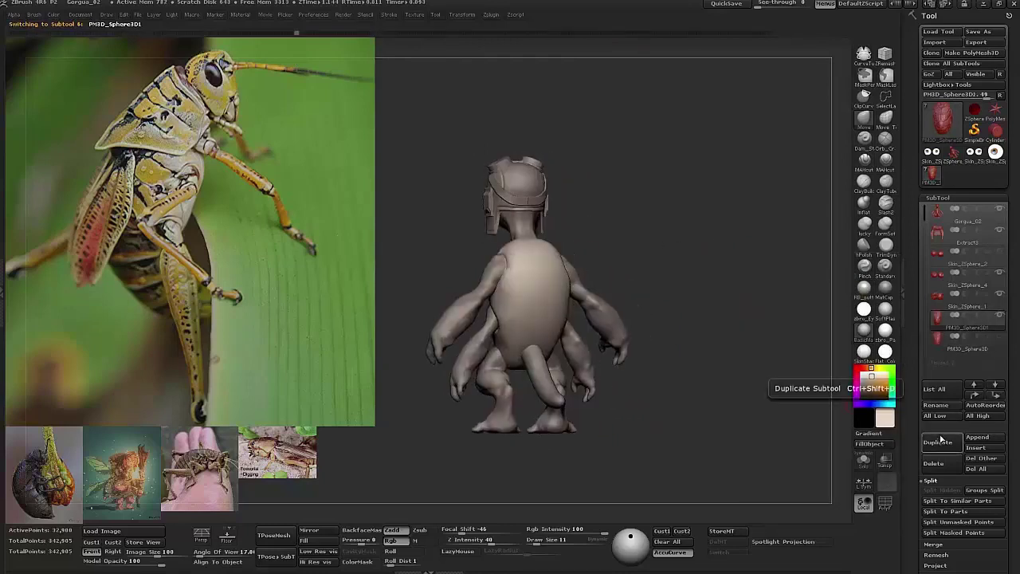
- Isolate the detailed garment copy to check it, and select the smooth copy PM3D_Sphere3D1 with the whole creature shown
left_click(960, 360)
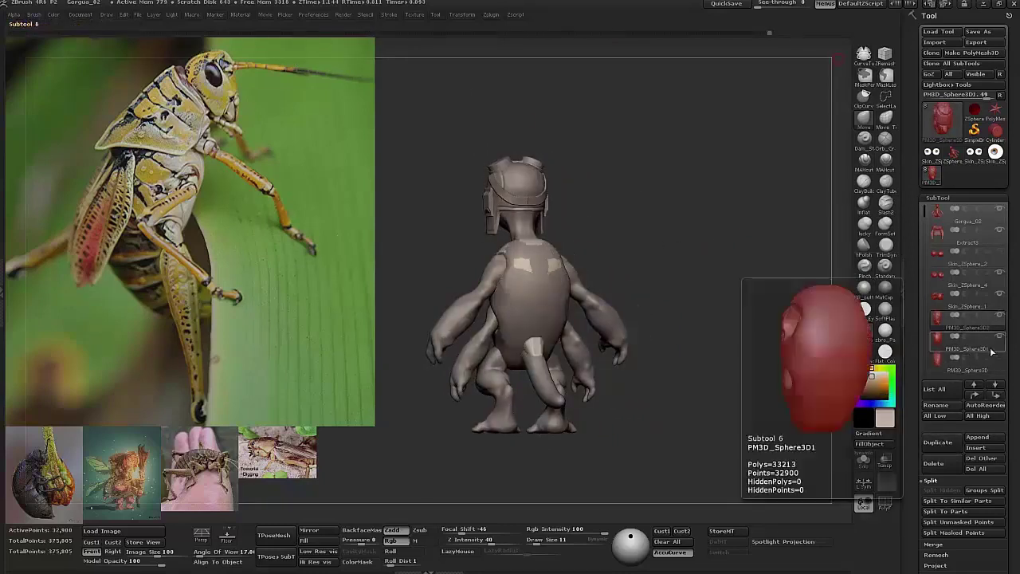
left_click(863, 461)
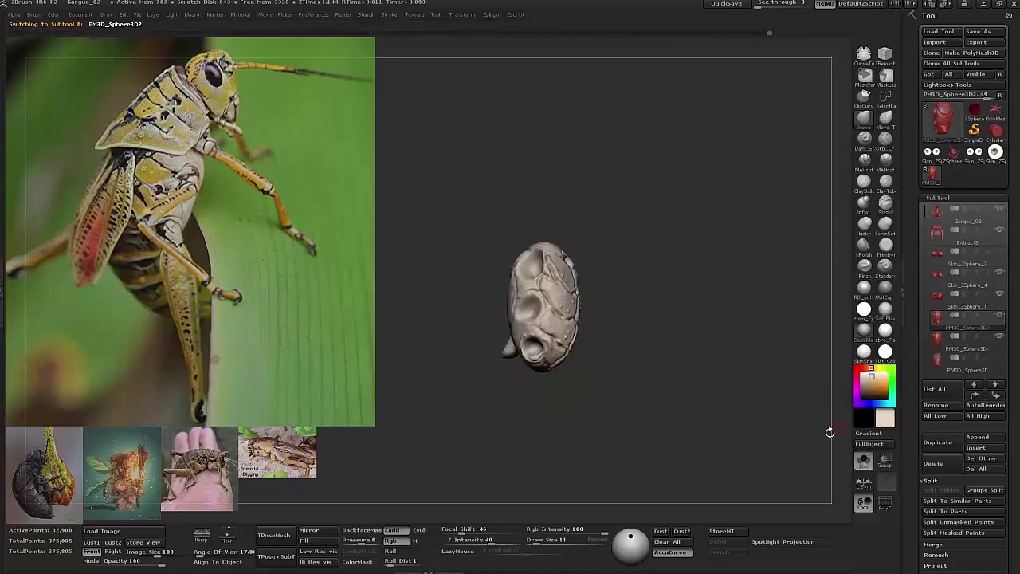
left_click(968, 343)
left_click(863, 461)
- Mask a pointed, cape-like area over the smooth garment's upper back at draw size 23 and isolate that garment
key("space")
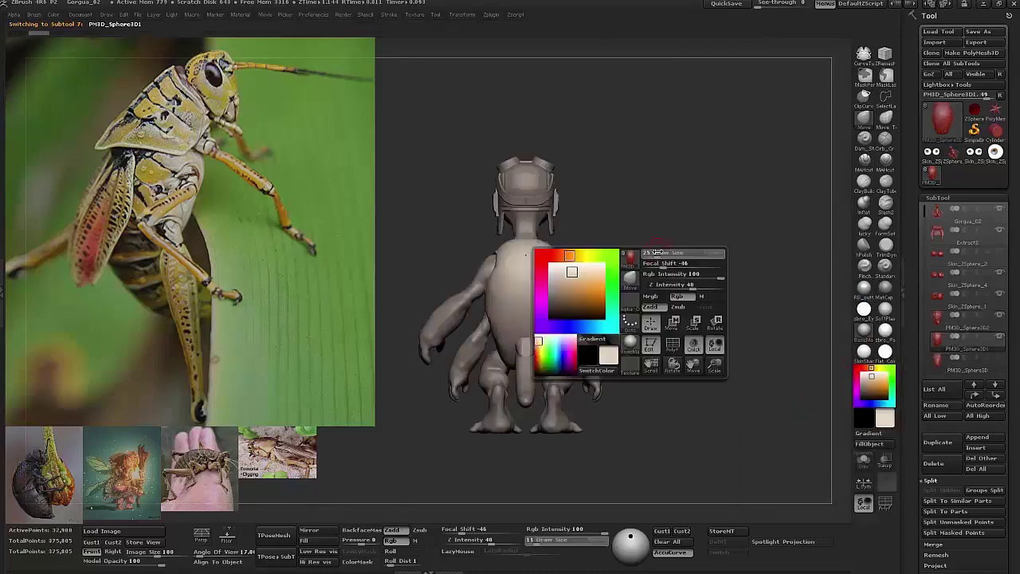
key("space")
left_click_drag(558, 319, 534, 319)
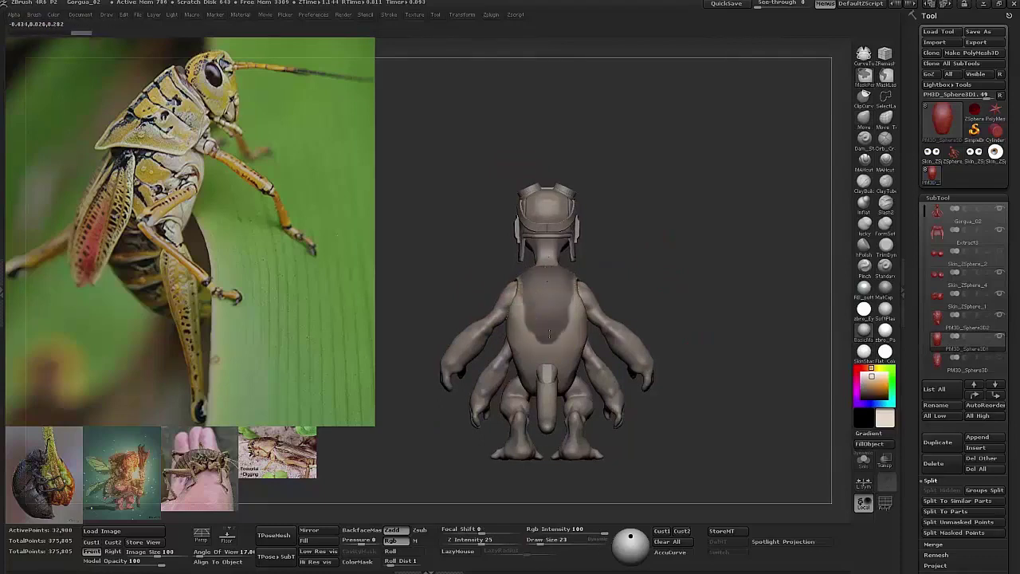
mouse_move(658, 291)
left_mouse_down()
mouse_move(635, 271)
mouse_move(554, 317)
mouse_move(589, 298)
mouse_move(693, 275)
left_mouse_up()
key("ctrl+shift+s")
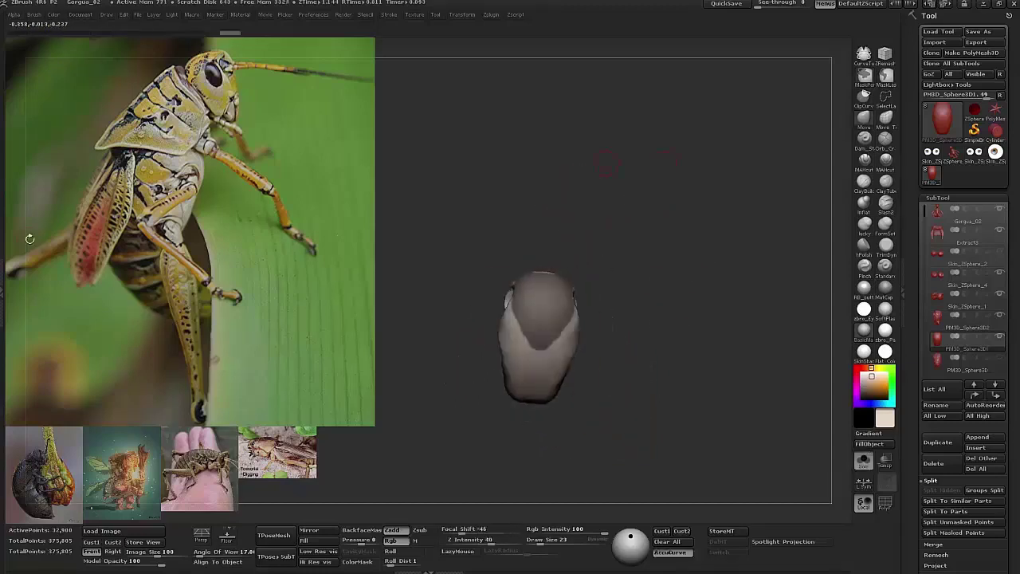
scroll(956, 399, "down", 5)
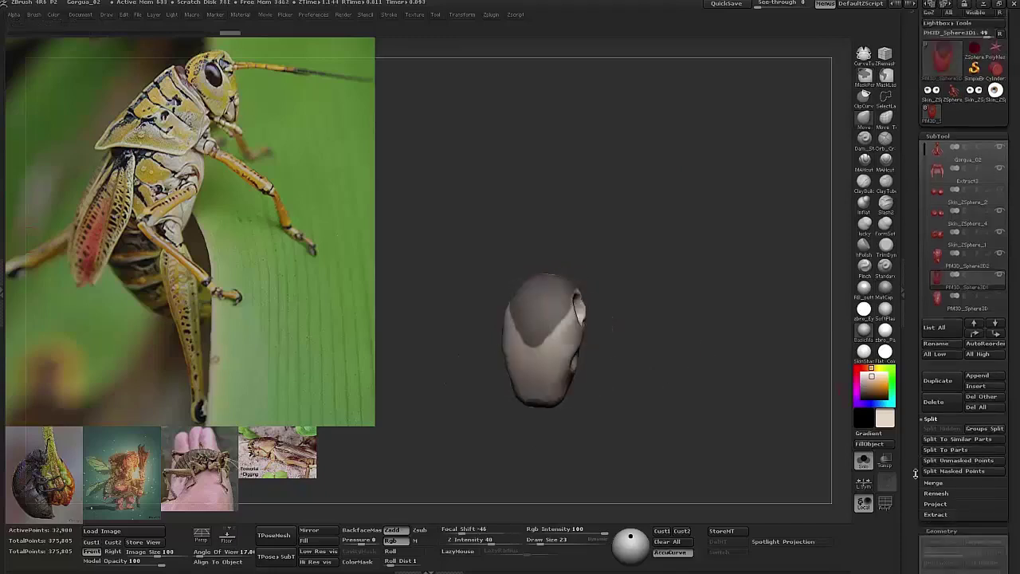
- Extract the masked upper-back area as a separate cape piece with surface smoothness 100 and an adjusted thickness, and accept it
left_click(947, 374)
left_click(947, 346)
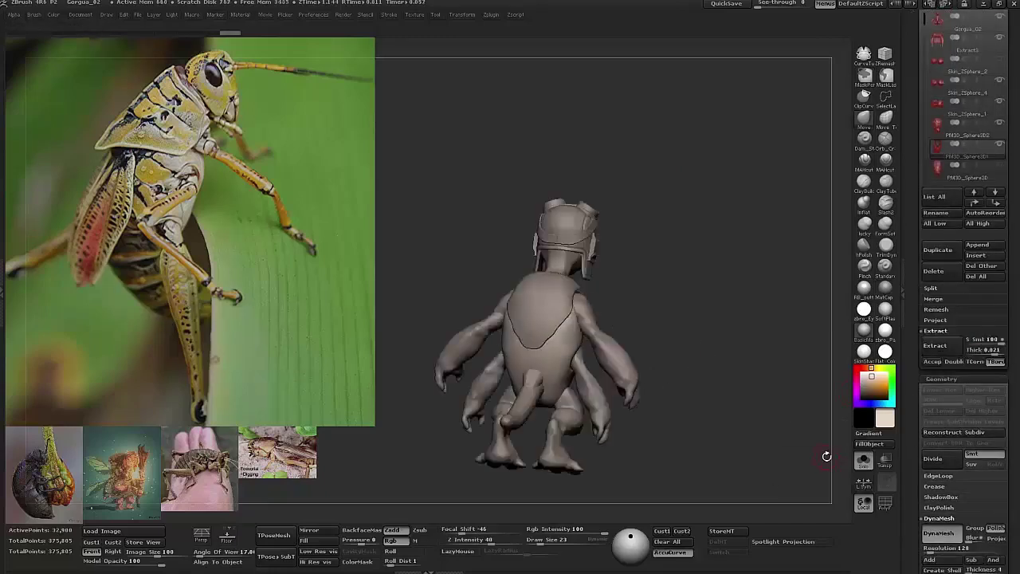
left_click_drag(993, 351, 994, 352)
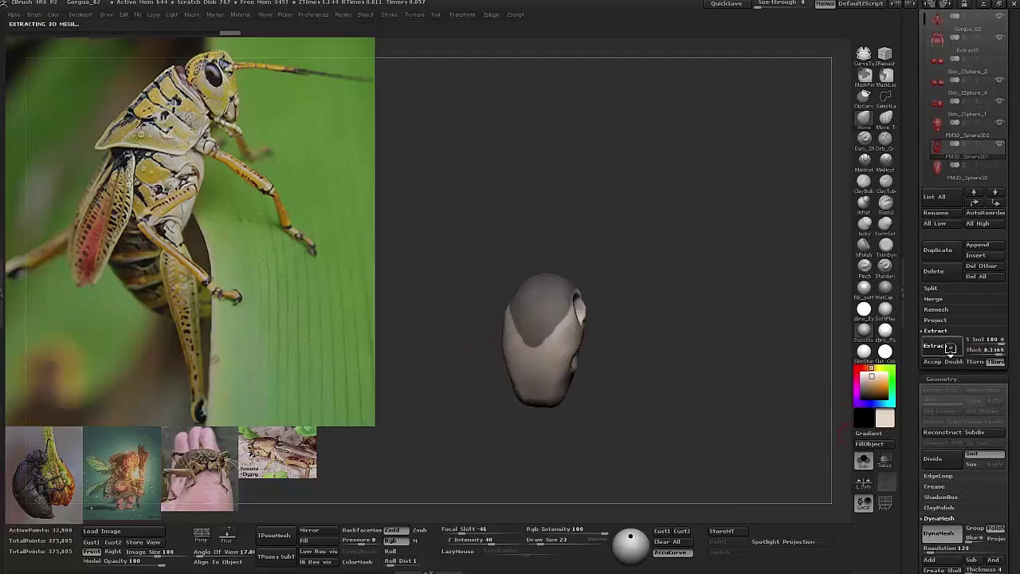
left_click(931, 361)
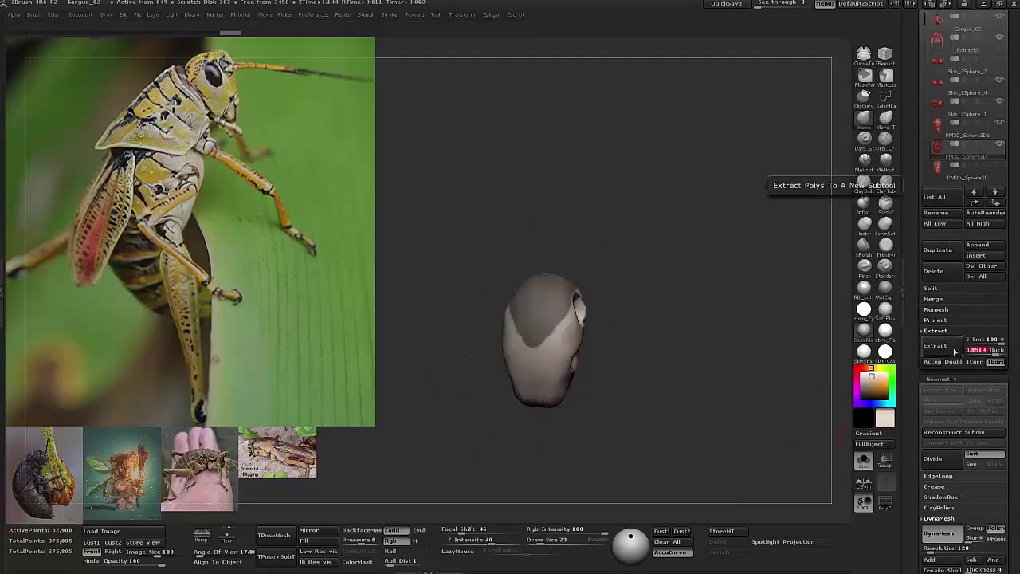
mouse_move(801, 362)
left_mouse_down()
mouse_move(774, 372)
mouse_move(802, 406)
mouse_move(733, 387)
mouse_move(754, 400)
mouse_move(716, 387)
mouse_move(678, 390)
mouse_move(681, 361)
mouse_move(551, 313)
left_mouse_up()
- Pull the cape's shoulder corners outward and shape its outline over the back with the Move brush at draw size 65
key("s")
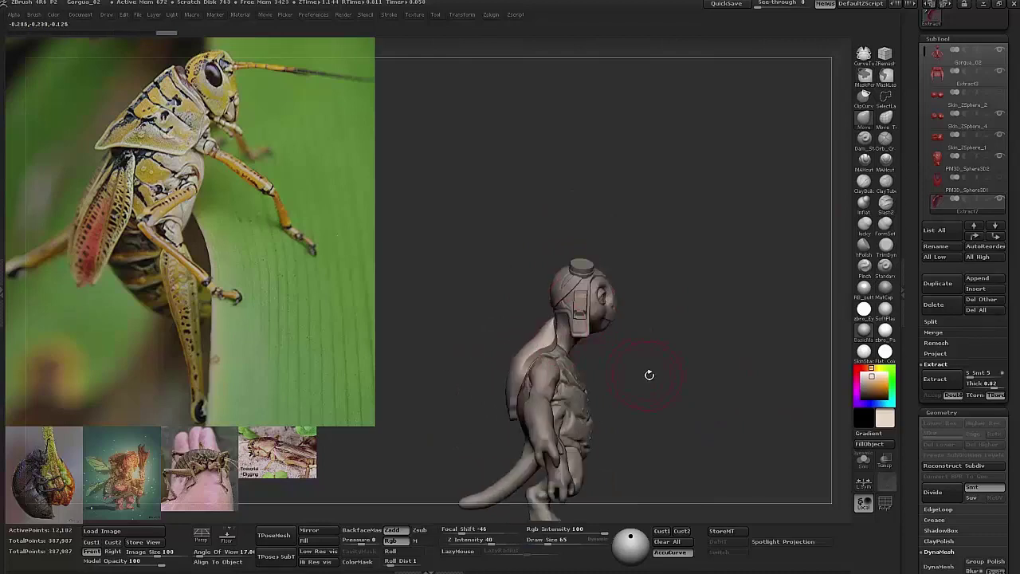
left_click_drag(671, 394, 483, 408)
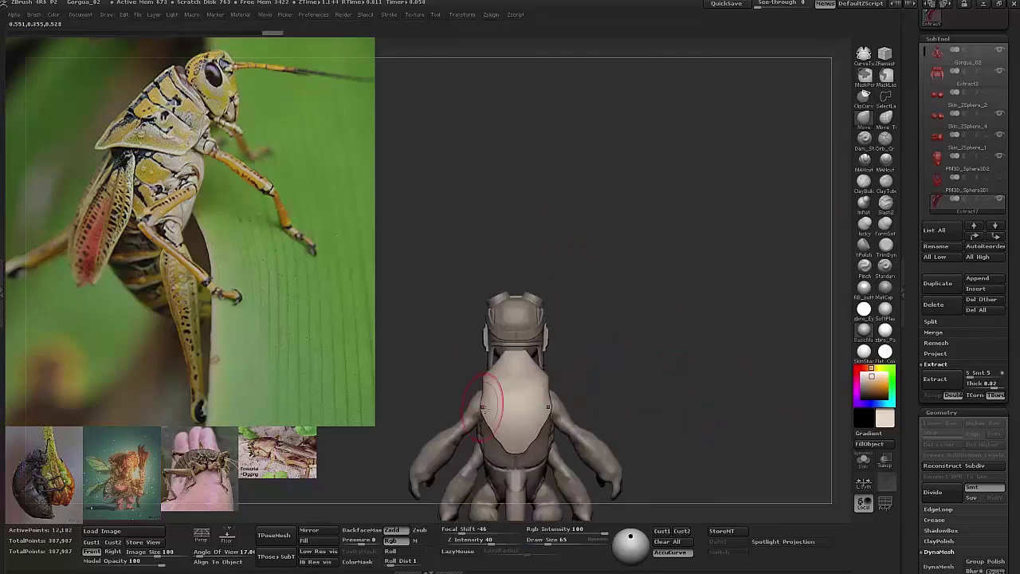
left_click_drag(563, 400, 701, 358)
left_click_drag(574, 364, 636, 349)
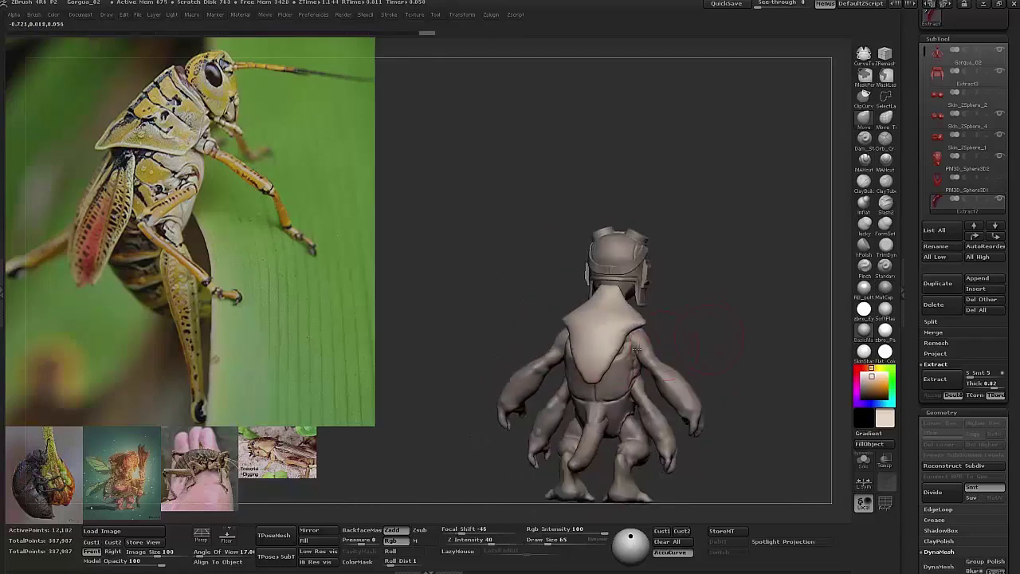
left_click_drag(700, 327, 601, 359)
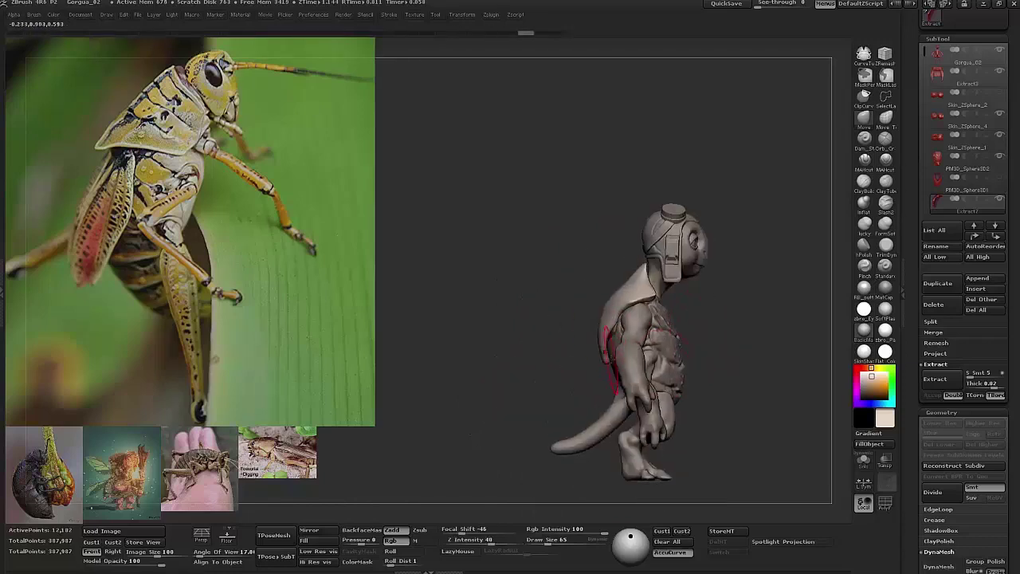
mouse_move(518, 498)
left_mouse_down()
mouse_move(630, 446)
mouse_move(723, 340)
mouse_move(581, 281)
mouse_move(532, 324)
left_mouse_up()
- Cut off the cape's lower point with the TrimCurve brush and select the cape with the whole creature shown
key("ctrl+s")
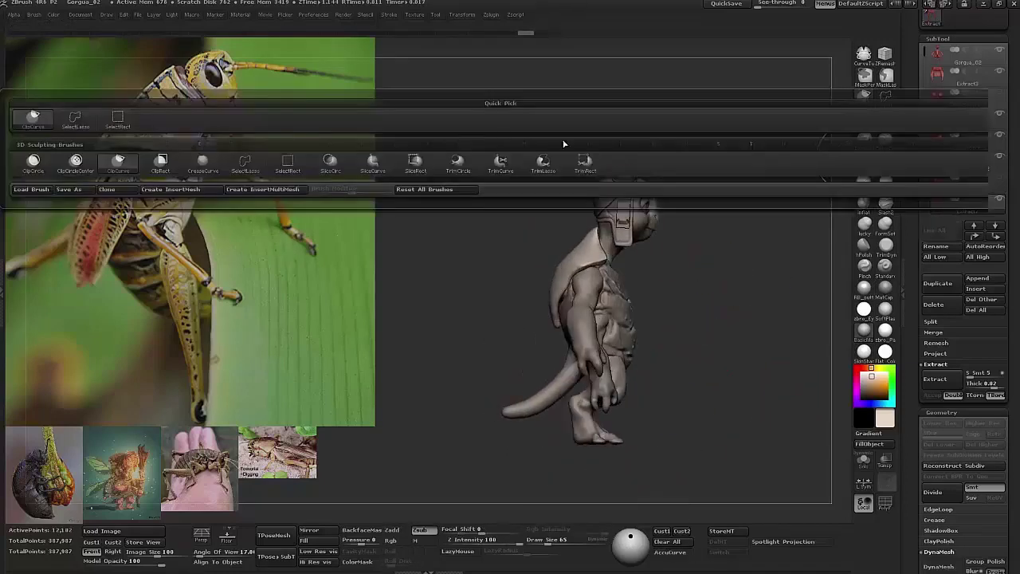
left_click_drag(482, 401, 821, 100, "alt")
left_click_drag(522, 426, 597, 373)
left_click_drag(599, 484, 532, 455)
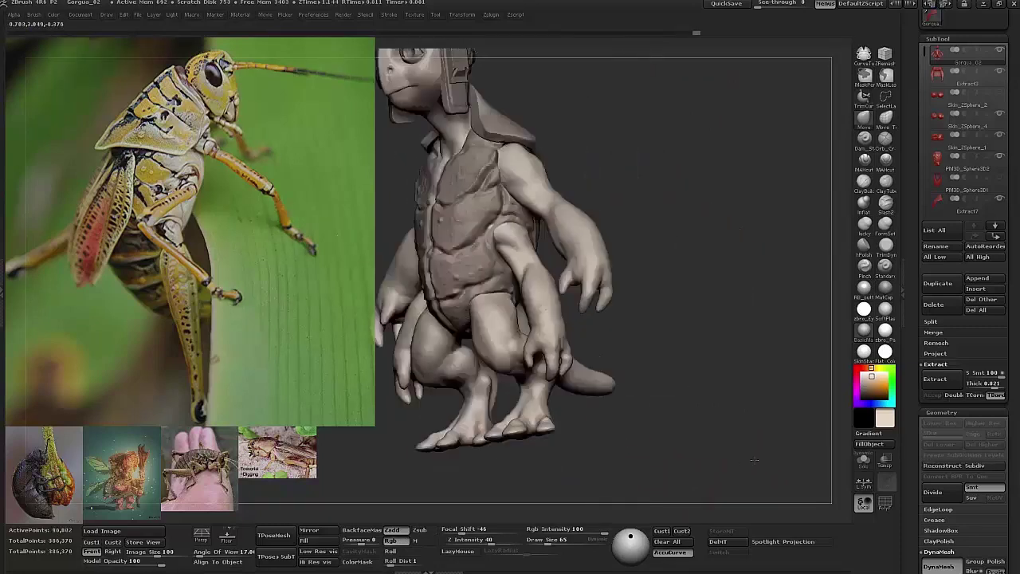
left_click_drag(678, 382, 707, 423)
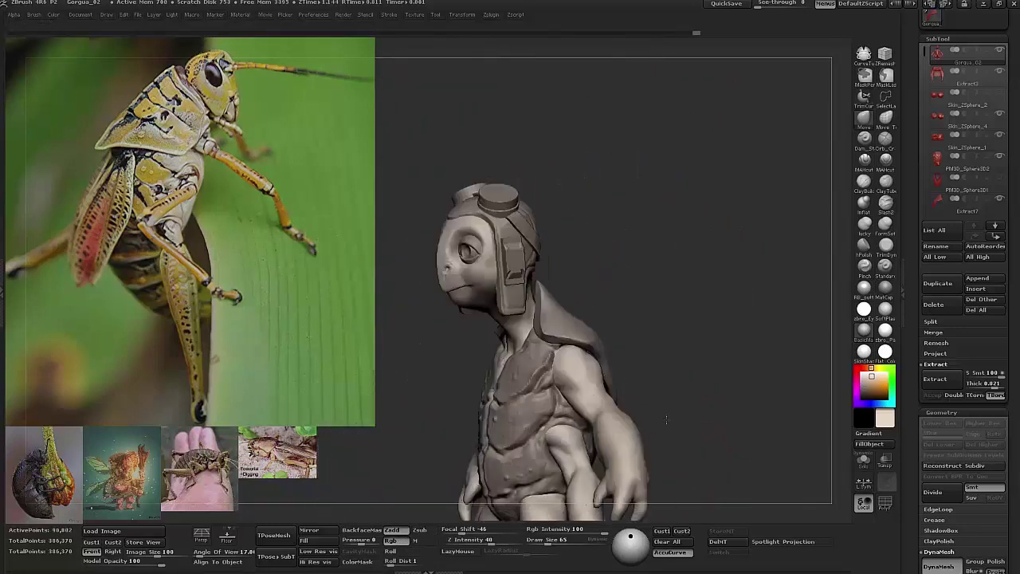
left_click_drag(701, 431, 697, 306)
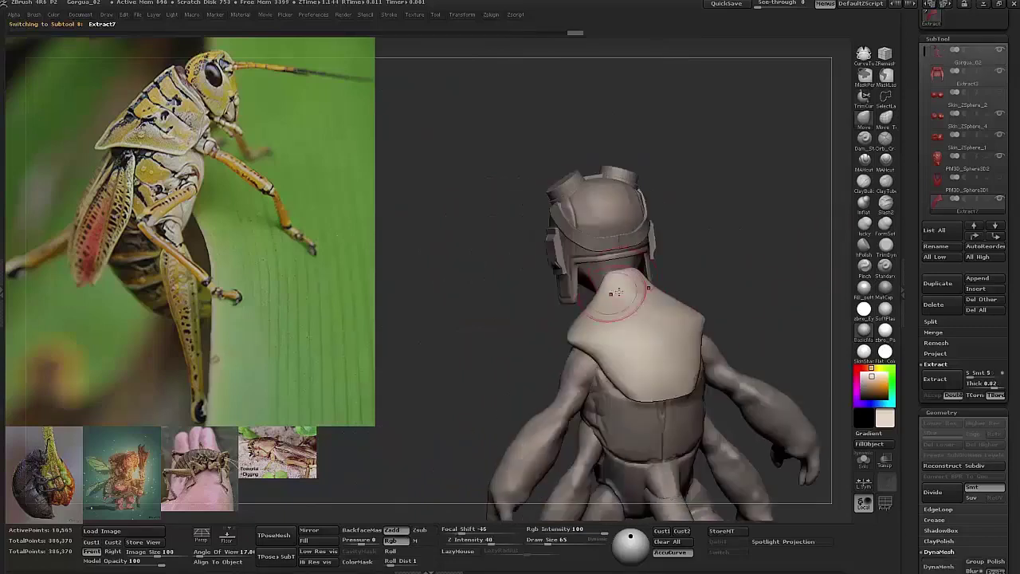
- Smooth the isolated cape's edges and inner side at draw size 65, and refine its surface with Trim Dynamic
mouse_move(725, 430)
left_mouse_down()
mouse_move(734, 459)
mouse_move(711, 476)
mouse_move(713, 446)
left_mouse_up()
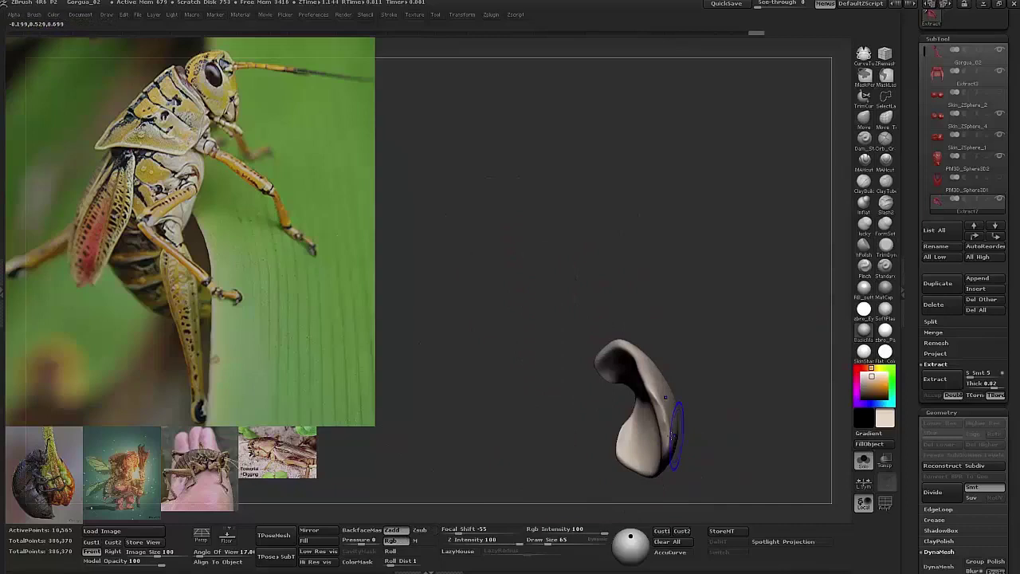
left_click_drag(678, 382, 657, 277)
key("ctrl+shift+s")
left_click_drag(731, 291, 672, 336)
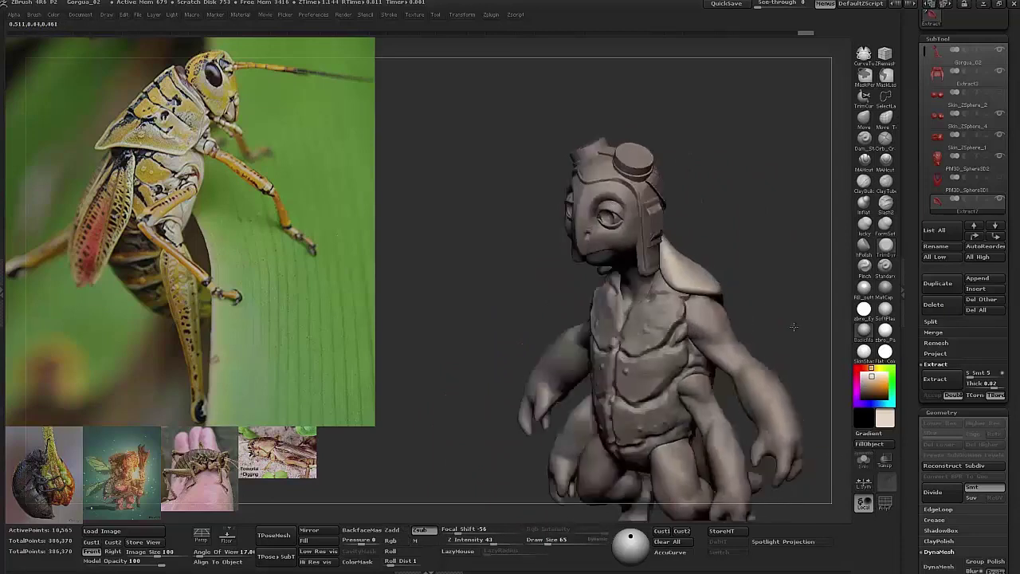
- Push the cape's lower rim away from the back with the Move brush at draw size 120
mouse_move(745, 400)
left_mouse_down()
mouse_move(736, 318)
mouse_move(743, 339)
mouse_move(654, 263)
mouse_move(670, 255)
left_mouse_up()
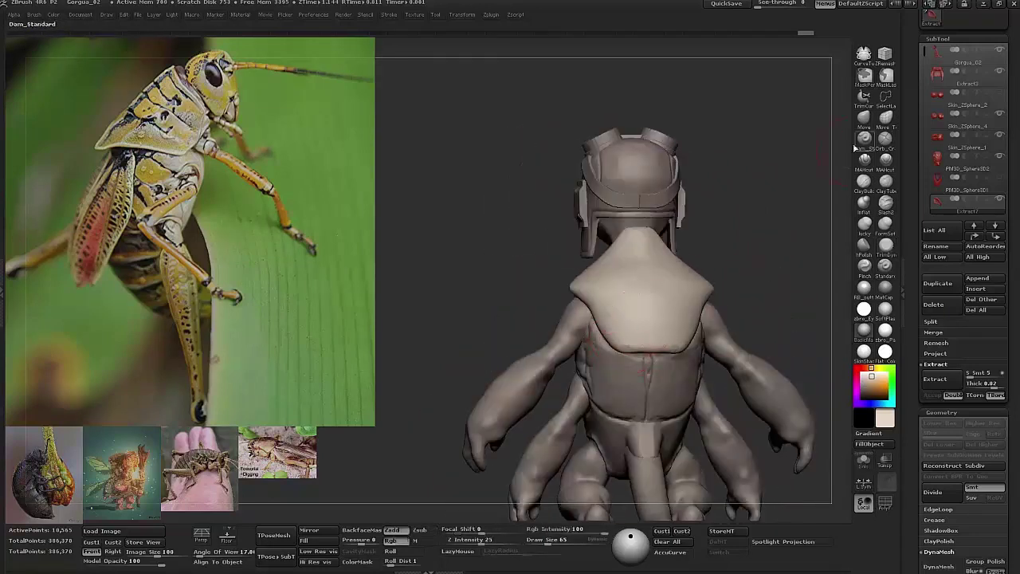
left_click_drag(762, 310, 642, 355)
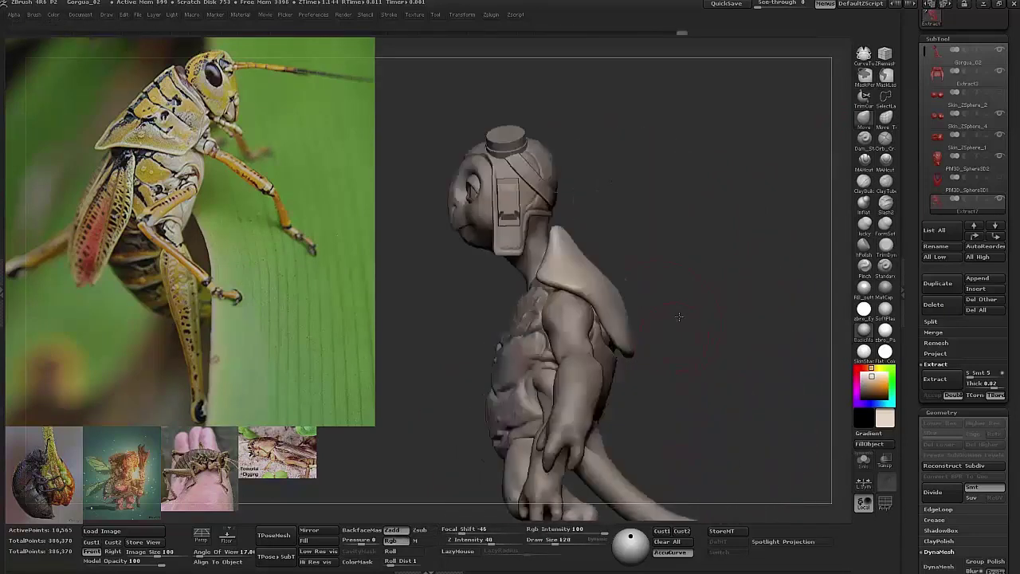
left_click_drag(678, 316, 637, 319)
- Isolate the plated garment PM3D_Sphere3D2 and flatten its upper back plates with Trim Dynamic at draw size 58
left_click(616, 328, "alt")
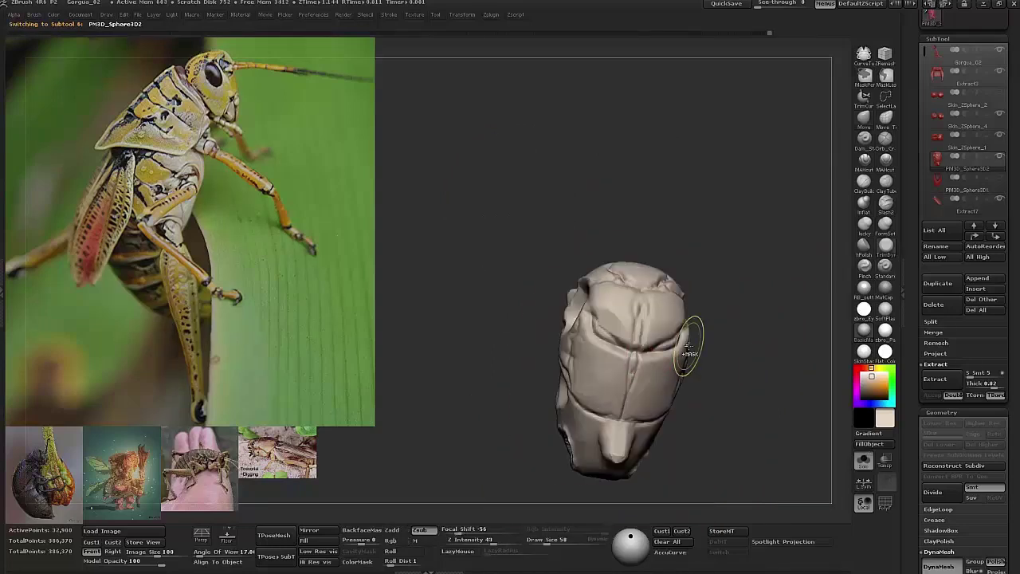
left_click_drag(619, 329, 619, 292)
left_click(757, 323, "alt")
- Reshape the cape's side and back profile with the Move brush at draw size 115
mouse_move(615, 327)
left_mouse_down()
mouse_move(751, 287)
mouse_move(620, 230)
left_mouse_up()
mouse_move(578, 350)
left_mouse_down()
mouse_move(717, 335)
mouse_move(787, 284)
mouse_move(632, 335)
mouse_move(685, 303)
mouse_move(749, 239)
mouse_move(733, 202)
mouse_move(623, 232)
mouse_move(701, 231)
mouse_move(638, 240)
mouse_move(647, 214)
left_mouse_up()
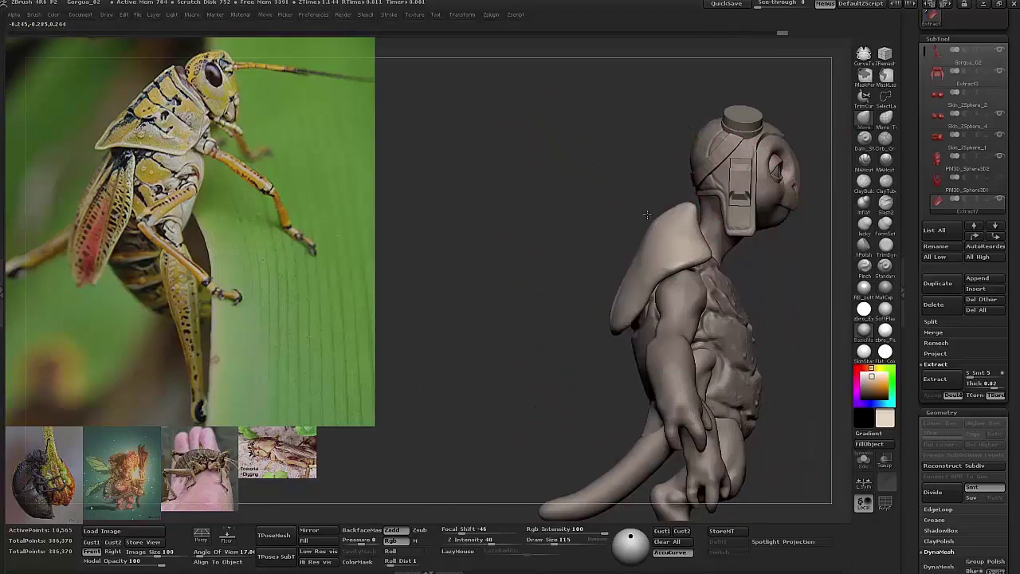
mouse_move(617, 300)
left_mouse_down()
mouse_move(747, 273)
mouse_move(688, 270)
mouse_move(710, 230)
left_mouse_up()
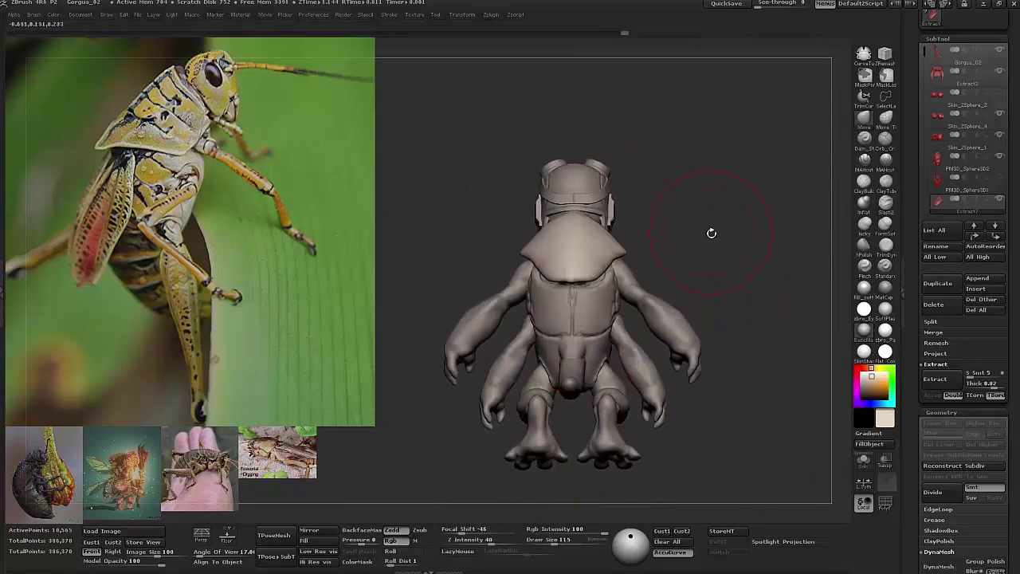
- Mask the two mirrored back plates below the cape on the garment and extract them as a new subtool
left_click(582, 305, "alt")
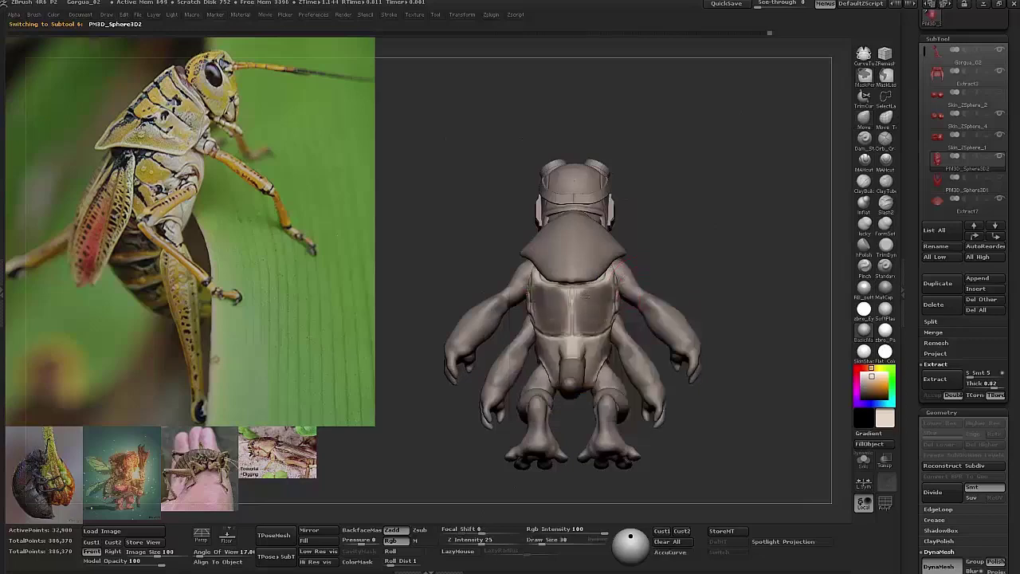
mouse_move(586, 297)
right_mouse_down()
mouse_move(638, 295)
mouse_move(576, 334)
mouse_move(891, 361)
right_mouse_up()
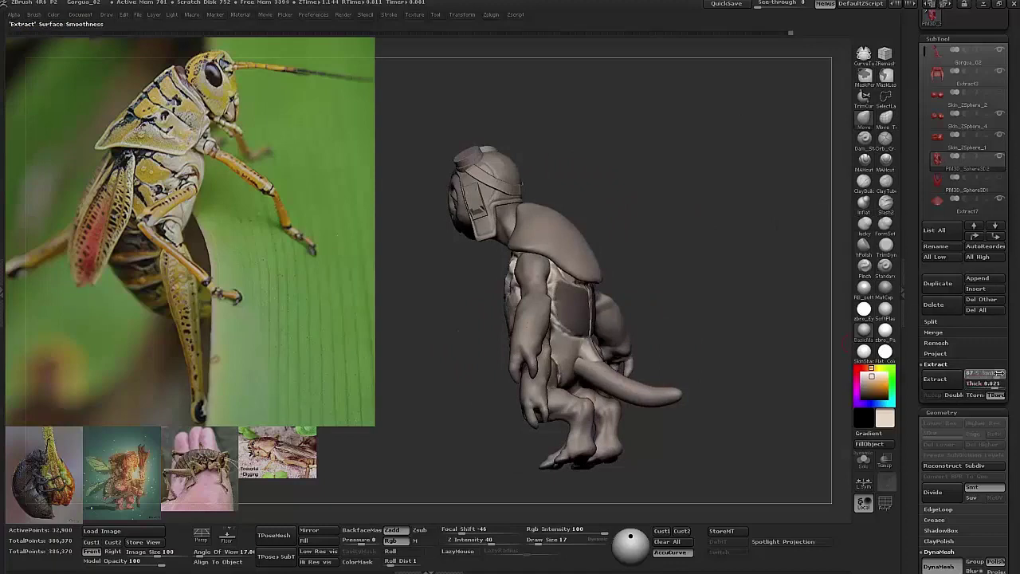
left_click(562, 319, "alt")
right_click_drag(562, 319, 757, 382)
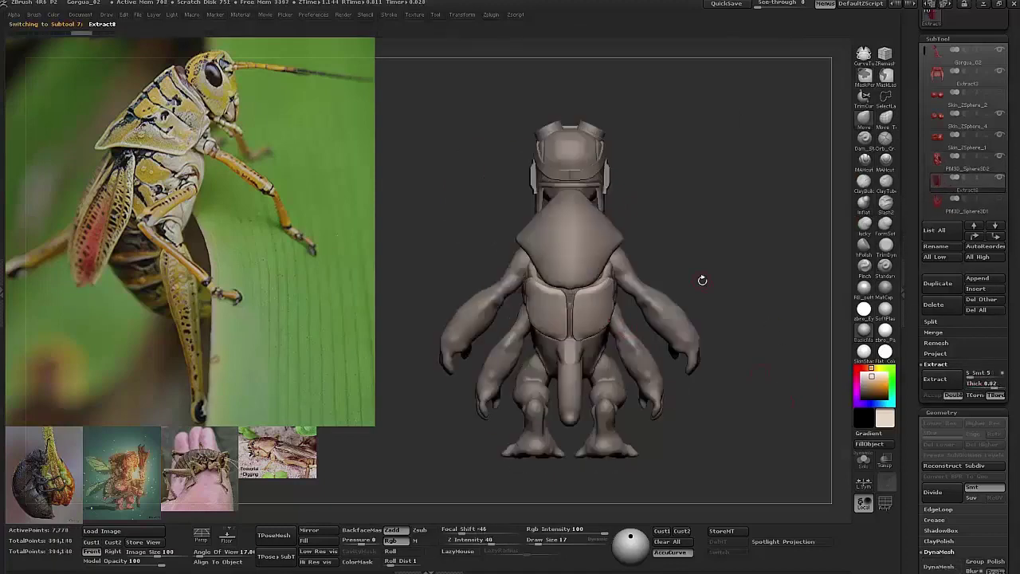
- Stretch the two extracted back plates into long wing shapes with the Transpose move line
mouse_move(797, 162)
right_mouse_down()
mouse_move(701, 239)
mouse_move(606, 239)
mouse_move(717, 278)
right_mouse_up()
key("w")
left_click_drag(558, 326, 445, 327)
mouse_move(631, 361)
right_mouse_down()
mouse_move(722, 376)
mouse_move(789, 418)
mouse_move(710, 410)
right_mouse_up()
mouse_move(696, 487)
right_mouse_down()
mouse_move(694, 451)
mouse_move(709, 431)
mouse_move(813, 359)
mouse_move(741, 360)
mouse_move(749, 362)
right_mouse_up()
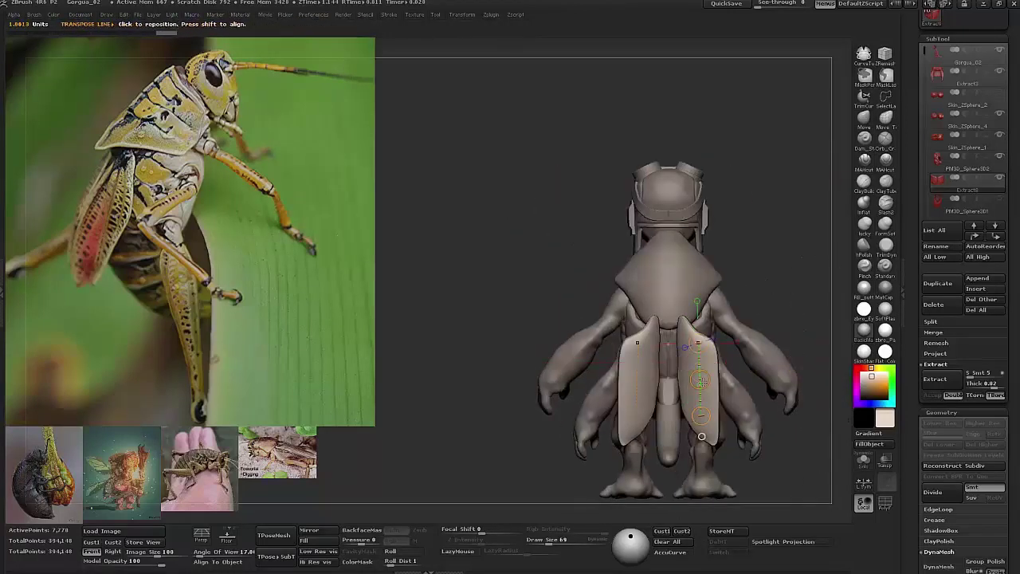
- Move the wing pair up against the back under the cape and check its shape in isolation
right_click_drag(785, 313, 737, 358)
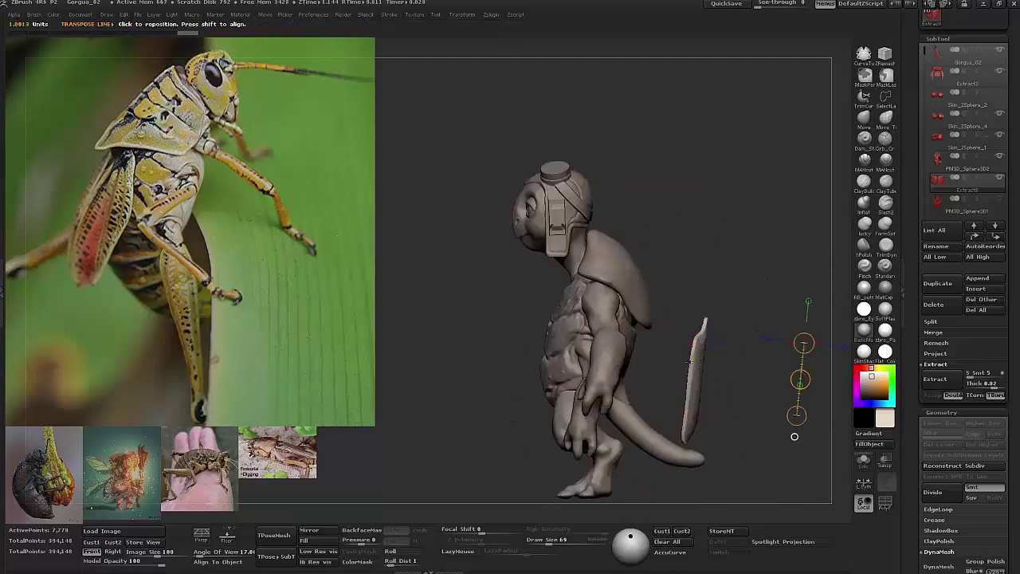
mouse_move(678, 312)
right_mouse_down()
mouse_move(712, 332)
mouse_move(749, 326)
mouse_move(669, 369)
right_mouse_up()
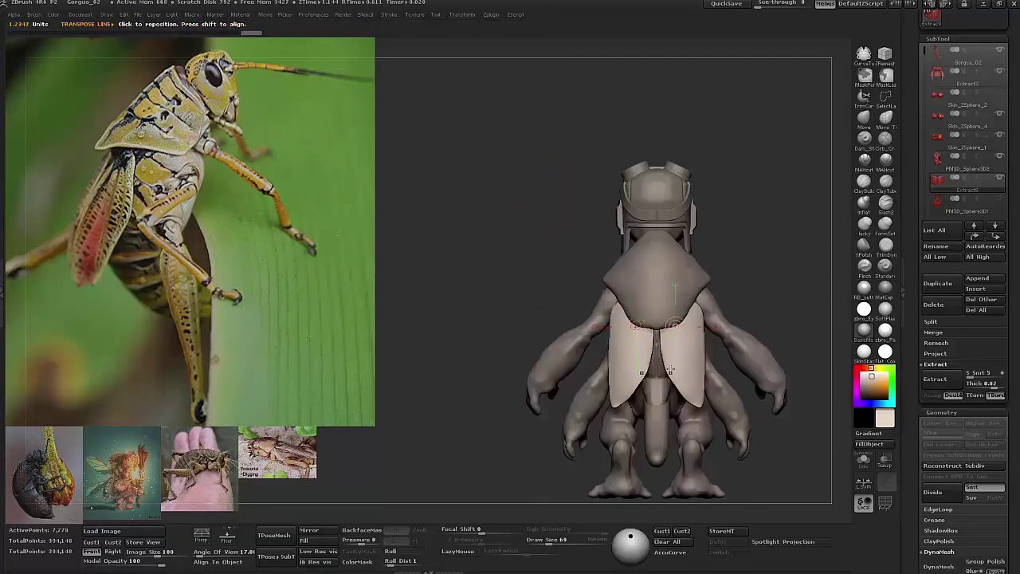
key("alt+shift+s")
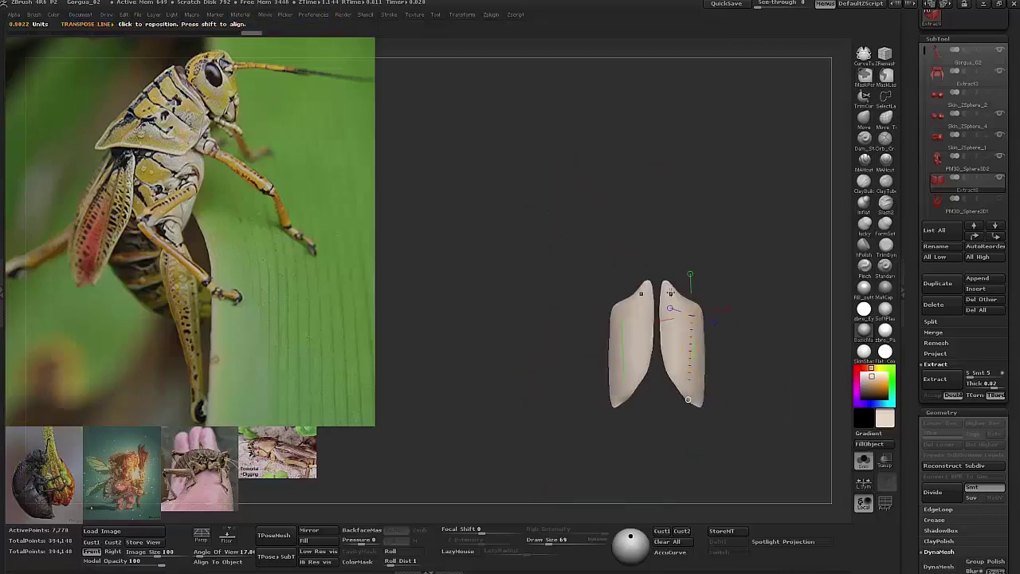
key("alt+shift+s")
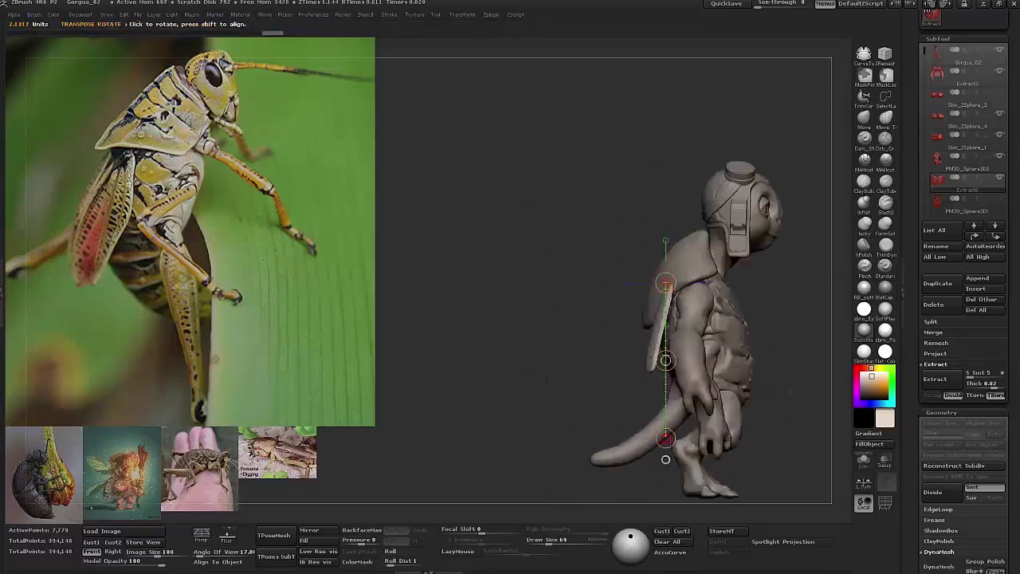
- Rotate the wings outward with Transpose so they spread diagonally downward from beneath the cape
mouse_move(668, 365)
right_mouse_down()
mouse_move(733, 287)
mouse_move(757, 342)
mouse_move(771, 342)
mouse_move(683, 295)
right_mouse_up()
left_click_drag(789, 355, 770, 340)
right_click_drag(770, 340, 558, 351)
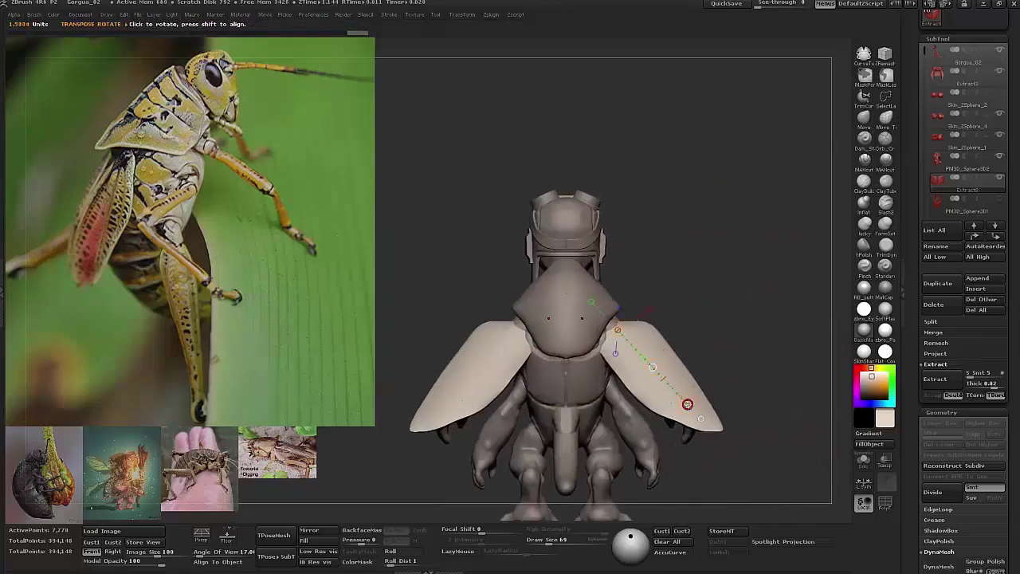
right_click_drag(686, 404, 686, 350)
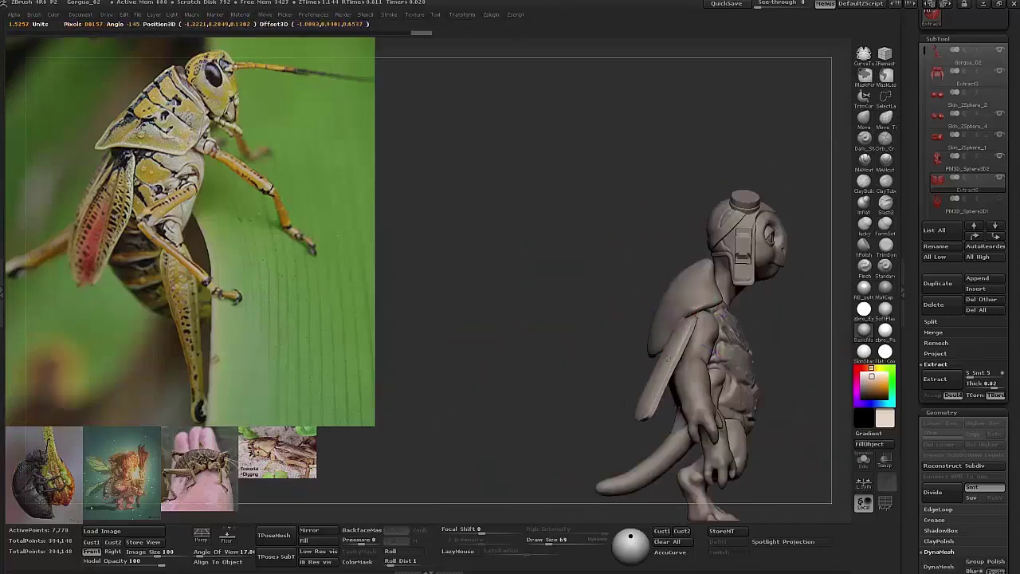
- Duplicate the wing pair within the same subtool and swing the copy upward as an upper set beside the head
right_click_drag(636, 409, 492, 342)
mouse_move(725, 348)
left_mouse_down()
mouse_move(713, 194)
mouse_move(735, 195)
mouse_move(740, 208)
mouse_move(660, 155)
left_mouse_up()
right_click_drag(479, 200, 661, 155)
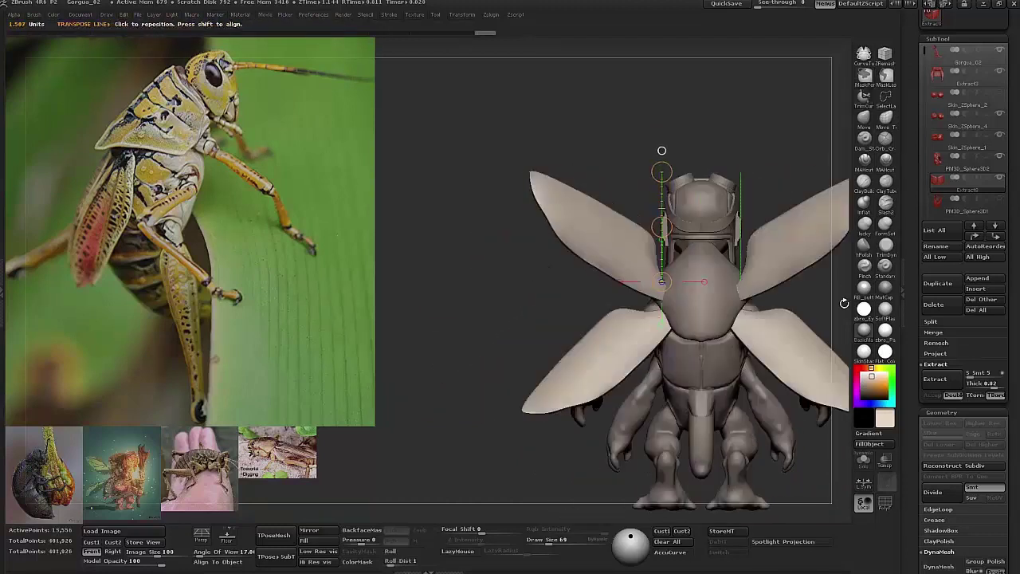
left_click_drag(610, 287, 757, 283)
key("q")
- Mask the isolated body except for the feet and adjust the feet with a Transpose line running down from the ankles
mouse_move(758, 285)
right_mouse_down()
mouse_move(744, 364)
mouse_move(733, 312)
mouse_move(741, 306)
mouse_move(641, 393)
mouse_move(653, 445)
mouse_move(716, 425)
mouse_move(661, 360)
mouse_move(661, 405)
mouse_move(725, 426)
mouse_move(684, 459)
mouse_move(663, 460)
right_mouse_up()
left_click(608, 380, "alt")
key("f")
left_click_drag(623, 392, 623, 481)
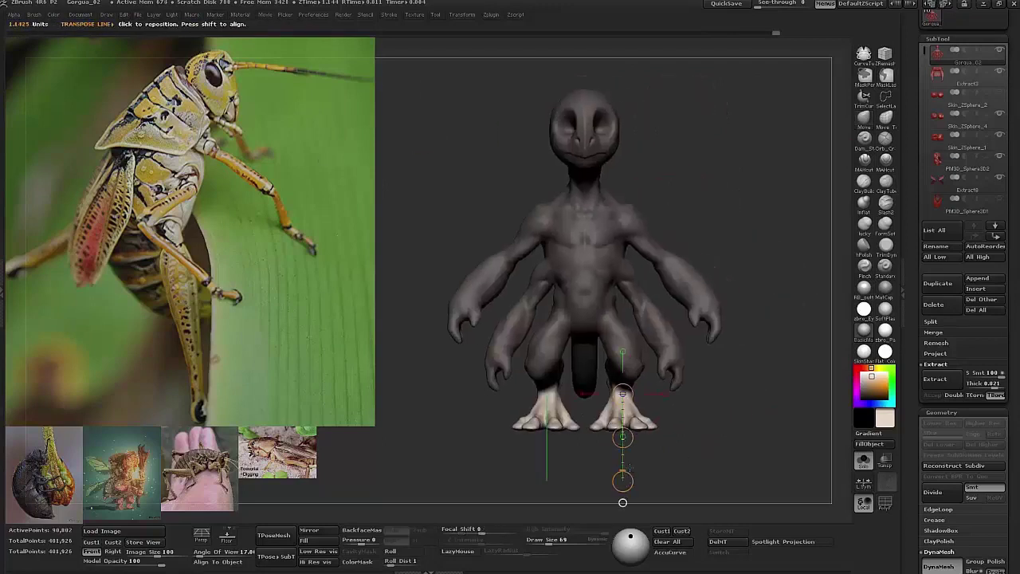
mouse_move(737, 390)
right_mouse_down()
mouse_move(676, 394)
mouse_move(770, 433)
mouse_move(742, 423)
mouse_move(722, 457)
mouse_move(752, 352)
mouse_move(712, 409)
mouse_move(751, 399)
right_mouse_up()
key("f")
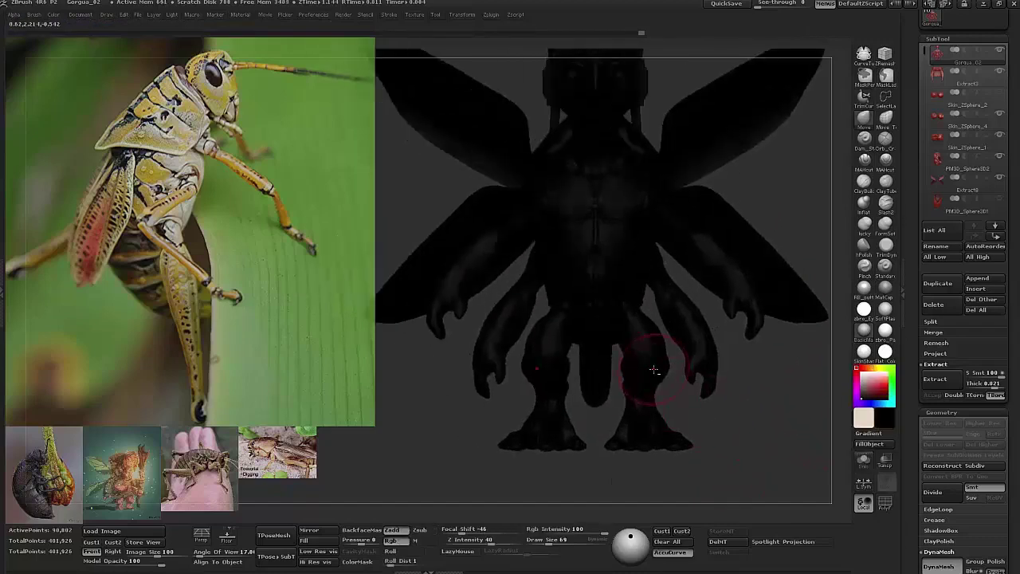
- Refine the body's leg proportions with the Move brush at draw sizes 69 and 93, using a black silhouette view
mouse_move(552, 345)
right_mouse_down()
mouse_move(744, 437)
mouse_move(763, 417)
mouse_move(735, 431)
right_mouse_up()
key("space")
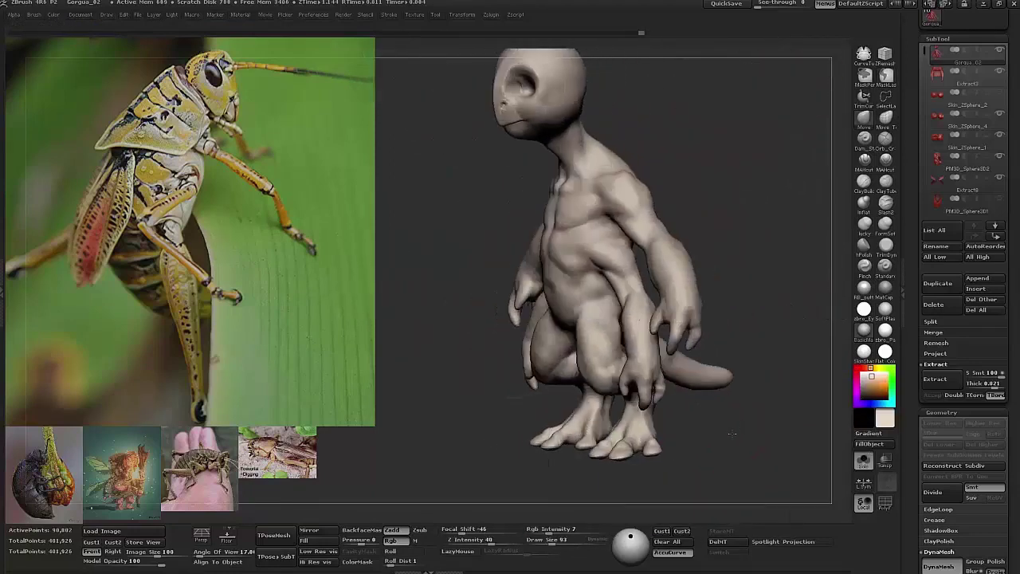
mouse_move(606, 351)
right_mouse_down()
mouse_move(563, 343)
mouse_move(585, 320)
right_mouse_up()
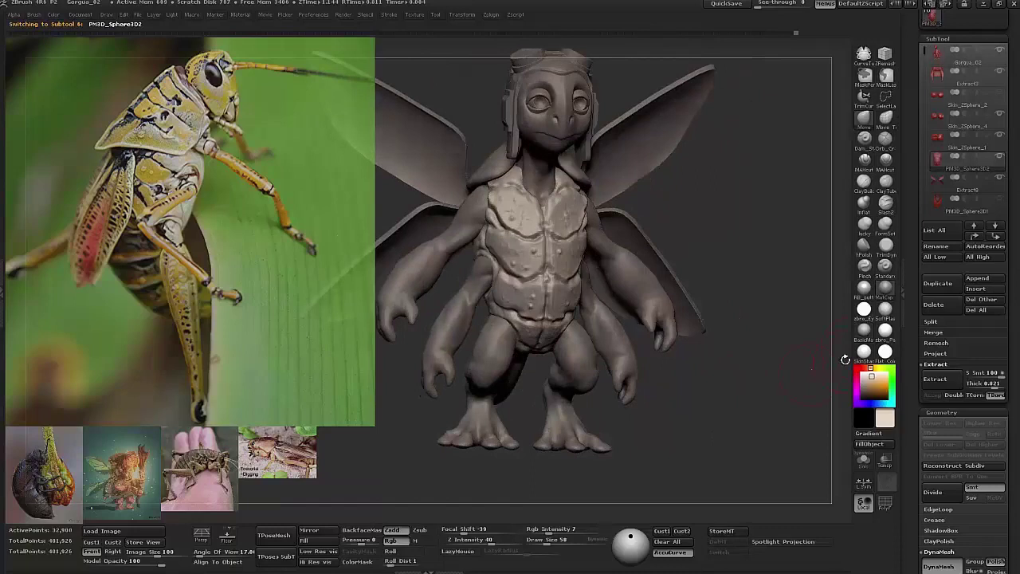
- Show the concept painting enlarged in place of the grasshopper photo, and select and isolate the body Gorgua_02
mouse_move(845, 360)
left_mouse_down()
mouse_move(730, 243)
mouse_move(772, 264)
mouse_move(545, 320)
mouse_move(678, 307)
left_mouse_up()
key("shift+z")
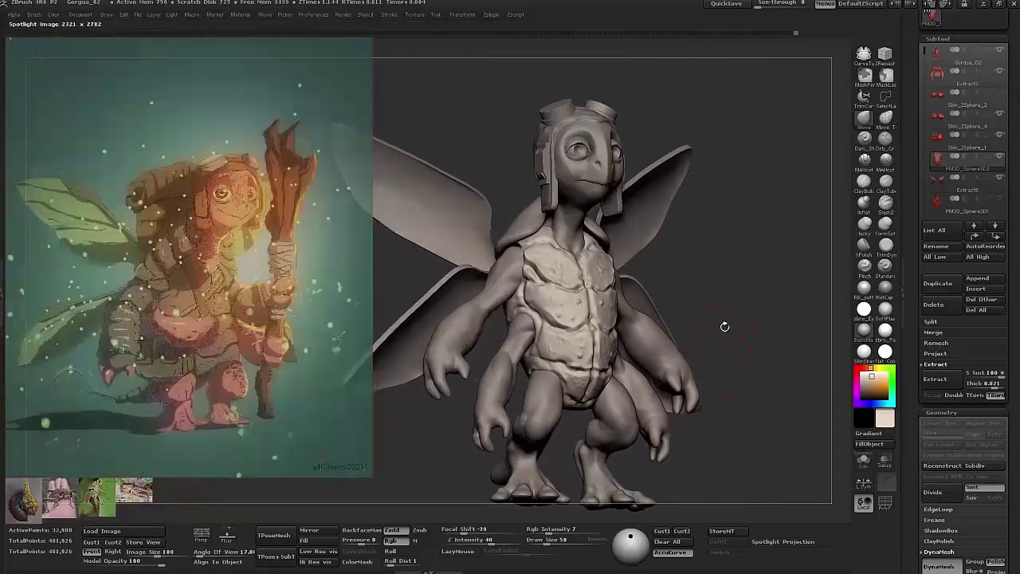
mouse_move(722, 326)
left_mouse_down()
mouse_move(744, 349)
mouse_move(790, 323)
mouse_move(729, 335)
mouse_move(744, 326)
mouse_move(732, 325)
mouse_move(831, 167)
left_mouse_up()
left_click(714, 350, "alt")
left_click(714, 351, "alt")
left_click(728, 337, "alt")
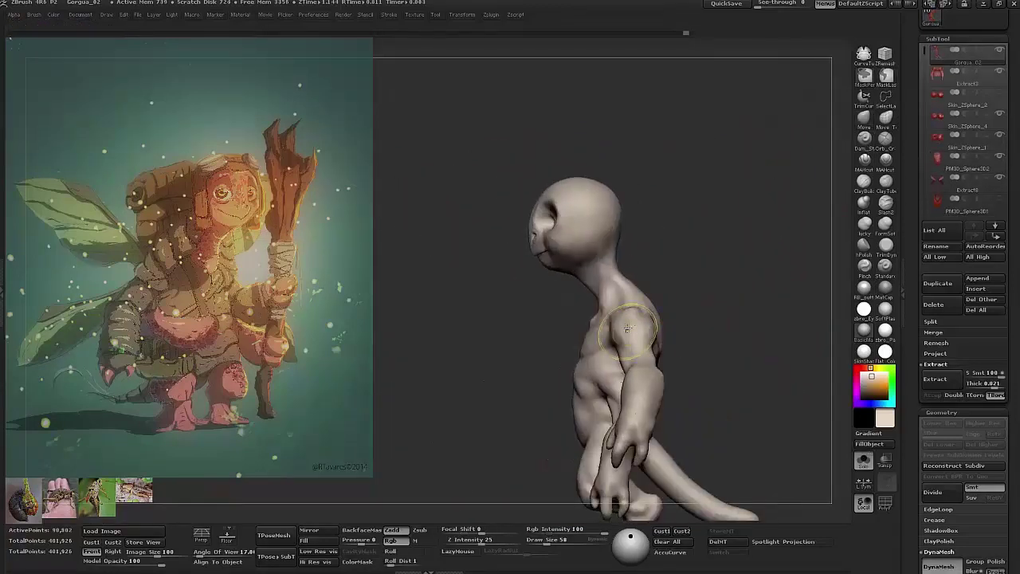
- Extract shoulder plates from the masked body at thickness 0.021 and make the new plate subtool ready for Transpose moves
mouse_move(724, 316)
left_mouse_down()
mouse_move(765, 319)
mouse_move(644, 351)
mouse_move(770, 353)
left_mouse_up()
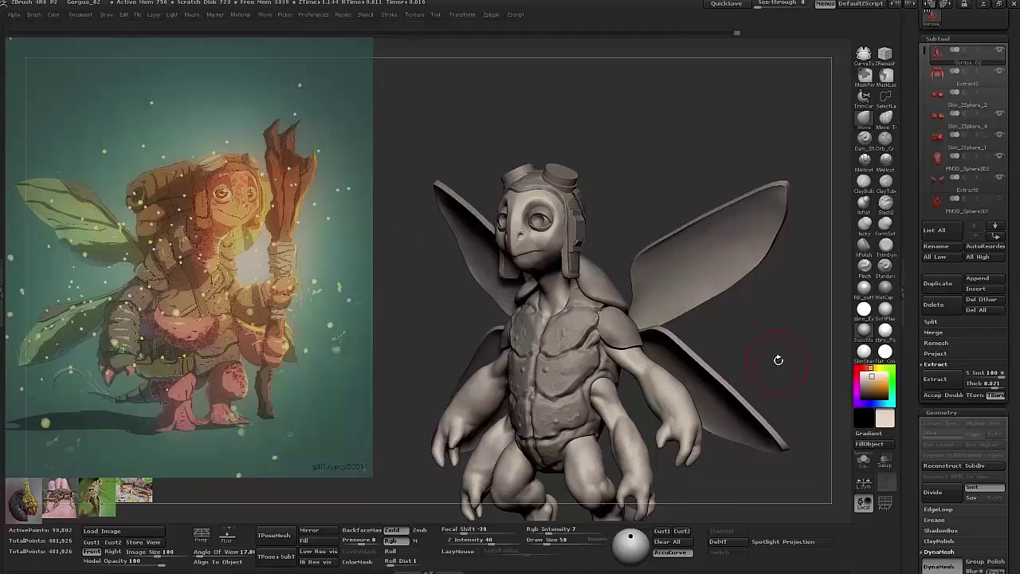
left_click_drag(799, 340, 793, 351, "shift")
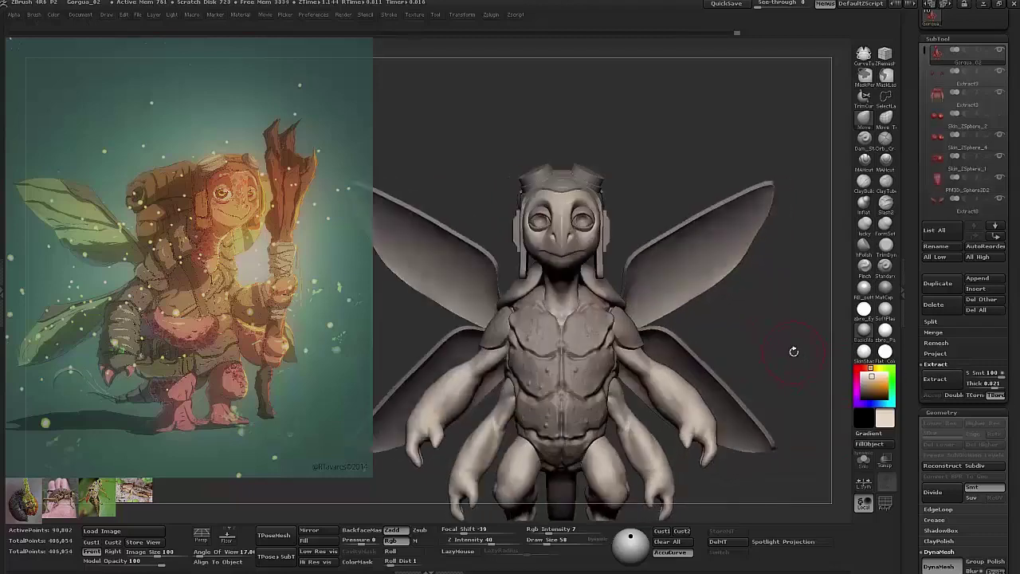
key("w")
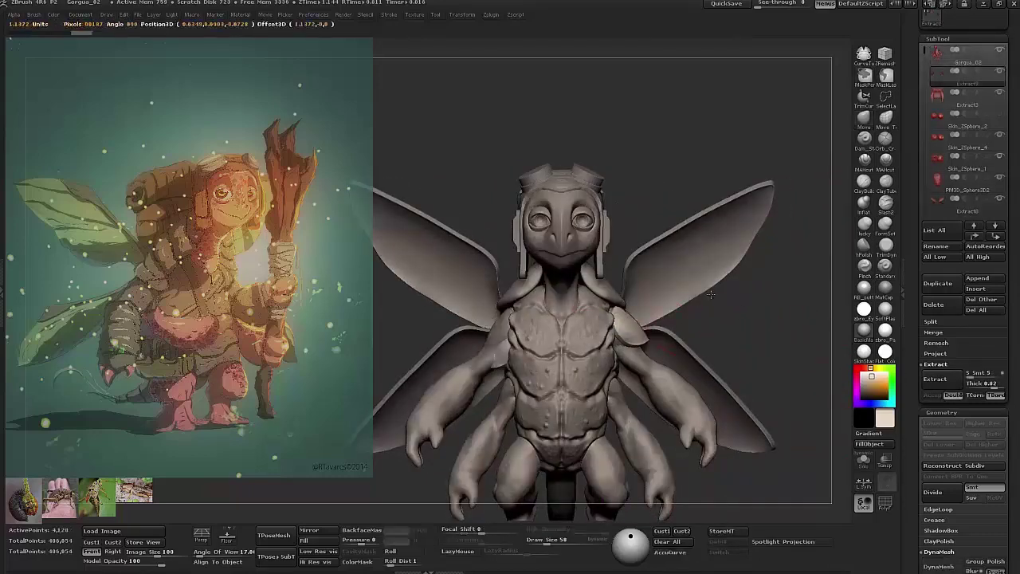
- Duplicate the shoulder plates with Transpose, placing overlapping copies down the upper arms and over the lower arm pair's shoulders
left_click_drag(661, 309, 712, 305)
left_click_drag(670, 333, 737, 309)
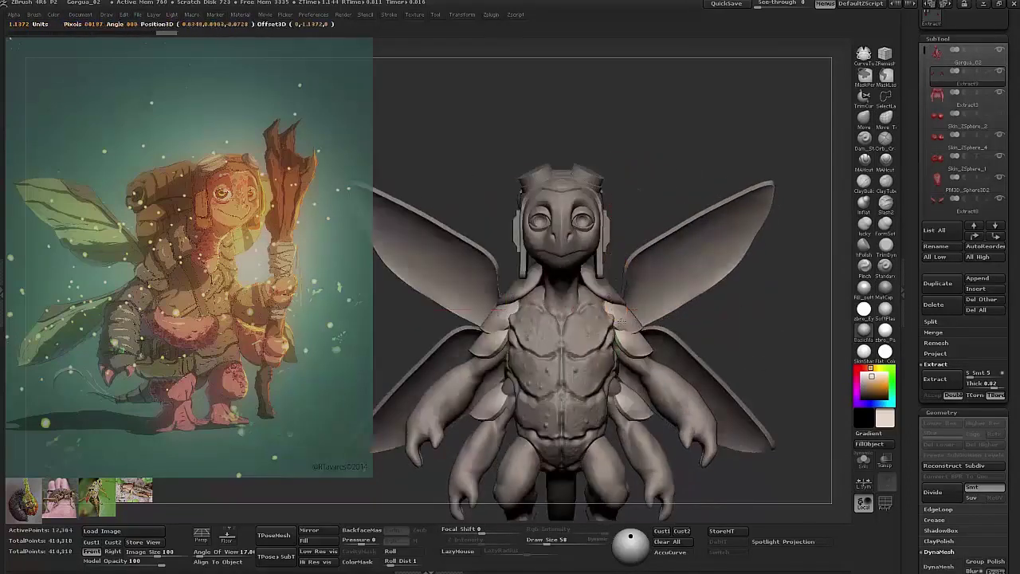
mouse_move(661, 410)
left_mouse_down()
mouse_move(616, 415)
mouse_move(762, 346)
mouse_move(751, 342)
mouse_move(757, 357)
mouse_move(661, 343)
mouse_move(771, 303)
mouse_move(689, 309)
mouse_move(667, 375)
mouse_move(755, 360)
left_mouse_up()
key("q")
key("space")
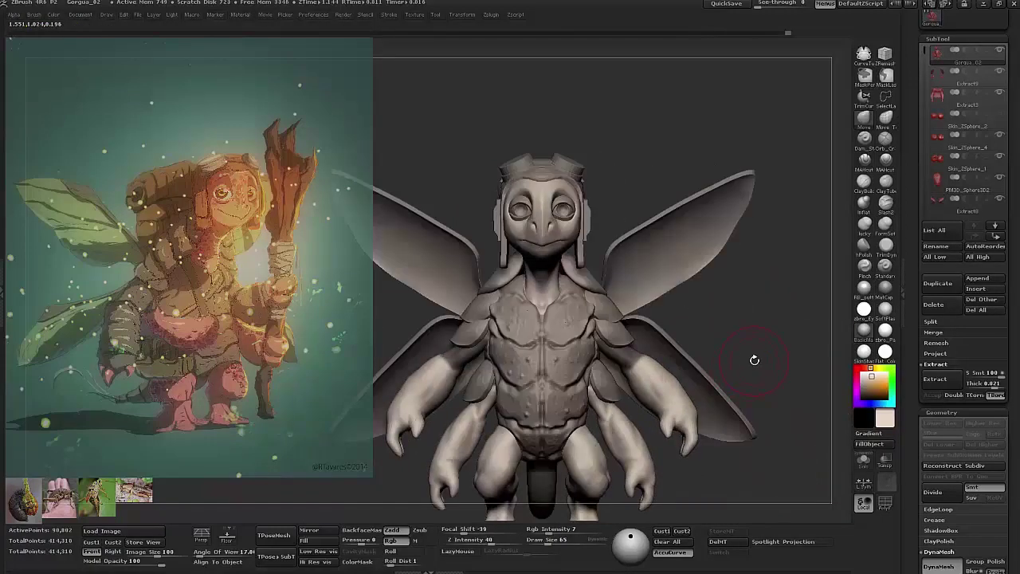
- Extract sleeve bands from the masked upper arms, isolate the new subtool and trim the sleeve mesh with the TrimCurve brush
left_click(933, 381)
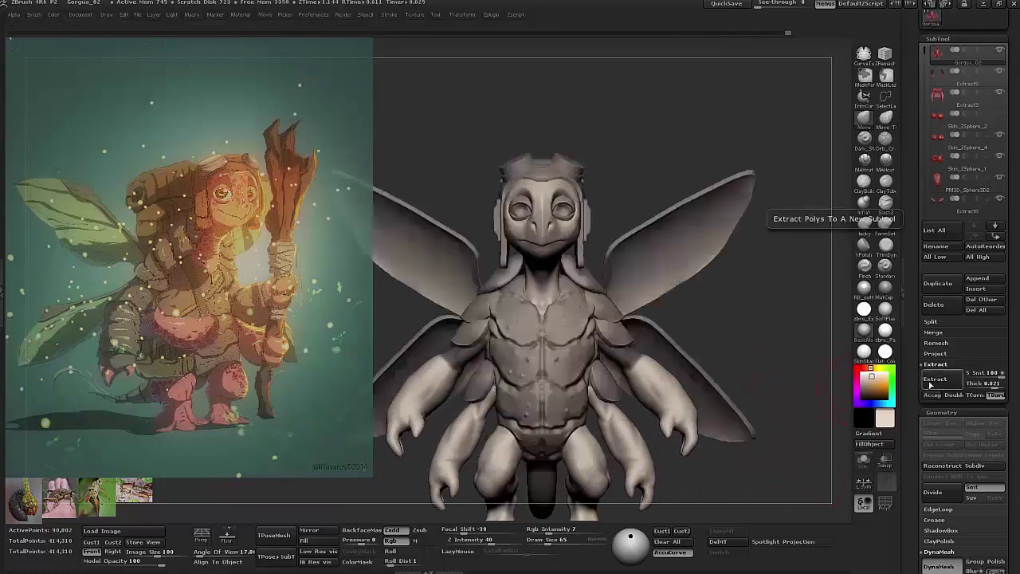
left_click(967, 80)
left_click(688, 351, "ctrl")
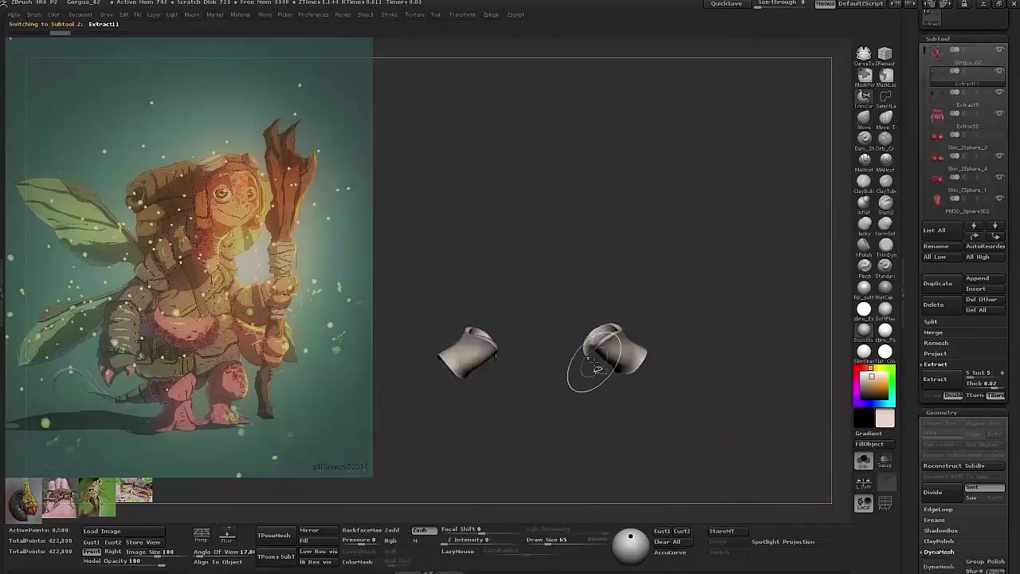
mouse_move(486, 357)
left_mouse_down("ctrl+shift")
mouse_move(515, 307)
mouse_move(466, 392)
mouse_move(526, 361)
left_mouse_up("ctrl+shift")
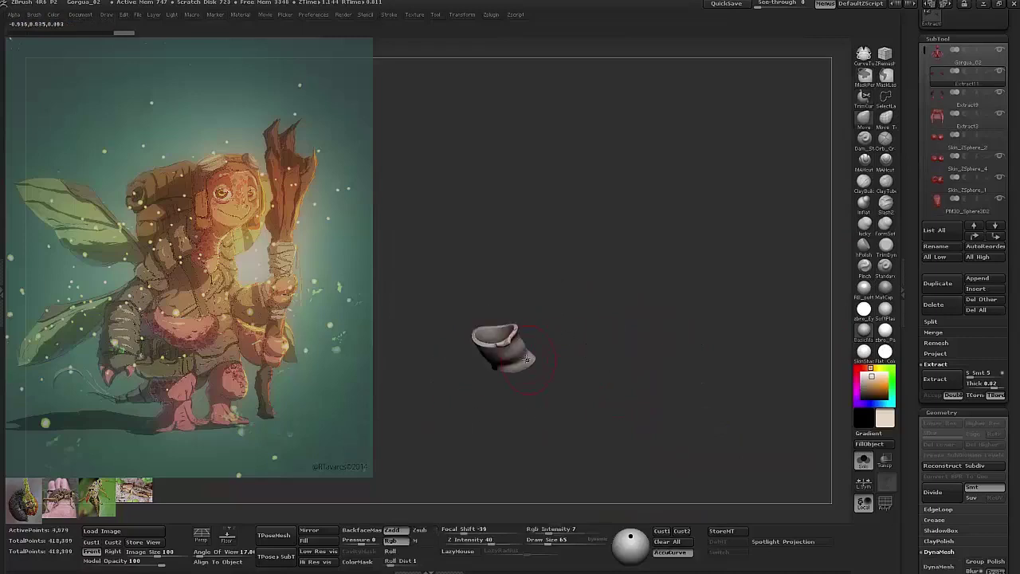
- Mirror and weld the remaining sleeve band across to the opposite arm
key("w")
left_click(573, 371, "ctrl+shift")
left_click_drag(797, 478, 754, 475)
scroll(960, 419, "down", 5)
left_click(961, 416)
left_click(959, 448)
mouse_move(789, 382)
left_mouse_down()
mouse_move(637, 343)
mouse_move(717, 355)
mouse_move(784, 340)
mouse_move(770, 392)
mouse_move(765, 374)
left_mouse_up()
- Isolate the body, refine the mask to cover the main forearms, and extract forearm sleeves at thickness 0.021
key("q")
left_click(663, 363, "ctrl+shift")
mouse_move(620, 224)
left_mouse_down("ctrl")
mouse_move(551, 412)
mouse_move(624, 515)
mouse_move(692, 506)
mouse_move(662, 411)
mouse_move(682, 249)
mouse_move(685, 481)
left_mouse_up("ctrl")
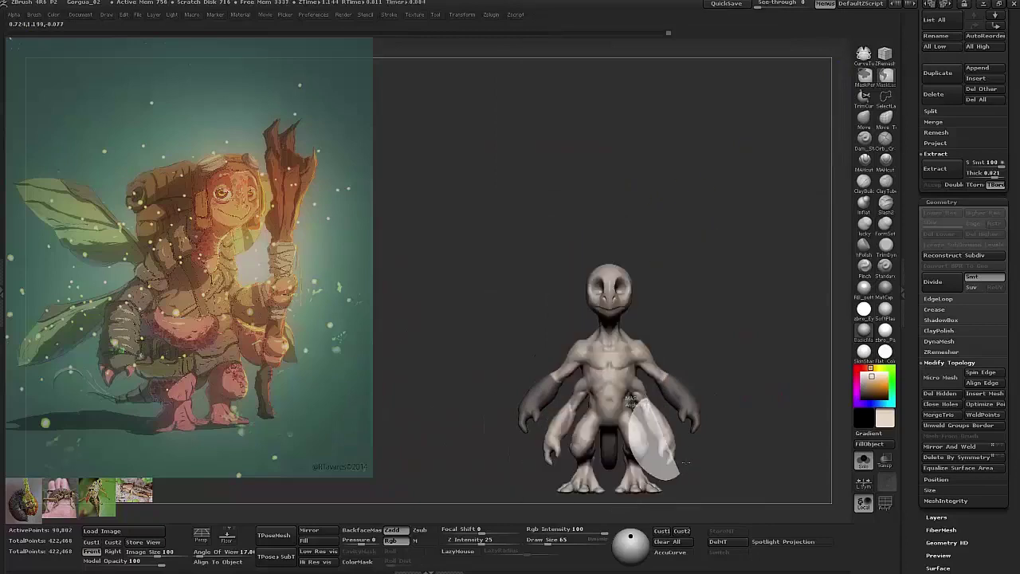
left_click(690, 401, "ctrl")
left_click_drag(674, 413, 748, 406)
key("alt+s")
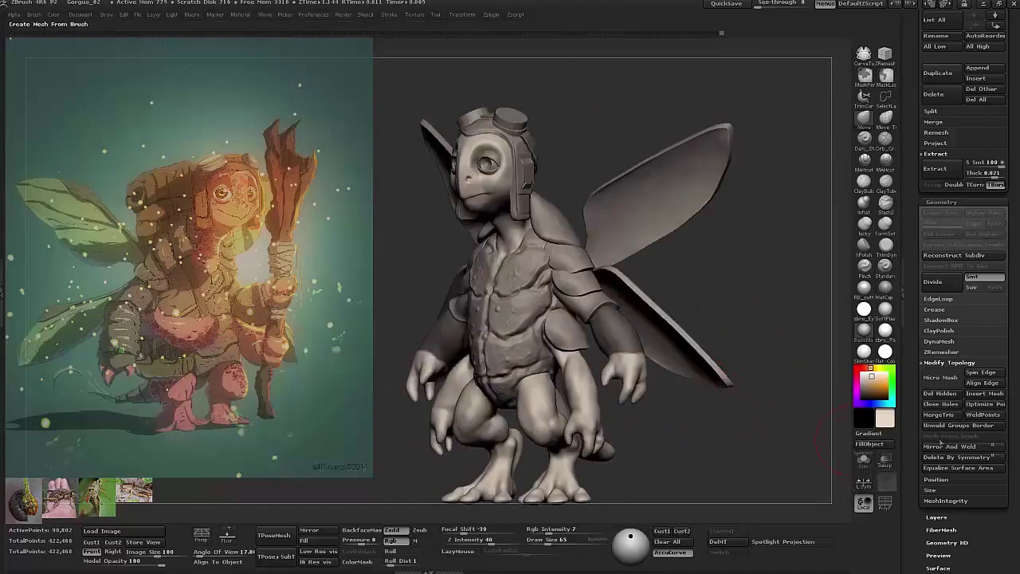
left_click(939, 171)
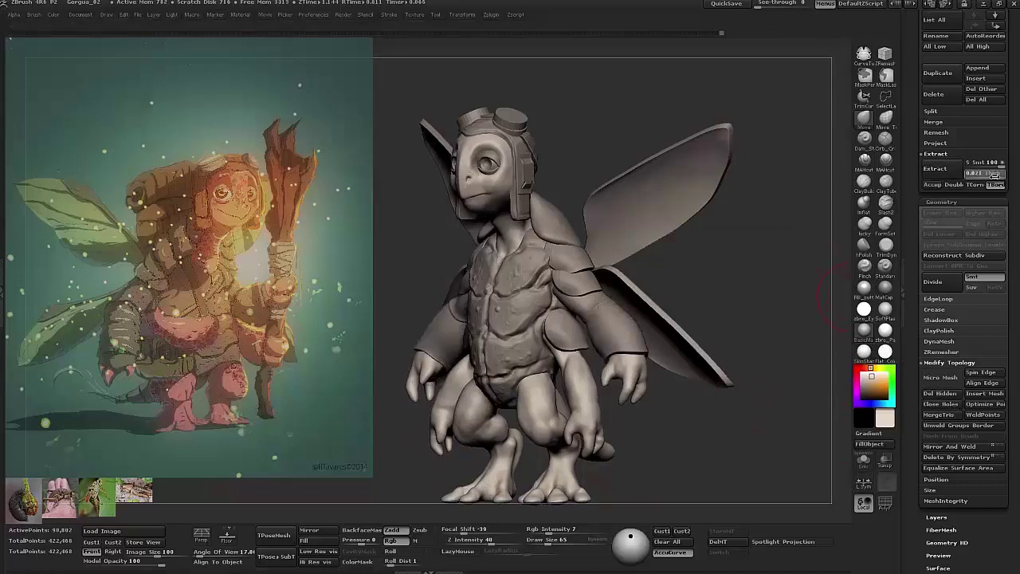
- Isolate the four wings in front view and mask the leading edges of the upper pair
left_click_drag(799, 313, 561, 326, "shift")
key("f")
key("w")
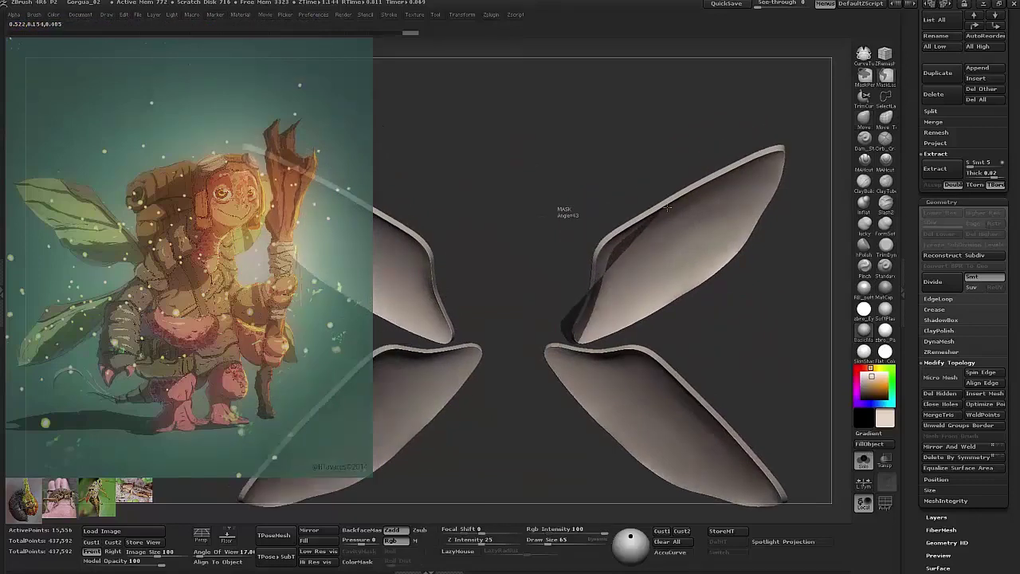
left_click_drag(717, 185, 742, 341)
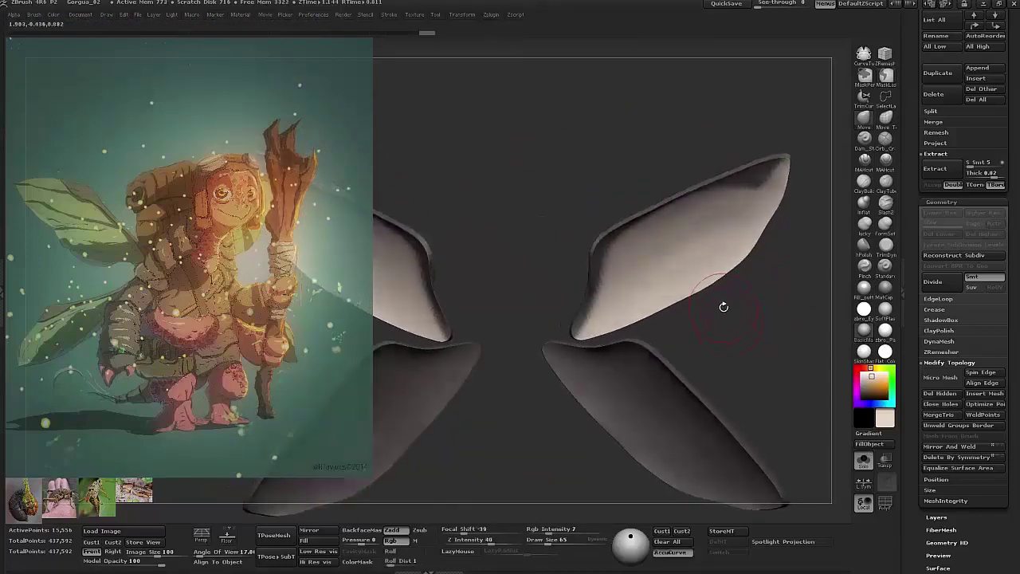
left_click_drag(722, 303, 773, 368)
mouse_move(705, 271)
left_mouse_down()
mouse_move(683, 330)
mouse_move(732, 357)
left_mouse_up()
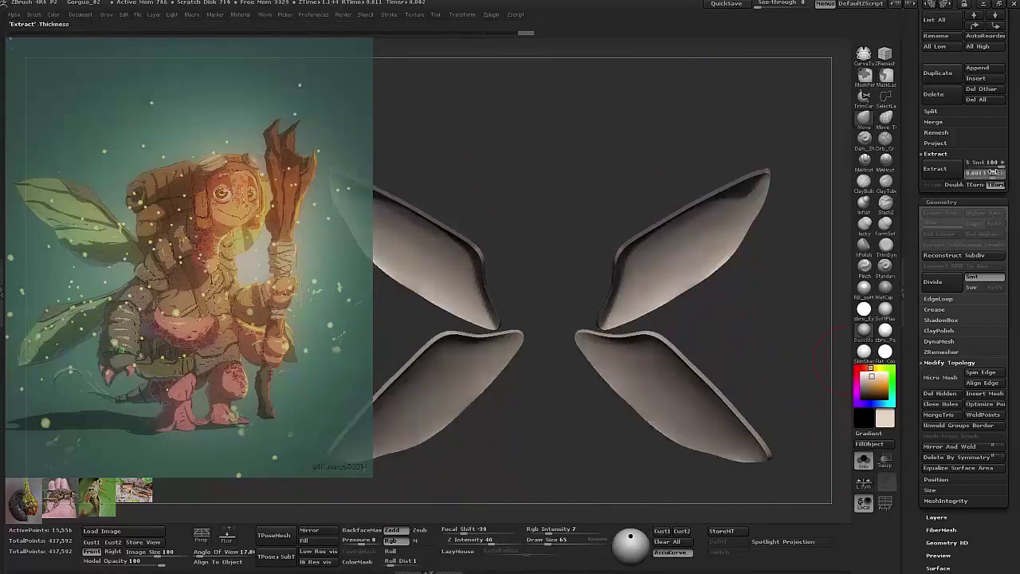
- Set the extract thickness to 0.0337 and preview the extraction from the wings' masked edges
left_click(805, 388)
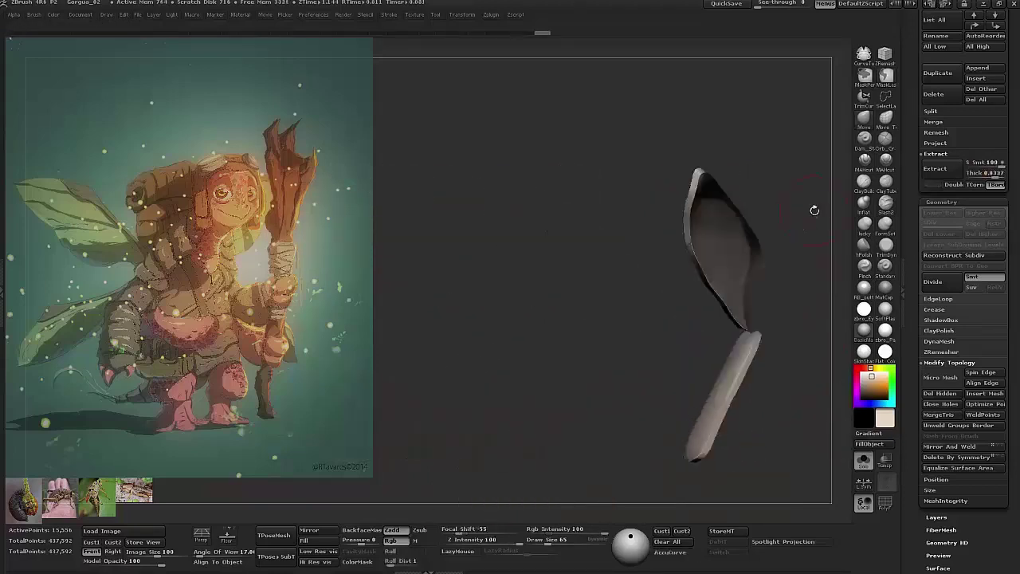
mouse_move(813, 210)
left_mouse_down()
mouse_move(697, 205)
mouse_move(725, 175)
mouse_move(754, 270)
mouse_move(824, 287)
left_mouse_up()
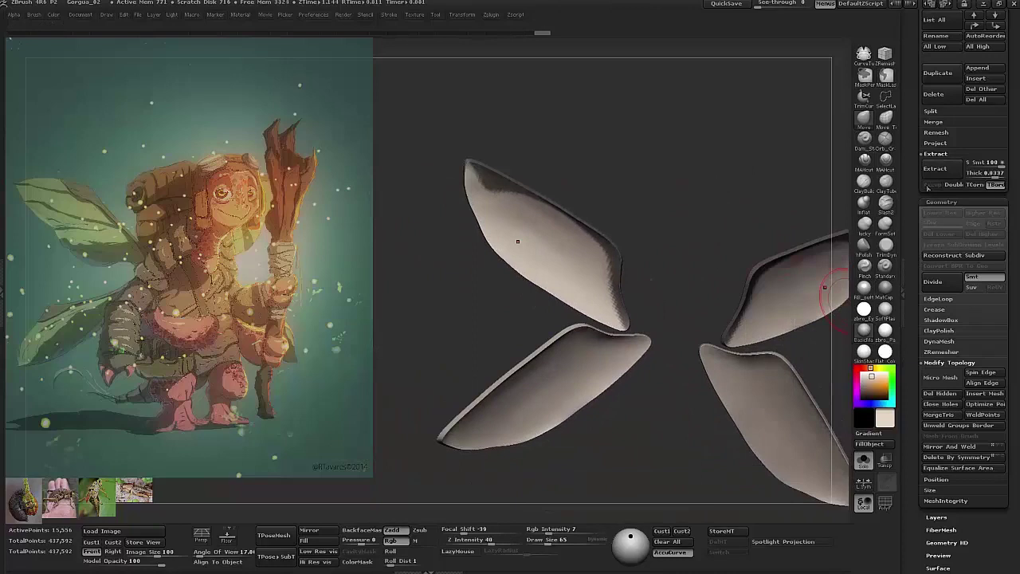
left_click(936, 170)
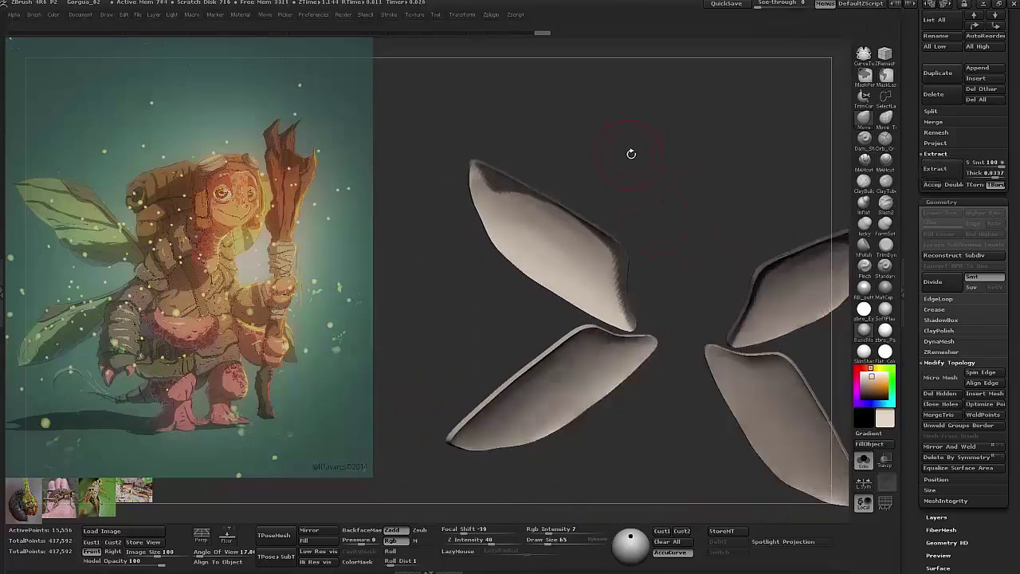
- Reshape the upper wings' edge mask, lasso a matching mask along the lower wings' edges, and extract both at thickness 0.0337
mouse_move(625, 155)
left_mouse_down()
mouse_move(606, 163)
mouse_move(600, 249)
left_mouse_up()
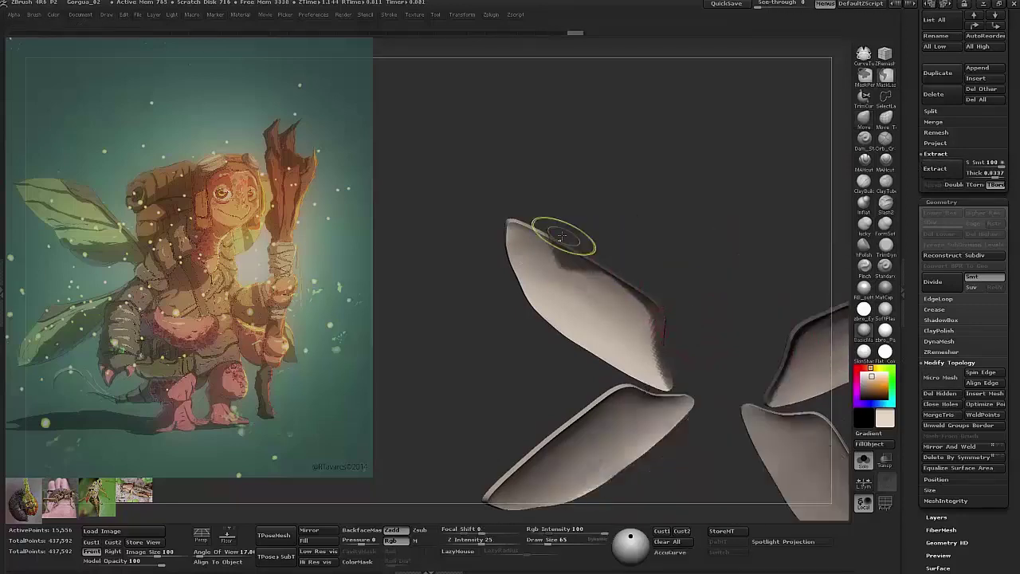
mouse_move(616, 274)
left_mouse_down()
mouse_move(653, 226)
mouse_move(674, 218)
mouse_move(601, 339)
left_mouse_up()
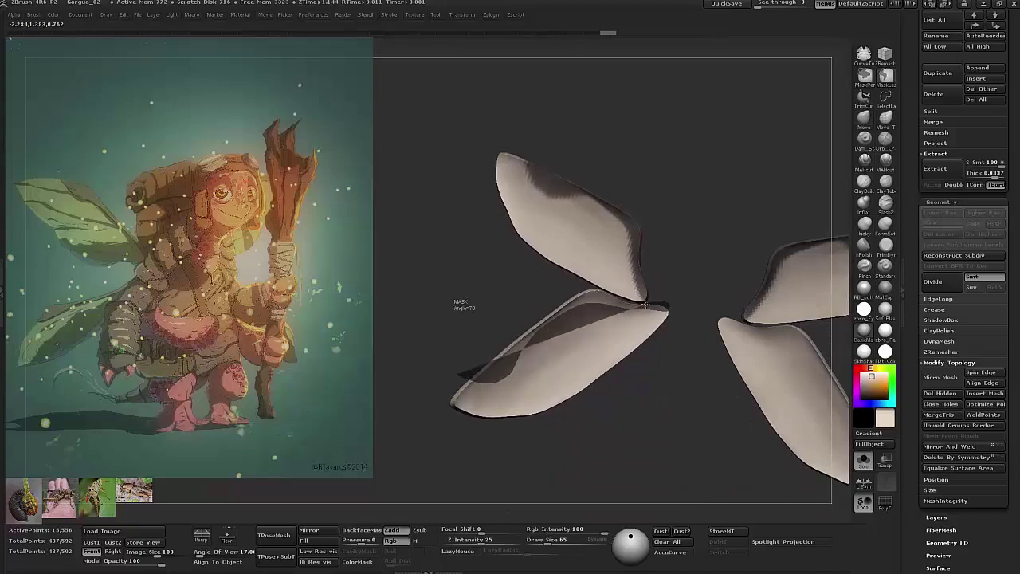
left_click_drag(610, 294, 645, 309)
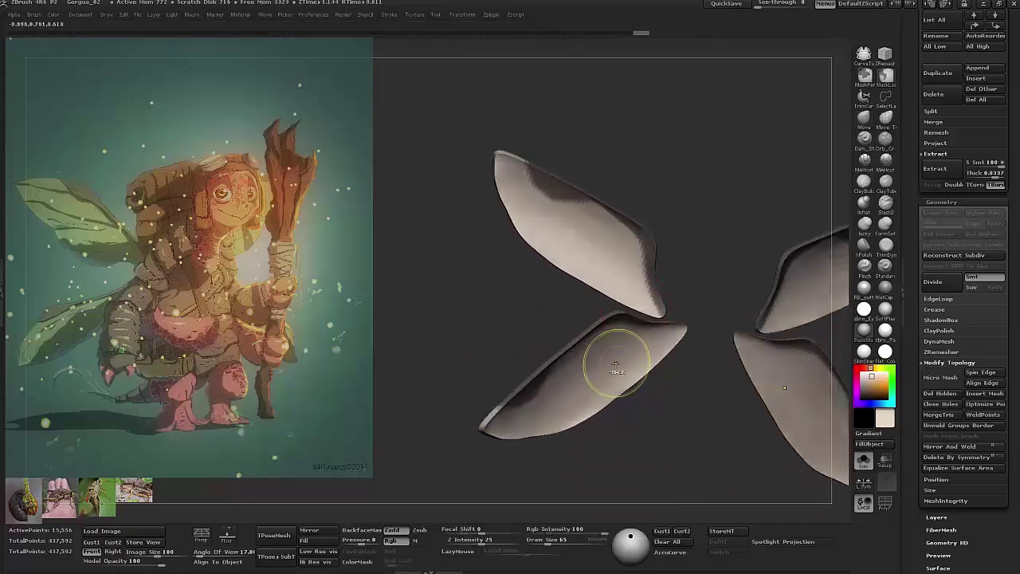
left_click_drag(615, 367, 834, 405)
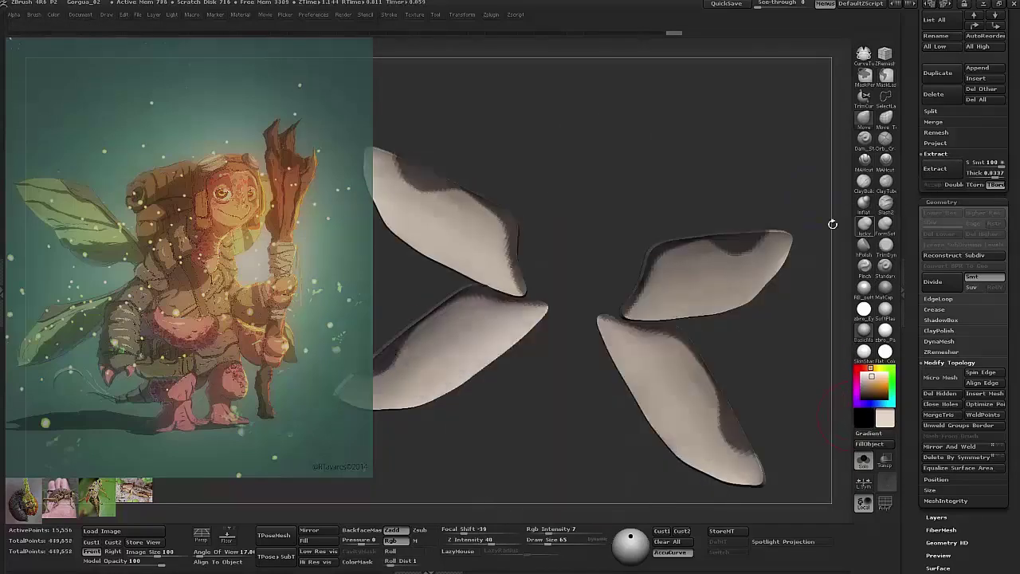
- Select and isolate the body, mask the wrists and backs of the main hands, and extract hand plates at thickness 0.021
key("f")
left_click_drag(800, 343, 751, 347)
key("f")
mouse_move(649, 338)
left_mouse_down()
mouse_move(699, 377)
mouse_move(742, 374)
mouse_move(723, 425)
mouse_move(666, 431)
mouse_move(633, 421)
mouse_move(658, 411)
mouse_move(745, 476)
left_mouse_up()
key("Down")
key("f")
mouse_move(482, 263)
left_mouse_down("ctrl")
mouse_move(645, 228)
mouse_move(492, 351)
left_mouse_up("ctrl")
left_click_drag(722, 167, 988, 172, "alt")
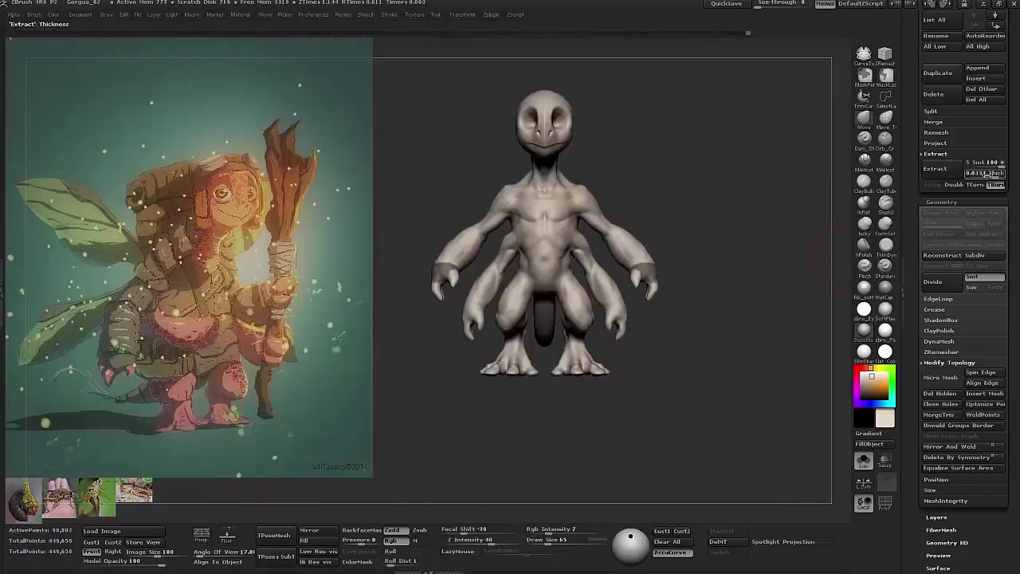
mouse_move(751, 427)
left_mouse_down()
mouse_move(733, 326)
mouse_move(699, 358)
left_mouse_up()
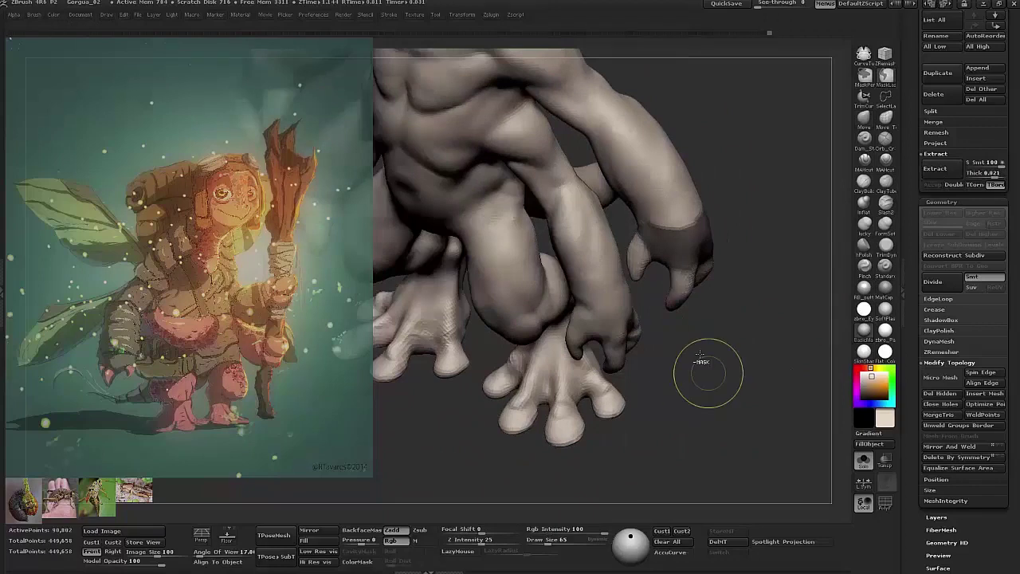
left_click(935, 168)
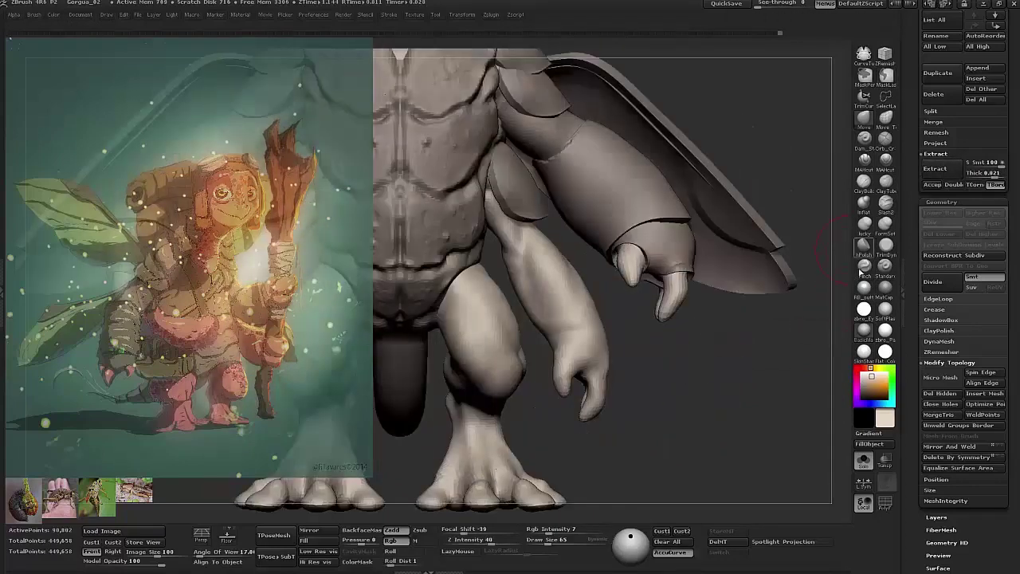
left_click_drag(821, 342, 750, 458)
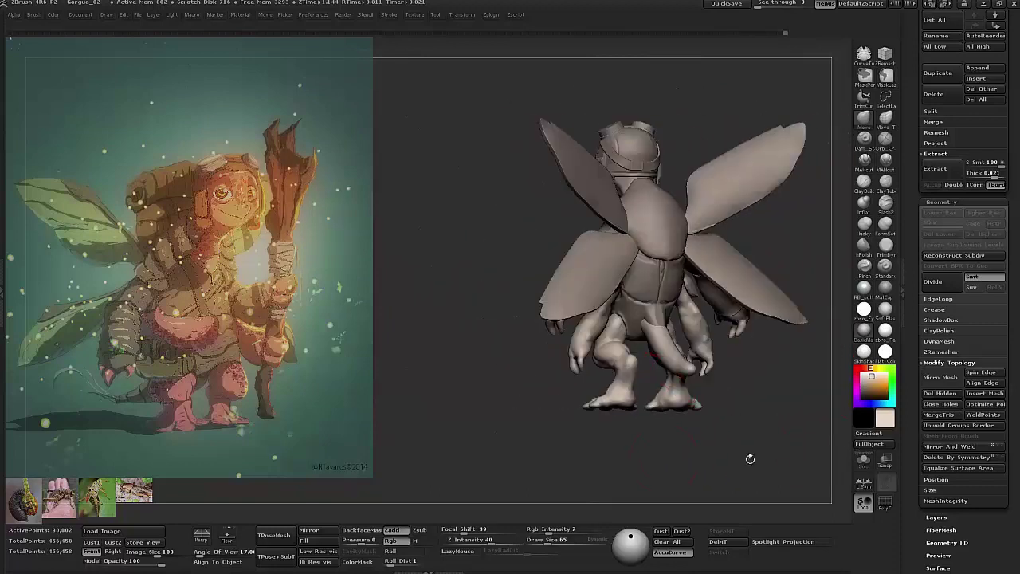
- Mask the base section of the body's tail and extract it as the first tail plate at thickness 0.021
left_click(675, 365, "alt")
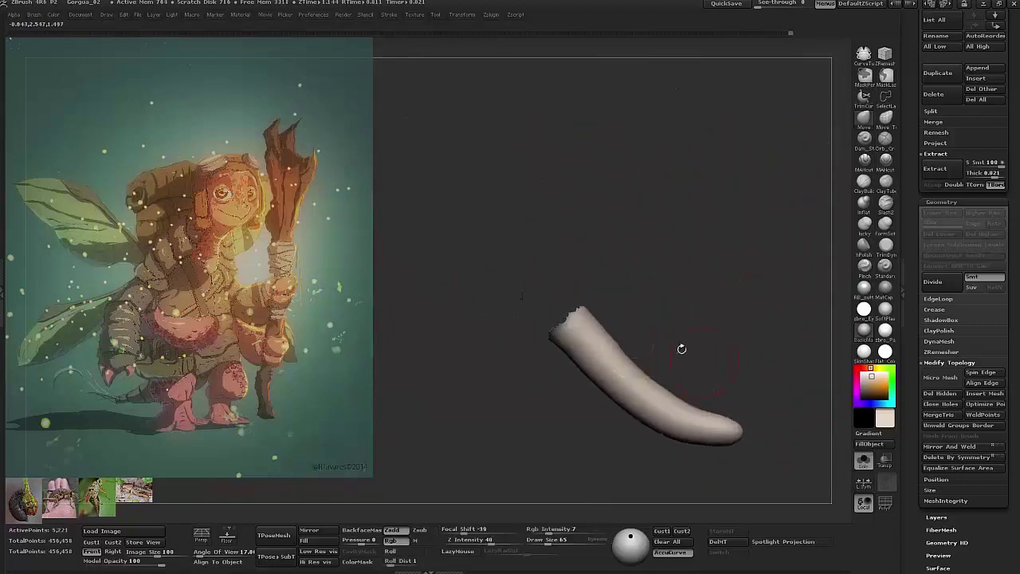
mouse_move(660, 354)
left_mouse_down()
mouse_move(763, 371)
mouse_move(795, 402)
mouse_move(662, 364)
mouse_move(710, 365)
left_mouse_up()
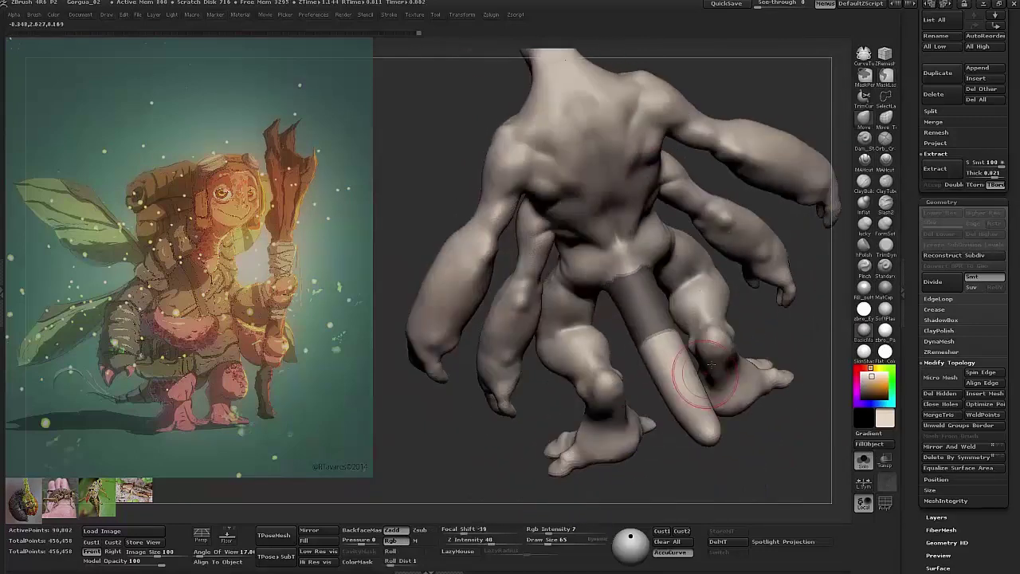
left_click_drag(650, 337, 752, 443)
left_click_drag(663, 445, 558, 443)
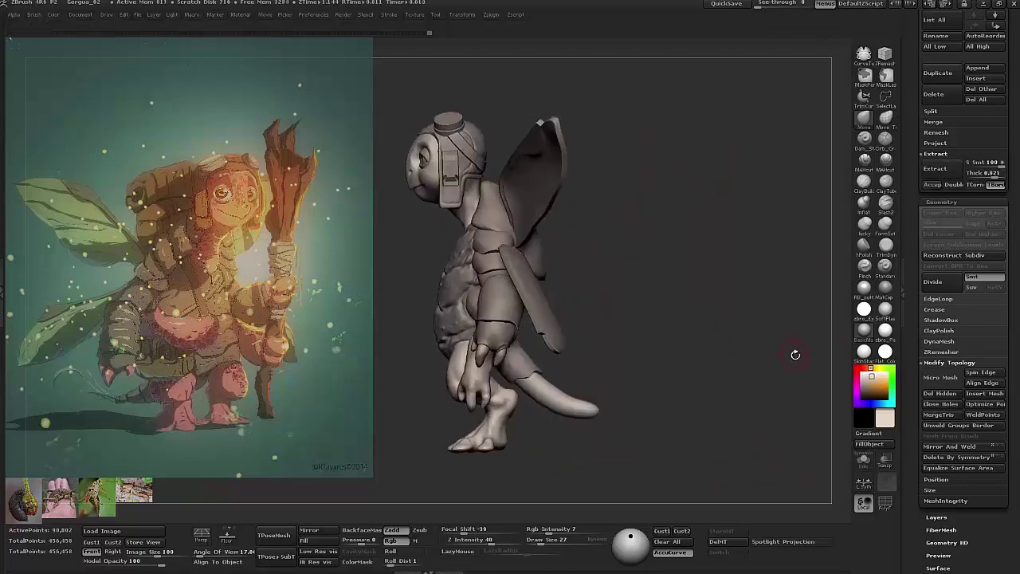
- Mask only the tail's second section, clearing the rest of the body, and extract it as a thinner plate at thickness 0.0123
mouse_move(774, 390)
left_mouse_down()
mouse_move(740, 412)
mouse_move(765, 433)
mouse_move(634, 385)
left_mouse_up()
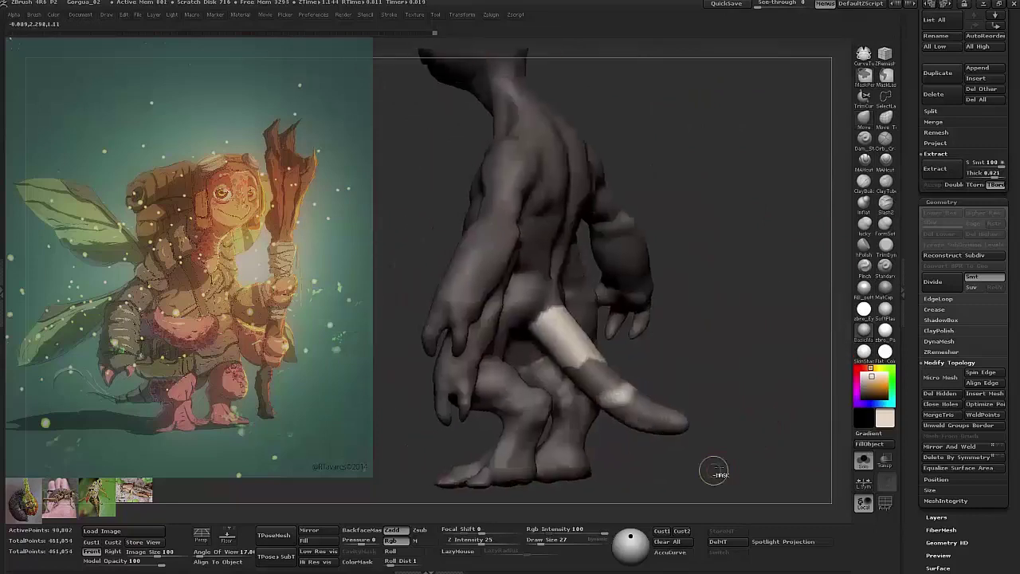
mouse_move(723, 378)
left_mouse_down()
mouse_move(766, 399)
mouse_move(755, 444)
mouse_move(686, 399)
left_mouse_up()
mouse_move(613, 164)
left_mouse_down("ctrl")
mouse_move(529, 159)
mouse_move(597, 459)
left_mouse_up("ctrl")
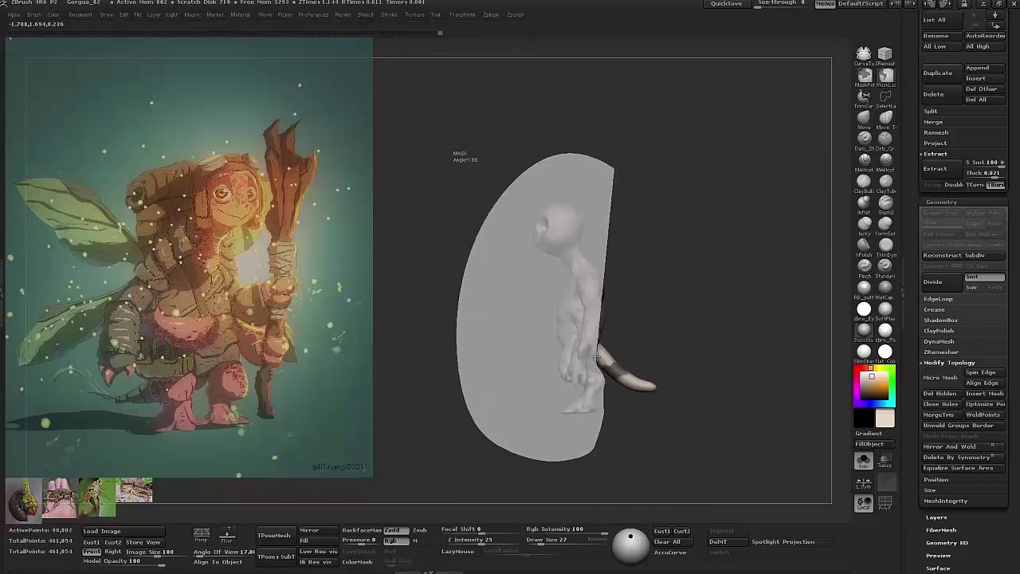
left_click_drag(597, 357, 609, 207, "ctrl")
left_click_drag(718, 335, 843, 313)
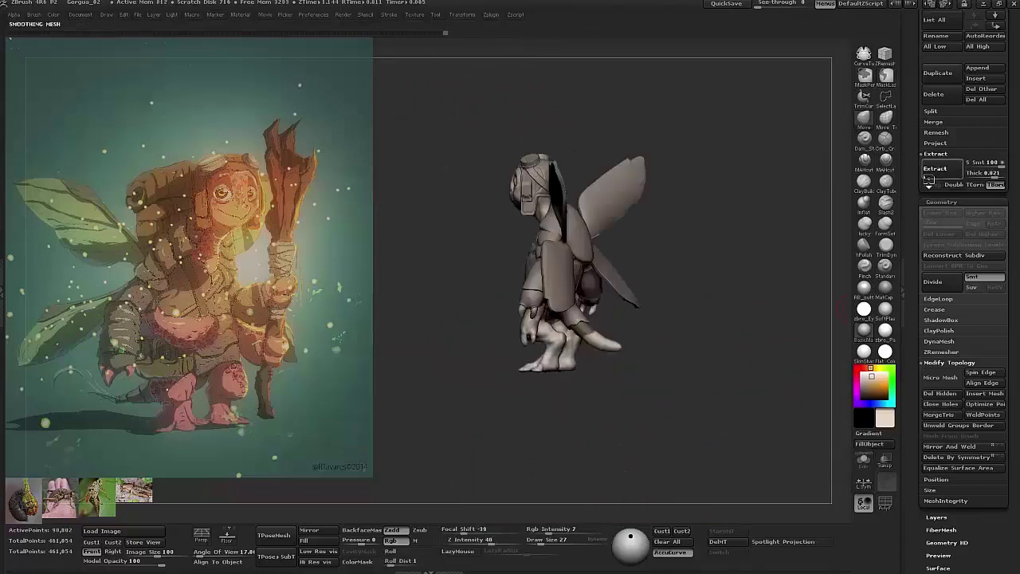
left_click(934, 169)
left_click(992, 174)
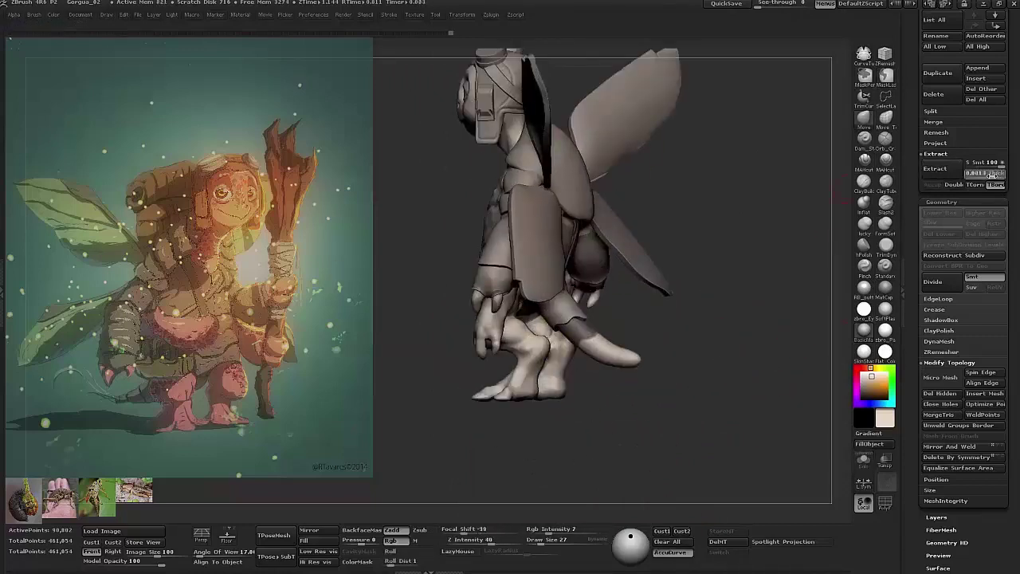
- Mask the third section towards the tail's tip and extract it as another plate at thickness 0.0095
left_click_drag(701, 430, 762, 416)
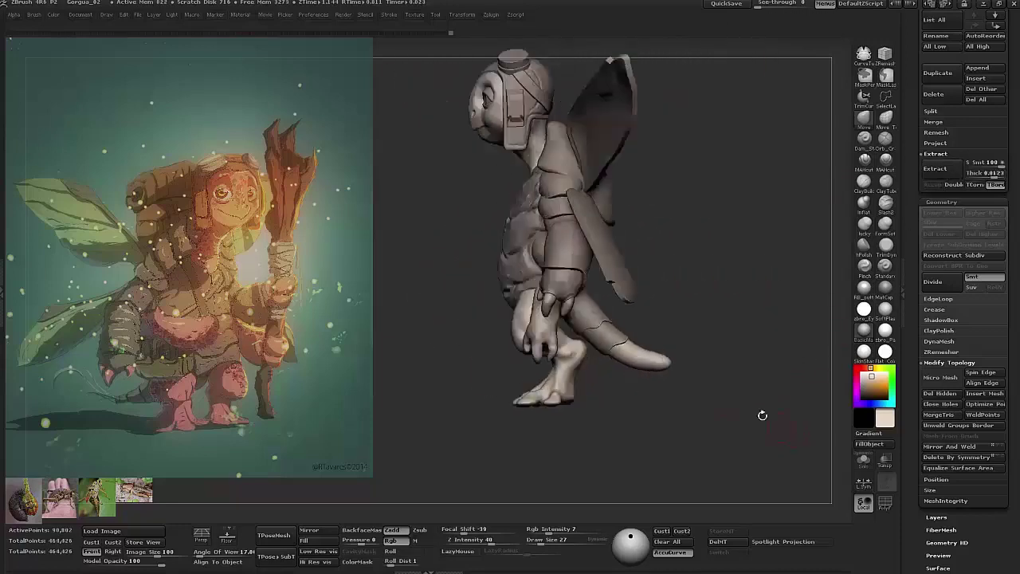
left_click(646, 353, "ctrl")
mouse_move(646, 353)
left_mouse_down("ctrl")
mouse_move(558, 275)
mouse_move(735, 321)
mouse_move(744, 415)
mouse_move(989, 176)
left_mouse_up("ctrl")
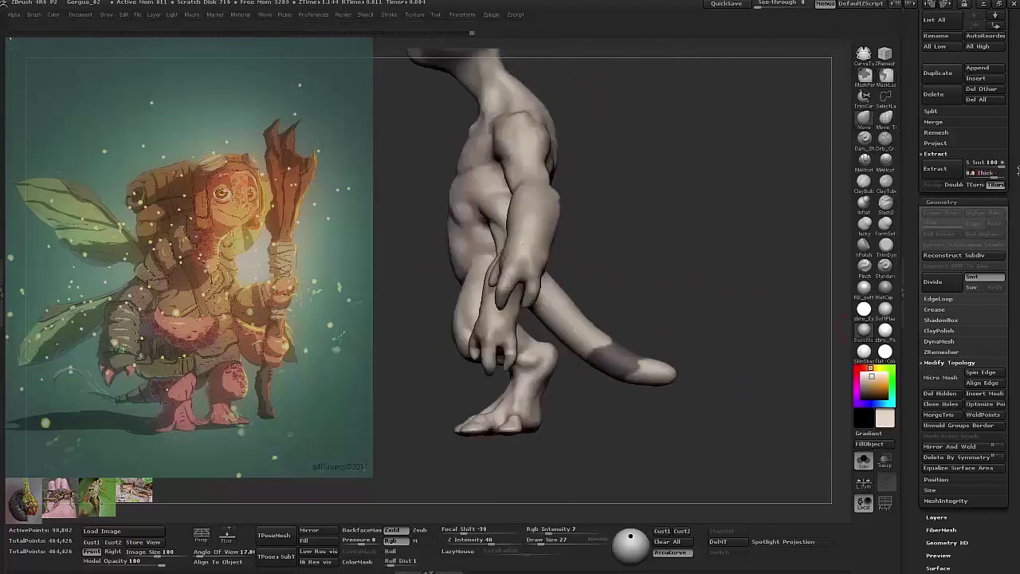
left_click(952, 170)
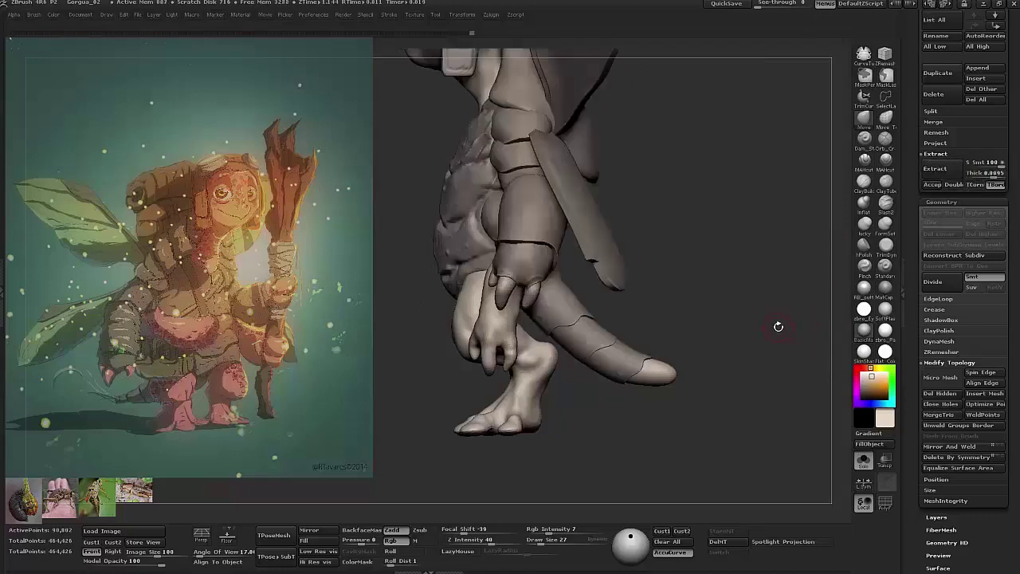
- Draw three thin, curving antenna-like tubes from the tail tip with the CurveTube brush, mirrored across the body
left_click_drag(767, 408, 639, 408)
key("b")
key("c")
key("t")
mouse_move(580, 375)
left_mouse_down()
mouse_move(717, 470)
mouse_move(647, 464)
left_mouse_up()
left_click_drag(734, 467, 615, 388)
mouse_move(742, 446)
left_mouse_down()
mouse_move(754, 273)
mouse_move(577, 388)
mouse_move(613, 426)
mouse_move(668, 455)
mouse_move(603, 446)
mouse_move(608, 435)
left_mouse_up()
key("space")
key("space")
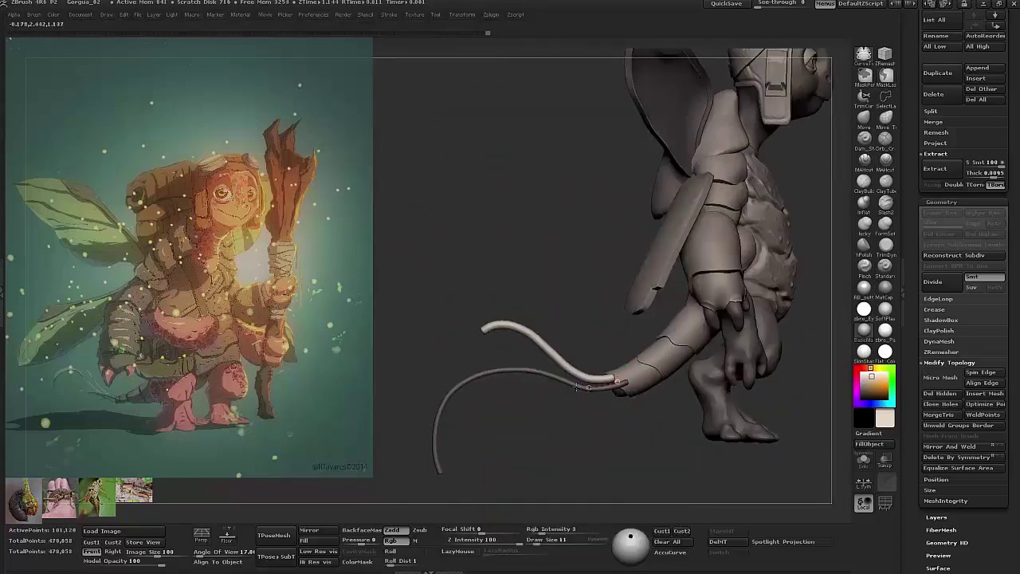
key("ctrl")
key("space")
mouse_move(632, 417)
left_mouse_down()
mouse_move(610, 418)
mouse_move(608, 434)
mouse_move(622, 434)
mouse_move(574, 478)
mouse_move(606, 446)
mouse_move(662, 443)
left_mouse_up()
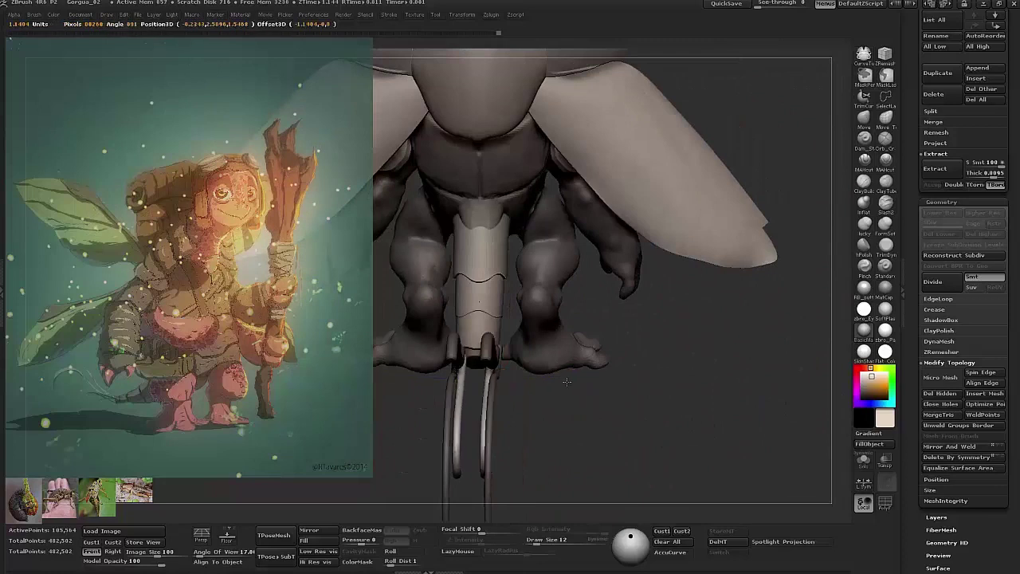
- Rotate and move the tail-tip tubes with Transpose so each mirrored pair fans outwards
left_click_drag(576, 454, 587, 297)
key("w")
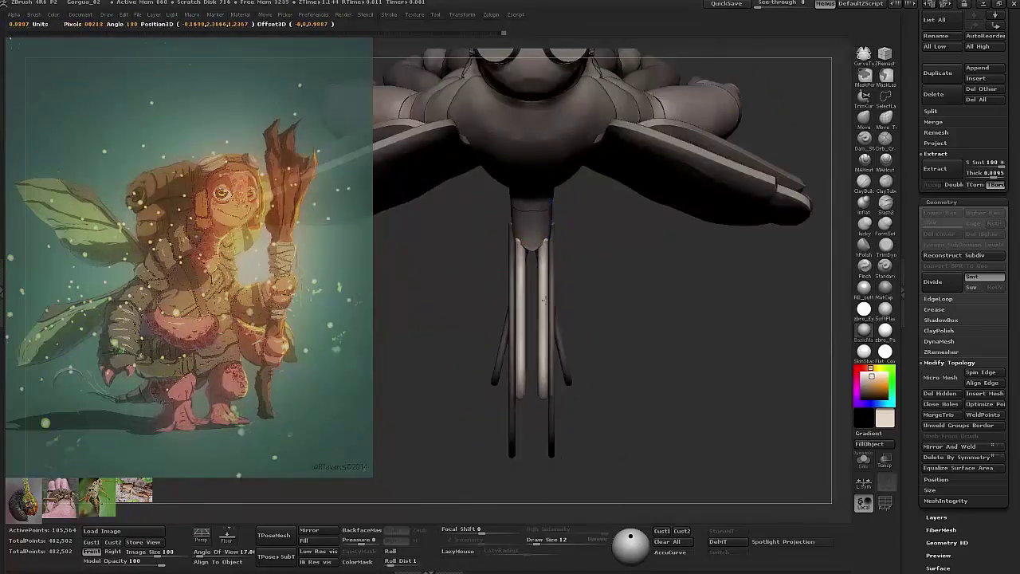
key("r")
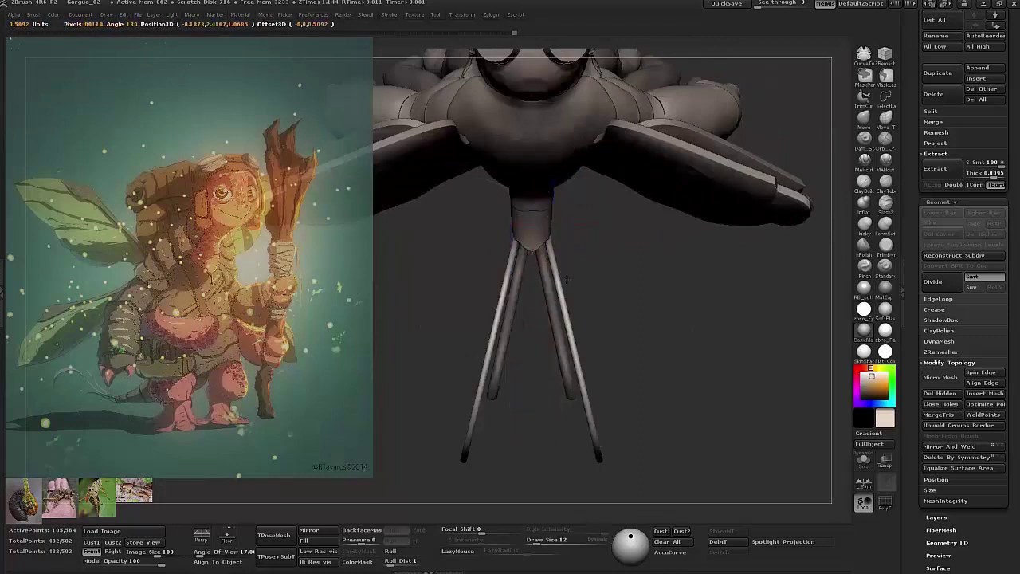
left_click_drag(540, 257, 606, 273)
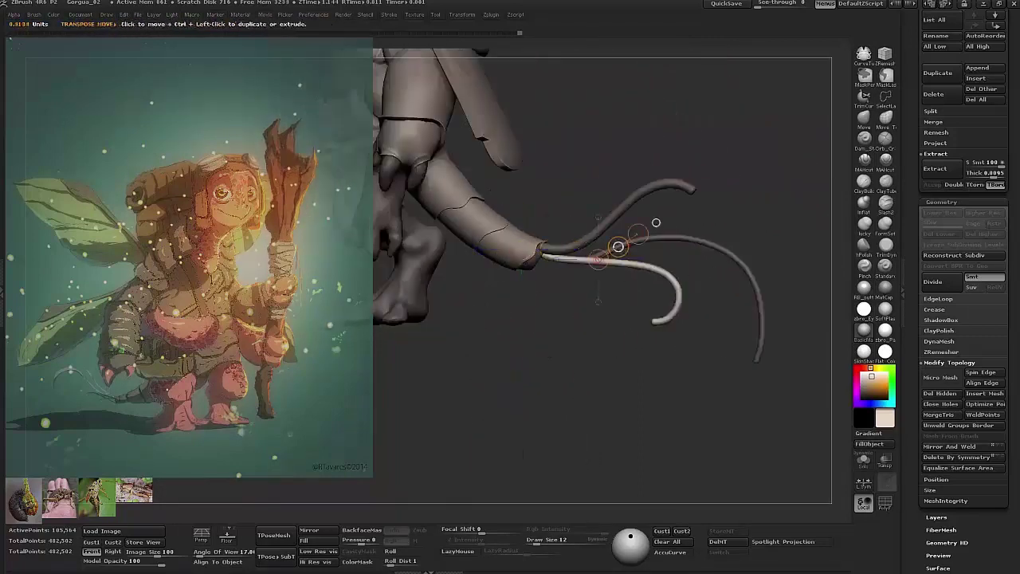
left_click_drag(638, 232, 587, 260)
- Isolate the body, hide the tail-tip tubes and split them off into their own subtool
key("f")
left_click_drag(598, 380, 621, 393)
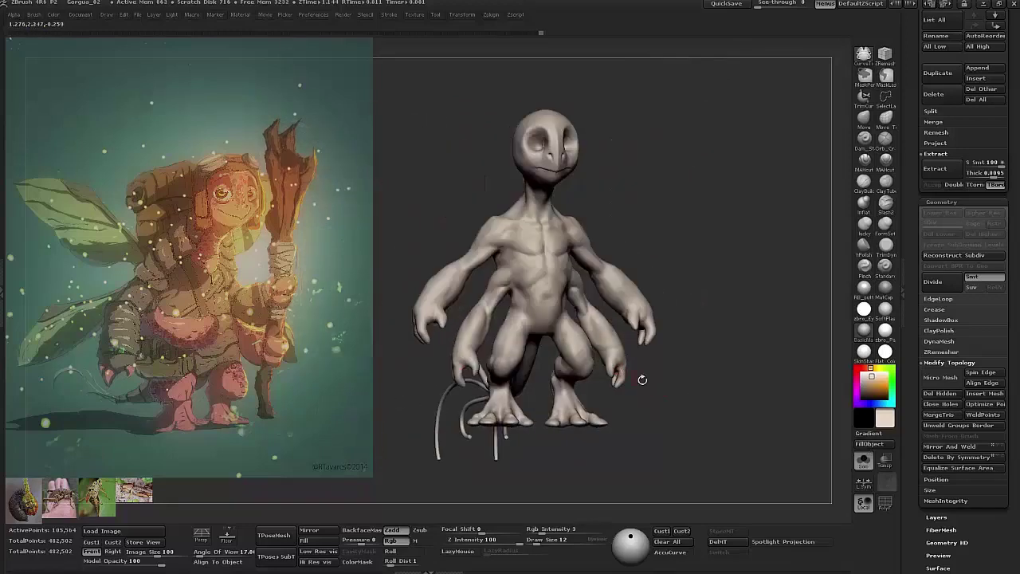
left_click_drag(645, 378, 490, 381)
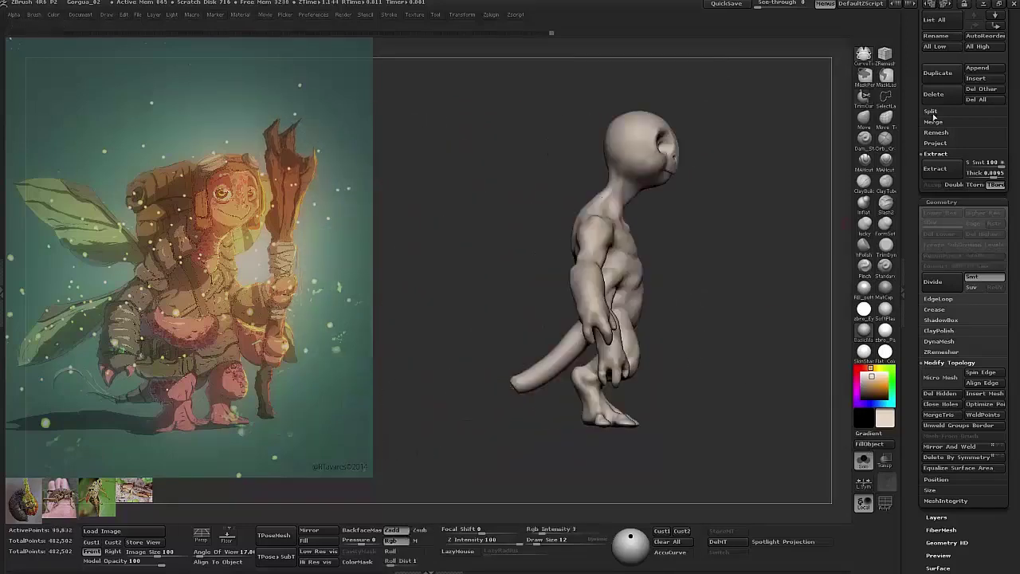
left_click(931, 113)
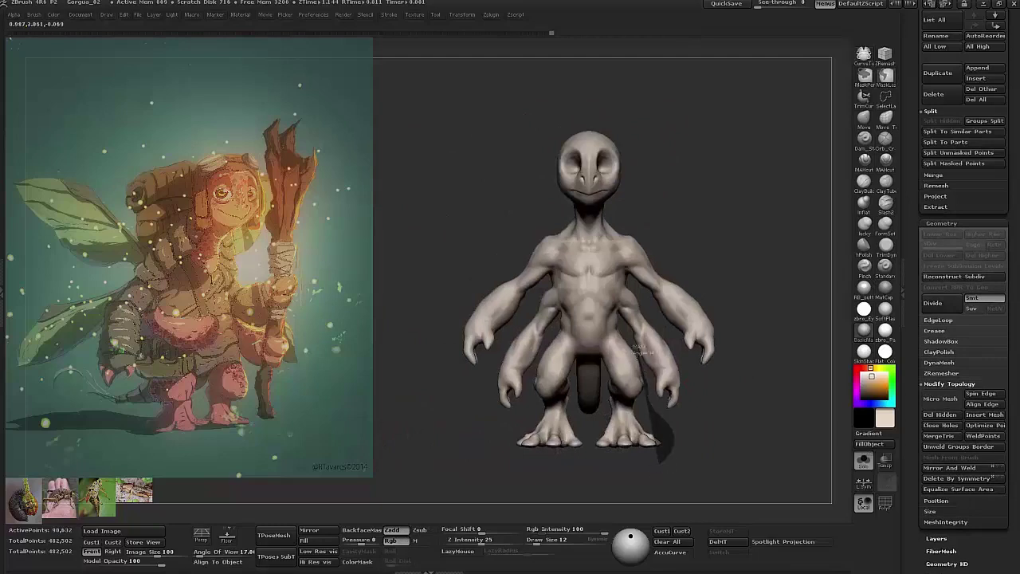
- Mask the body's legs, invert the mask so only the legs stay editable, and adjust them with Transpose
left_click_drag(603, 383, 722, 240)
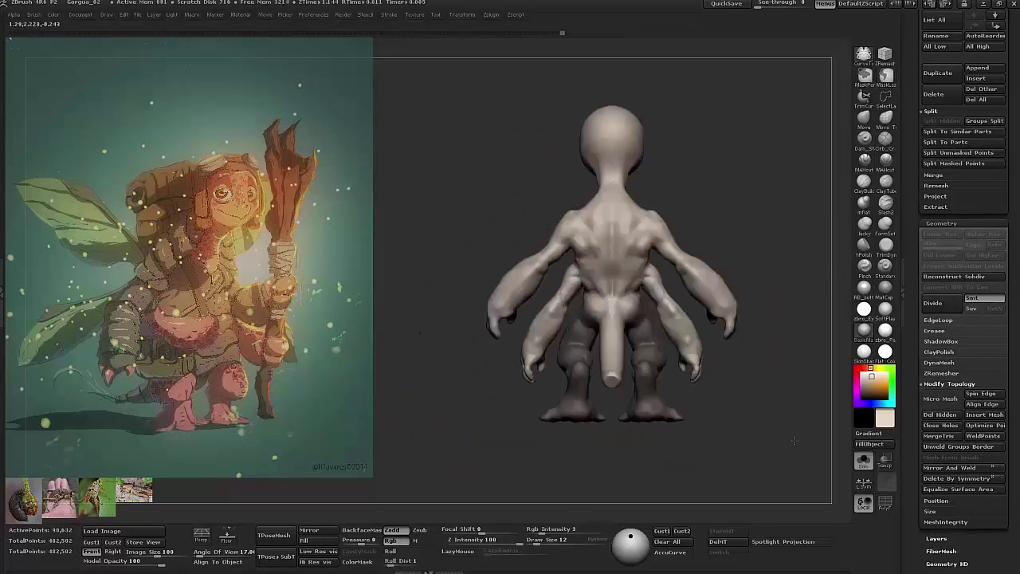
key("space")
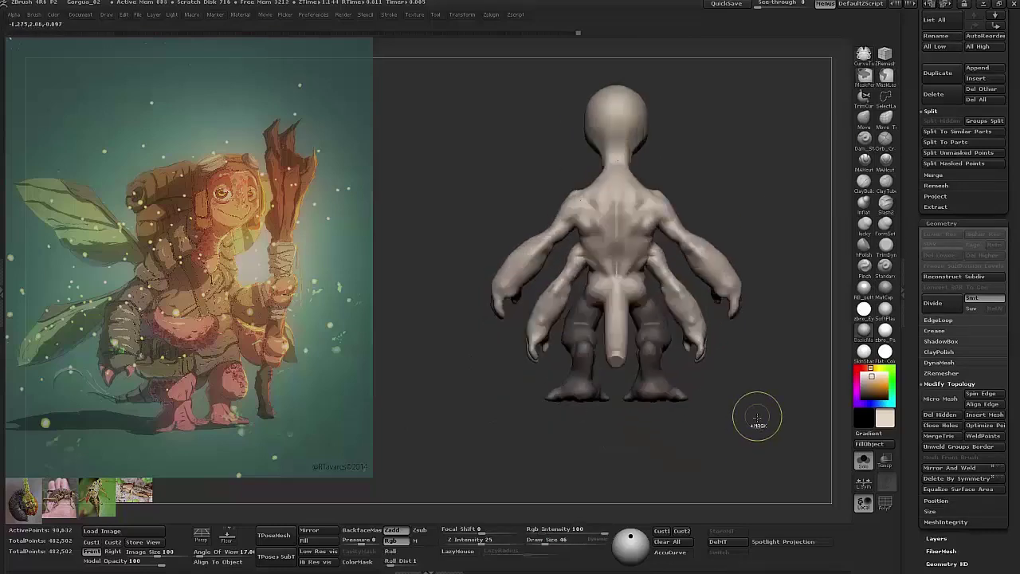
key("w")
left_click_drag(604, 307, 604, 386, "ctrl")
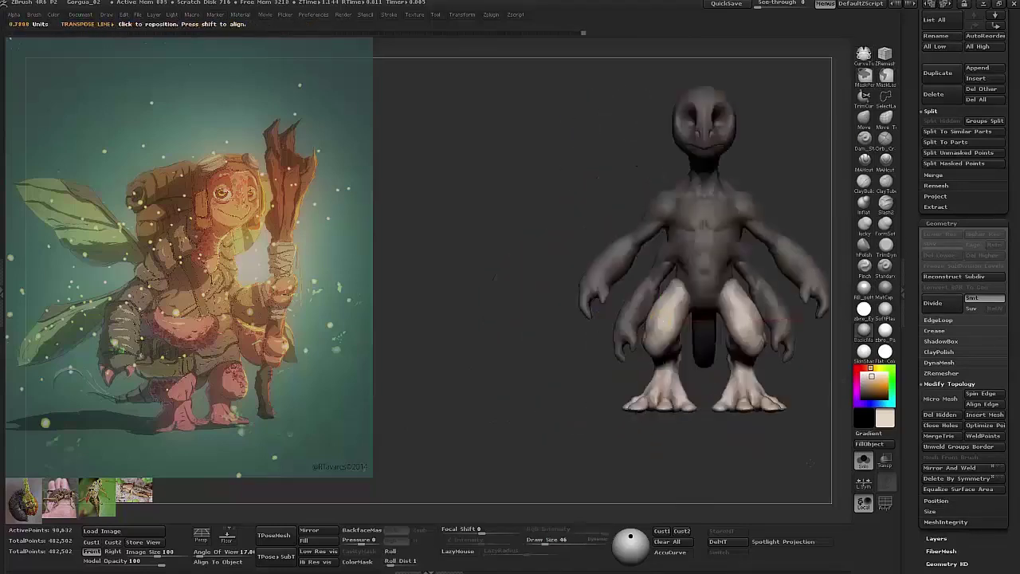
left_click_drag(672, 313, 747, 314)
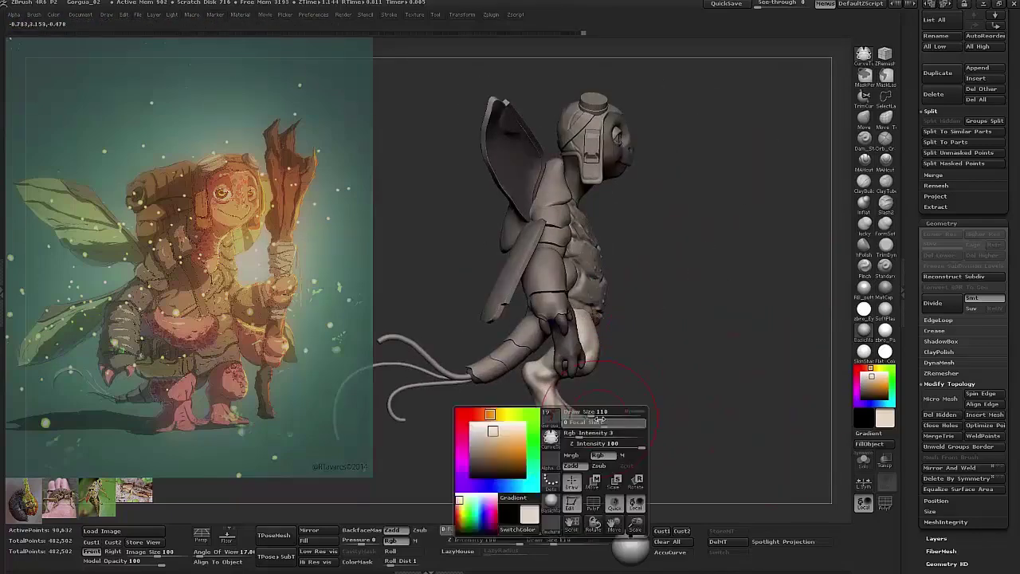
- Reshape the unmasked legs and feet with a large Move brush to suit the armoured body's proportions
left_click_drag(695, 371, 693, 400, "shift")
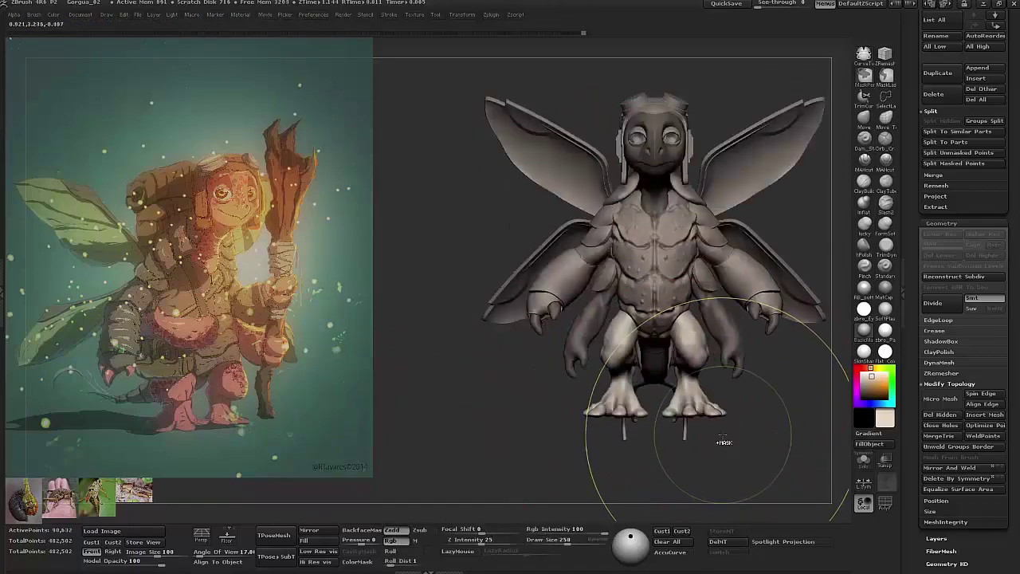
right_click_drag(723, 441, 747, 400, "ctrl")
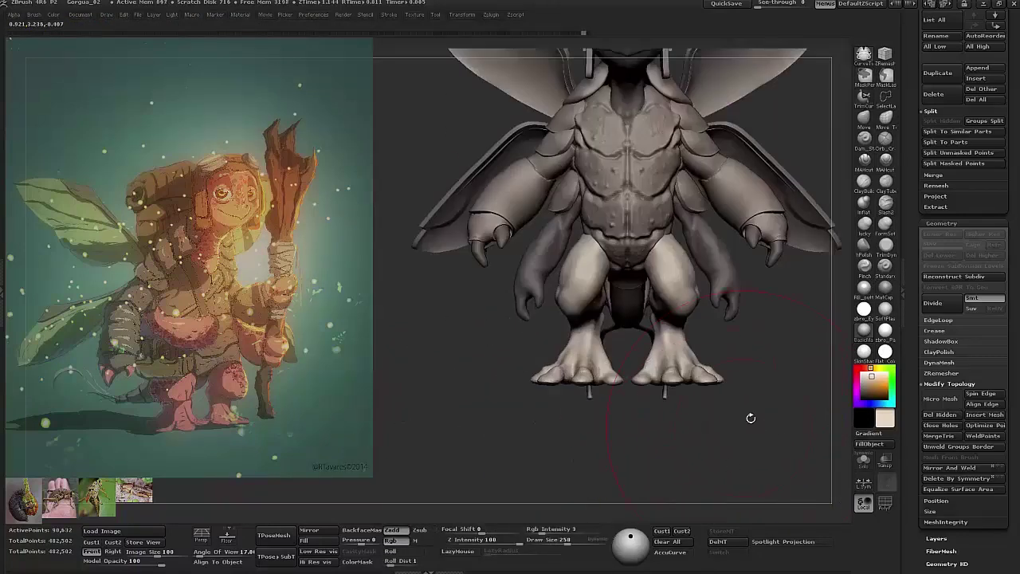
mouse_move(734, 355)
left_mouse_down()
mouse_move(677, 355)
mouse_move(778, 349)
mouse_move(765, 340)
left_mouse_up()
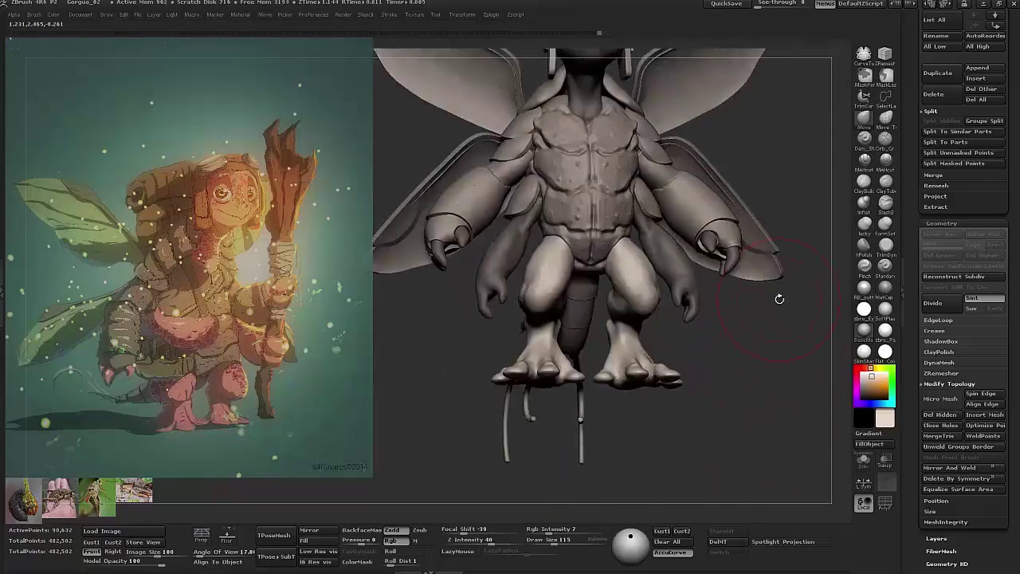
mouse_move(695, 438)
left_mouse_down()
mouse_move(749, 207)
mouse_move(686, 213)
mouse_move(734, 130)
mouse_move(751, 352)
left_mouse_up()
- Mask the wrists and backs of the body's main hands and extract replacement hand plates at thickness 0.021
key("space")
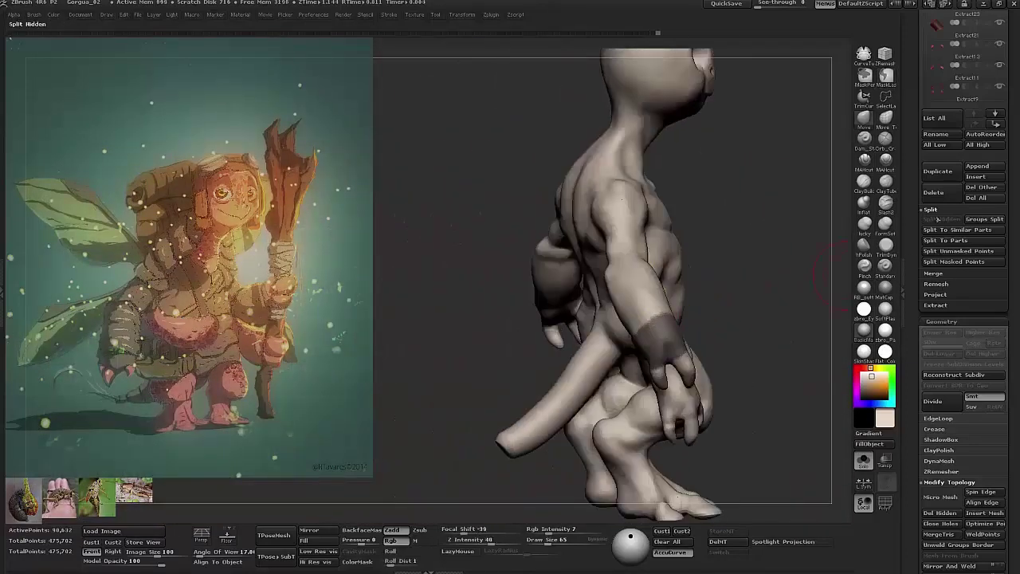
left_click(930, 210)
left_click(946, 252)
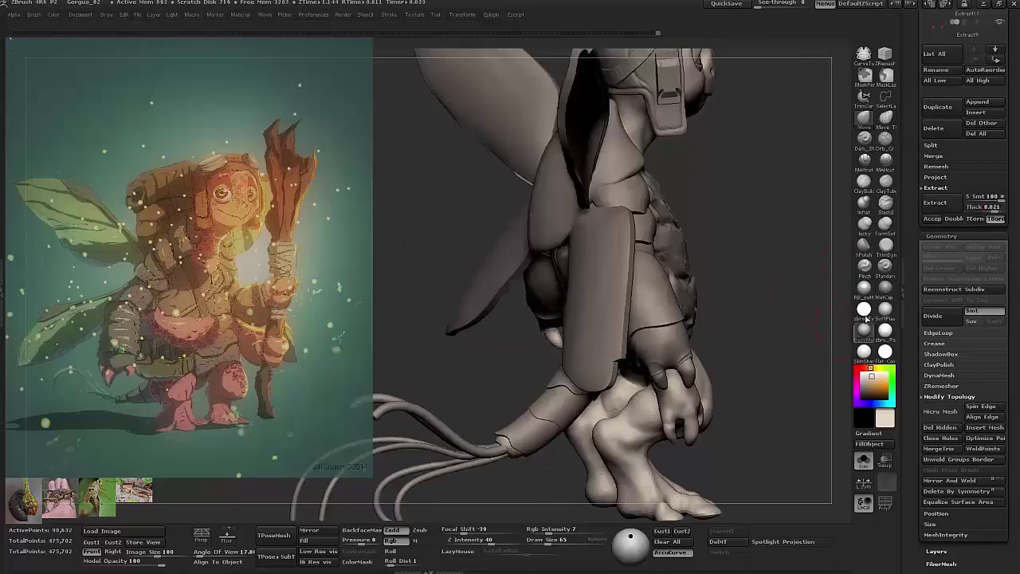
left_click(934, 218)
key("f")
left_click_drag(748, 410, 721, 334)
scroll(926, 57, "up", 5)
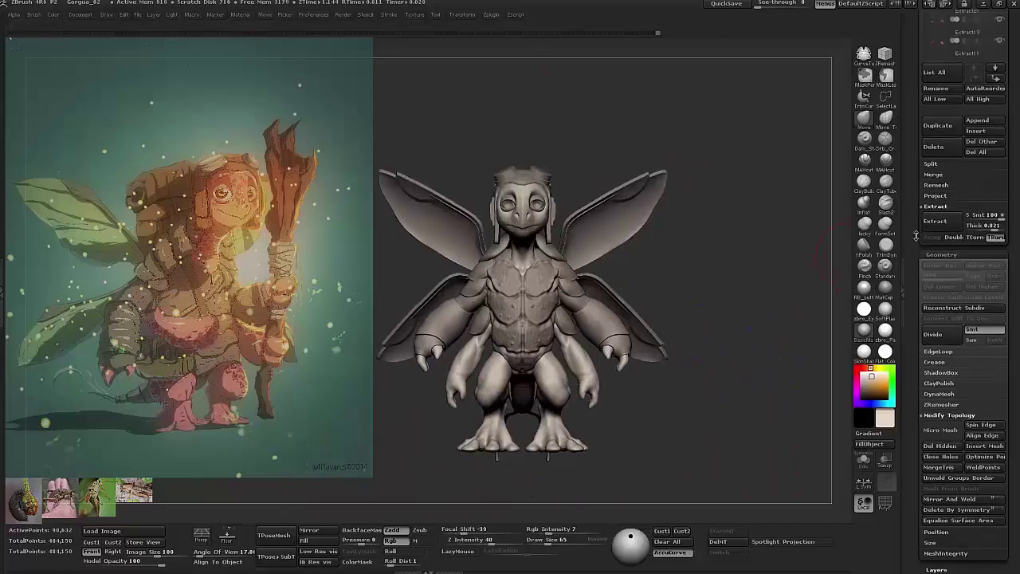
- Save new versions of the project and the tool as Gorgua_03
key("ctrl+s")
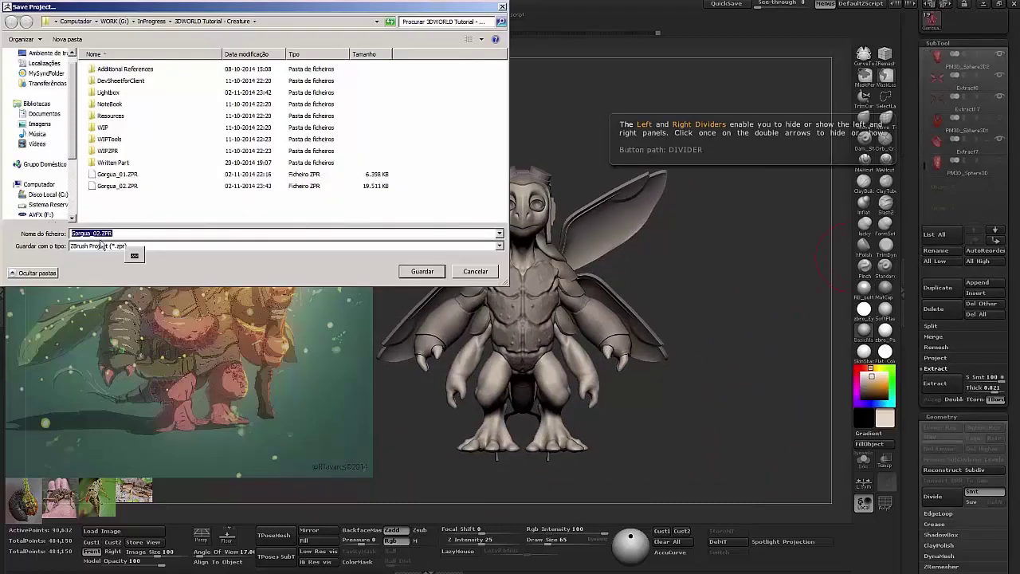
key("Escape")
key("ctrl+shift+s")
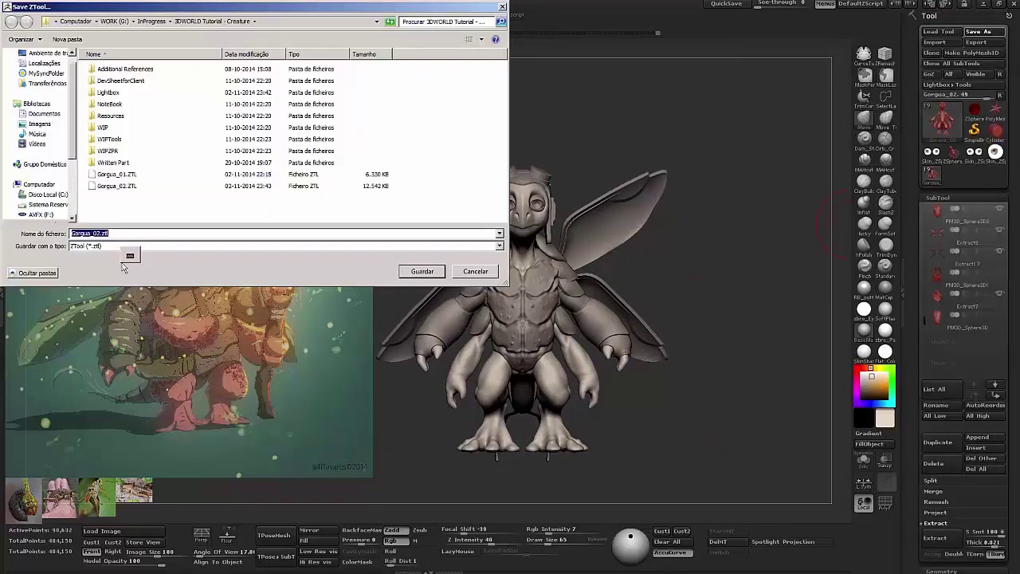
key("Return")
- Select the upper back plate between the wings and reshape its sides with the Move brush
mouse_move(742, 327)
left_mouse_down()
mouse_move(764, 389)
mouse_move(610, 378)
mouse_move(642, 359)
mouse_move(694, 443)
mouse_move(817, 439)
mouse_move(686, 374)
left_mouse_up()
left_click(631, 283, "alt")
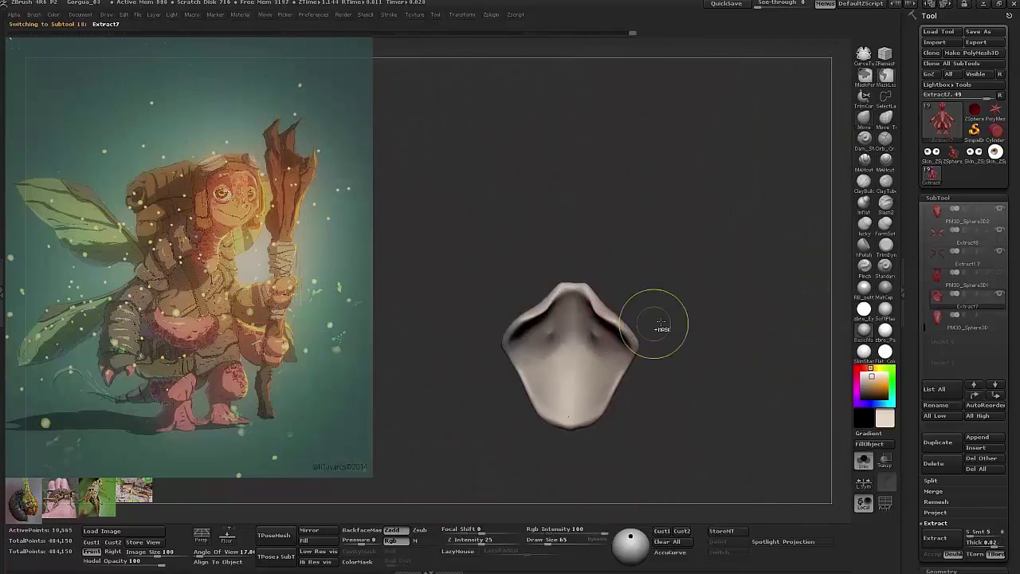
left_click(863, 461)
mouse_move(654, 358)
left_mouse_down()
mouse_move(557, 351)
mouse_move(628, 233)
mouse_move(690, 338)
left_mouse_up()
key("space")
key("space")
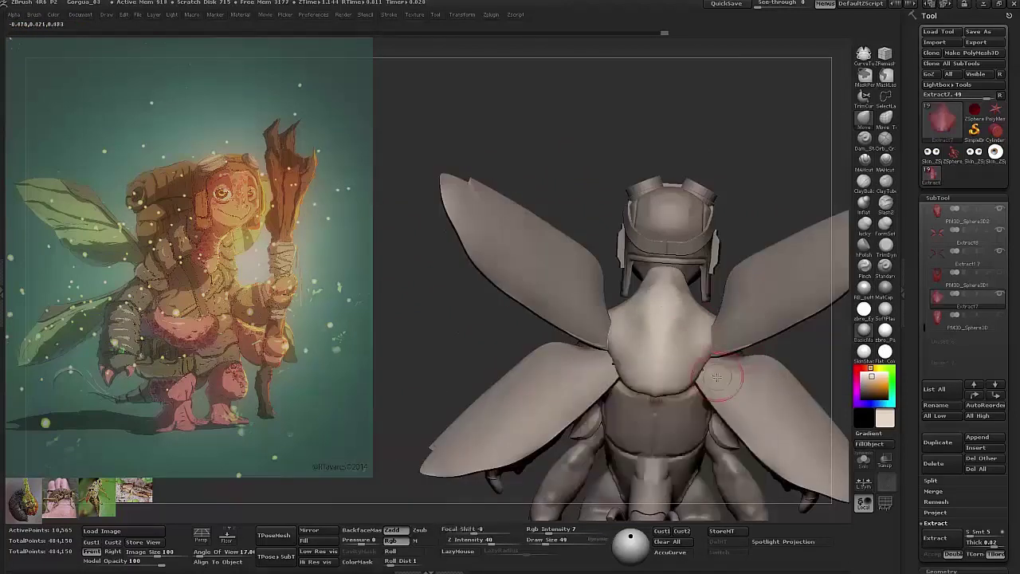
mouse_move(713, 374)
left_mouse_down()
mouse_move(654, 343)
mouse_move(685, 335)
mouse_move(812, 350)
mouse_move(785, 369)
mouse_move(794, 253)
left_mouse_up()
key("space")
left_click_drag(713, 323, 717, 316)
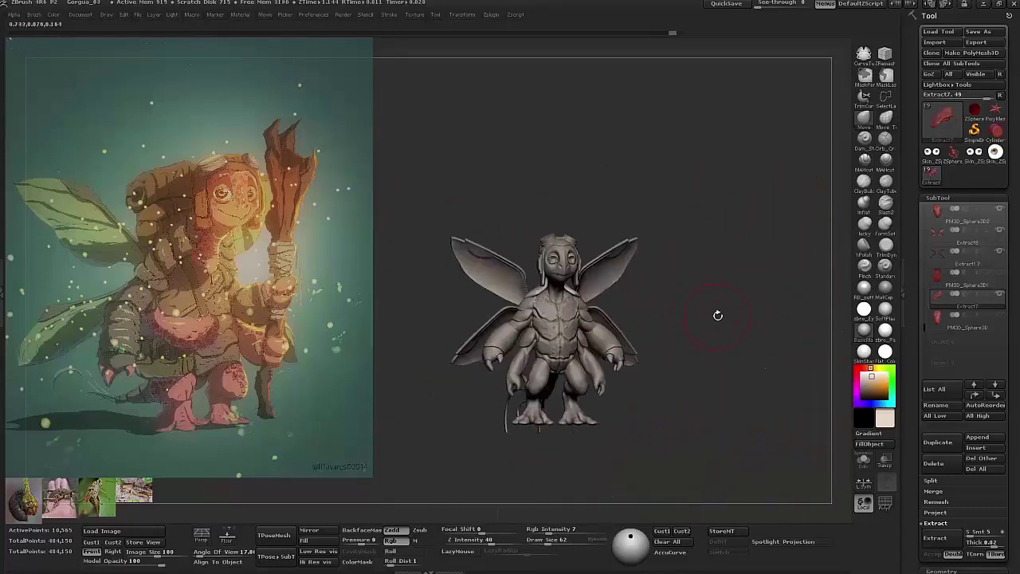
key("f")
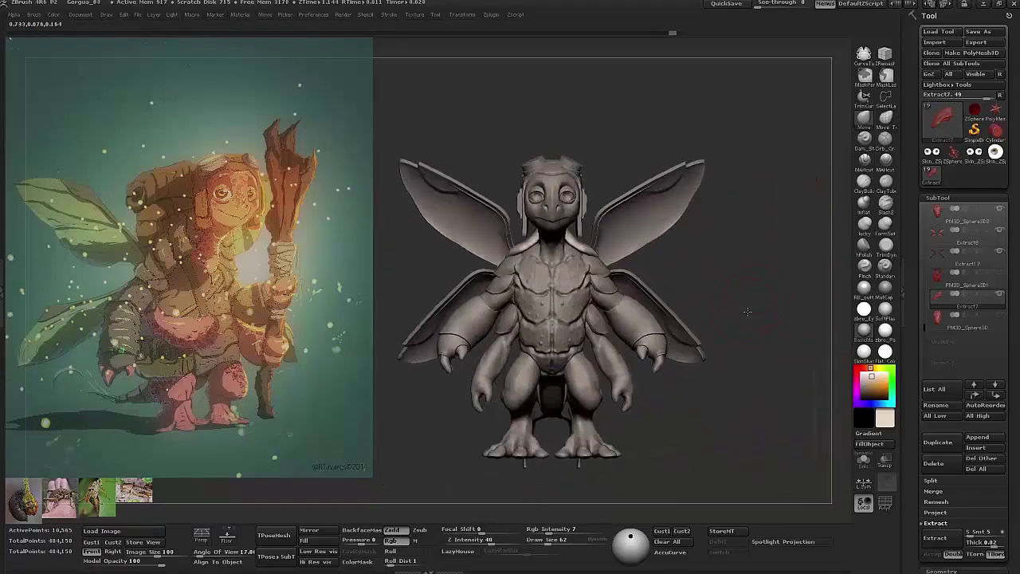
- Select the segmented torso shell subtool and isolate it
left_click(964, 327)
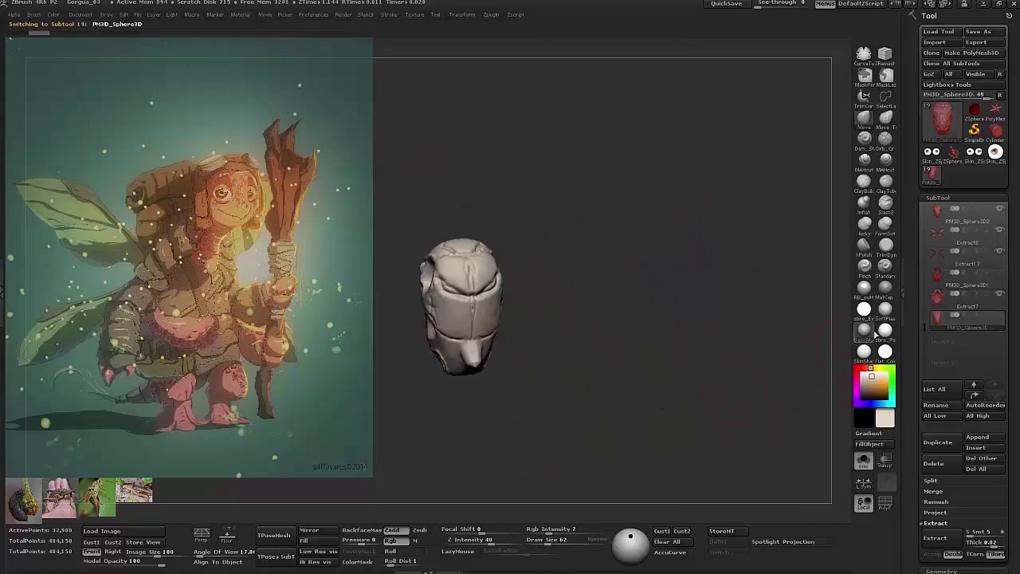